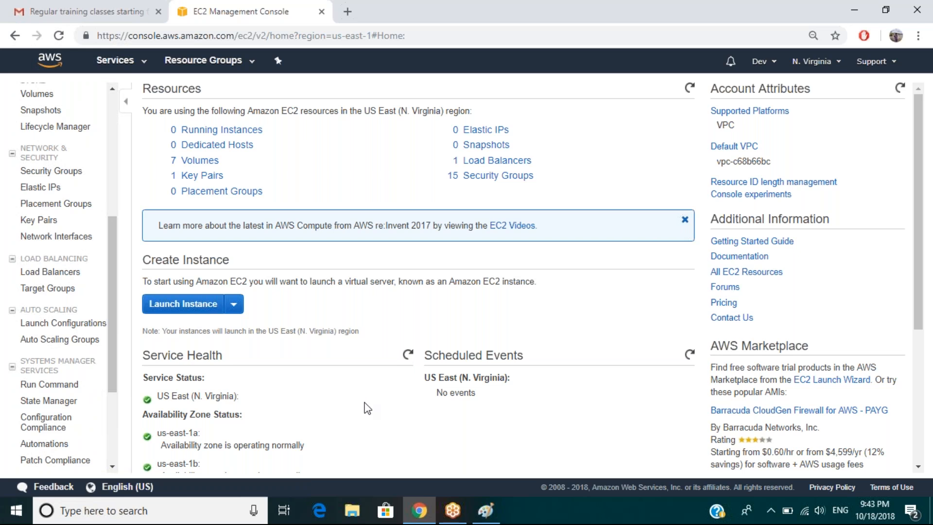
Caption the Paint ELB diagram 'Elastic Load Balancer' at its lower left, then return to the EC2 console.
click(486, 511)
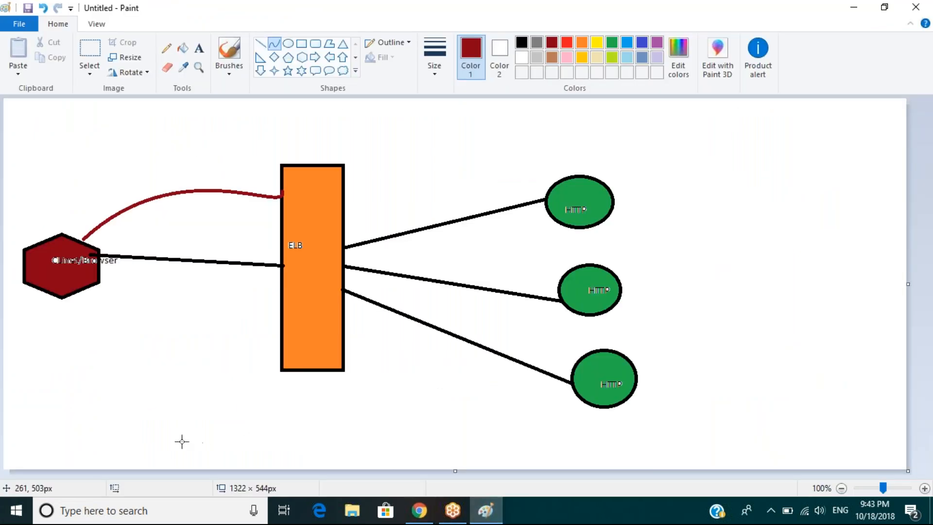
click(199, 48)
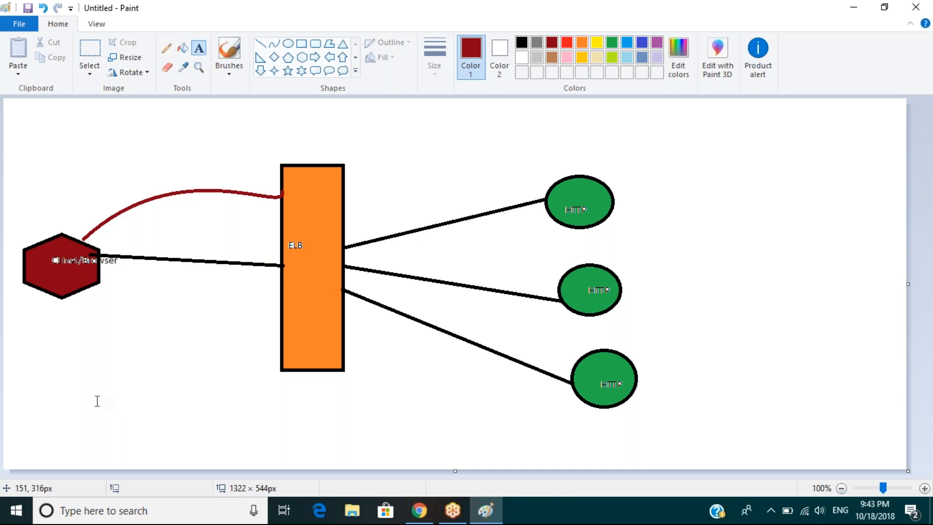
click(86, 432)
text(E)
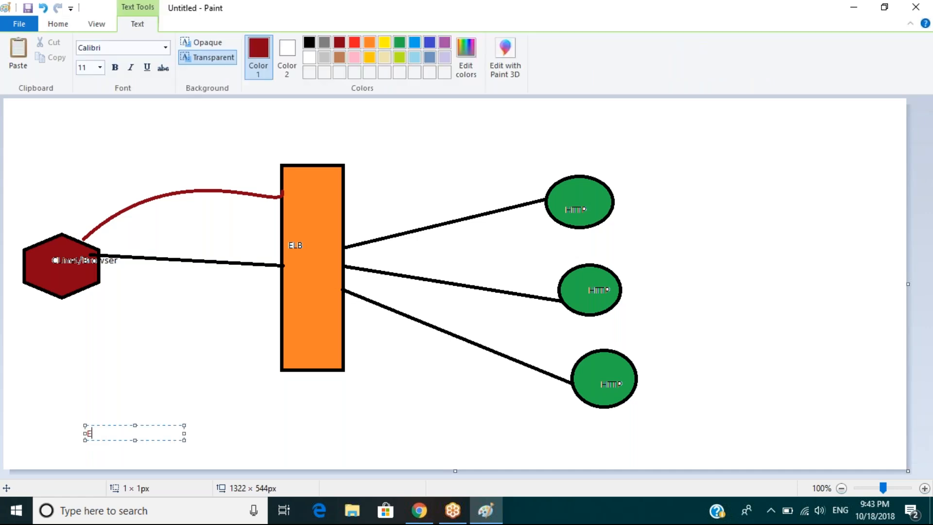
text(lastic Load Balancer)
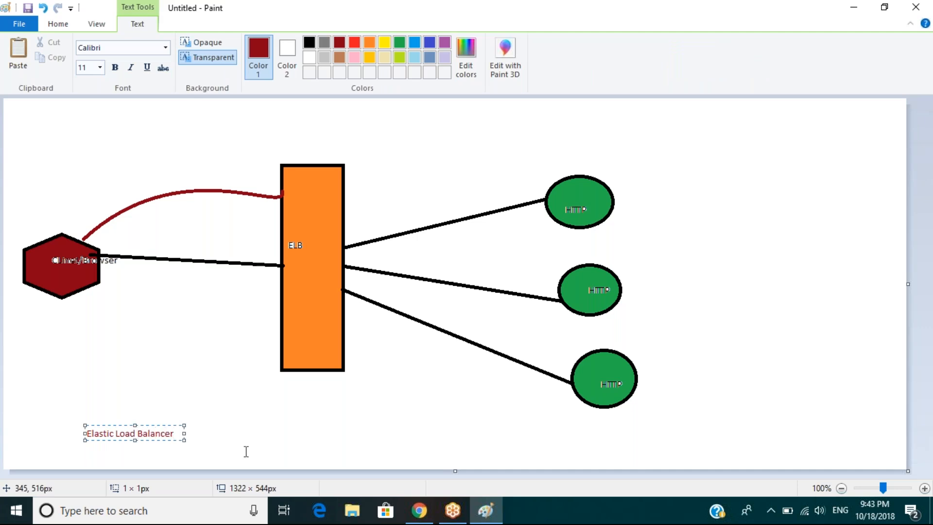
click(256, 437)
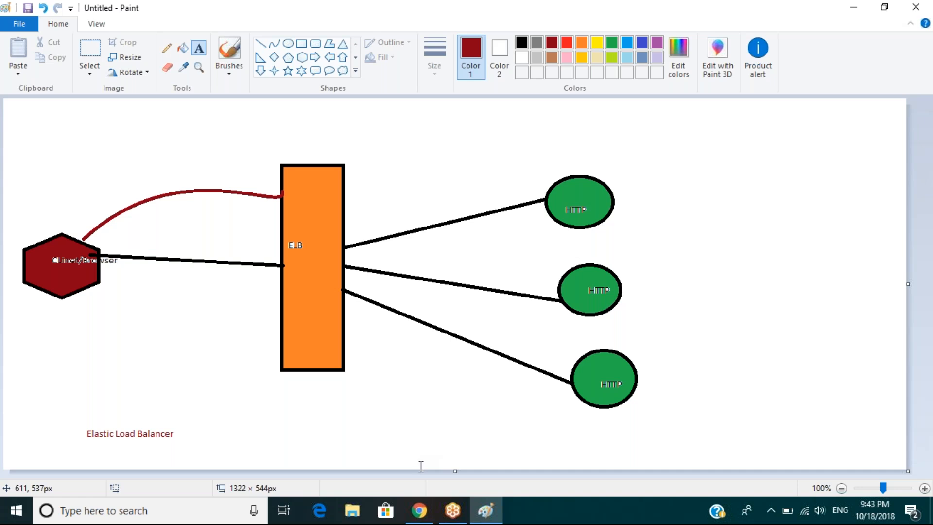
click(419, 510)
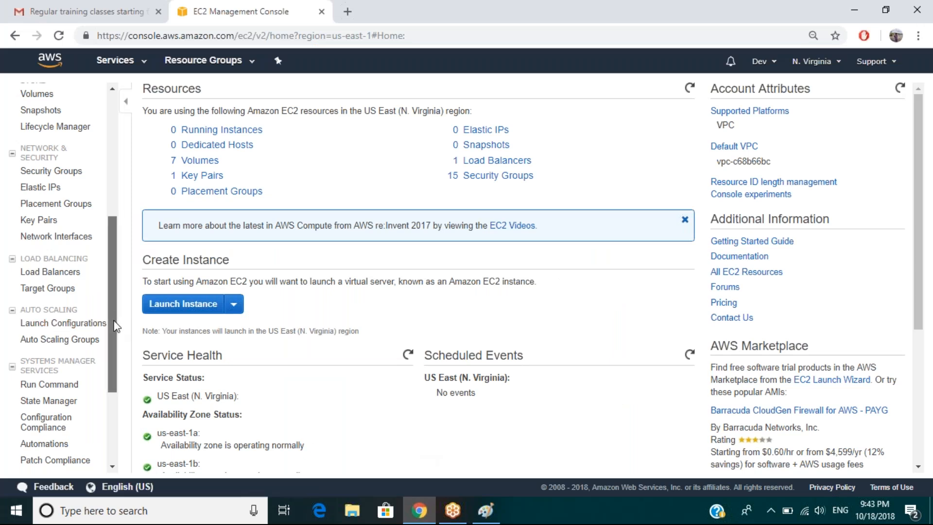
Scroll the EC2 sidebar down and back up to locate the Load Balancing section.
scroll(114, 322, down, 2)
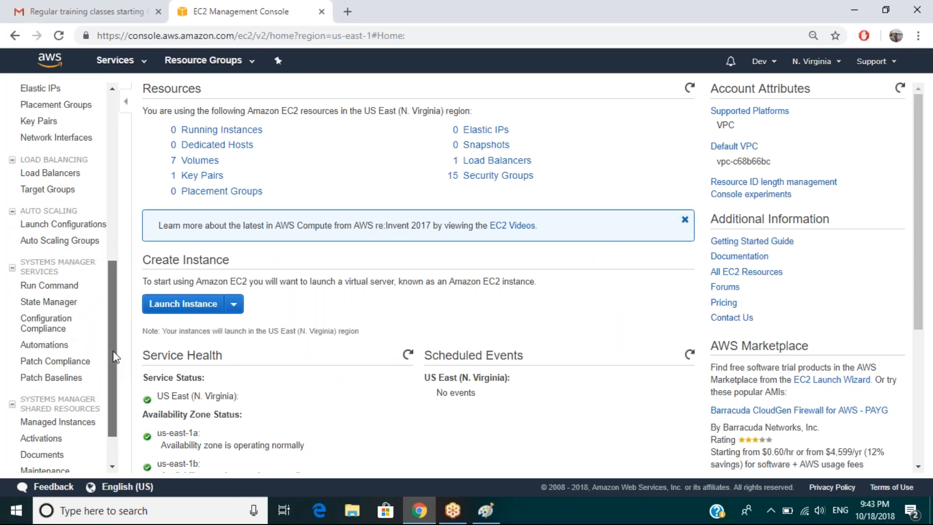
scroll(113, 362, up, 1)
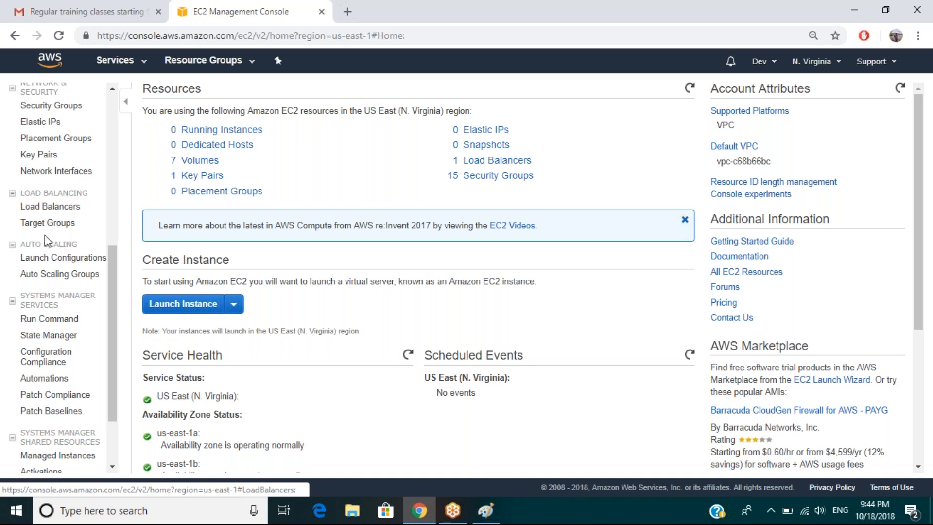
Open Load Balancers and enlarge the ELB-webserver details pane.
click(59, 208)
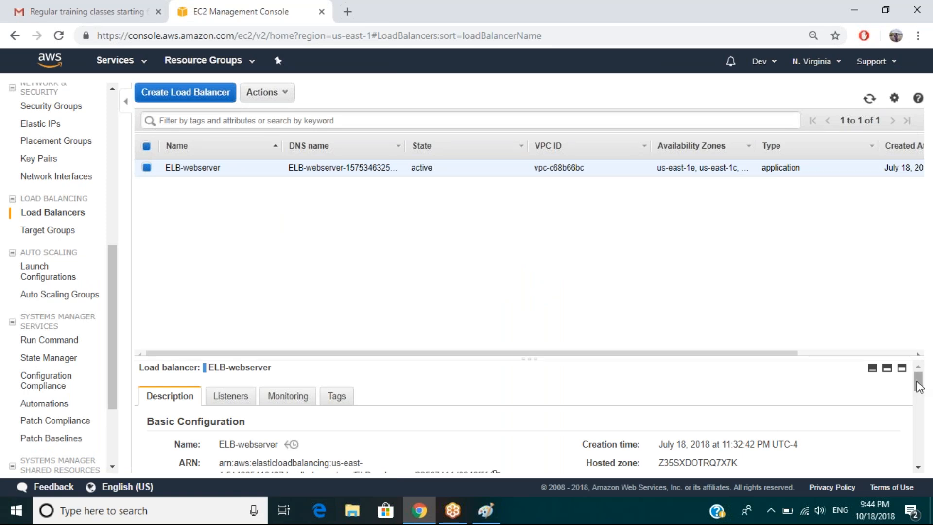
drag(917, 388, 918, 403)
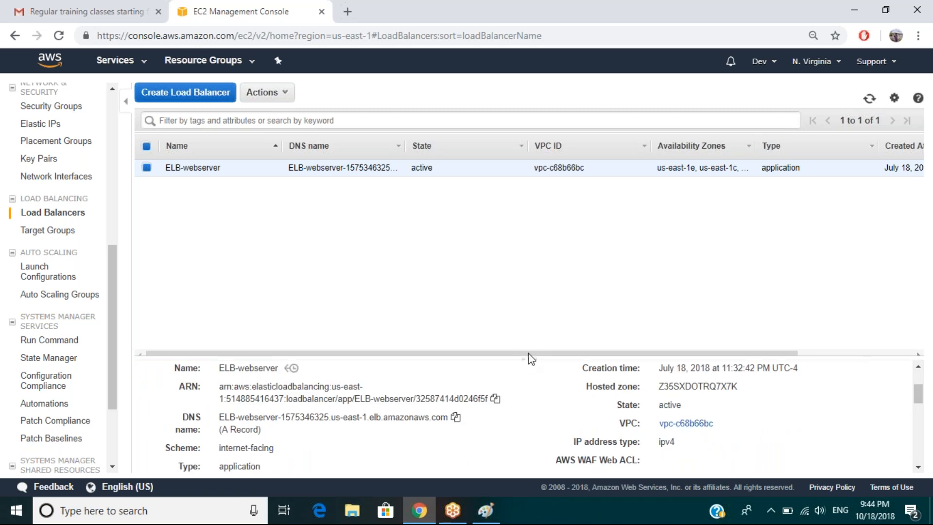
drag(529, 358, 530, 233)
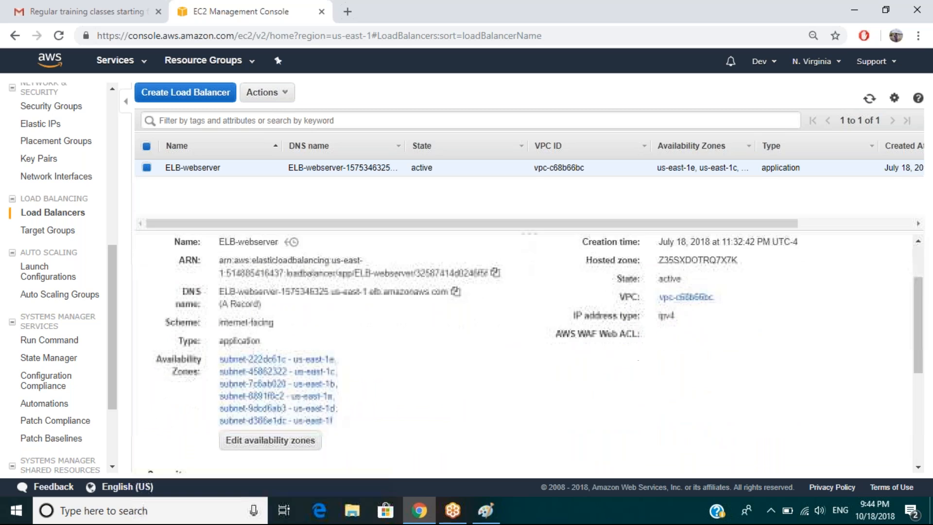
drag(917, 293, 317, 298)
Review ELB-webserver's listeners and monitoring metrics, then go to Auto Scaling Groups.
click(233, 275)
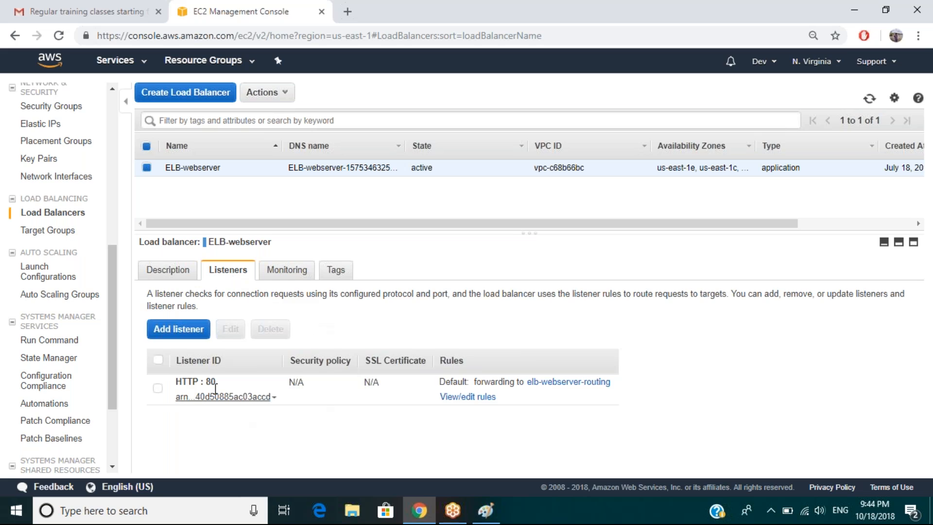
click(286, 269)
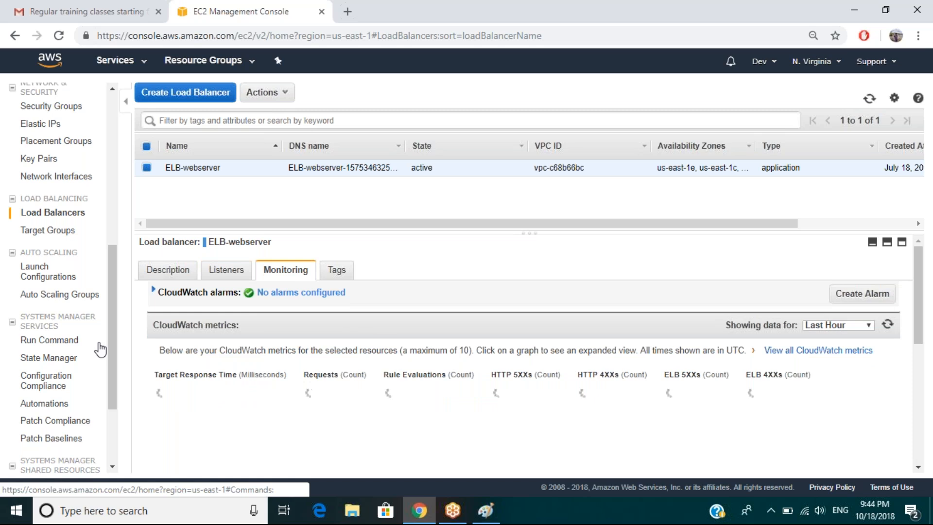
click(55, 295)
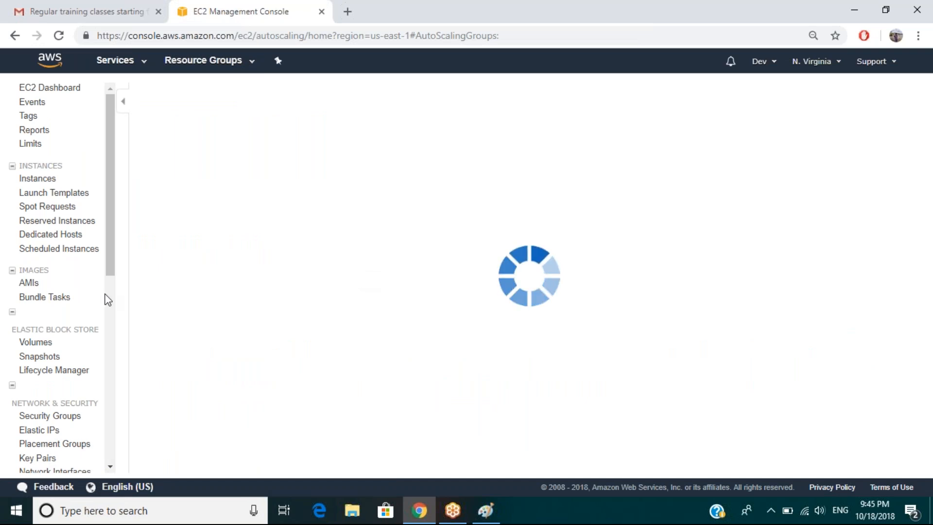
Open Target Groups and enlarge the elb-webserver-routing details pane.
drag(110, 256, 102, 327)
click(45, 410)
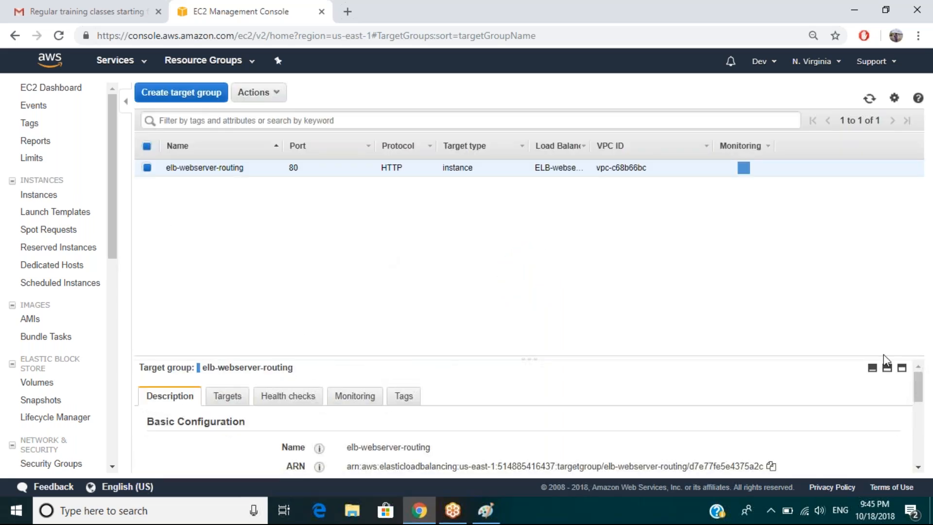
drag(918, 390, 918, 395)
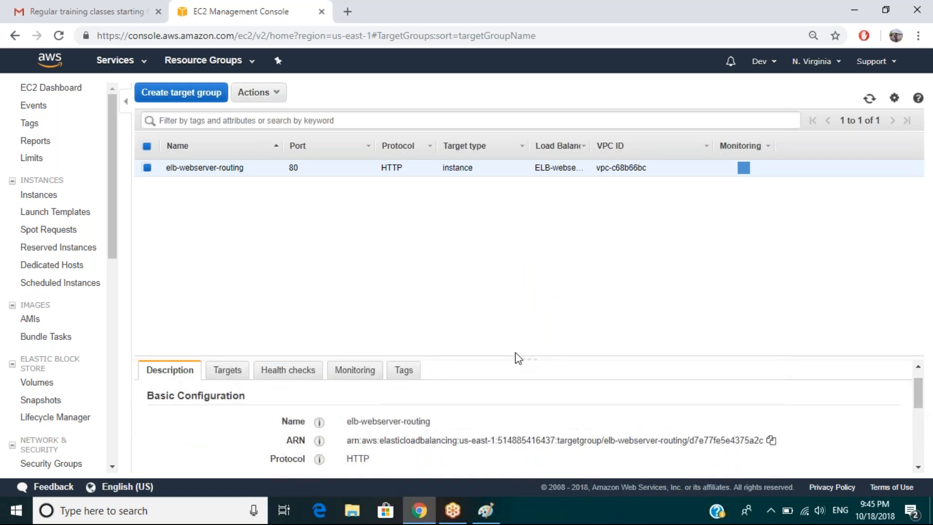
drag(533, 354, 518, 214)
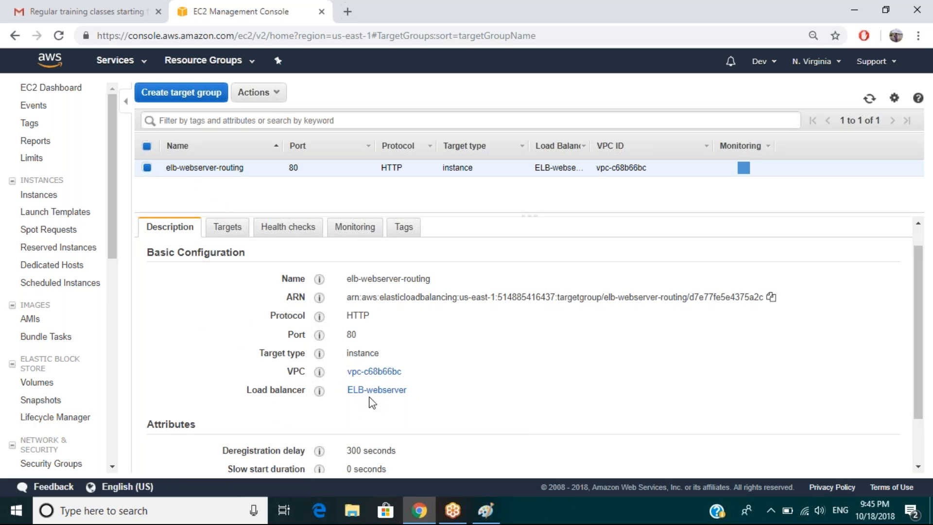
Check the registered Chef-Worksation target, then return to the Load Balancers list.
click(228, 230)
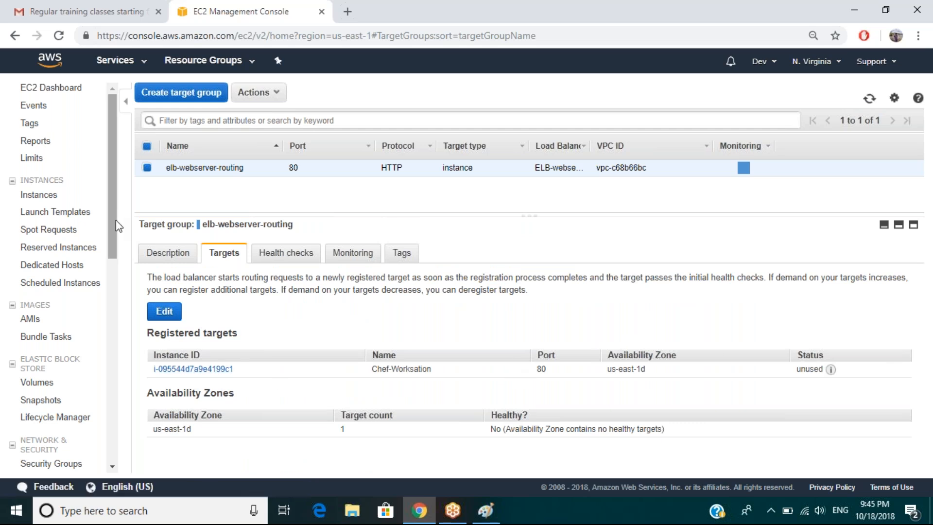
scroll(113, 247, down, 1)
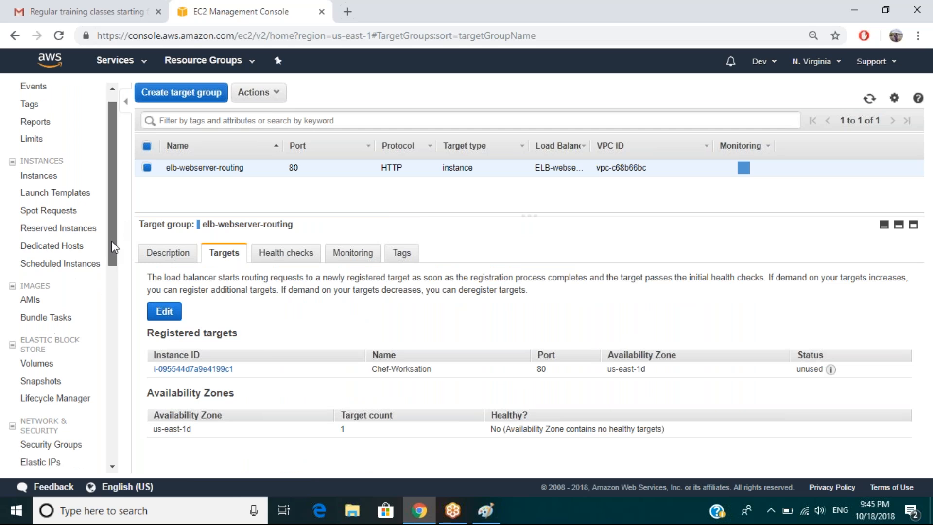
drag(113, 247, 111, 285)
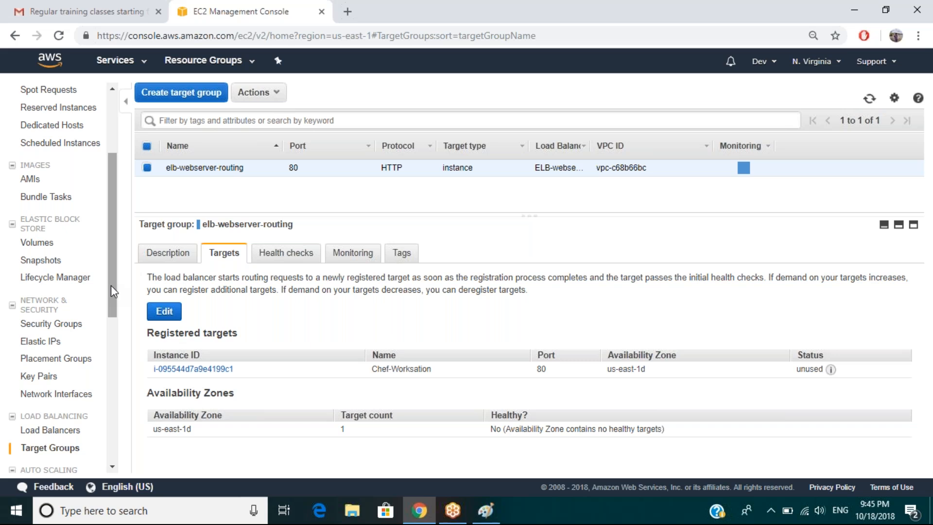
drag(115, 288, 109, 304)
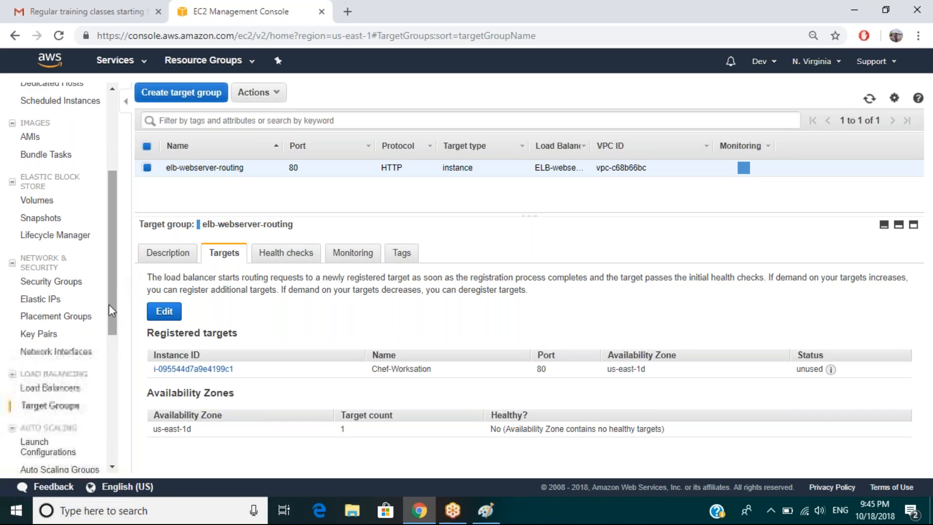
click(58, 388)
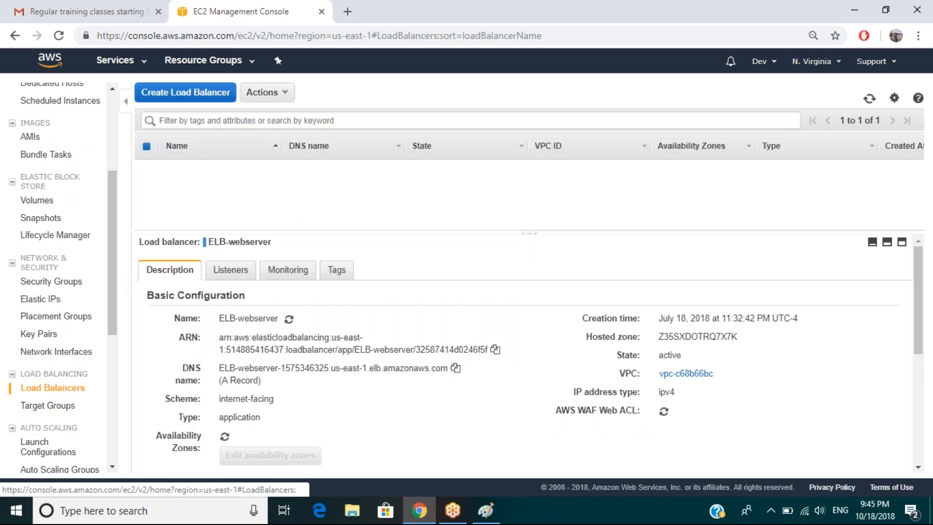
Start a new load balancer to see the Application, Network and Classic type choices.
click(198, 100)
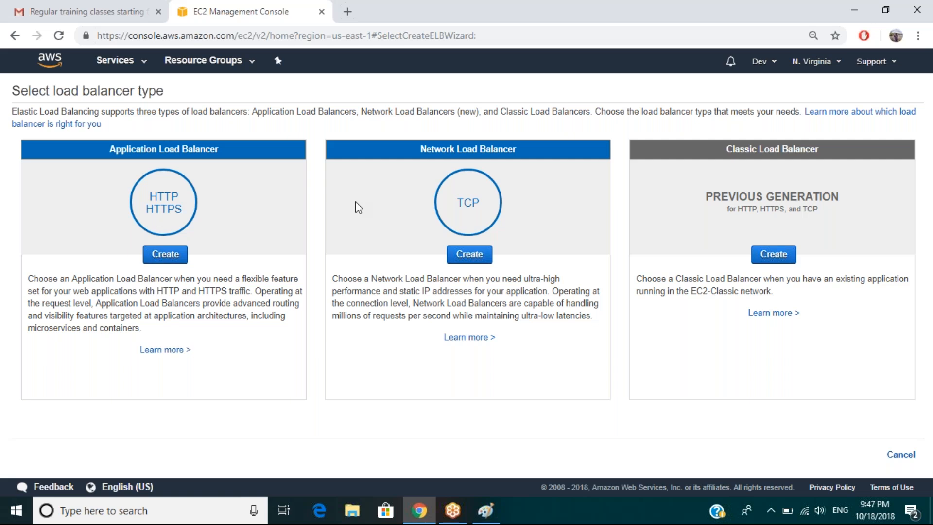
Choose Application Load Balancer and name it ELBDemo, keeping internet-facing with HTTP port 80.
click(164, 260)
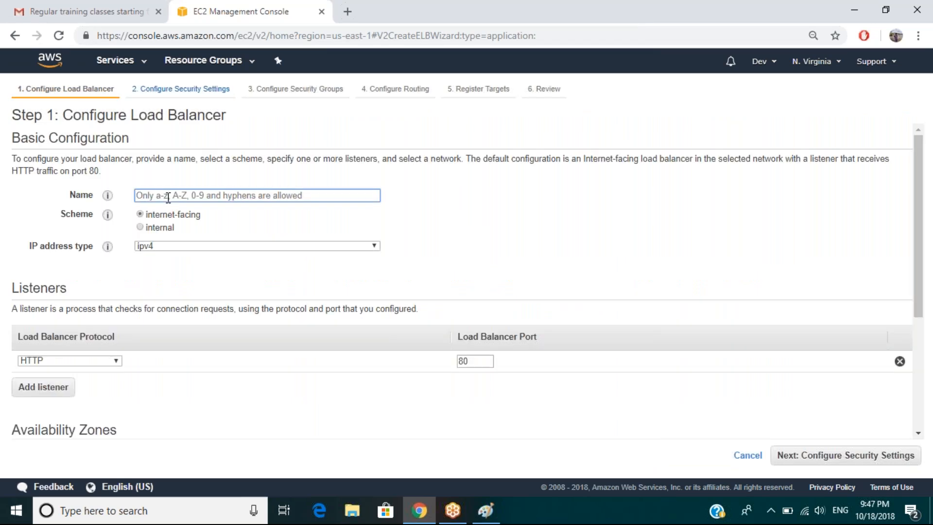
text(ELB)
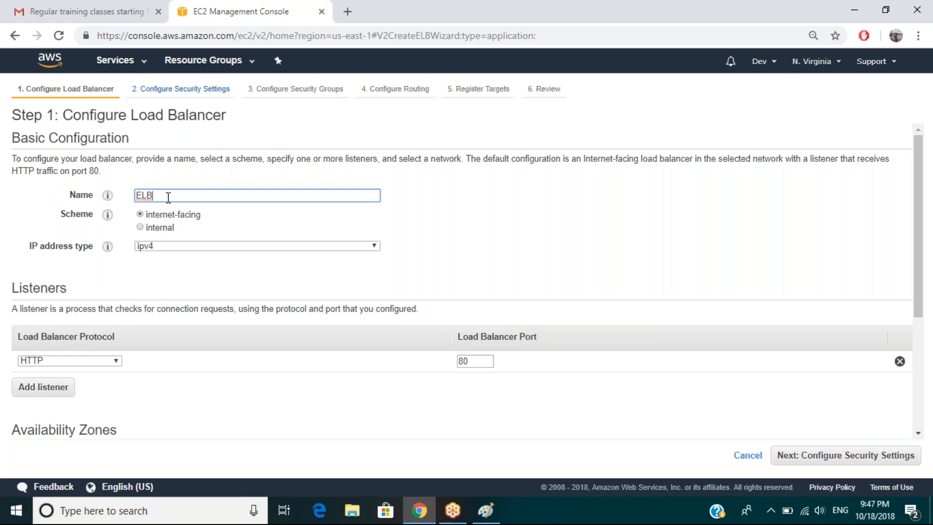
text(Server)
drag(153, 196, 183, 197)
text(L)
key(BackSpace)
text(Demo)
click(140, 227)
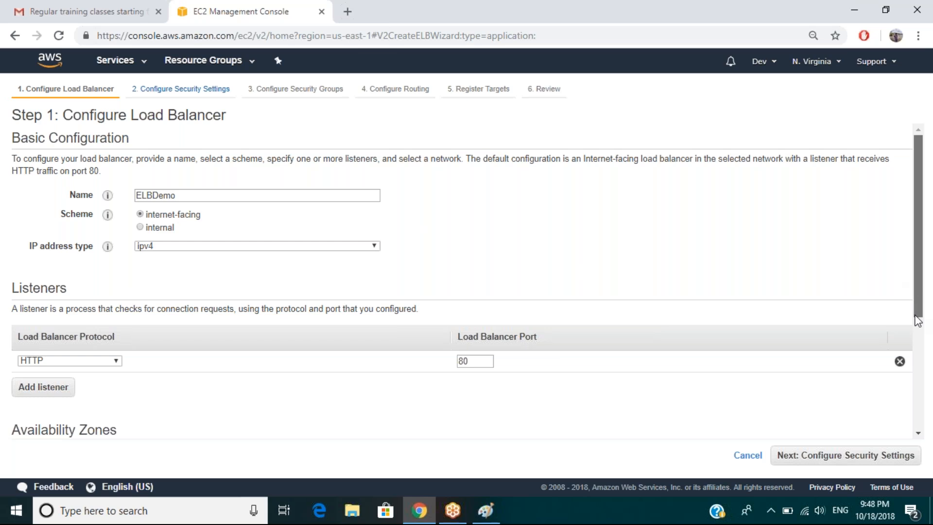
drag(917, 321, 917, 336)
Add a second listener using HTTPS on port 443.
scroll(663, 320, down, 3)
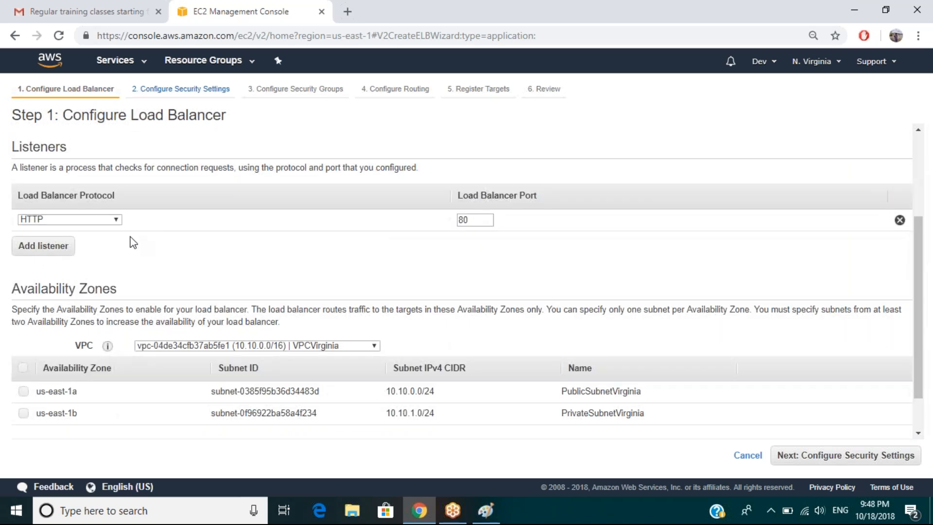
click(33, 250)
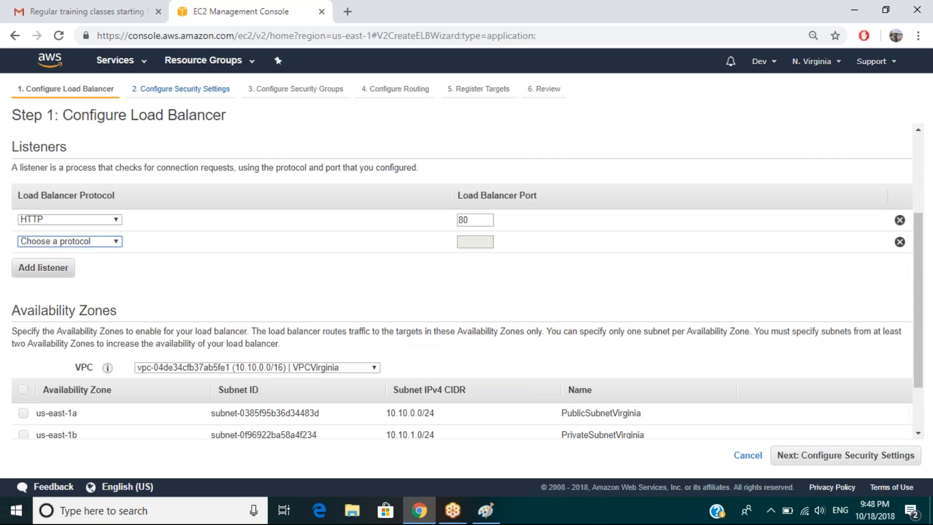
click(40, 239)
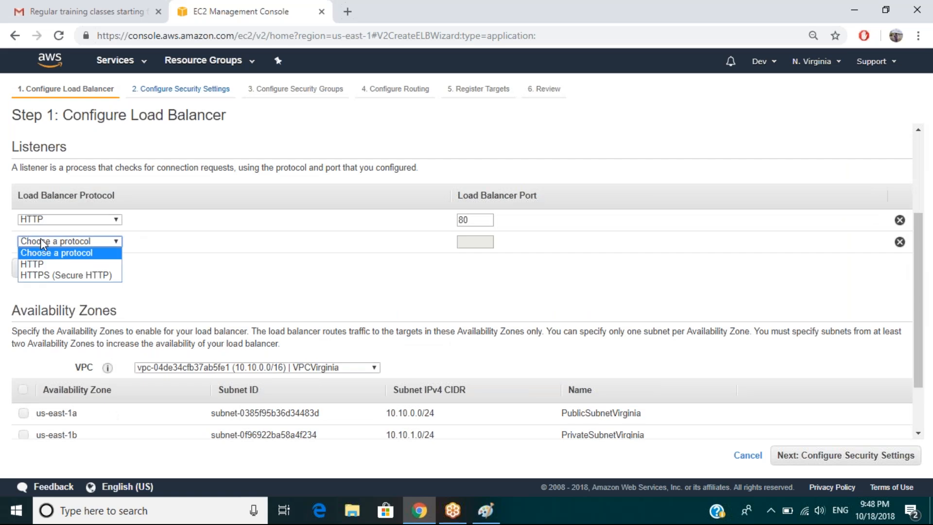
click(39, 276)
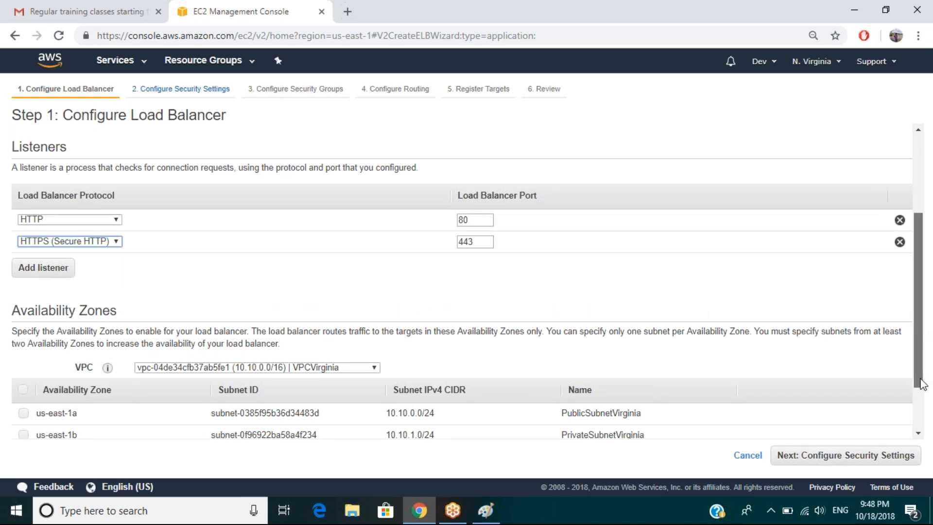
Select the default VPC, enable all six us-east-1 availability zones, and proceed to security settings.
scroll(922, 384, down, 2)
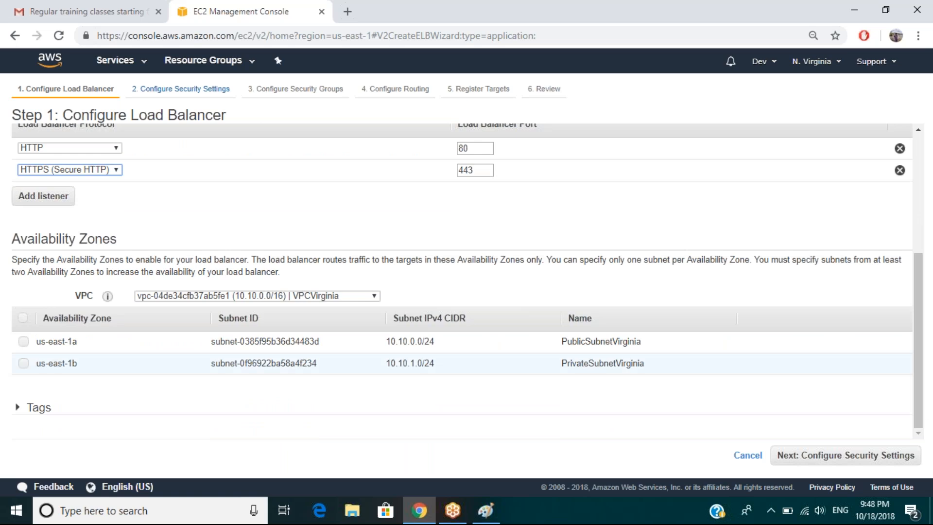
click(358, 295)
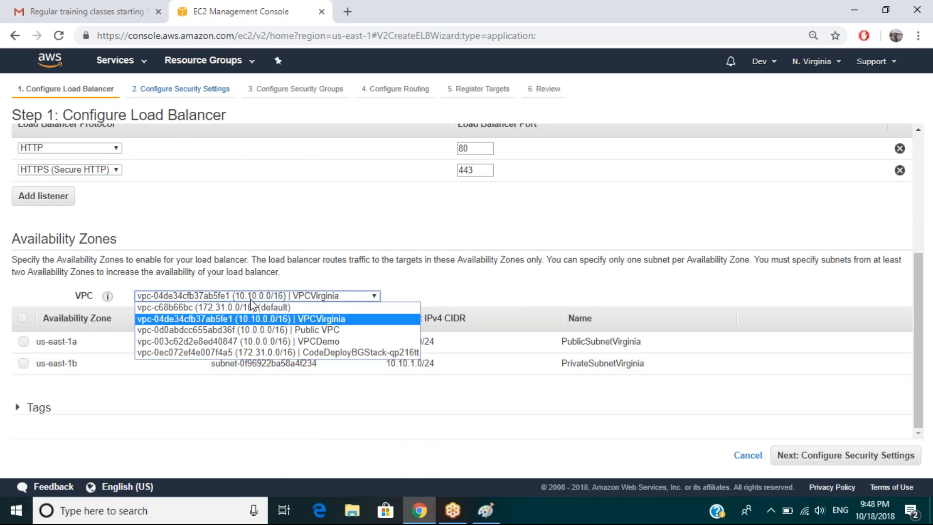
click(243, 308)
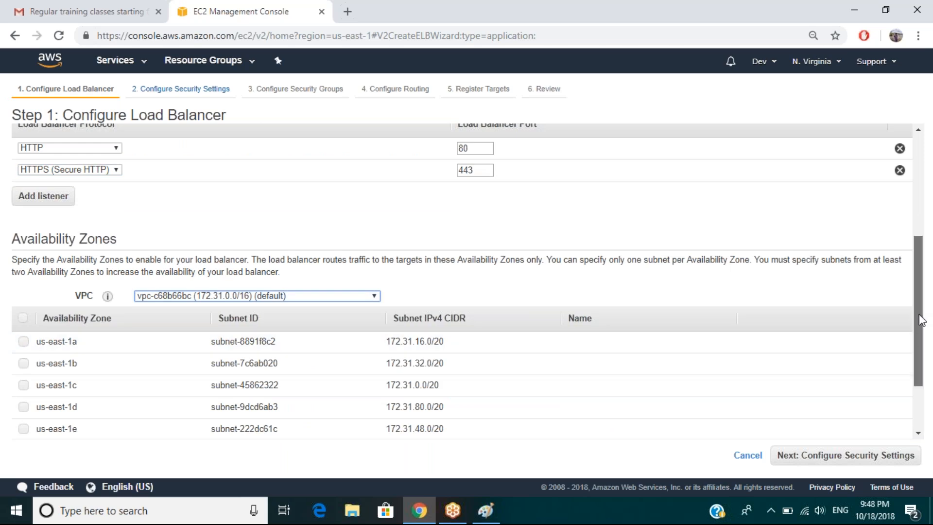
drag(922, 321, 922, 369)
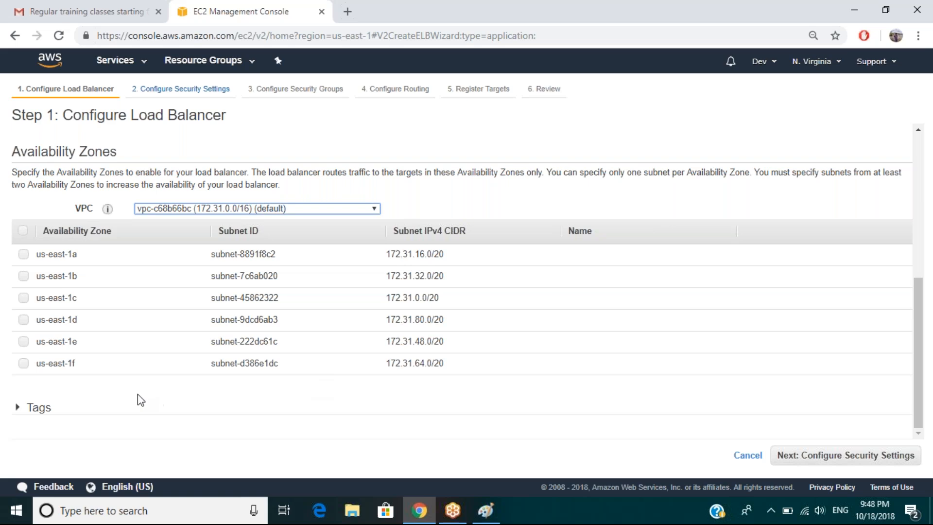
click(24, 230)
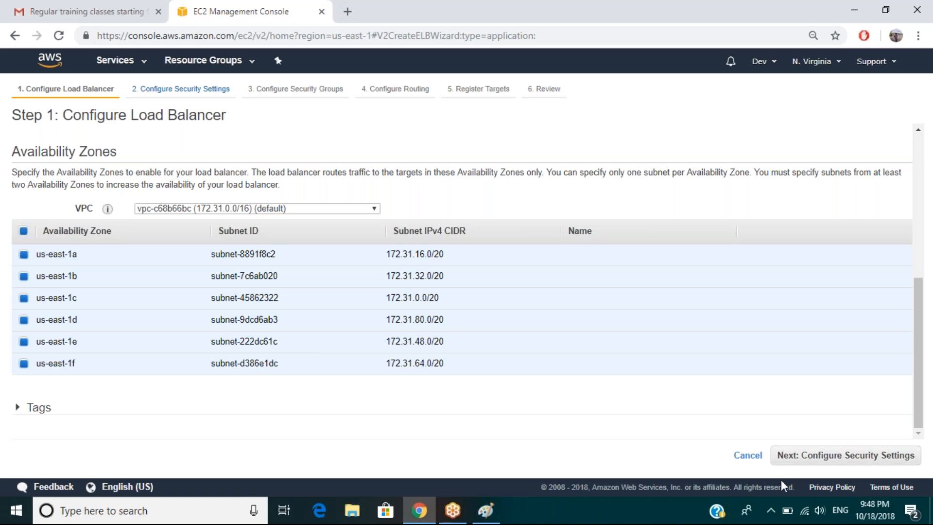
click(861, 467)
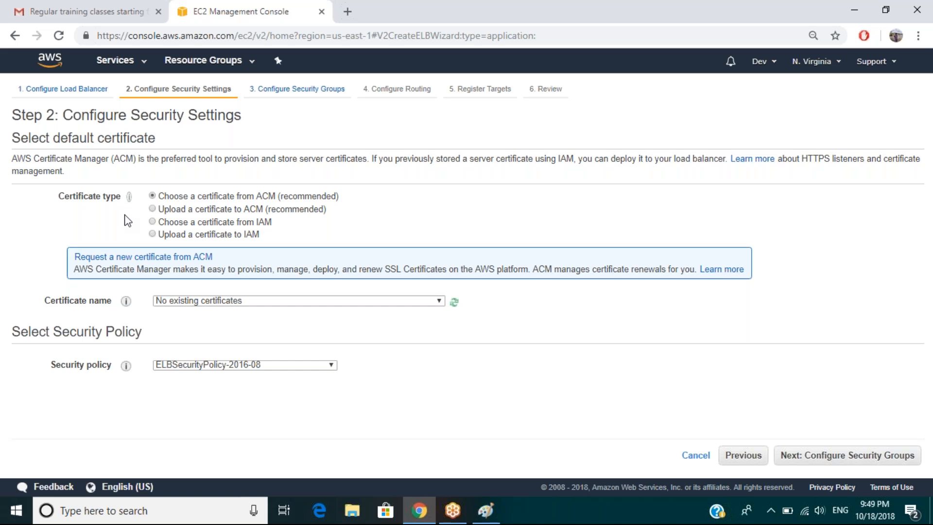
Check the certificate list, find no usable certificate, and go back to listener configuration.
click(242, 300)
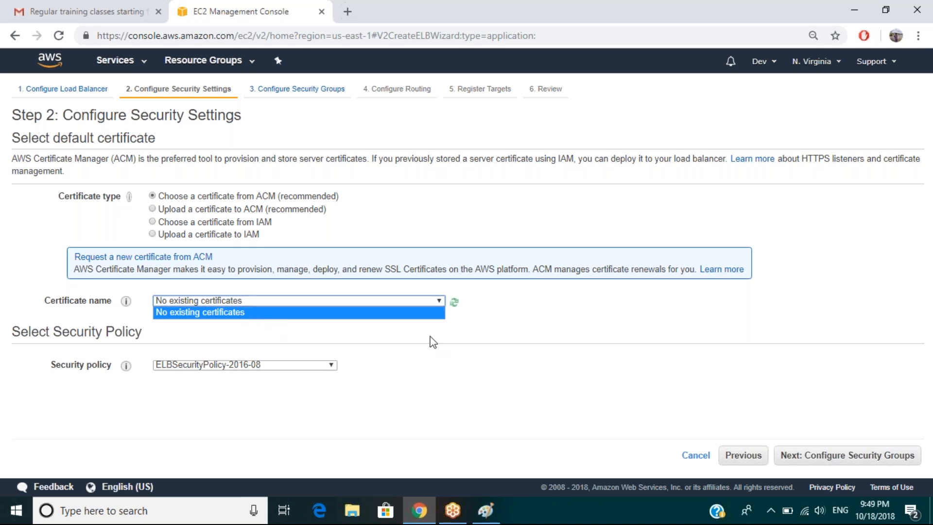
click(245, 340)
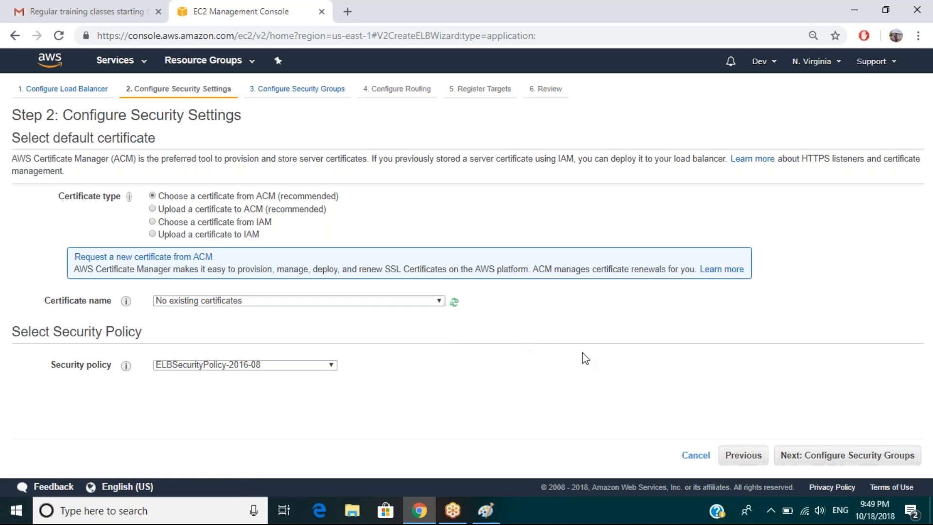
click(744, 464)
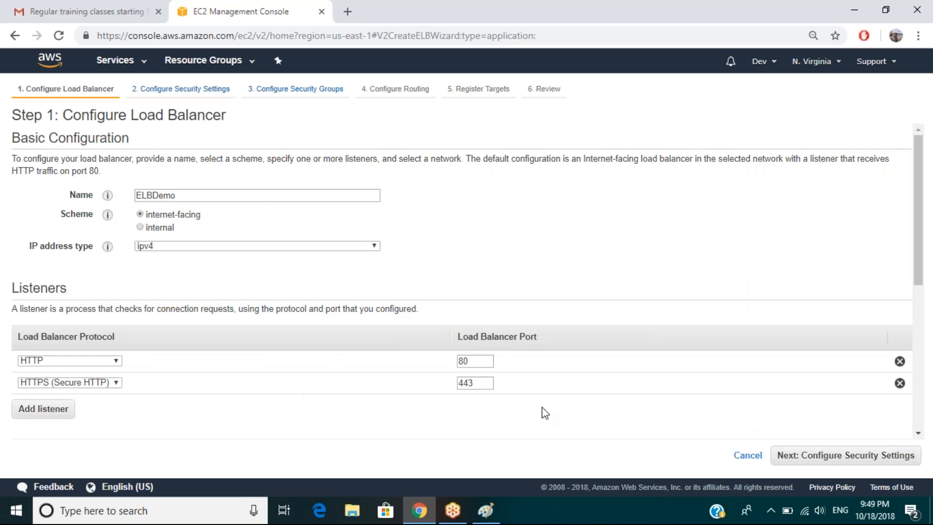
Remove the HTTPS 443 listener and advance to Step 3: Configure Security Groups.
click(899, 383)
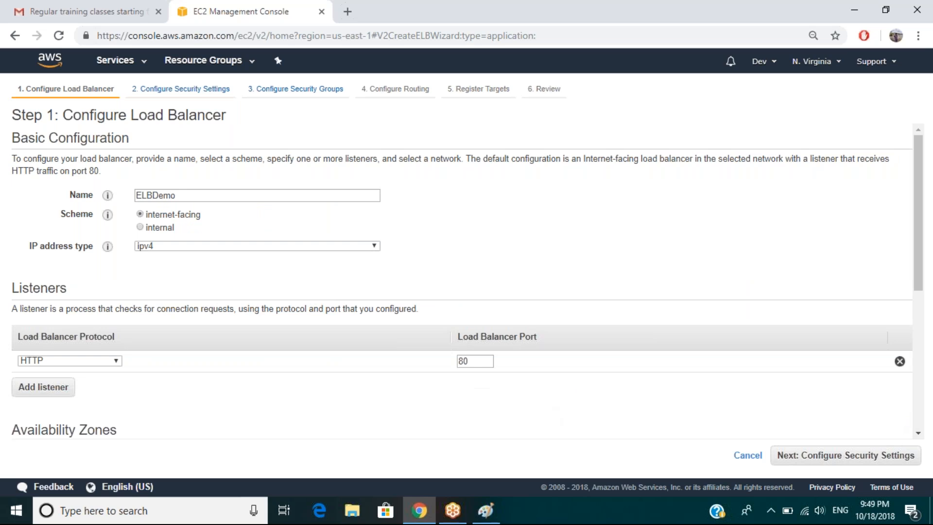
click(854, 461)
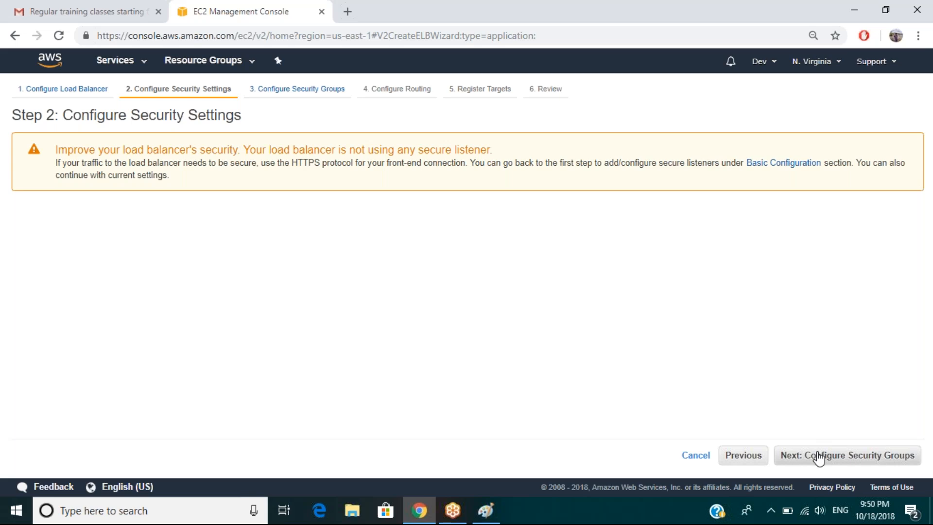
click(850, 457)
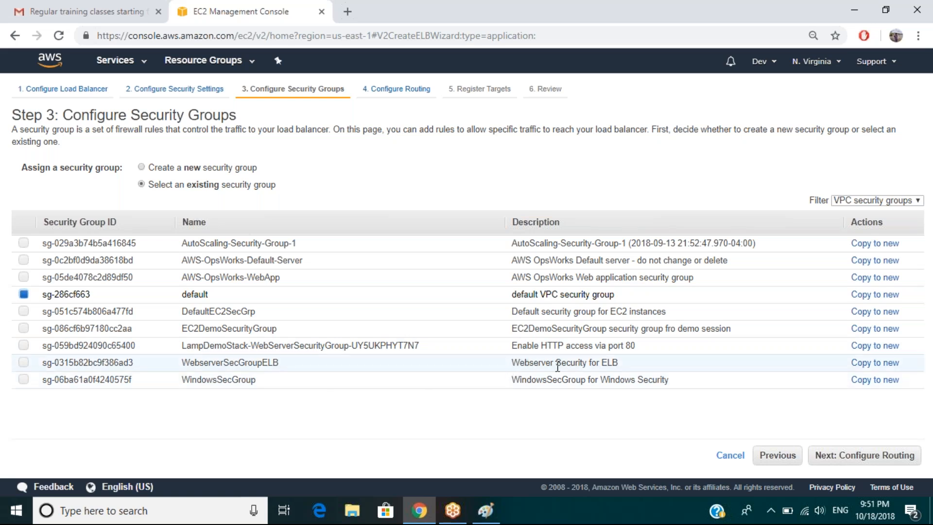
Select WebserverSecGroupELB, deselect default, and continue to Step 4: Configure Routing.
click(24, 363)
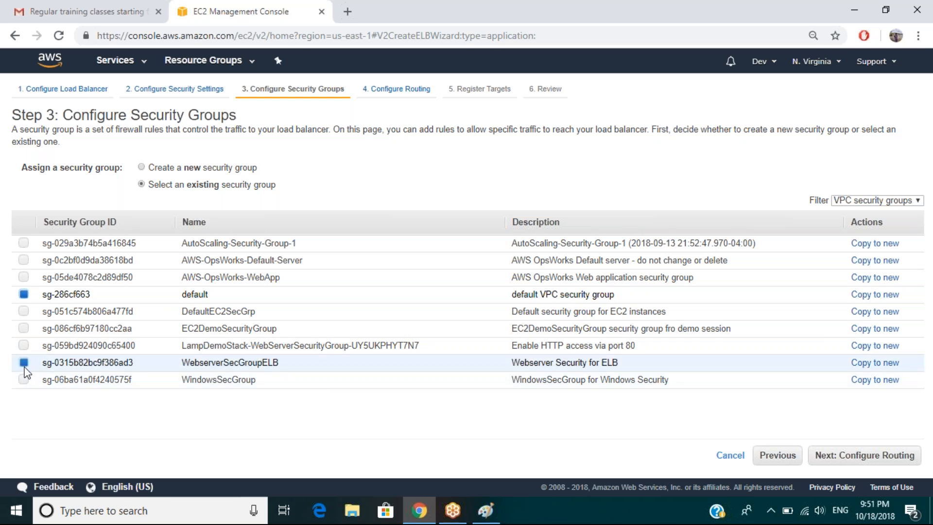
click(24, 295)
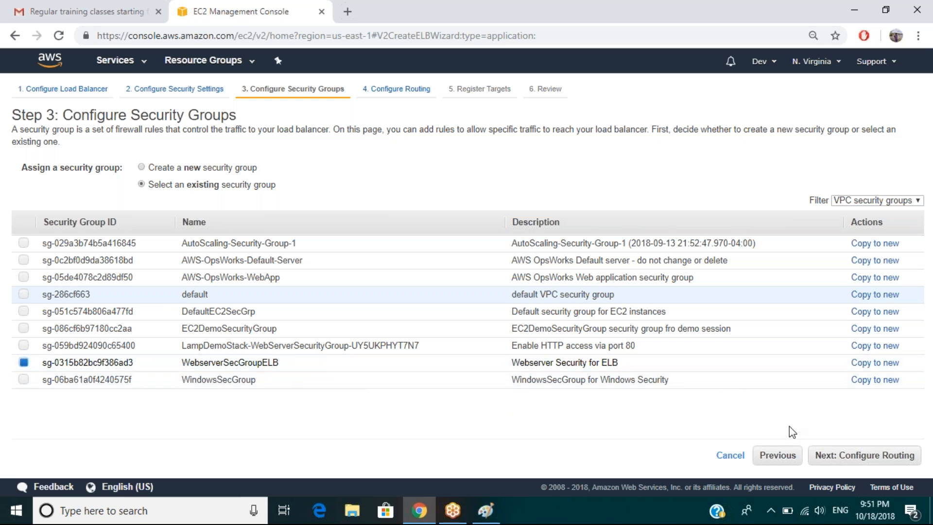
click(853, 464)
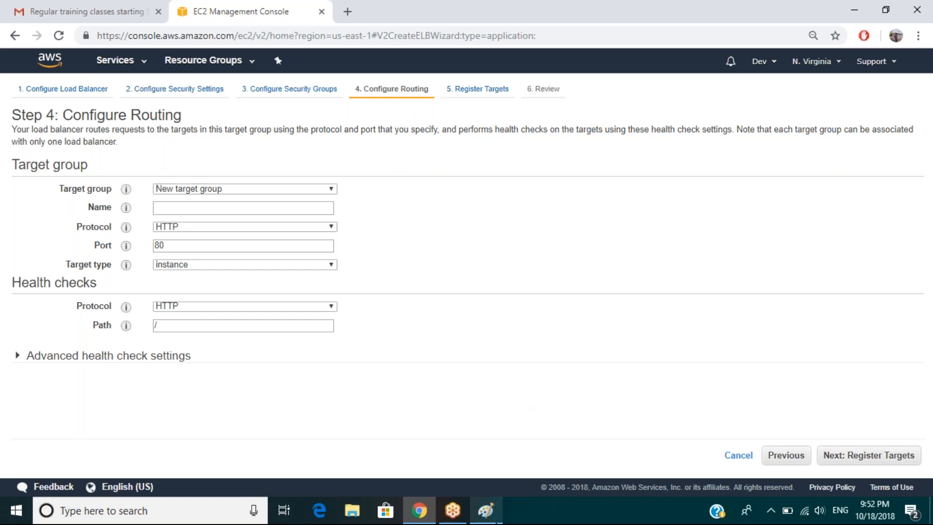
click(485, 510)
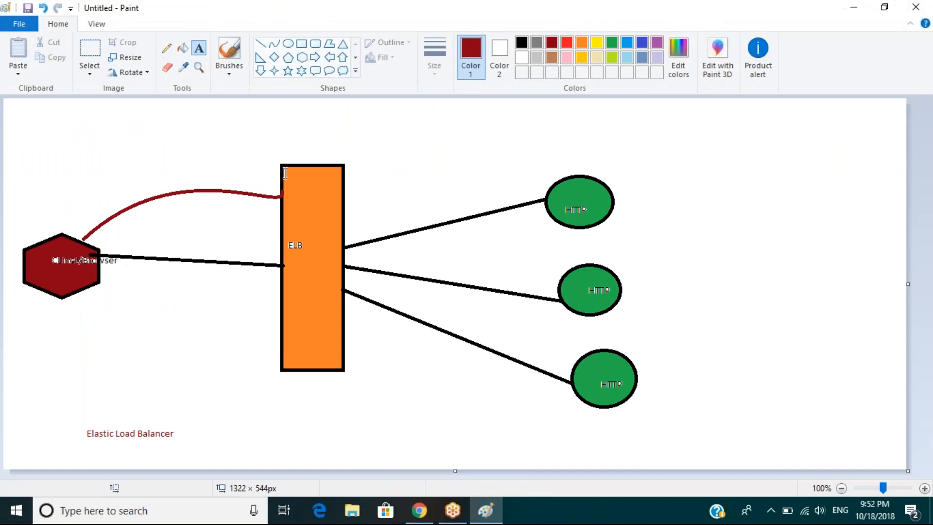
click(281, 172)
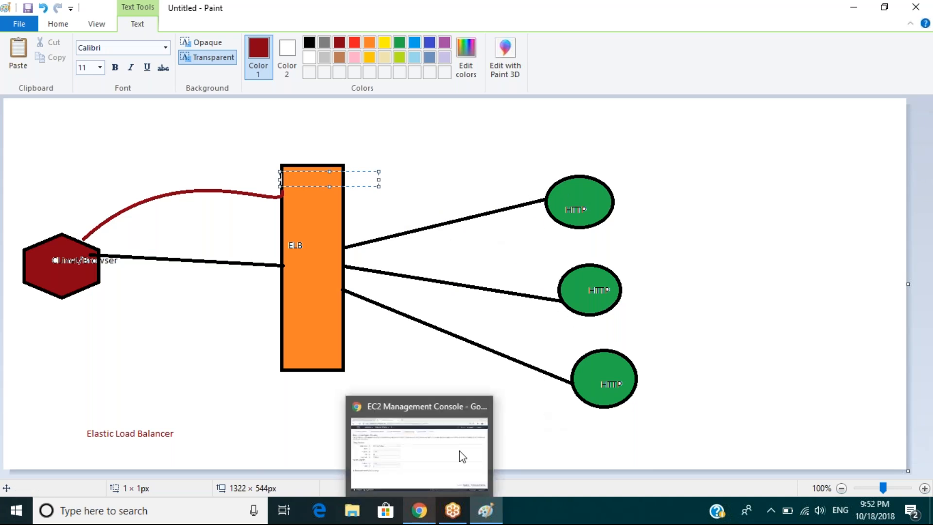
click(425, 514)
Keep New target group and name it ELBDemoTGTGrp.
click(183, 190)
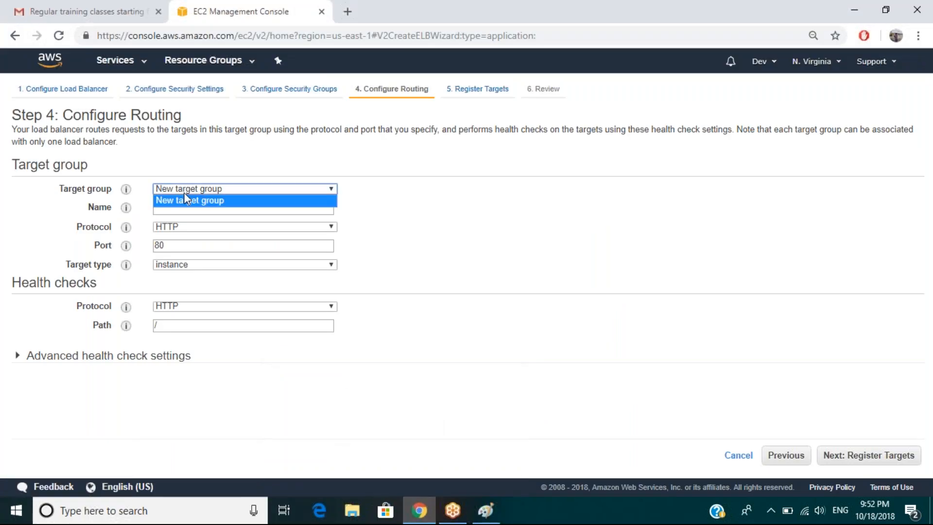
click(183, 204)
click(180, 212)
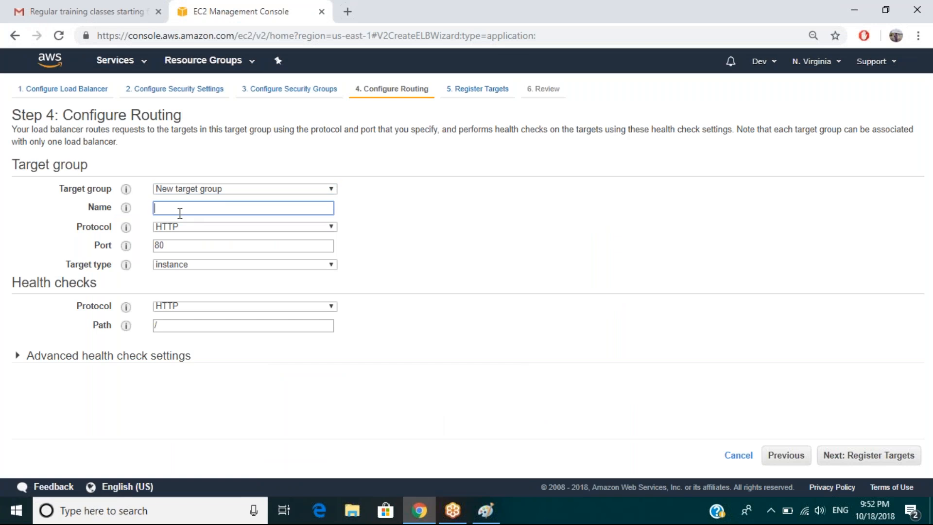
text(ELBDemoTGTGrp)
Leave the target group on HTTP port 80 and set its target type to ip.
click(194, 227)
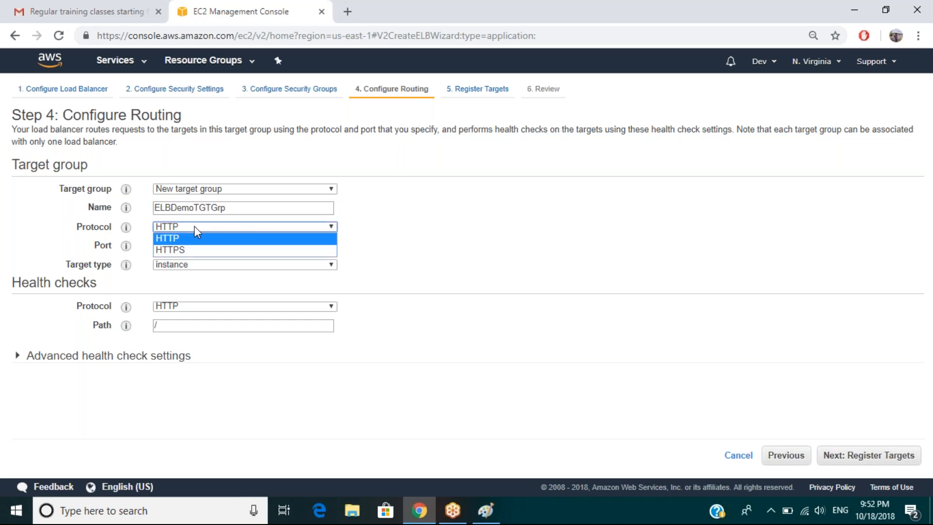
click(185, 250)
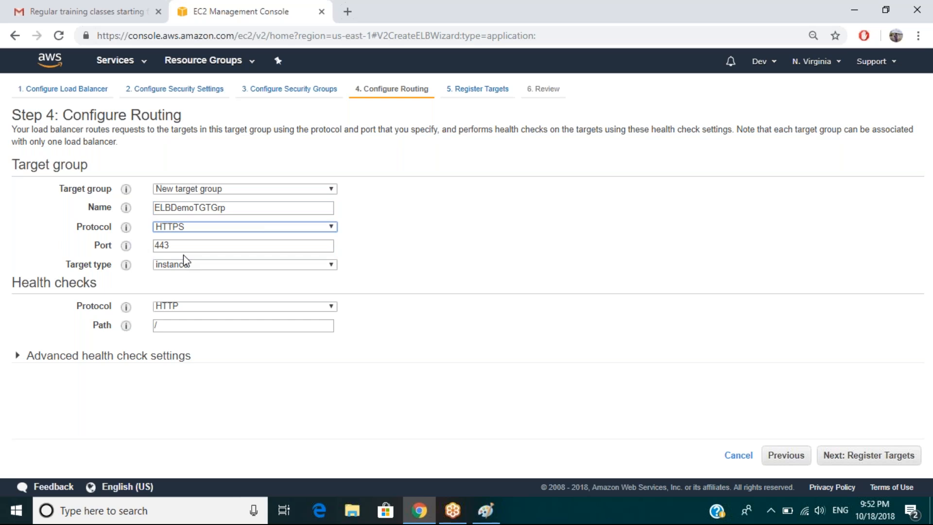
click(185, 227)
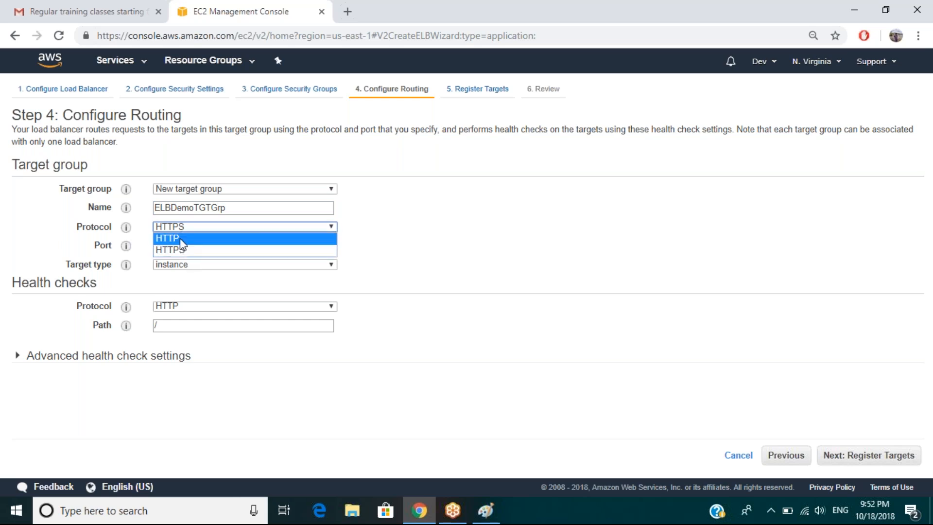
click(180, 239)
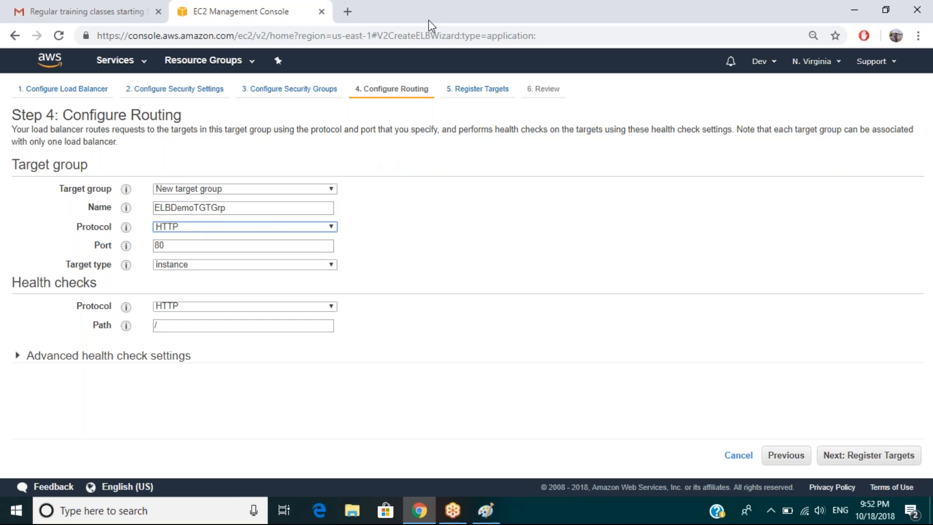
click(217, 266)
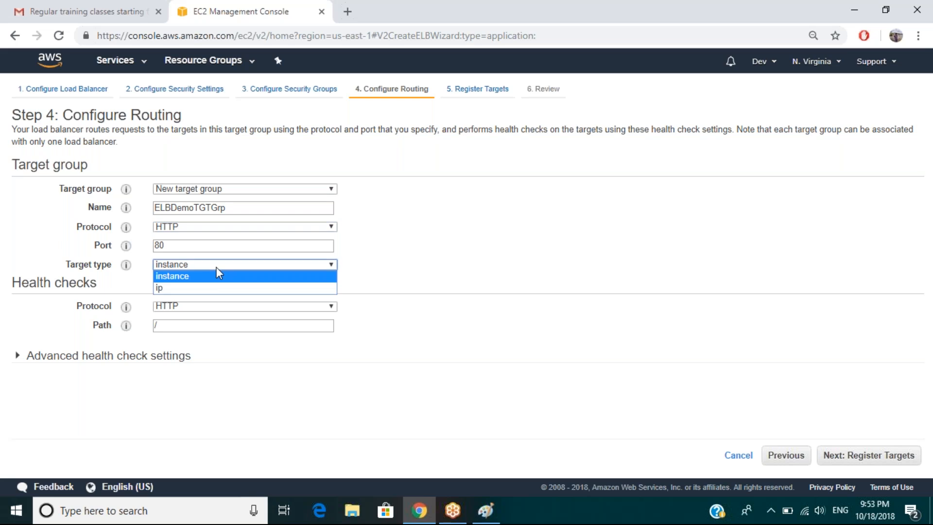
click(189, 289)
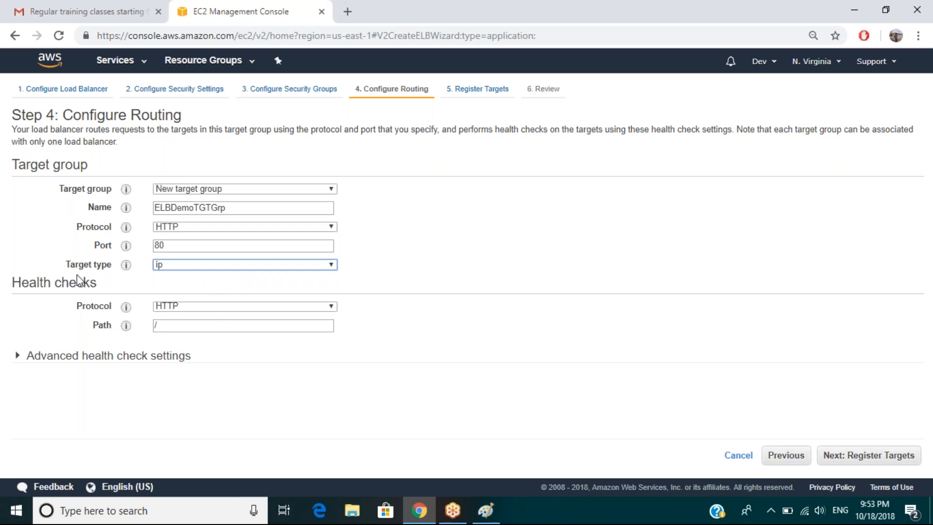
click(209, 305)
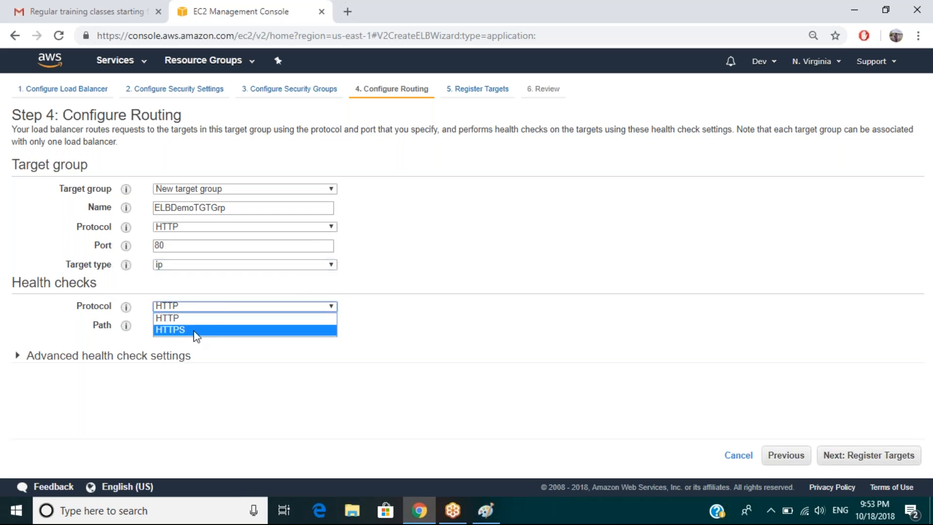
Leave the health check on HTTP with the default path and advanced settings collapsed.
click(197, 320)
click(173, 326)
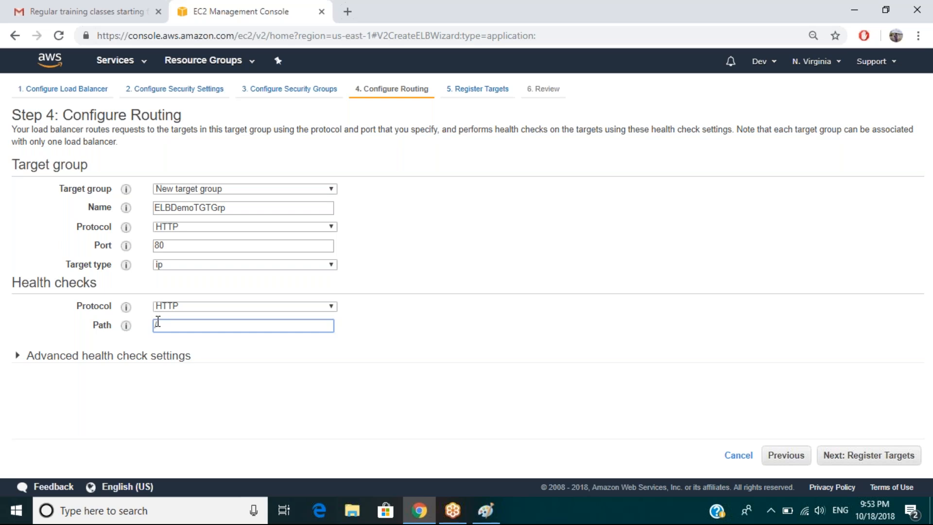
click(18, 356)
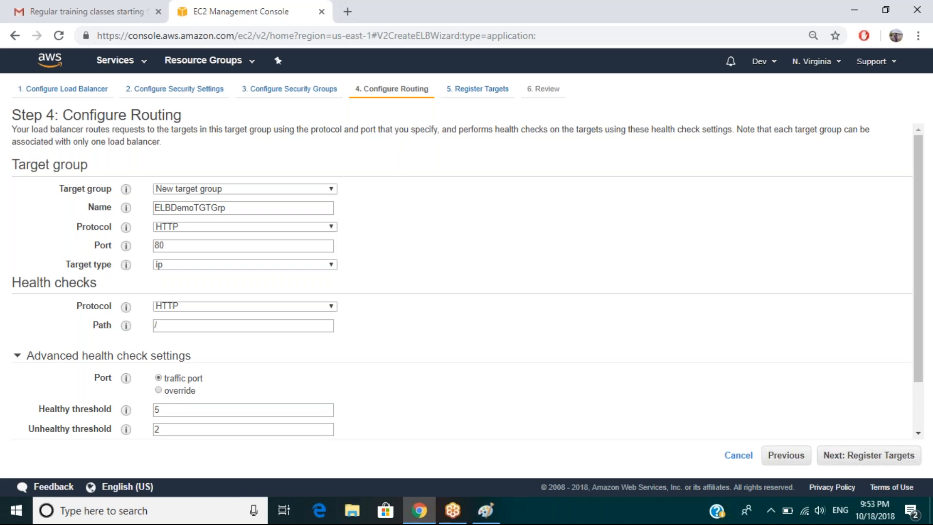
click(67, 355)
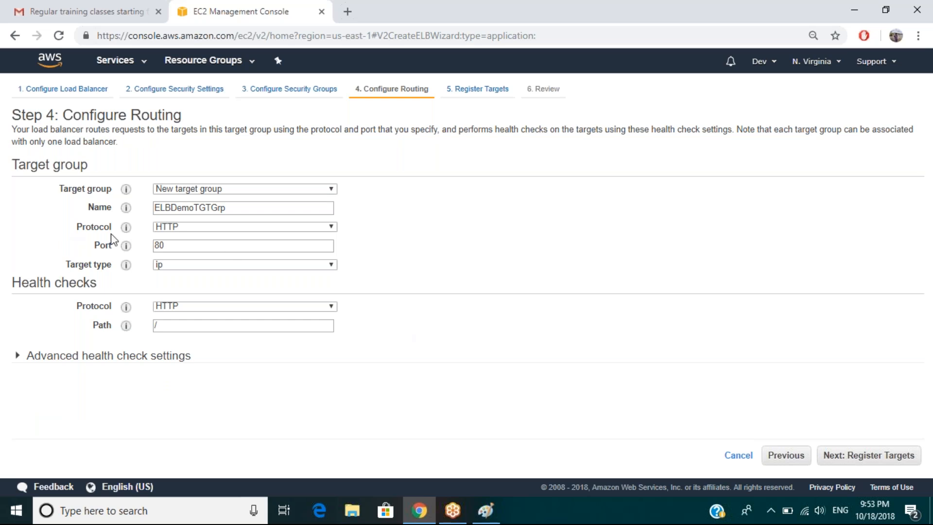
Keep ip as the target type and advance to Step 5: Register Targets.
mouse_move(121, 243)
click(174, 267)
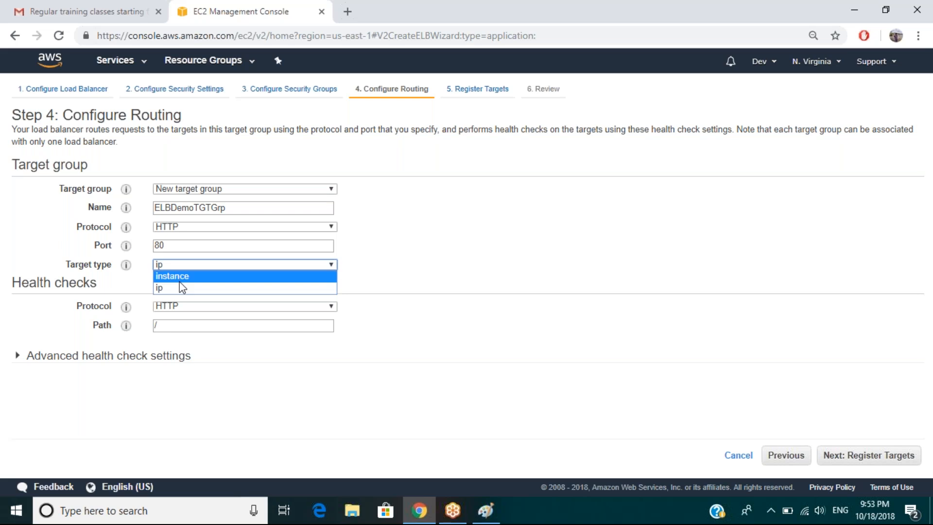
click(182, 289)
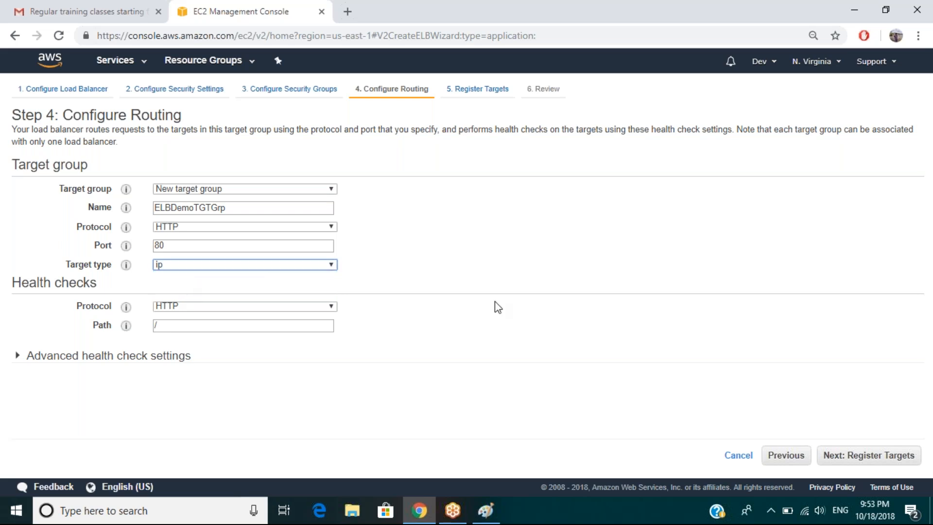
click(864, 461)
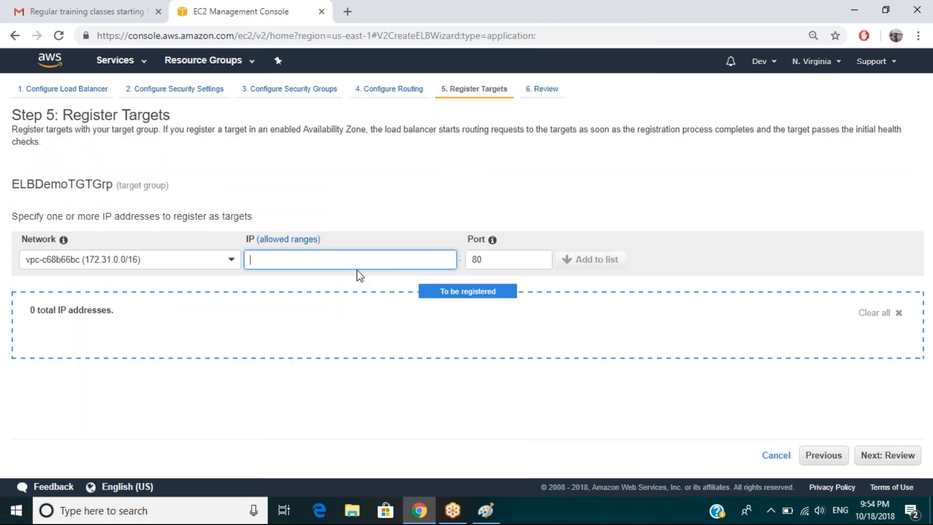
Skip entering a target IP and open the EC2 console in a second browser tab.
click(336, 255)
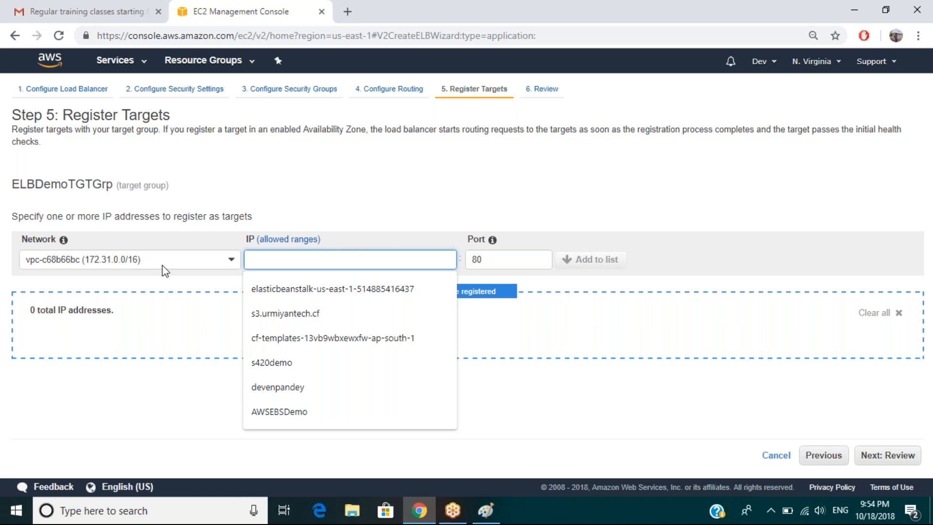
click(300, 217)
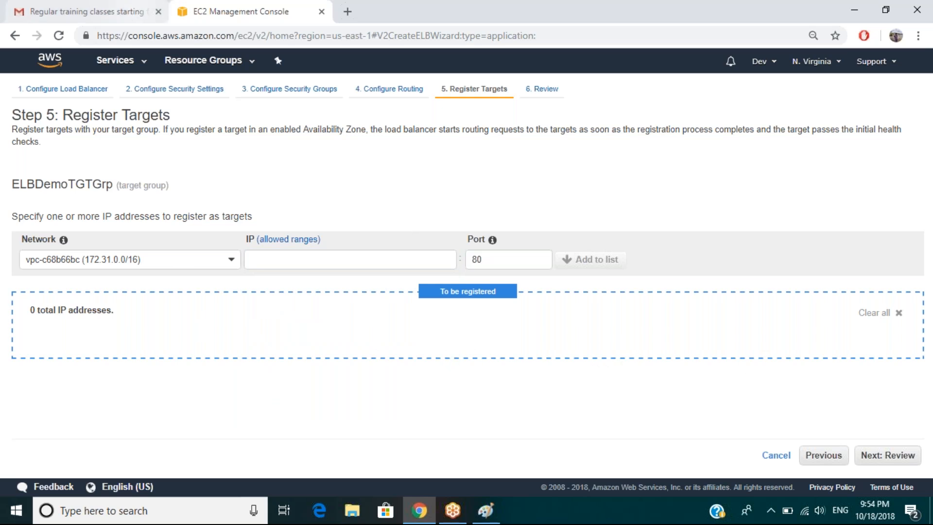
right_click(123, 66)
click(179, 70)
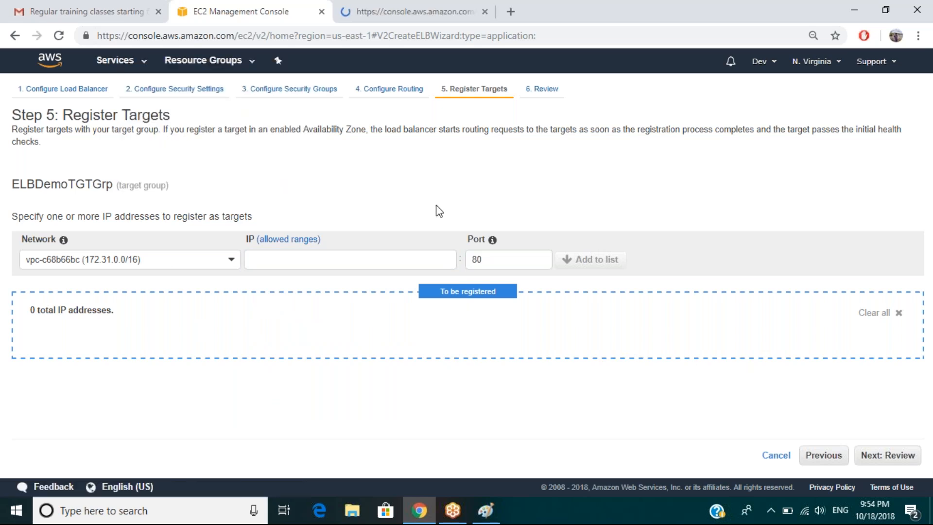
Go back to routing, switch the target type to instance, and return to Register Targets.
click(828, 455)
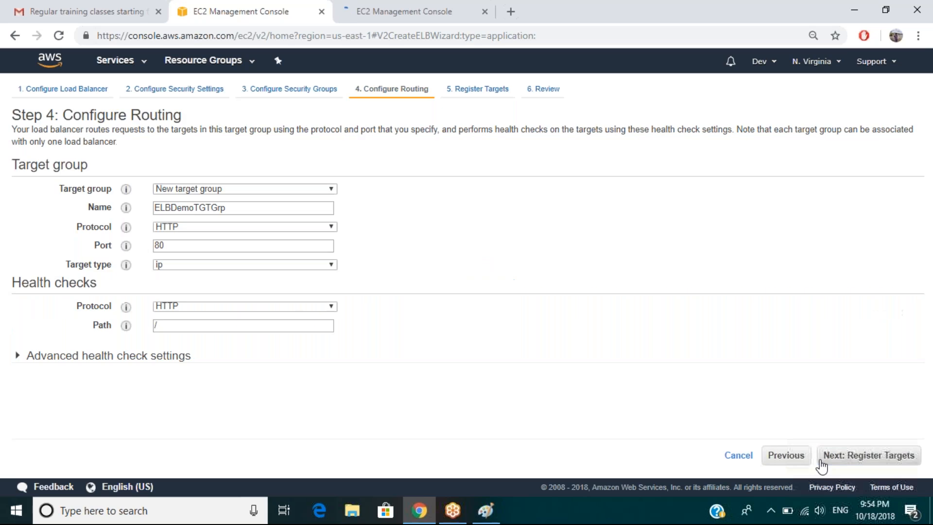
click(199, 267)
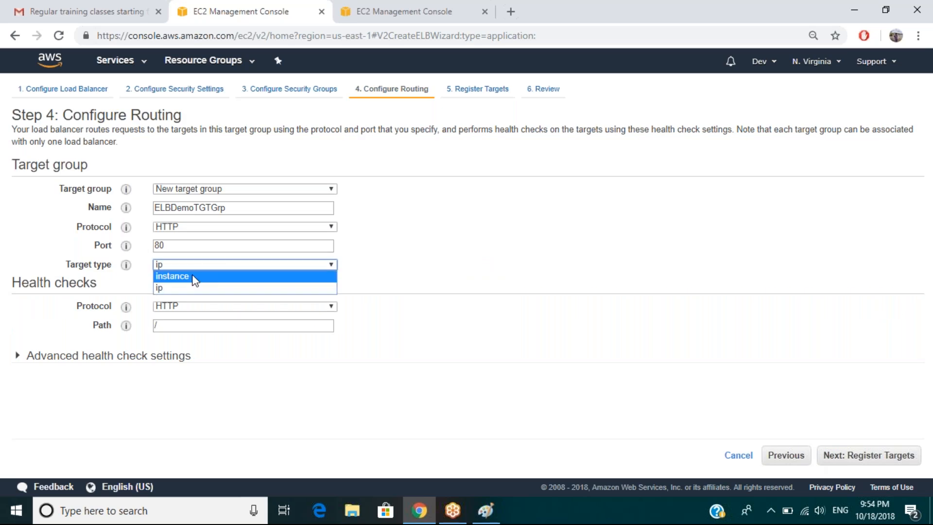
click(193, 273)
click(869, 462)
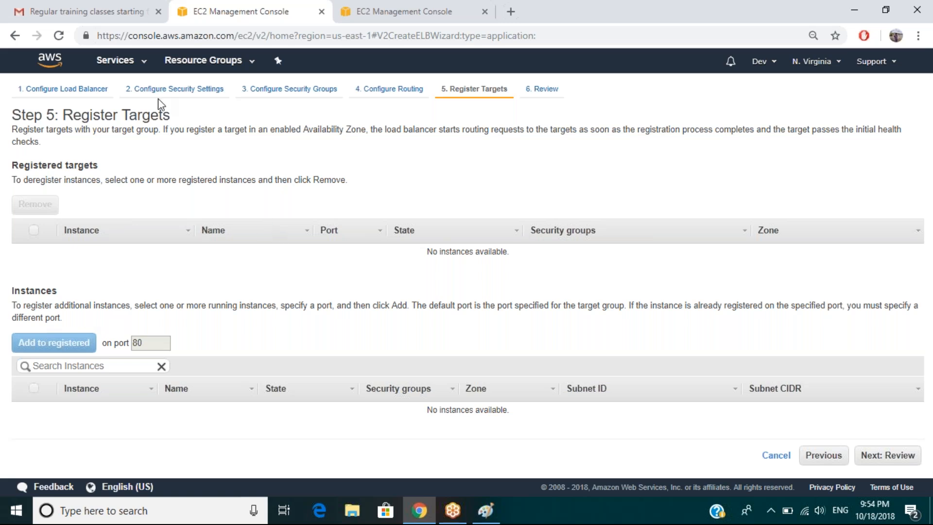
Check the Running Instances list in the second tab, then return to the load balancer wizard.
click(362, 19)
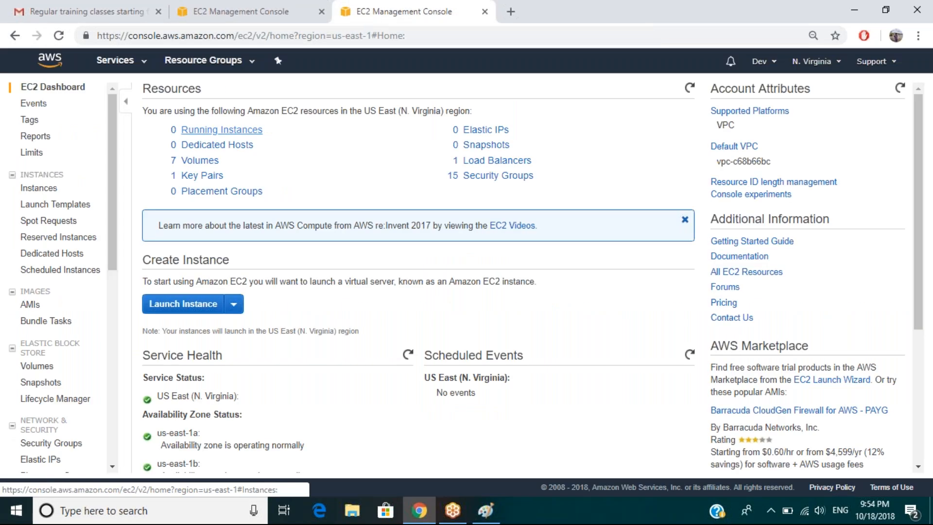
click(223, 128)
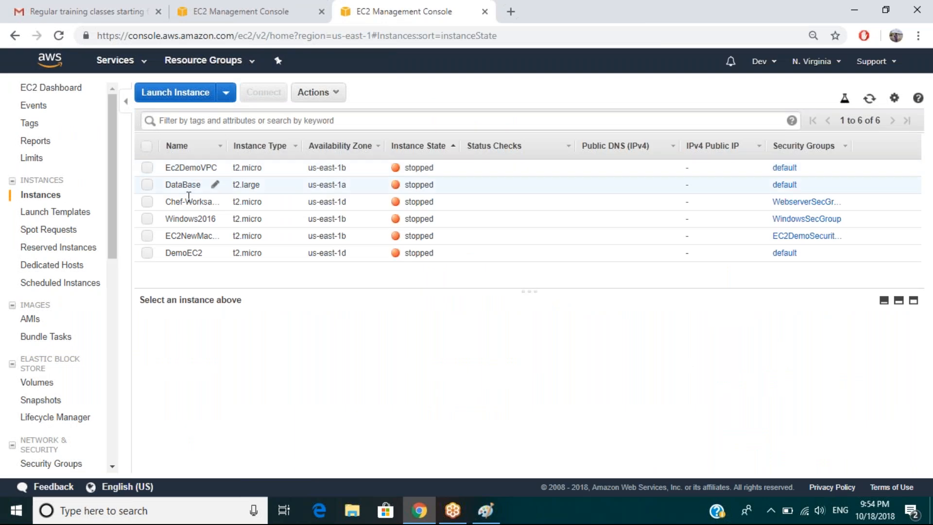
click(226, 12)
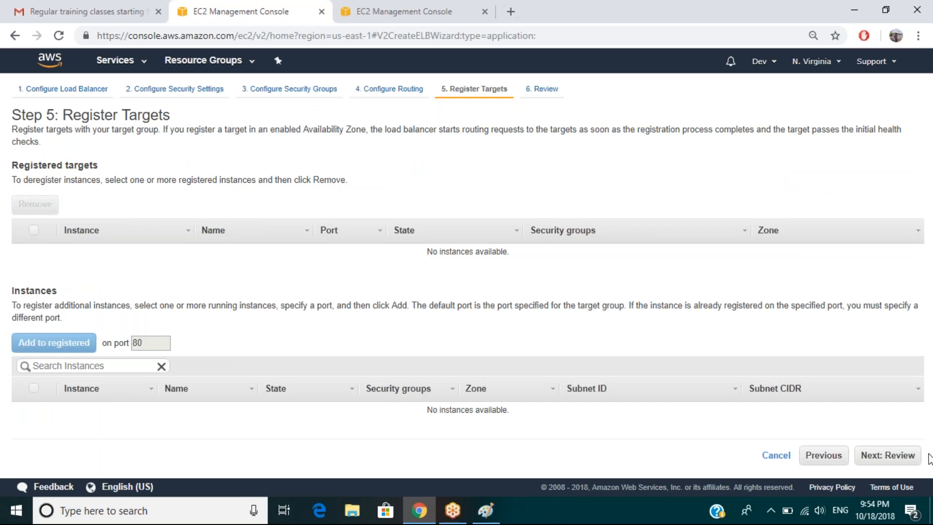
Look over the ELBDemo settings on the Review page and create the load balancer.
click(899, 467)
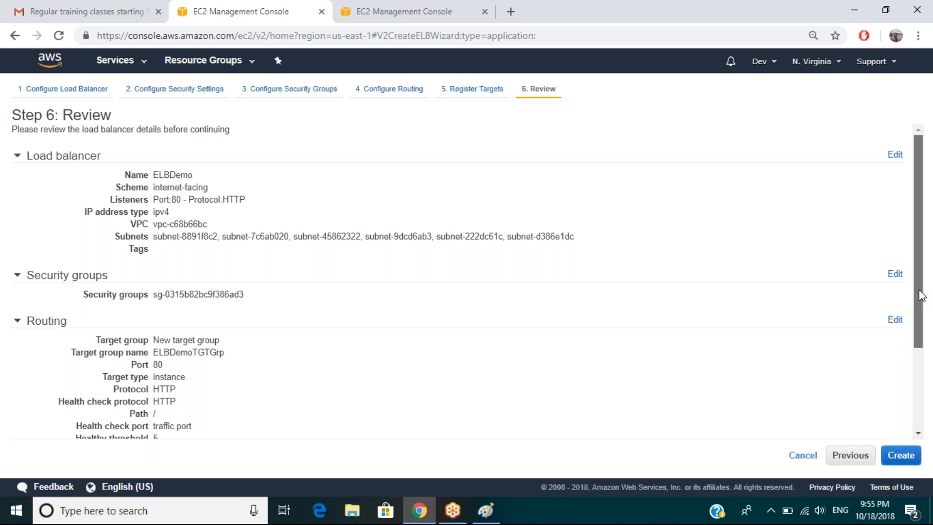
scroll(923, 358, down, 3)
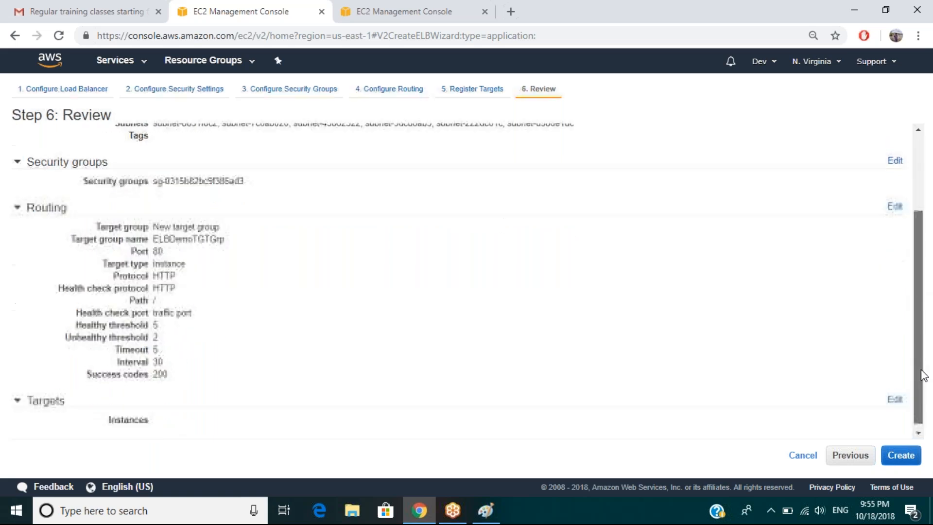
scroll(919, 418, up, 3)
scroll(917, 437, down, 3)
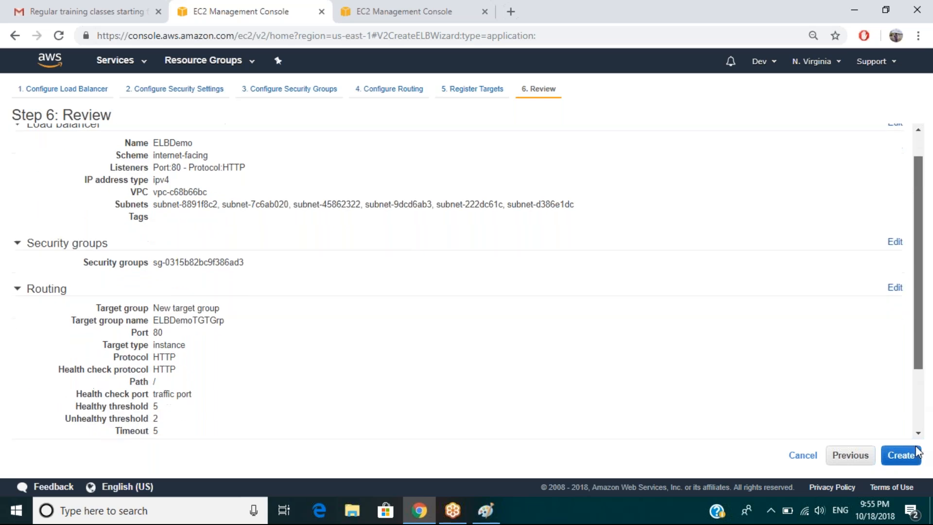
click(901, 455)
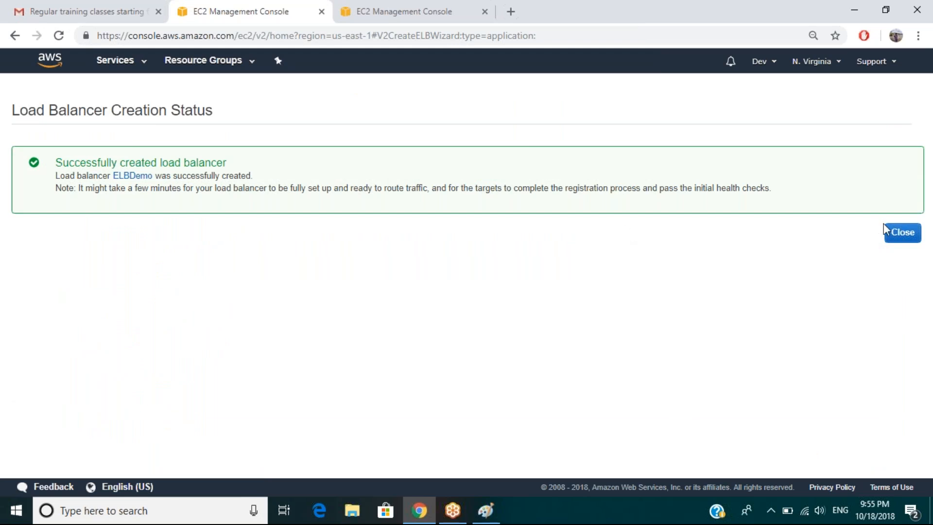
Select ELBDemo in the Load Balancers list and highlight its ARN and DNS name.
click(902, 236)
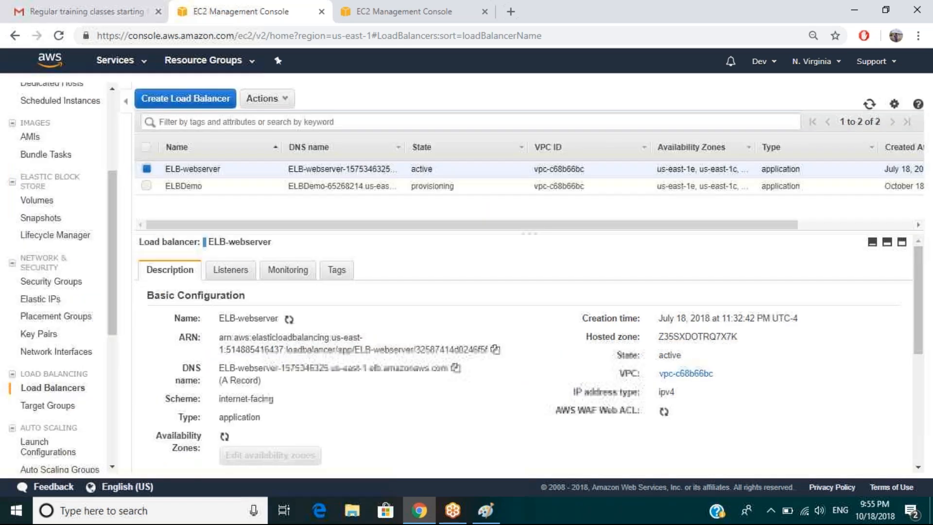
click(196, 187)
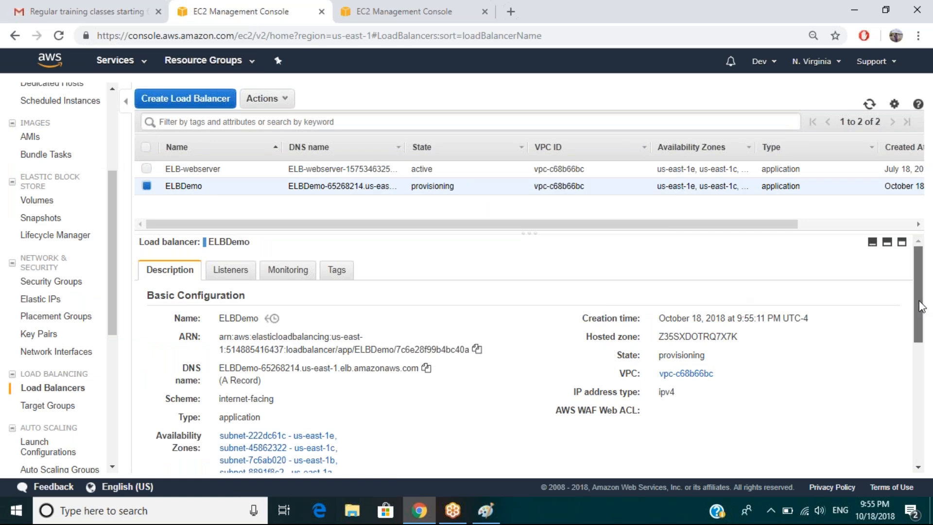
scroll(920, 306, down, 1)
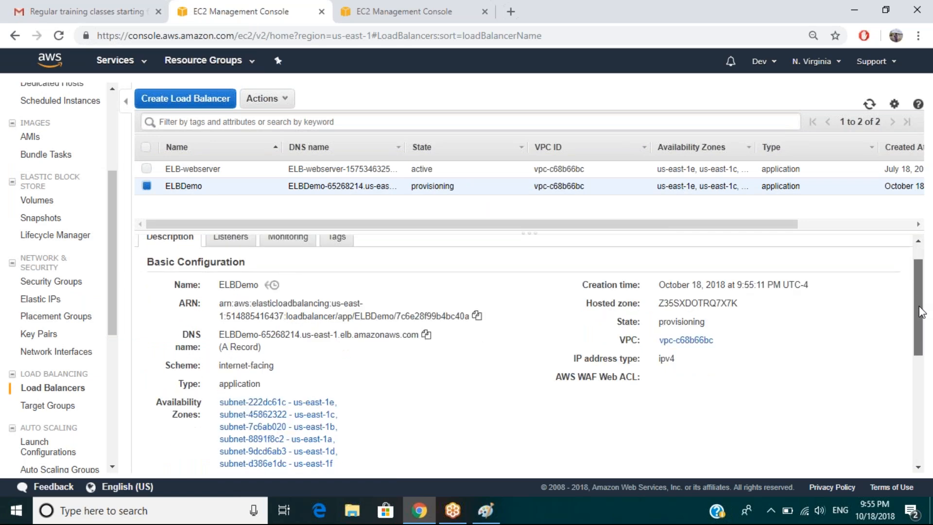
drag(225, 298, 326, 319)
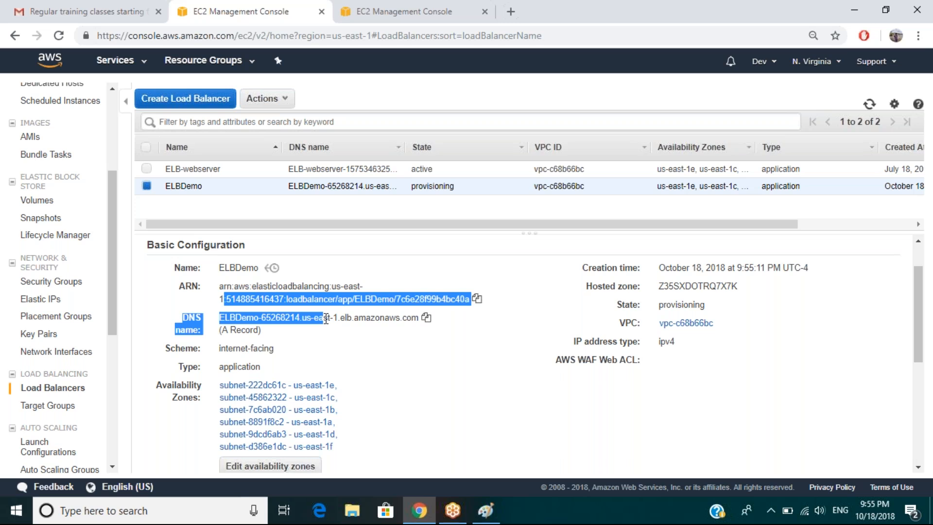
click(403, 328)
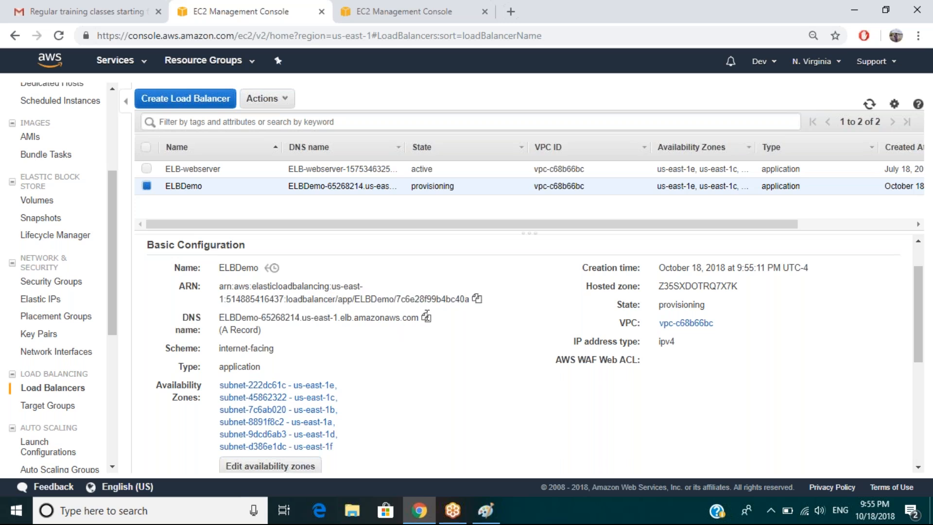
double_click(189, 286)
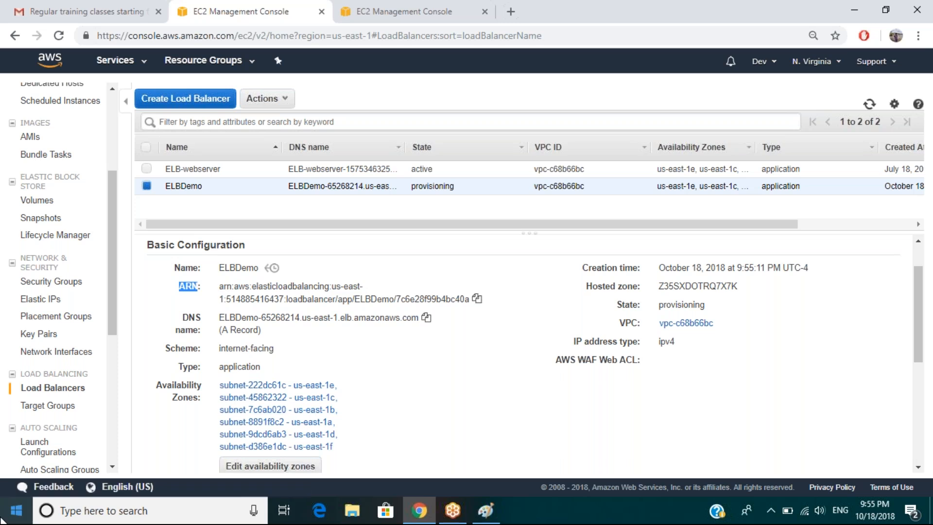
click(2, 520)
Write 'ARN : Amazon Resource Name' in Notepad and return to the ELBDemo details.
text(n)
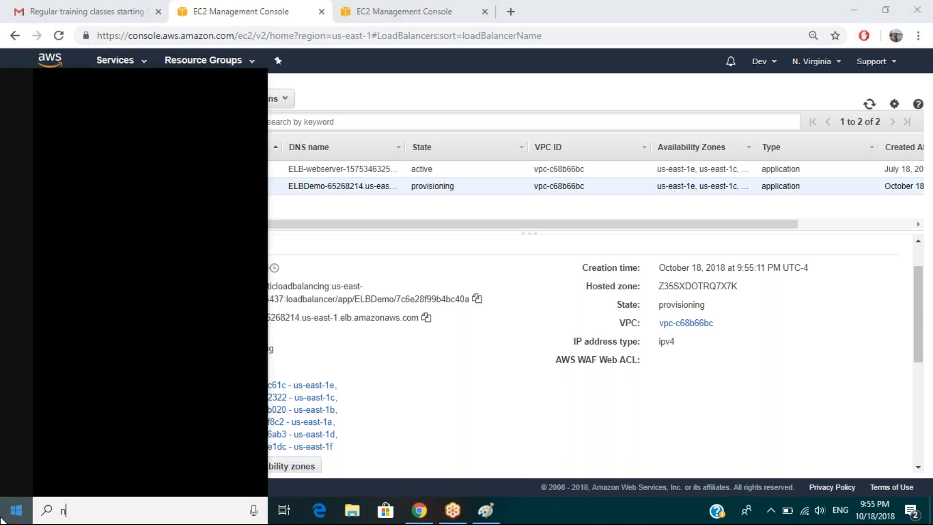
text(otepad)
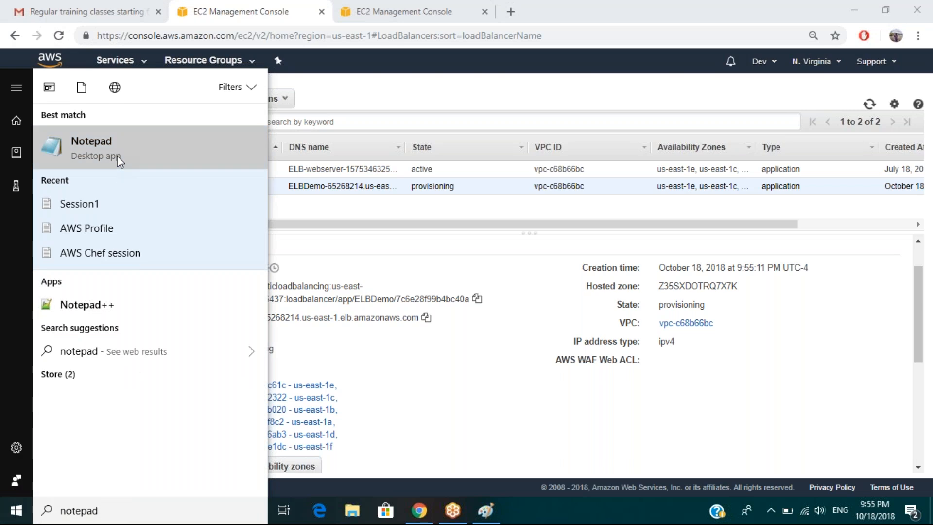
click(117, 156)
text(ARN : Am)
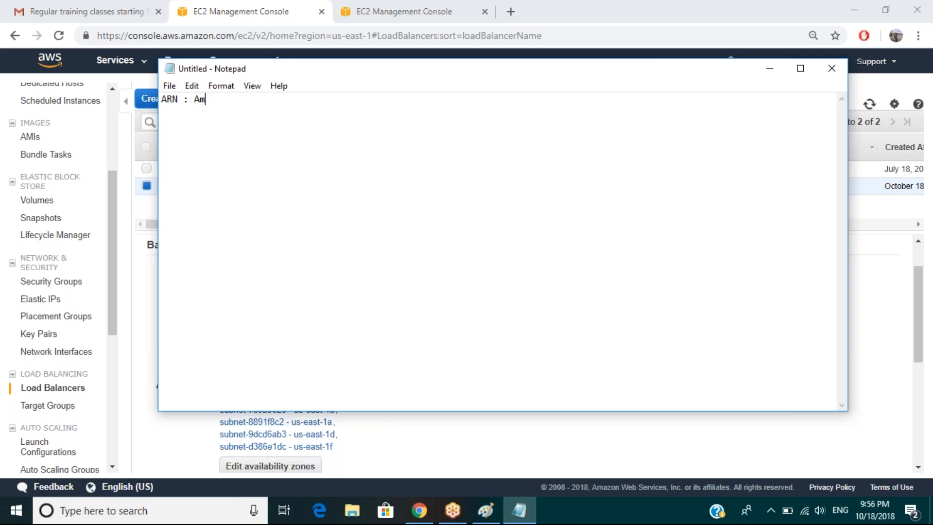
text(azon Resource Name)
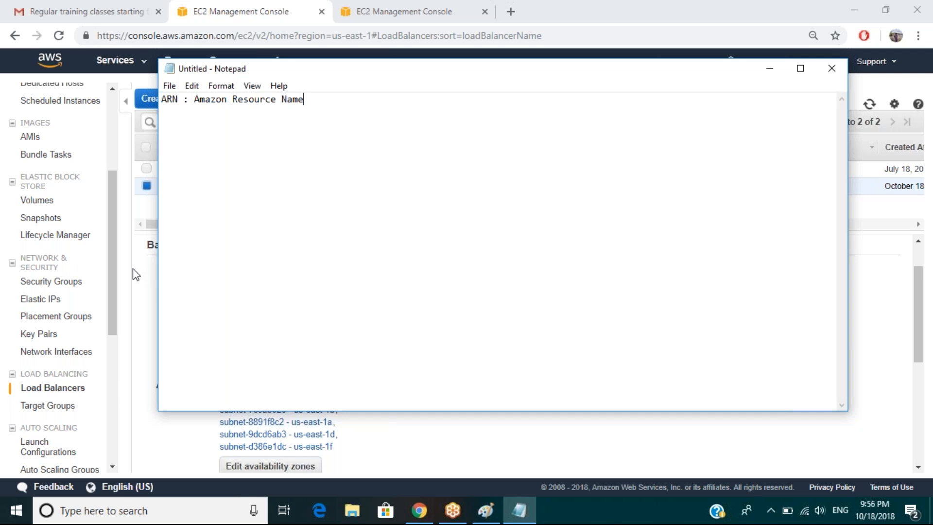
click(152, 299)
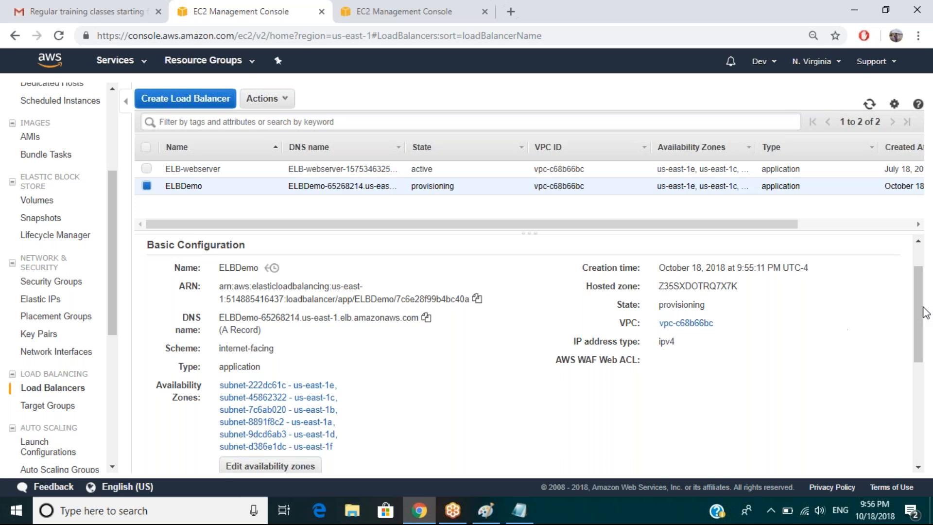
drag(920, 297, 870, 103)
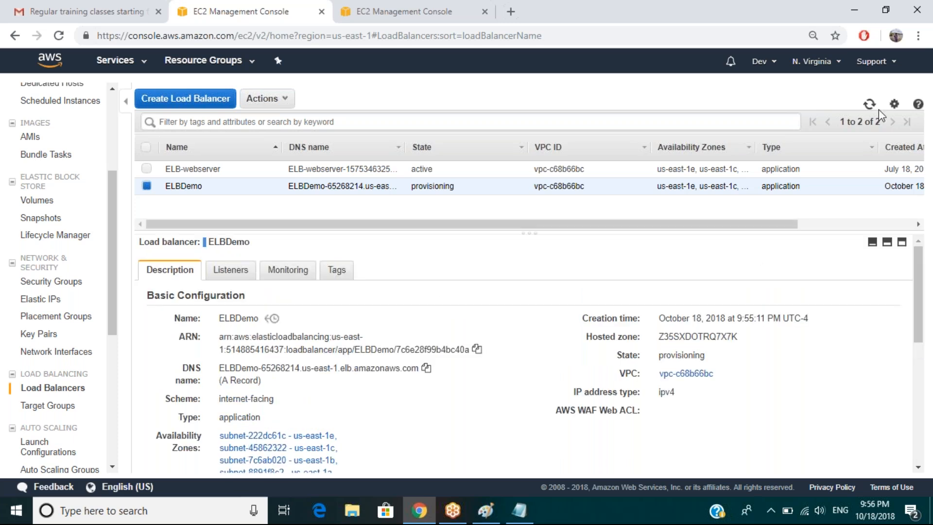
click(870, 104)
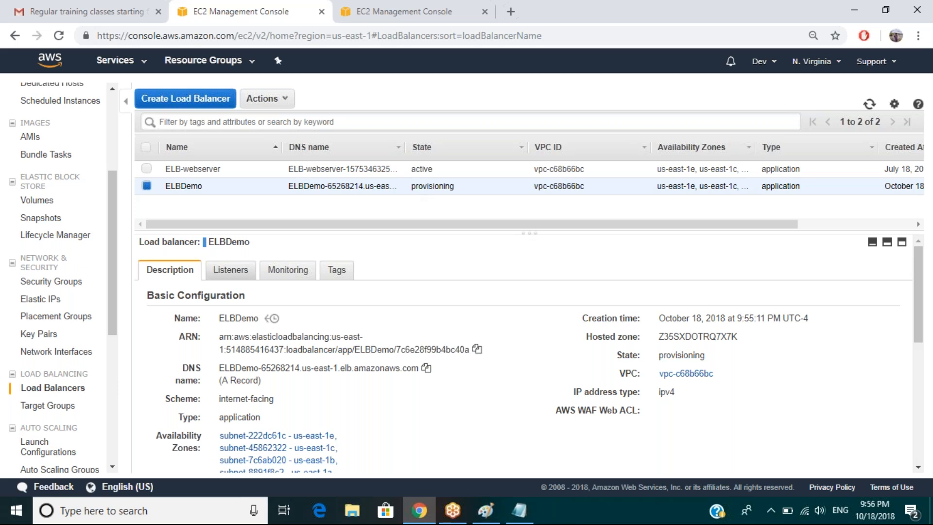
click(232, 272)
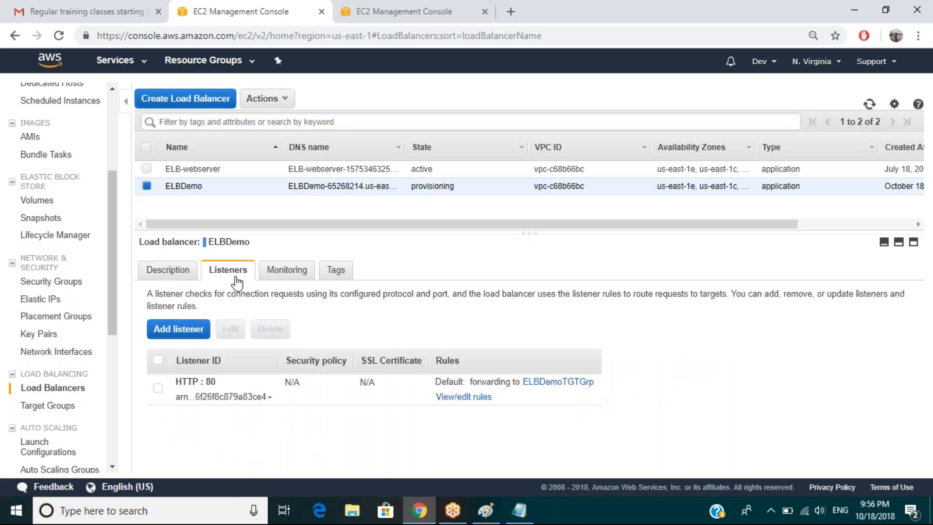
drag(176, 380, 281, 407)
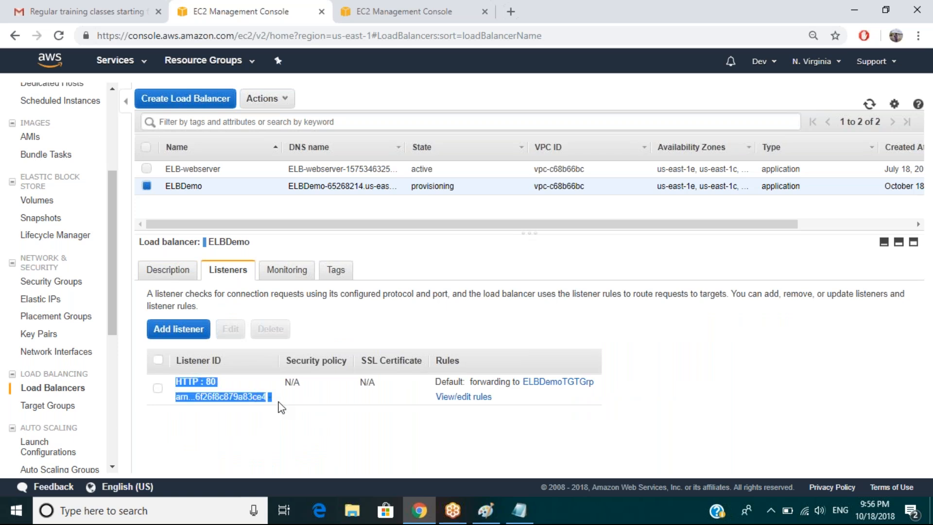
click(281, 429)
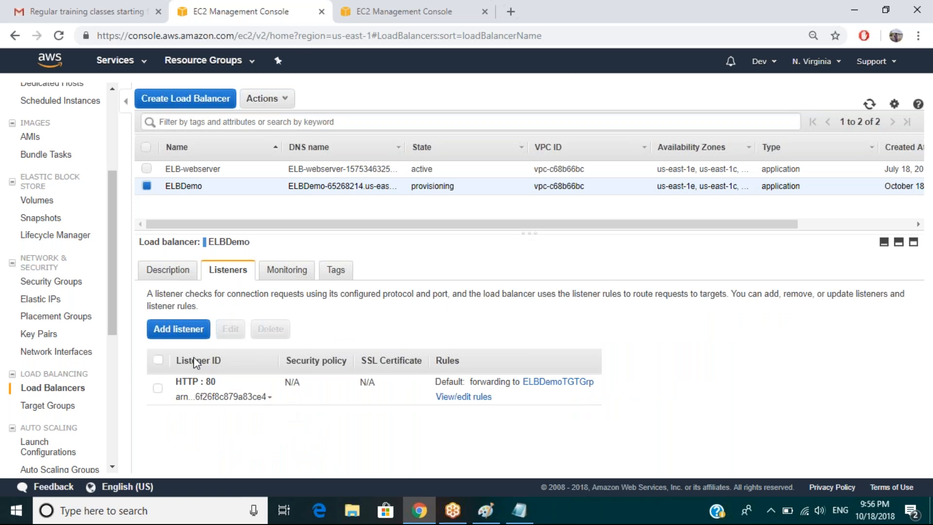
click(275, 277)
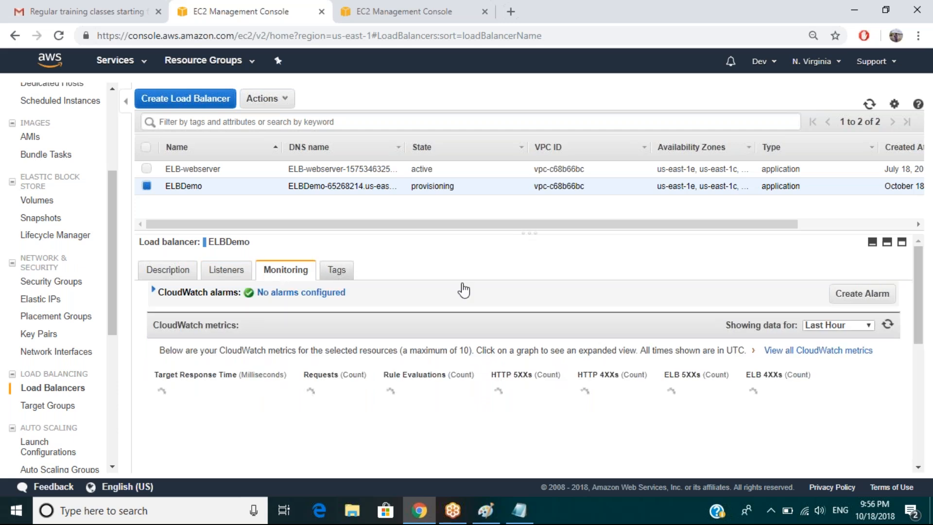
mouse_move(920, 280)
mouse_down()
mouse_move(920, 431)
mouse_move(925, 266)
mouse_up()
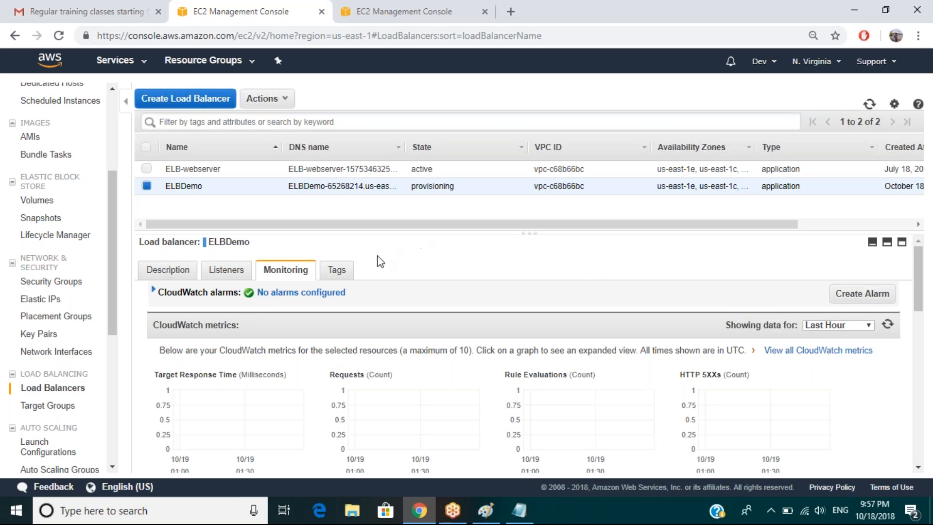
click(345, 274)
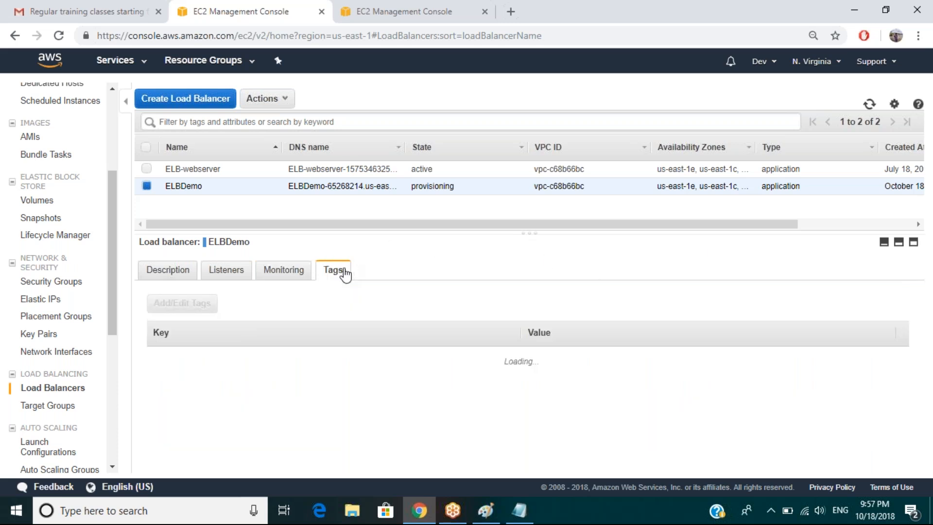
click(279, 275)
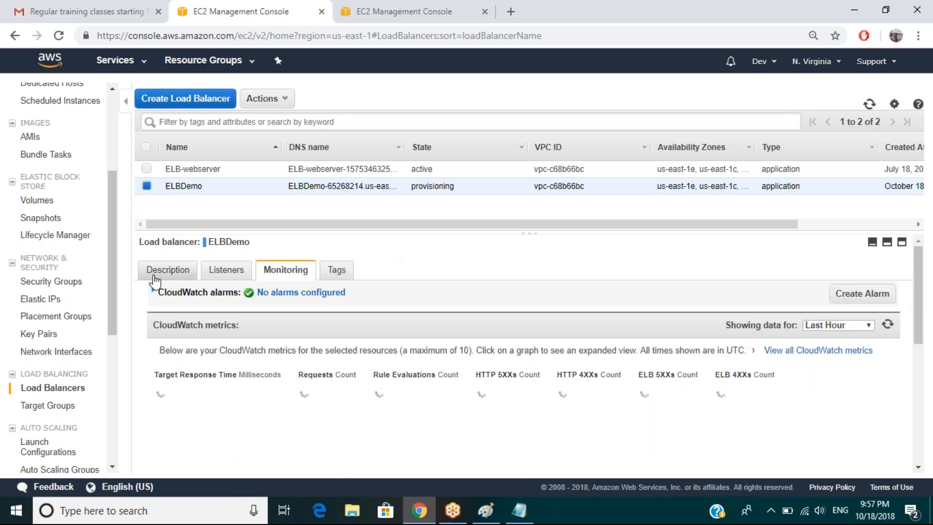
click(155, 275)
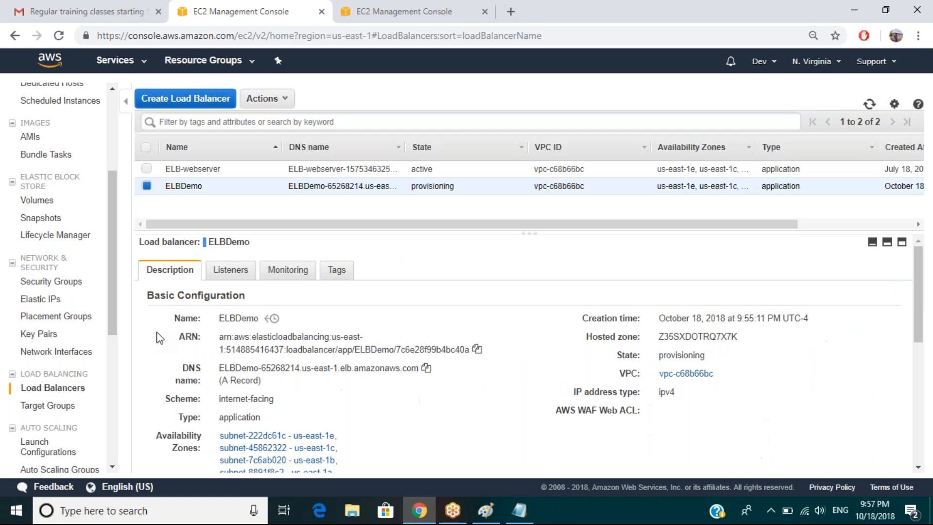
Check ELBDemoTGTGrp's Description and Targets tabs, confirming no registered targets.
click(62, 408)
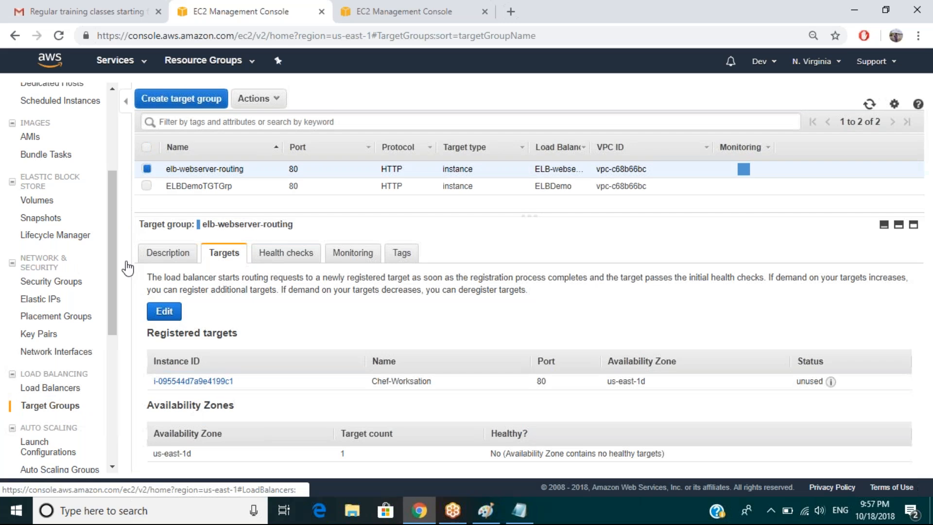
click(204, 186)
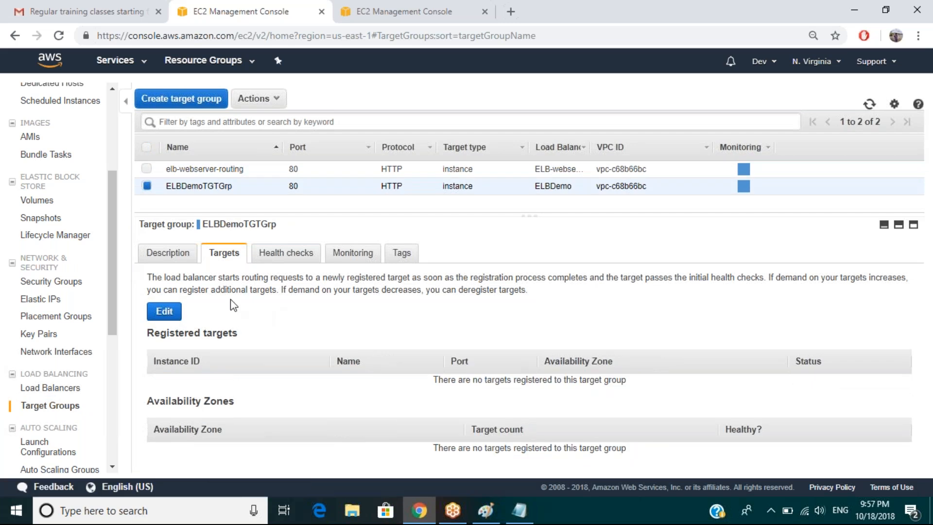
click(167, 252)
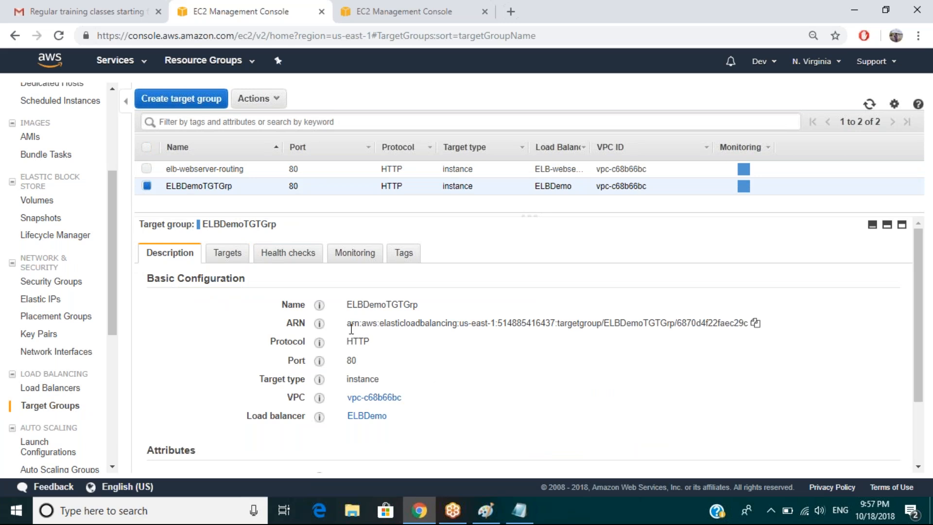
drag(348, 324, 398, 329)
click(227, 254)
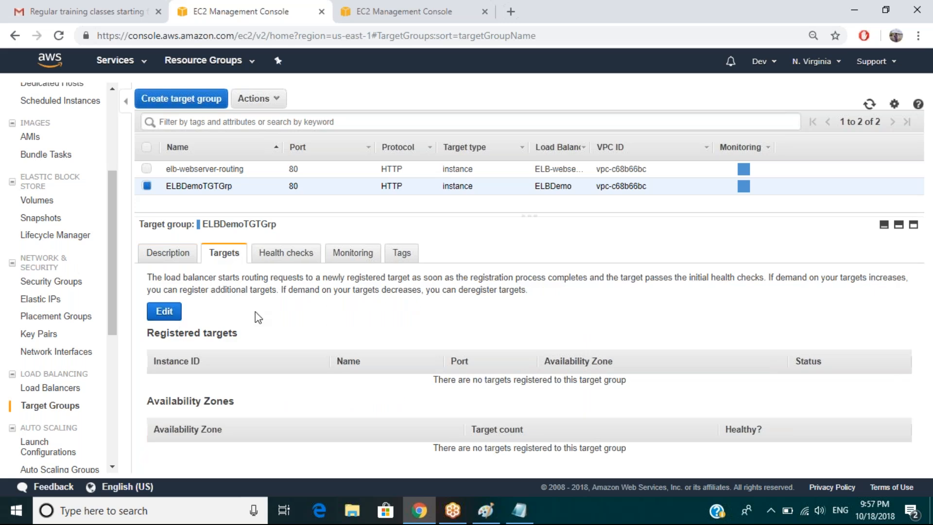
Open ELBDemoTGTGrp's target registration, cancel without changes, and go to the EC2 Dashboard.
click(166, 312)
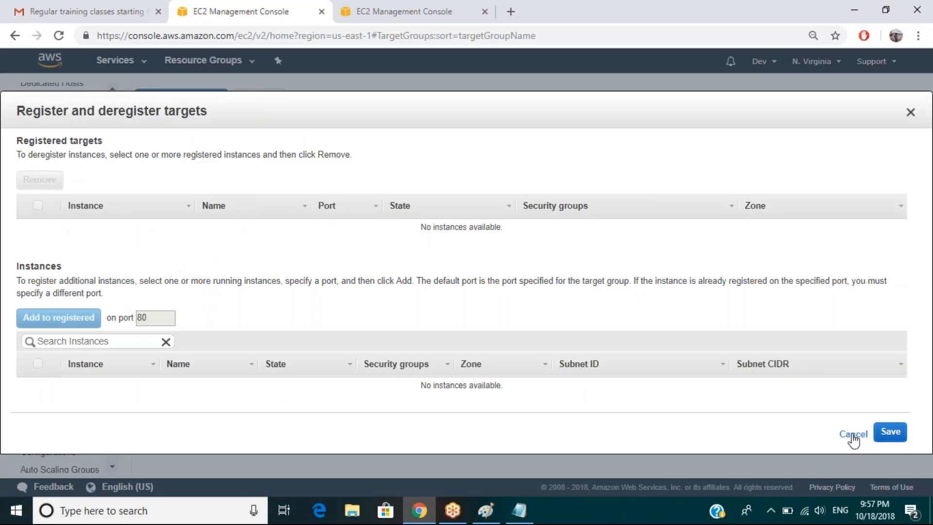
click(853, 434)
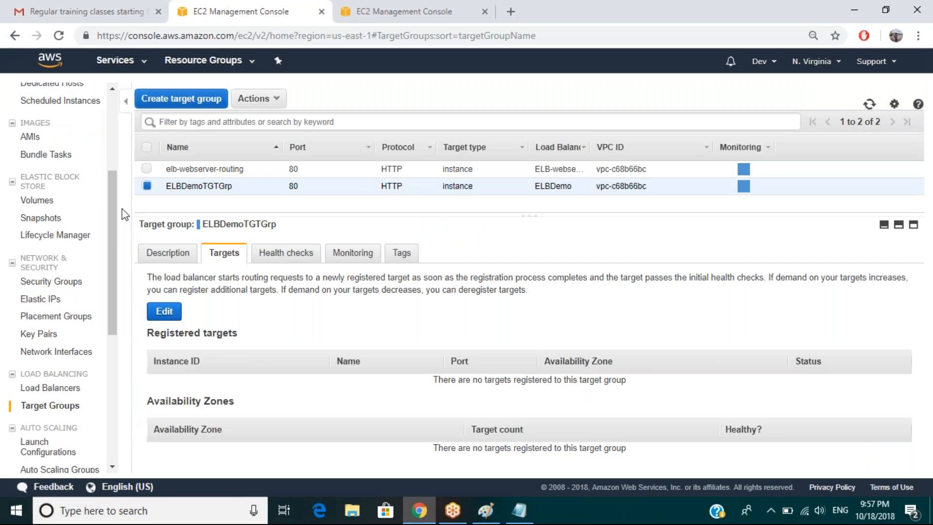
drag(112, 201, 112, 105)
click(71, 90)
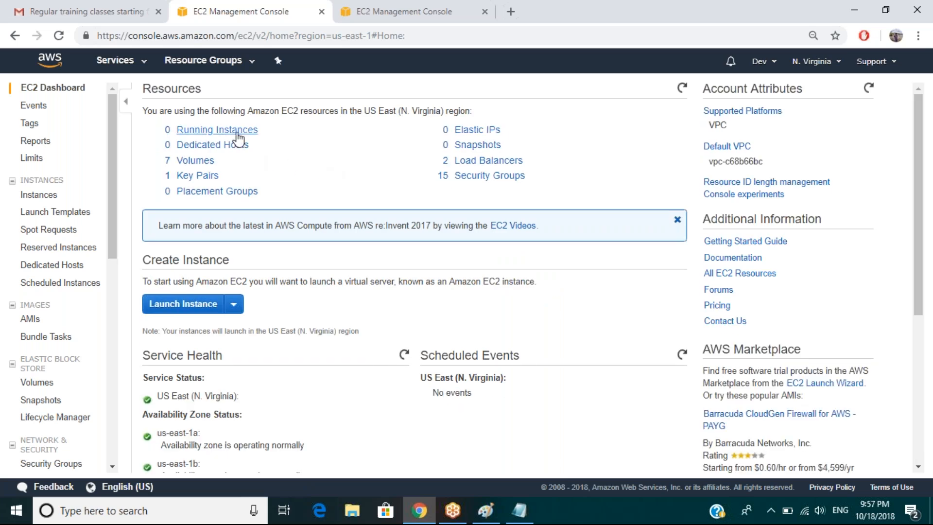
Start the stopped instances EC2NewMachine, DemoEC2 and Ec2DemoVPC.
click(237, 134)
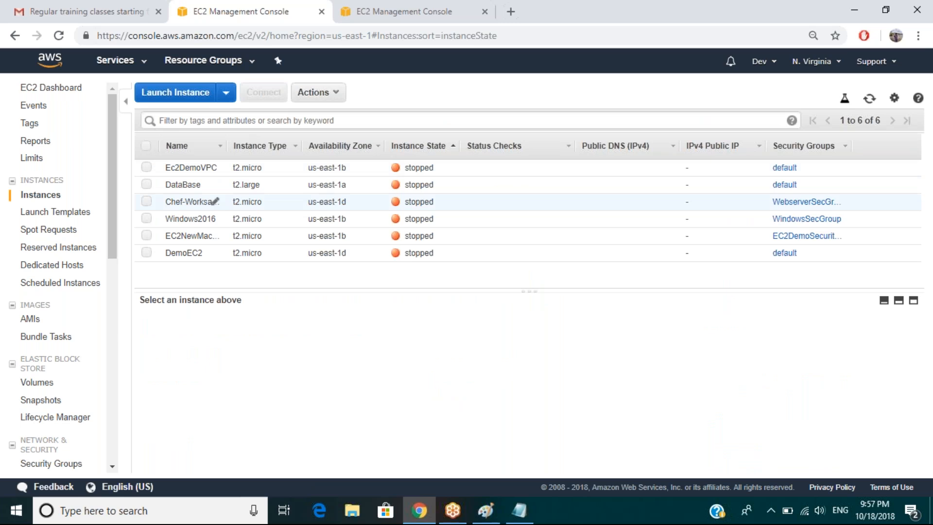
click(199, 235)
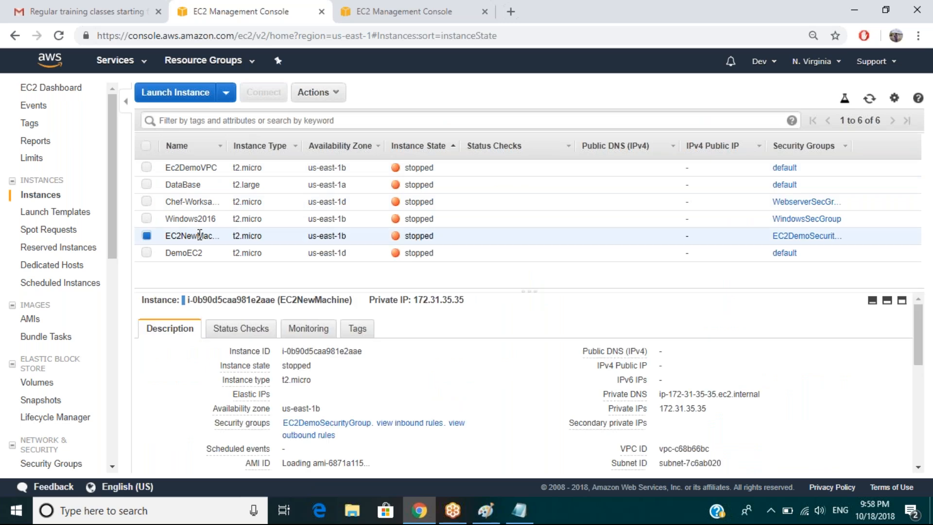
right_click(202, 235)
mouse_move(249, 286)
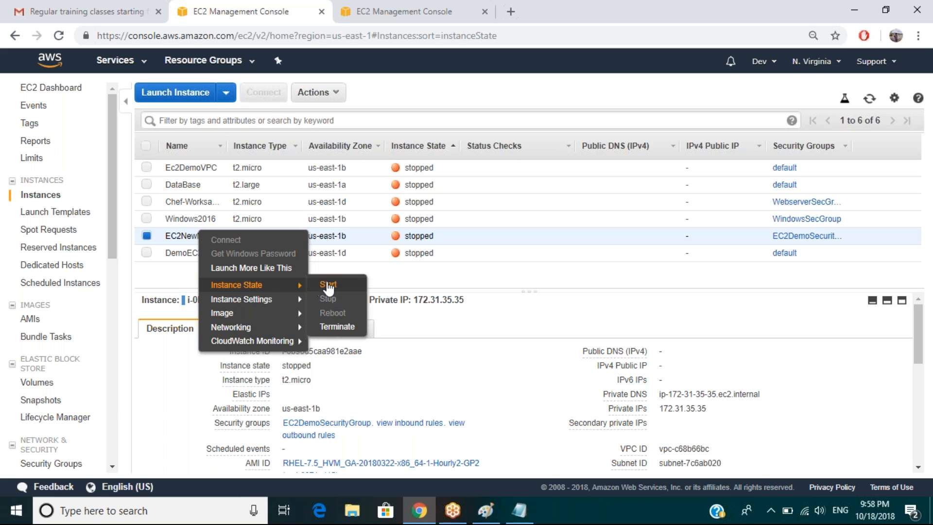
click(329, 285)
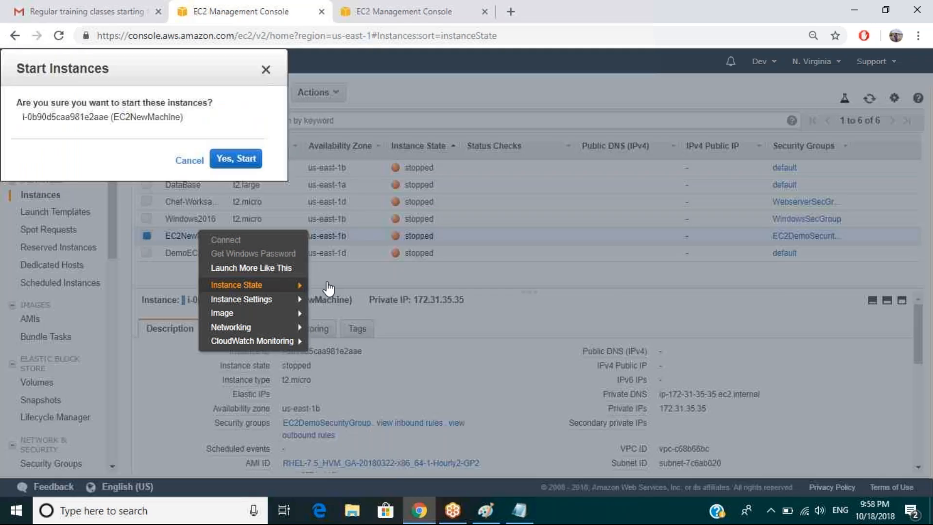
click(572, 321)
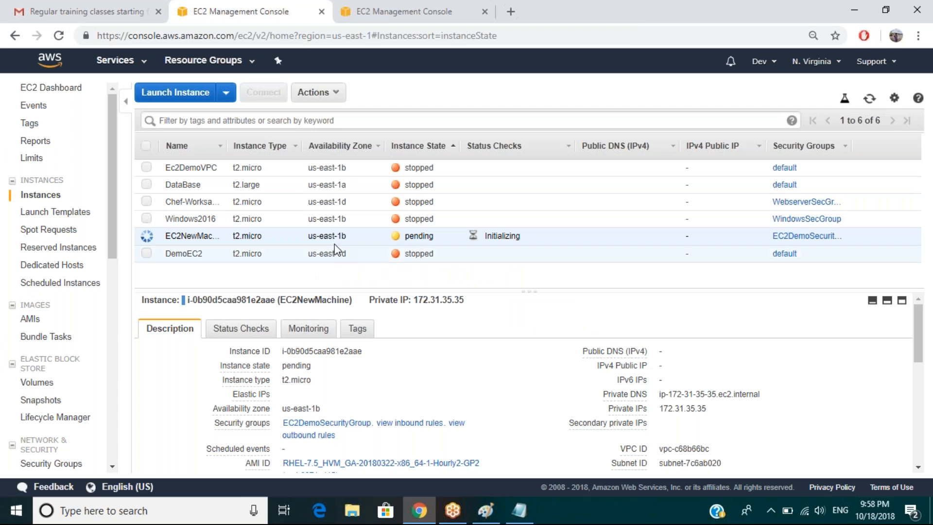
right_click(179, 255)
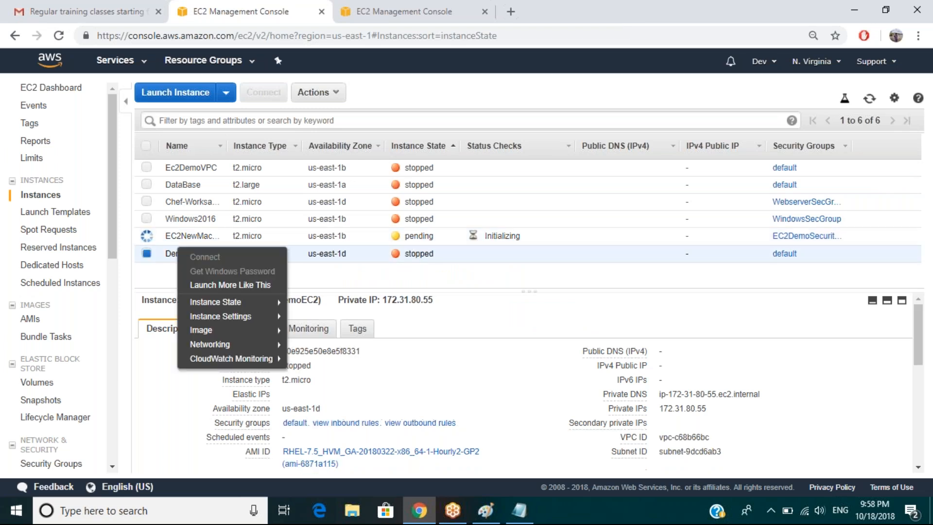
mouse_move(216, 302)
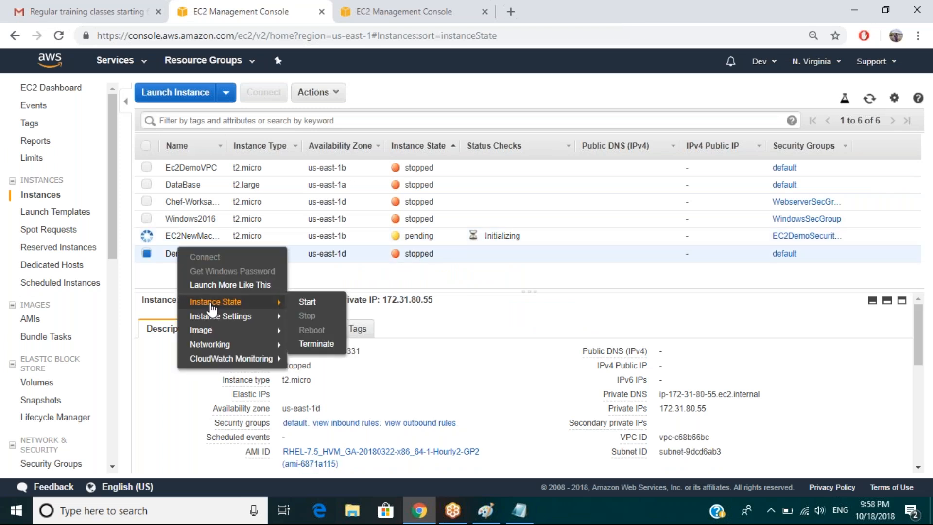
click(309, 303)
click(549, 317)
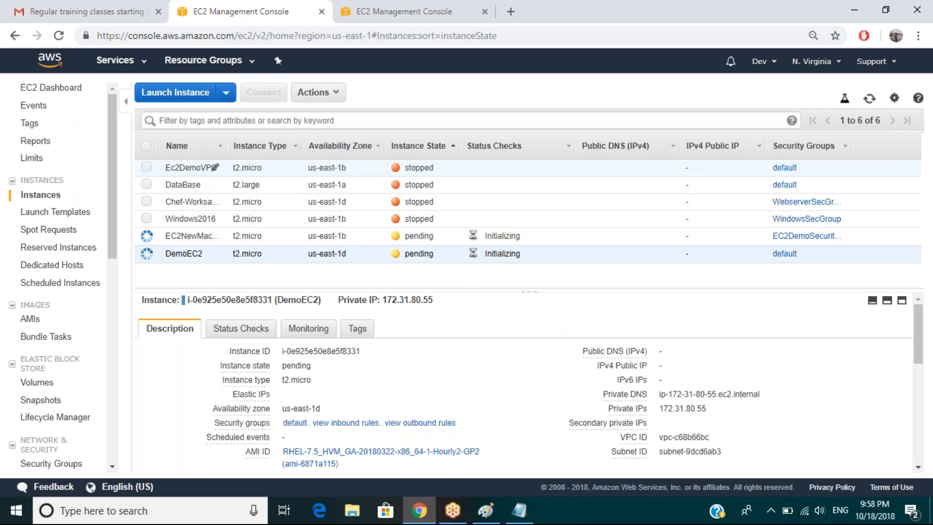
click(215, 167)
right_click(197, 164)
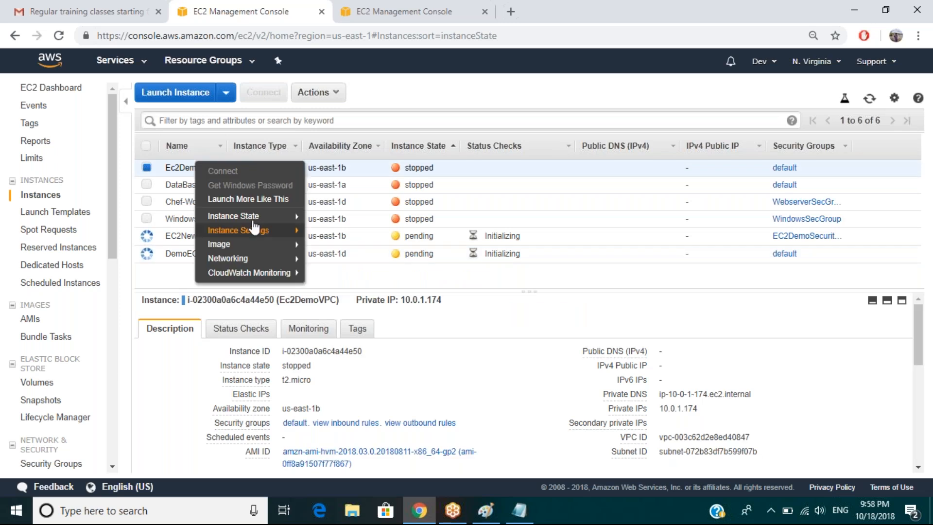
mouse_move(250, 217)
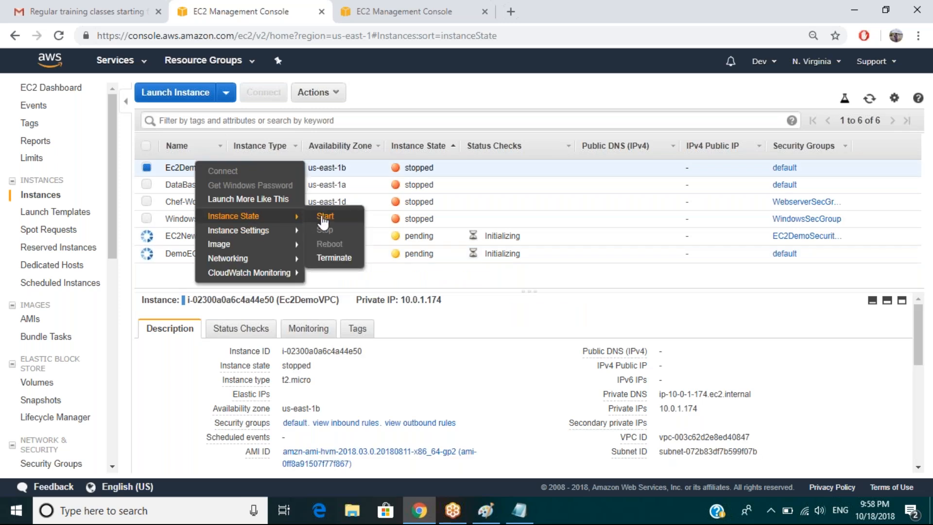
click(324, 216)
click(543, 321)
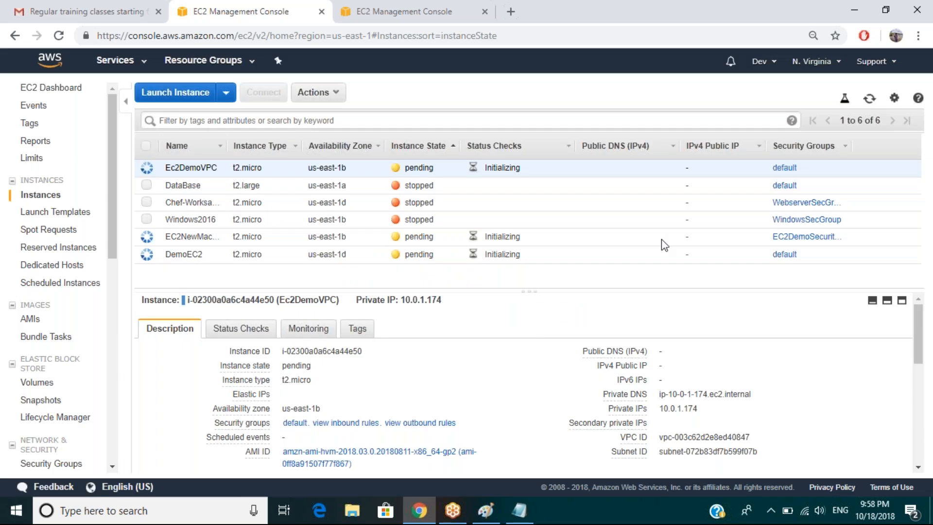
Refresh the instance list, view Chef-Worksation's details, and sort instances by availability zone.
click(869, 99)
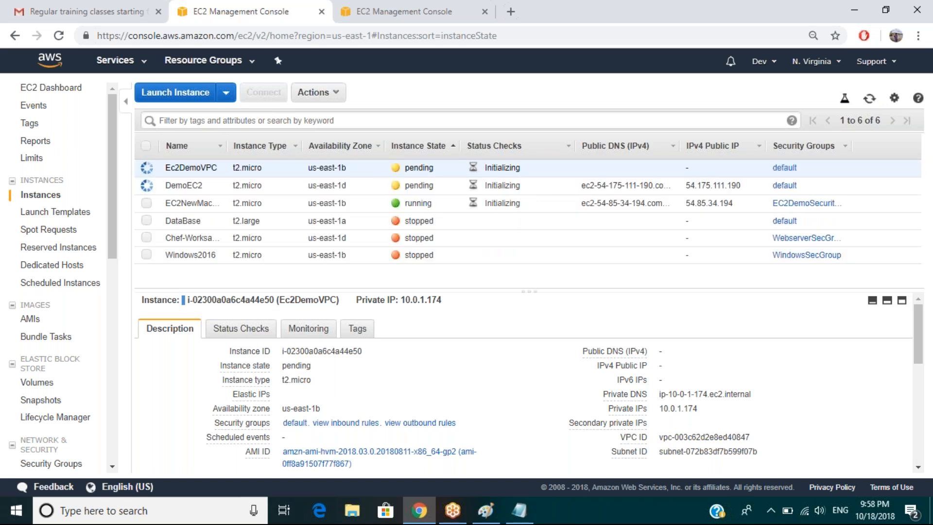
drag(307, 238, 346, 238)
click(345, 238)
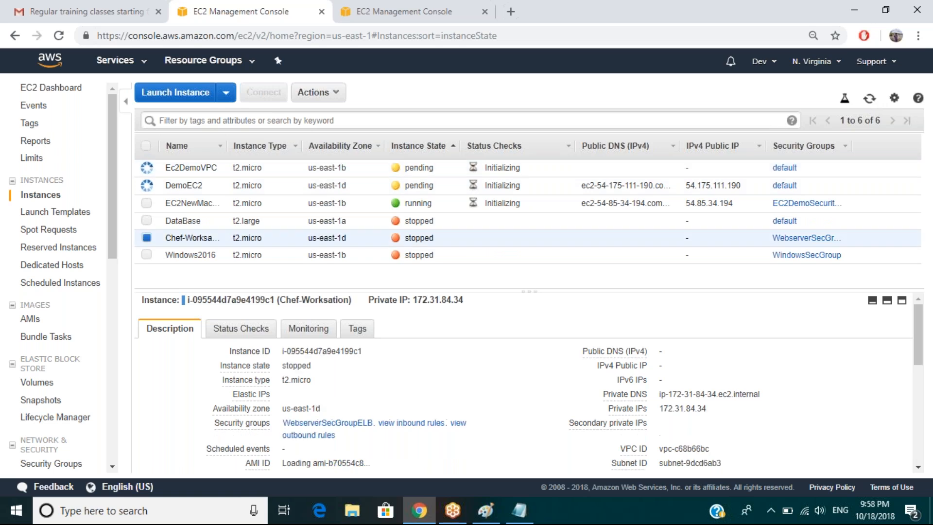
click(340, 145)
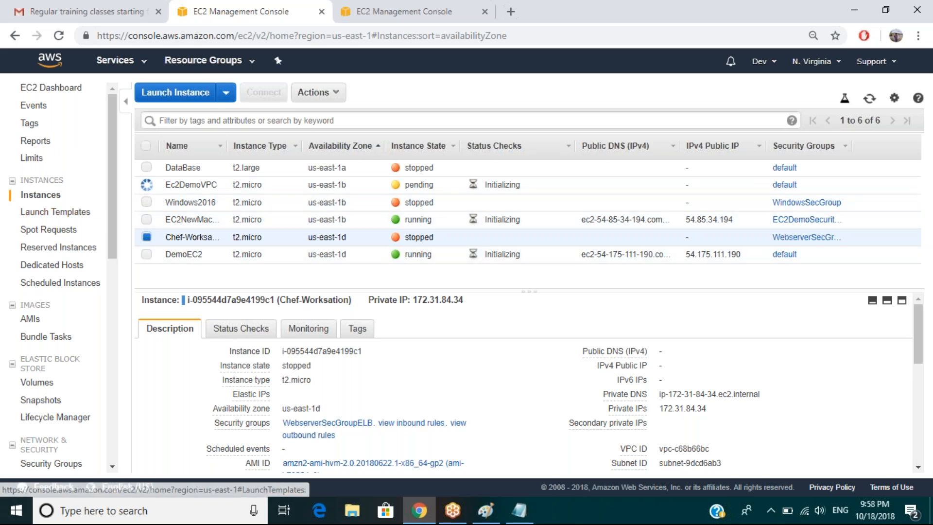
Scroll the sidebar down to Load Balancers and go to that page.
scroll(116, 250, down, 2)
scroll(114, 250, down, 3)
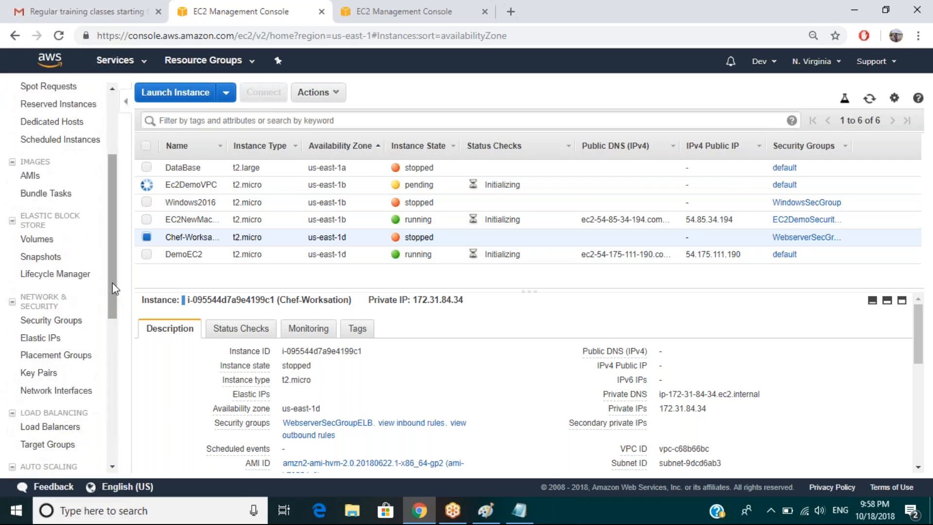
scroll(112, 291, down, 1)
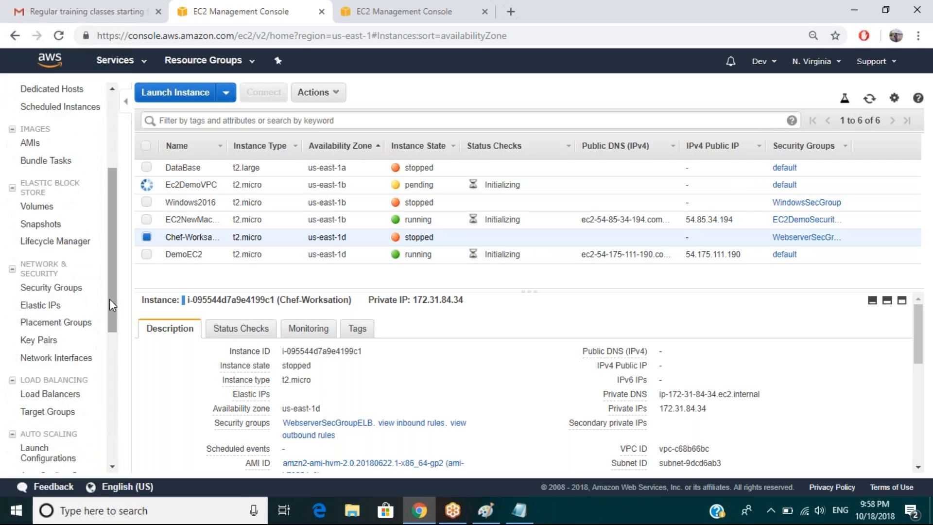
click(57, 394)
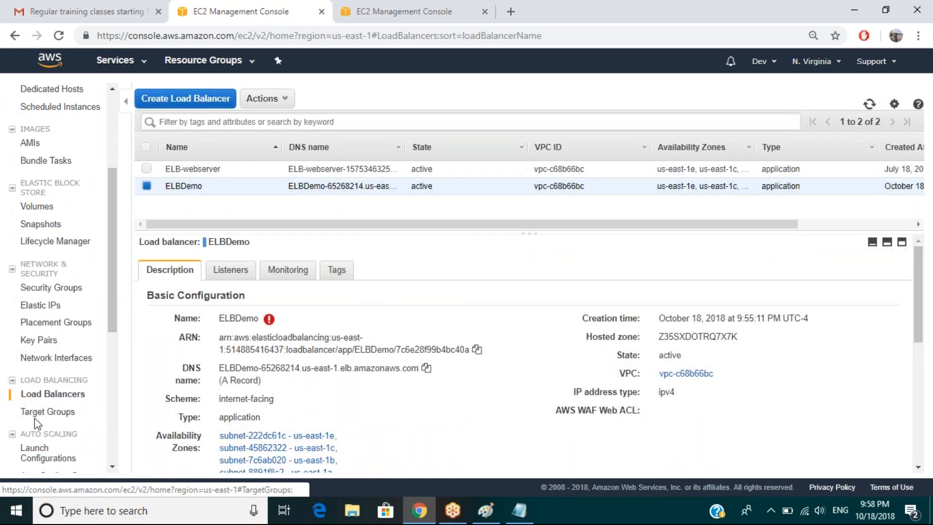
Delete ELB-webserver via Actions > Delete, leaving only ELBDemo, then go to Target Groups.
mouse_move(270, 321)
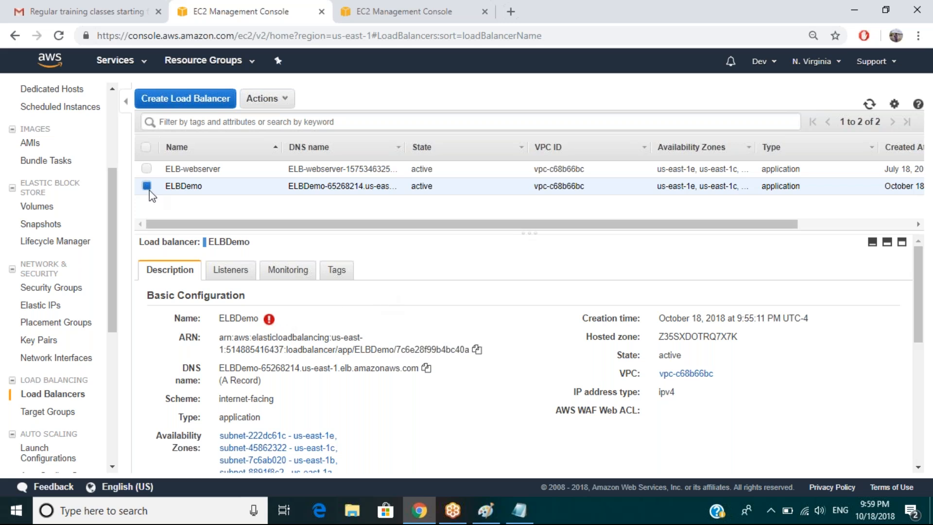
click(145, 169)
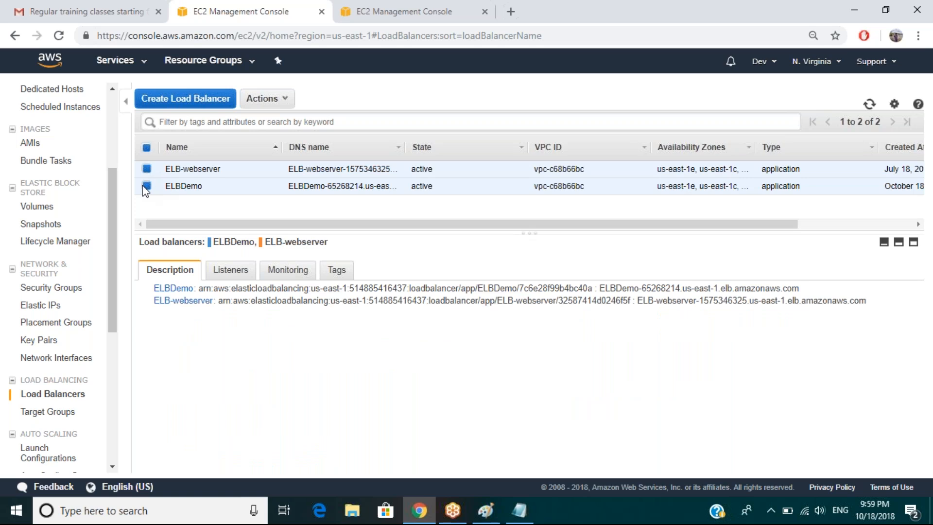
click(146, 186)
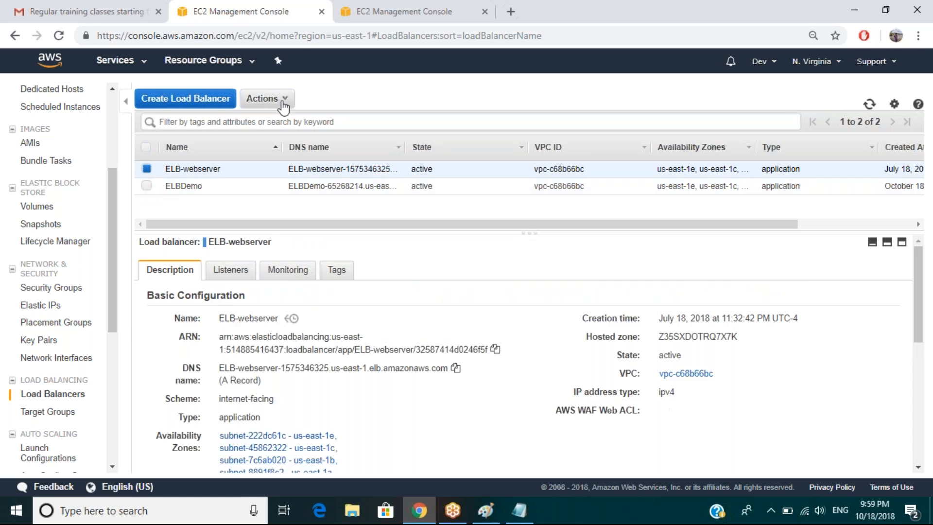
click(282, 98)
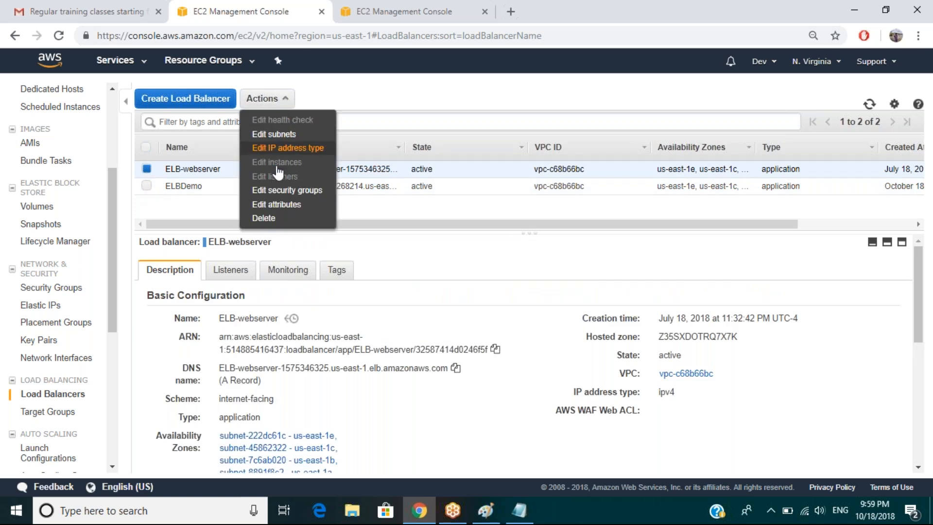
click(266, 218)
click(544, 312)
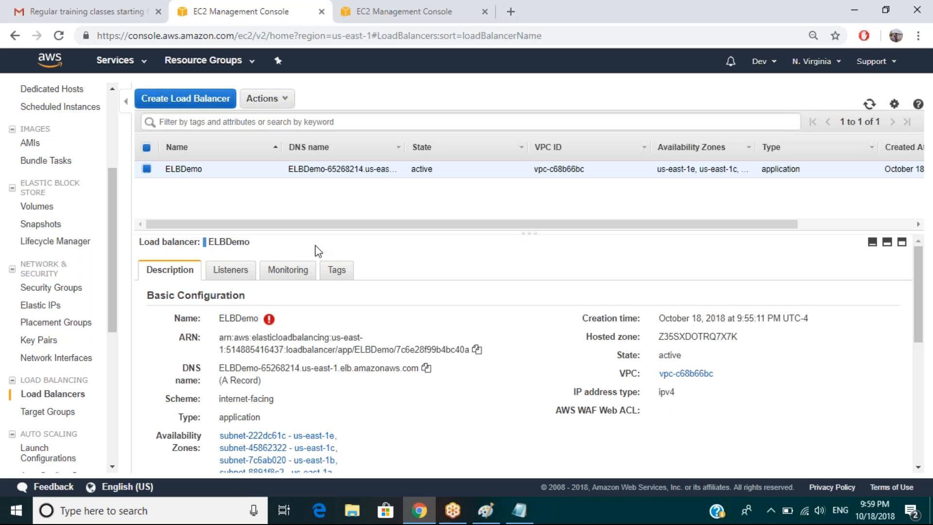
click(52, 414)
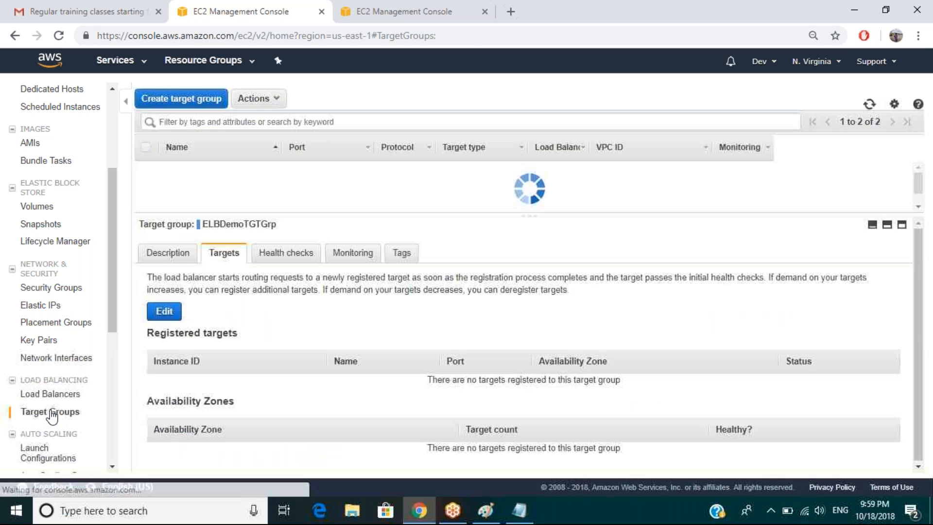
Delete the elb-webserver-routing target group, leaving only ELBDemoTGTGrp.
click(47, 381)
click(48, 381)
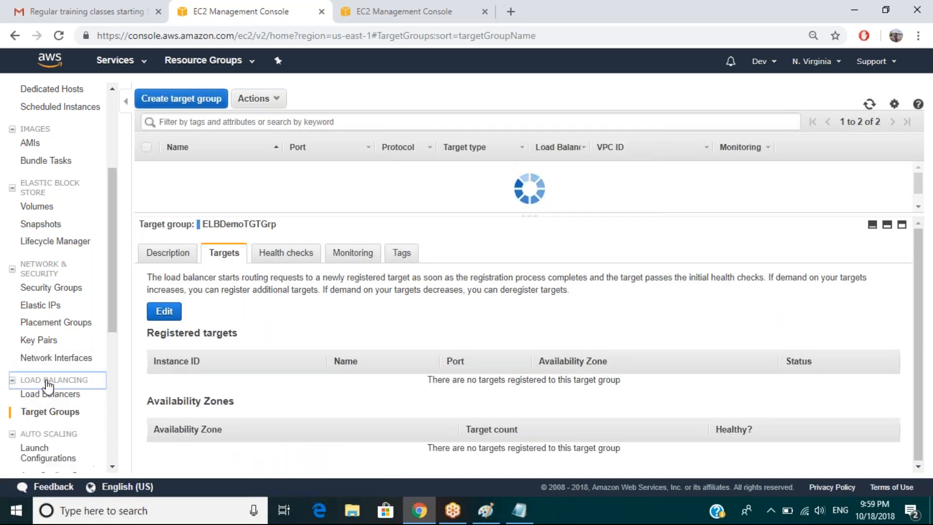
click(50, 394)
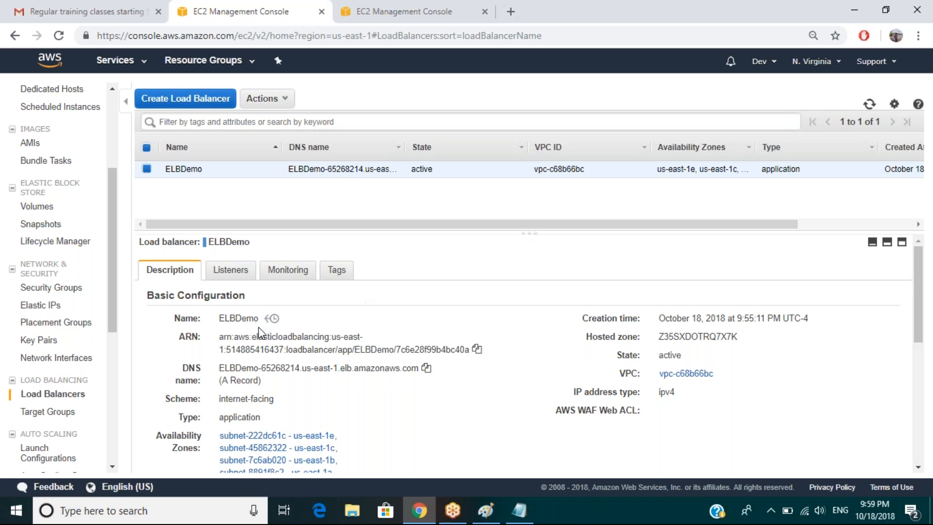
click(55, 414)
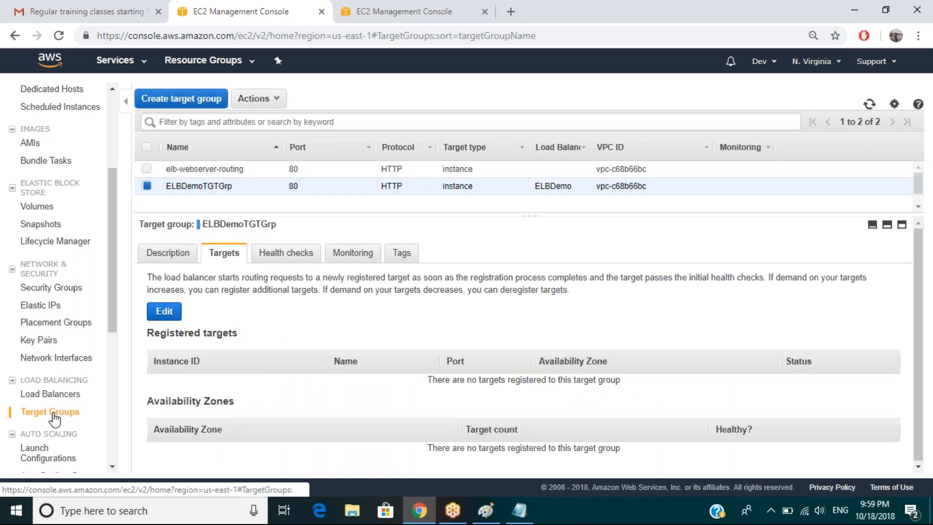
click(146, 169)
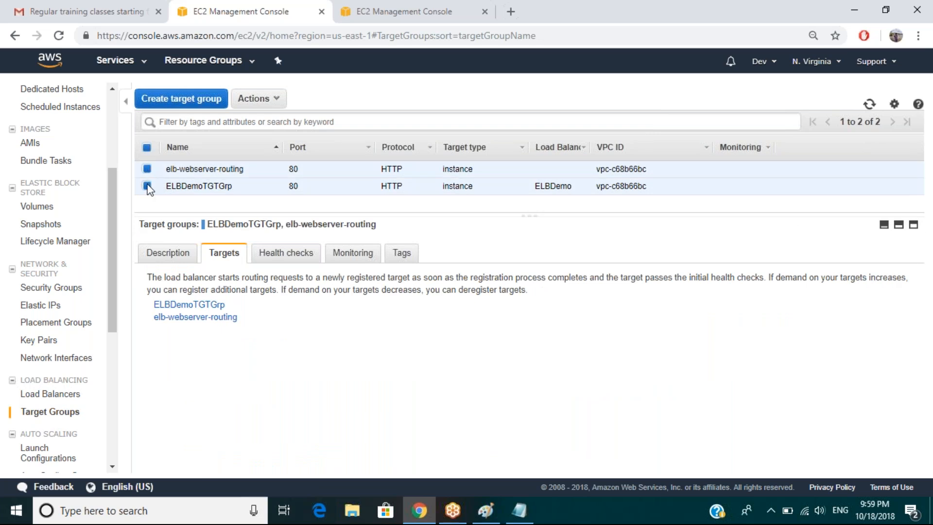
click(147, 186)
click(255, 99)
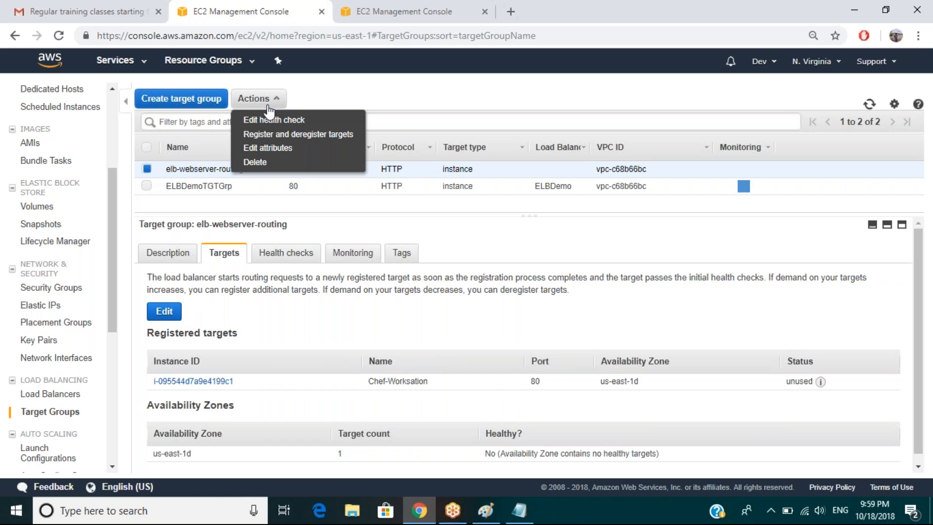
click(257, 163)
click(543, 313)
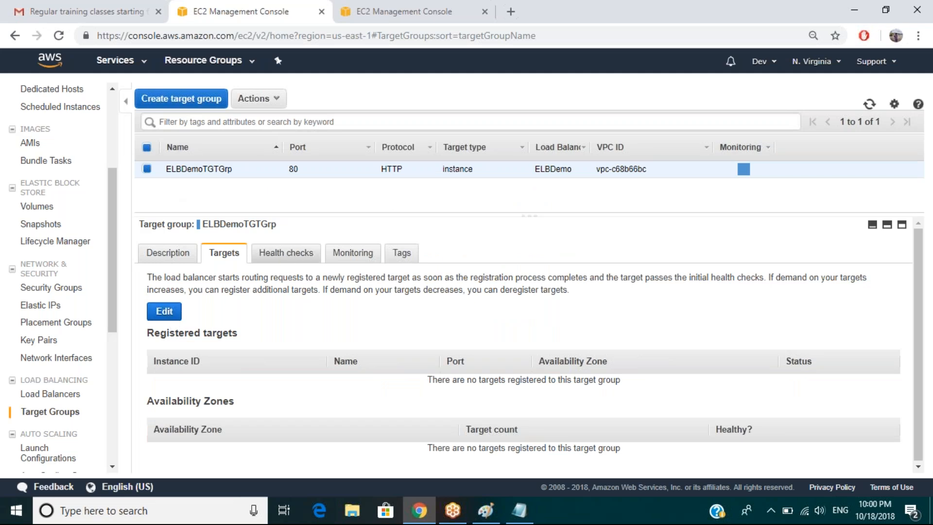
Check ELBDemoTGTGrp's health check settings, then open its Targets editor to register instances.
click(280, 261)
mouse_move(318, 300)
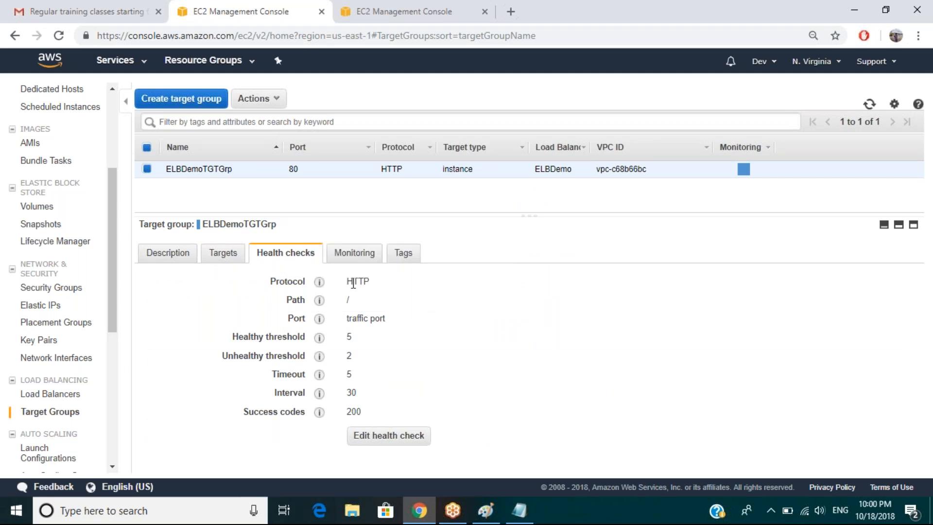
click(223, 258)
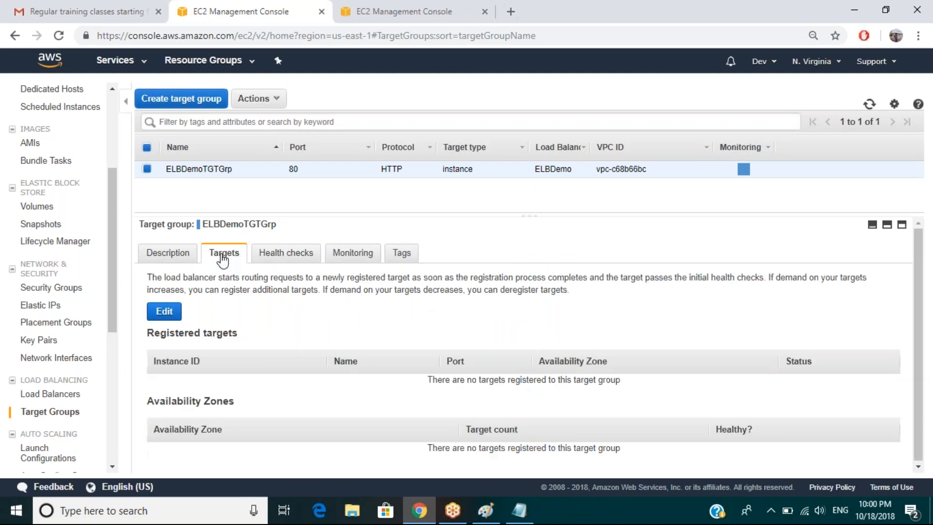
click(165, 311)
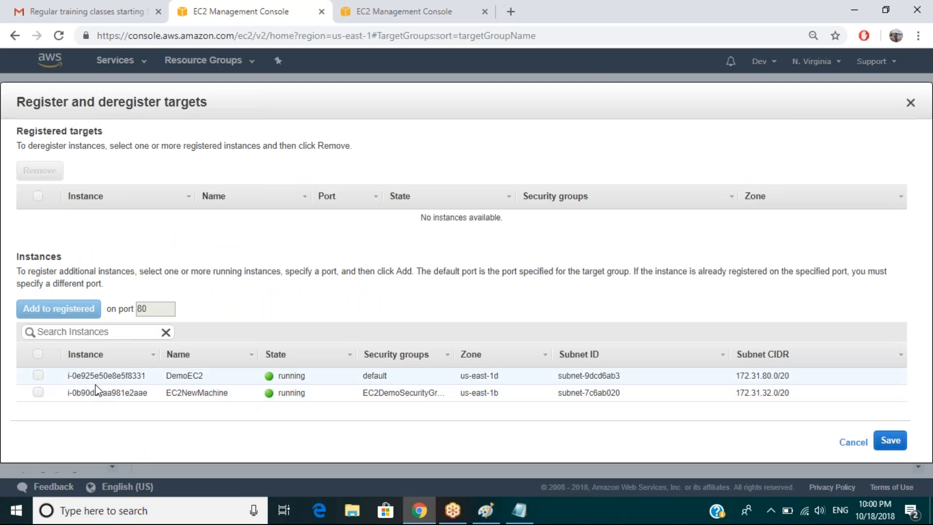
Register DemoEC2 and EC2NewMachine as ELBDemoTGTGrp targets on port 80.
click(38, 376)
click(38, 392)
click(60, 320)
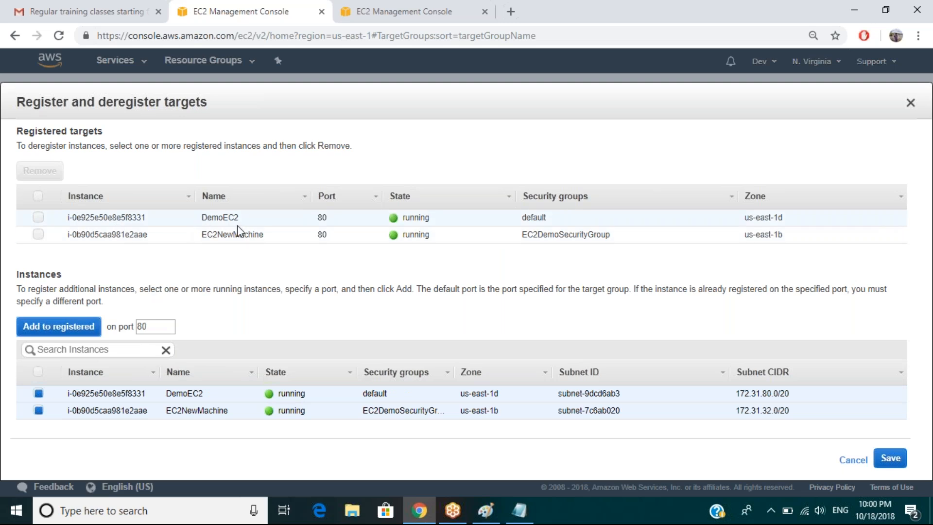
Deregister both instances so the target group has none, then go to the other console tab's instance list.
click(38, 217)
click(39, 235)
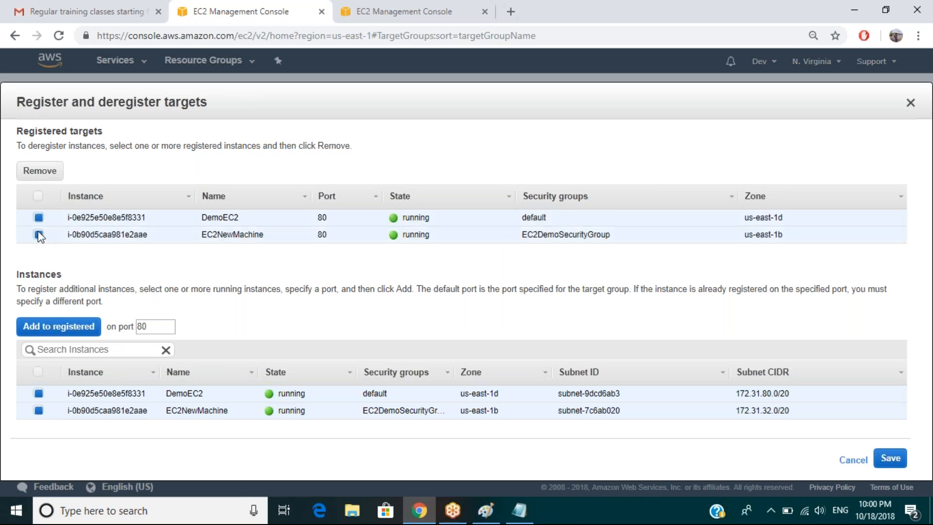
click(38, 171)
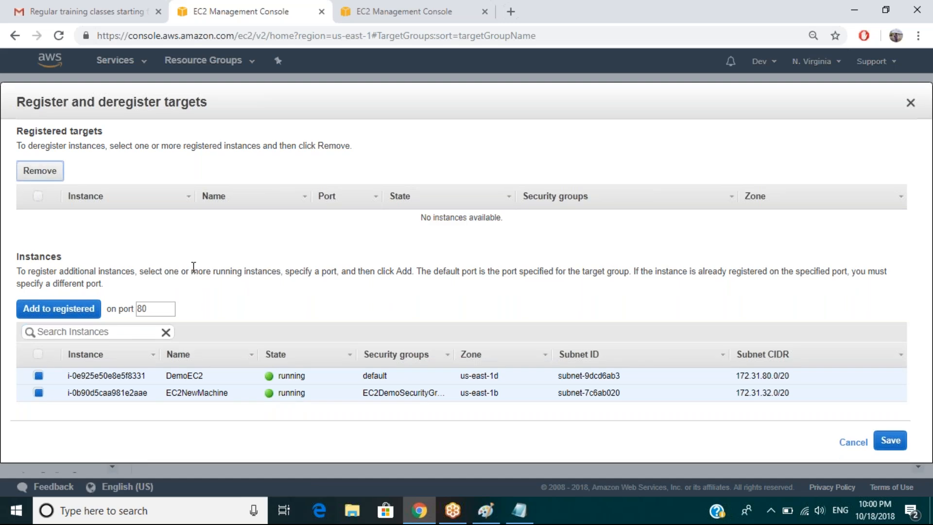
click(383, 12)
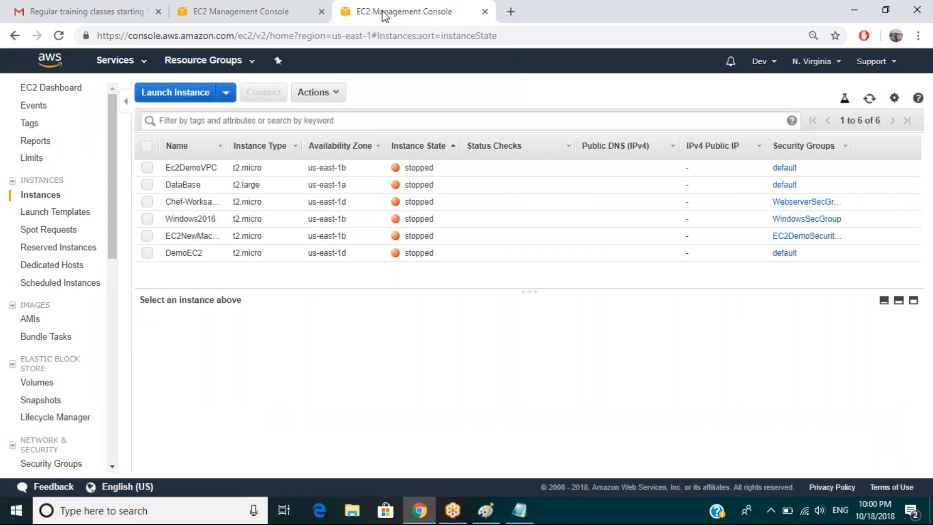
Refresh the list to show Ec2DemoVPC, EC2NewMachine and DemoEC2 running, and view DemoEC2's details.
click(869, 100)
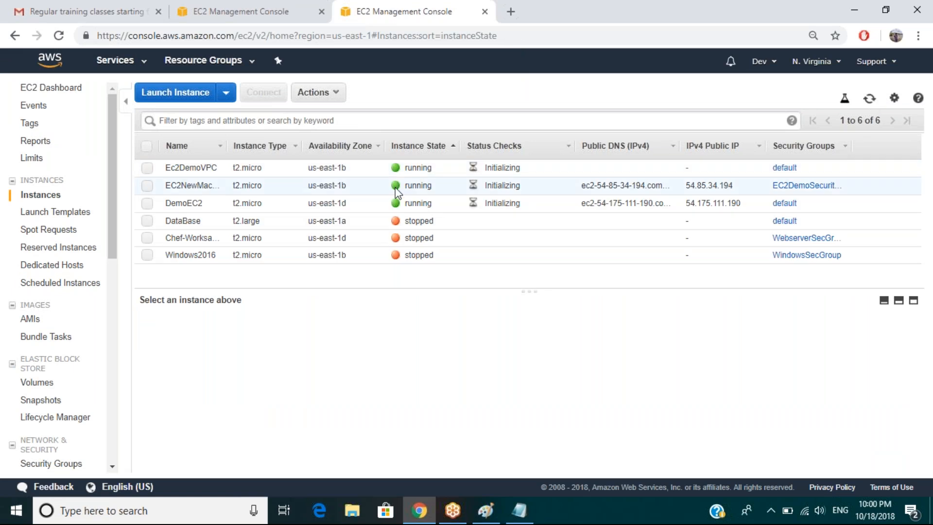
click(355, 514)
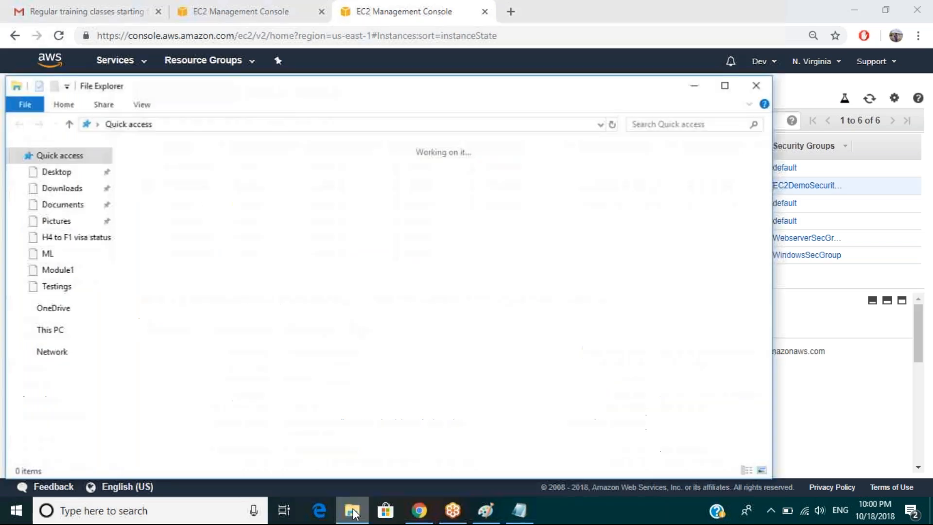
click(817, 325)
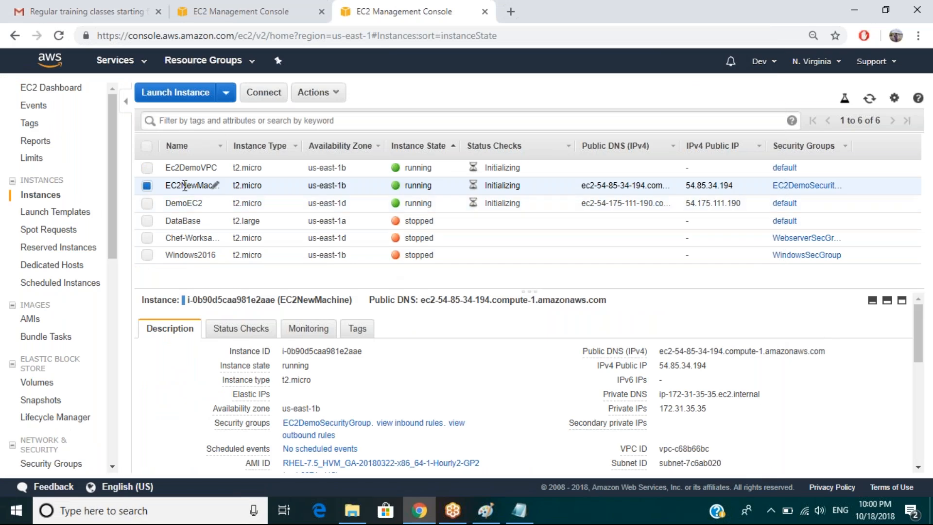
click(182, 209)
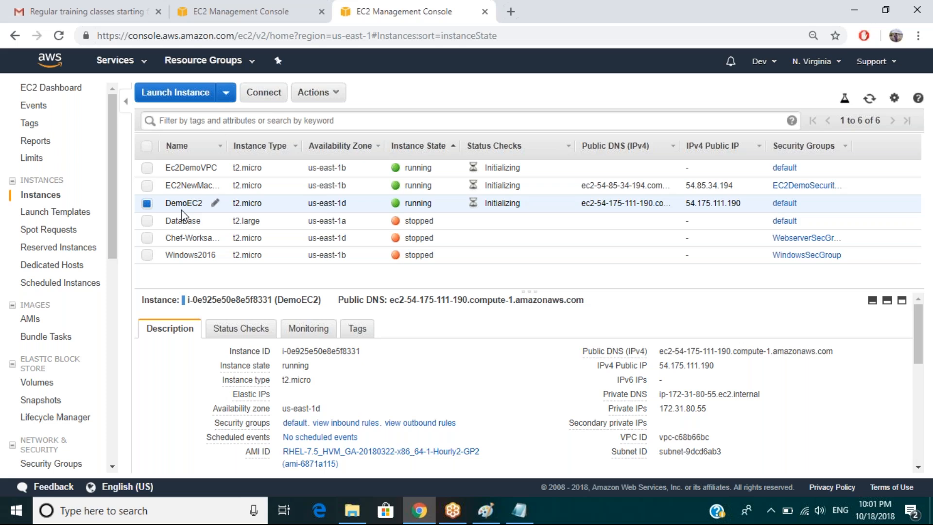
In Notepad, write EC2NewMachine and DemoEC2 on separate lines.
click(527, 515)
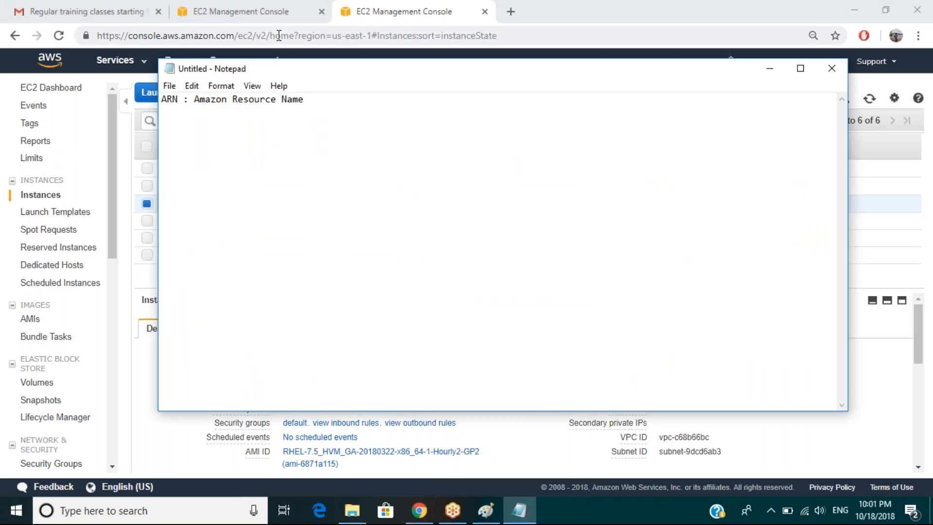
drag(285, 68, 295, 69)
drag(354, 96, 571, 163)
text(EC2New)
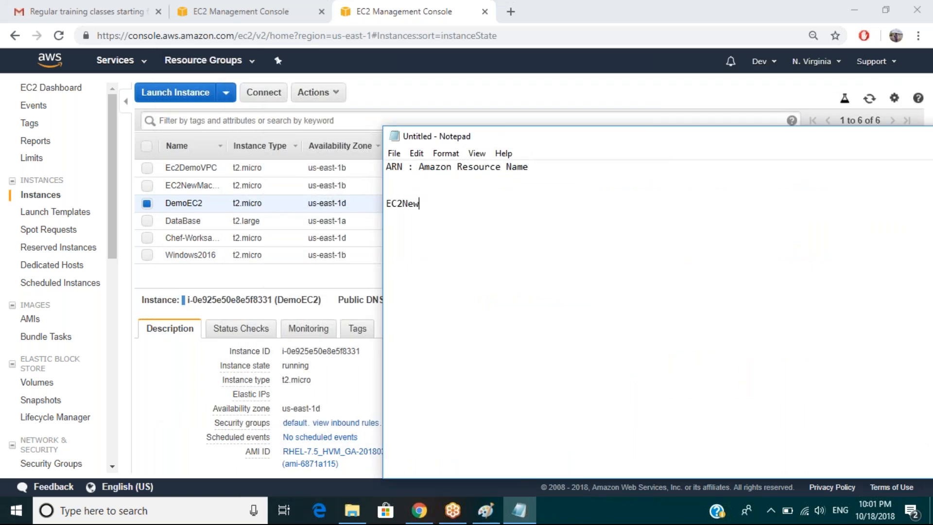
text(Machine)
key(Return)
text(DemoEC2)
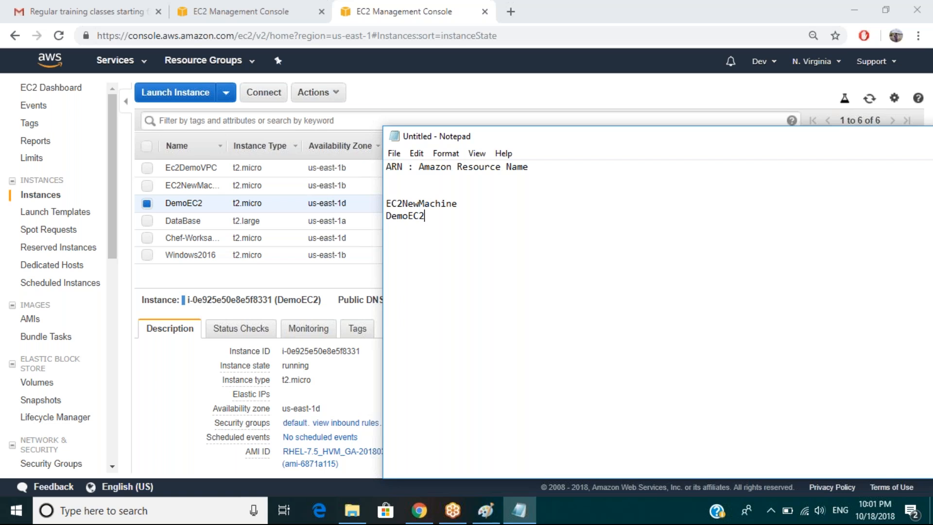
Append '- HTTP ( Apache )' to both instance lines, then return to the EC2 console.
click(472, 205)
text(- HTTP ( Aoache)
key(BackSpace)
key(BackSpace)
key(BackSpace)
key(BackSpace)
key(BackSpace)
text(pah)
key(BackSpace)
text(che ))
click(450, 217)
text(- HTTP )
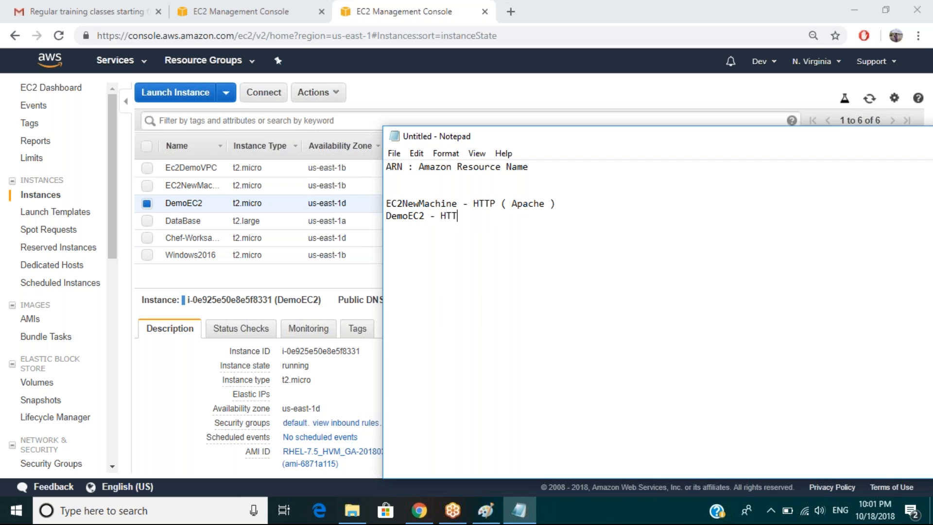
text(( Apache))
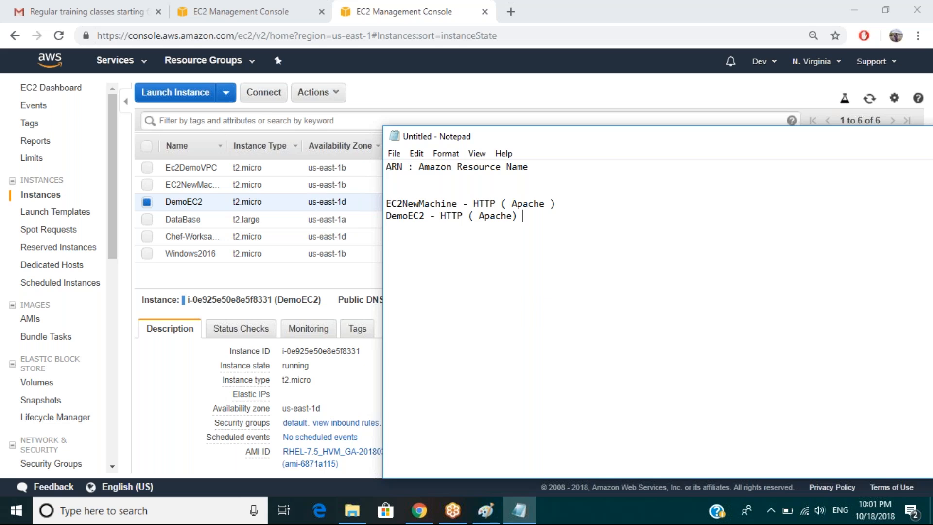
click(198, 281)
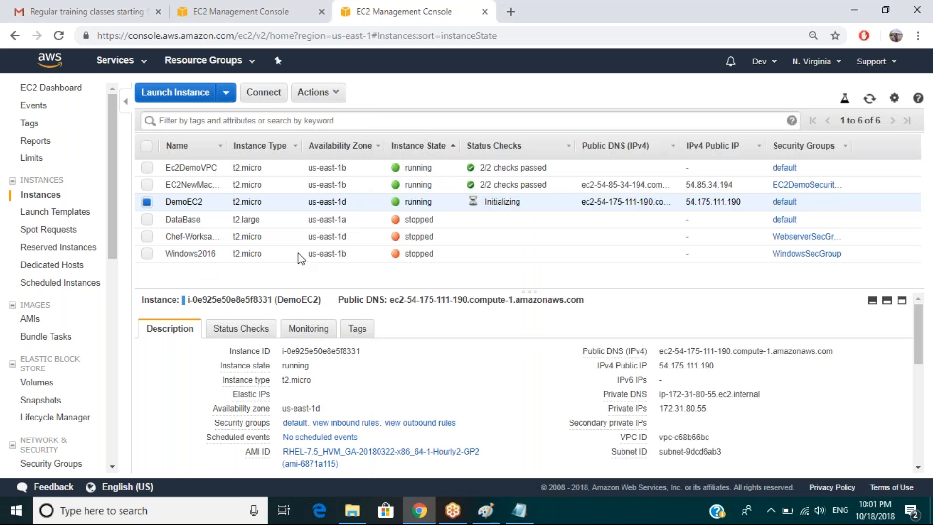
Run MobaXterm_Personal_10.9 from the MobaXterm_Portable_v10.9 zip in C:\SoftwarePersonal, then minimise Explorer.
click(868, 99)
click(350, 521)
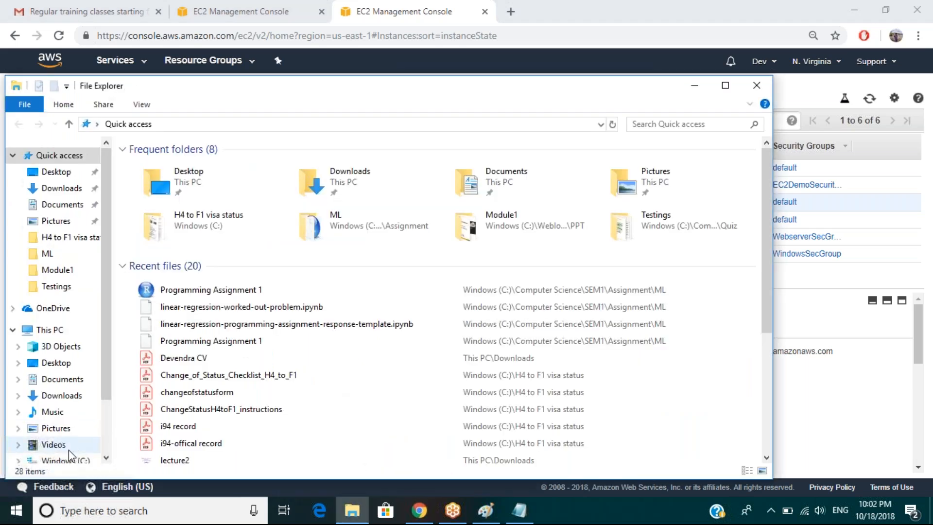
click(66, 460)
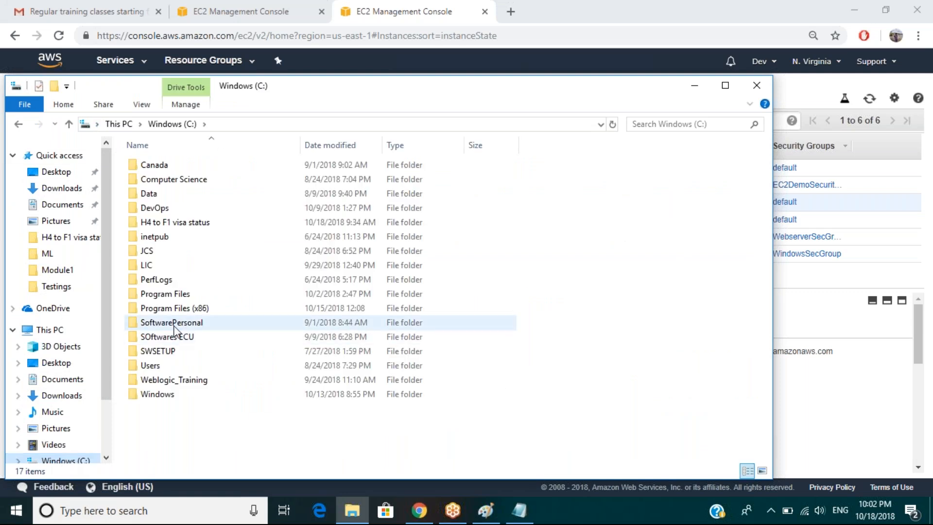
double_click(174, 324)
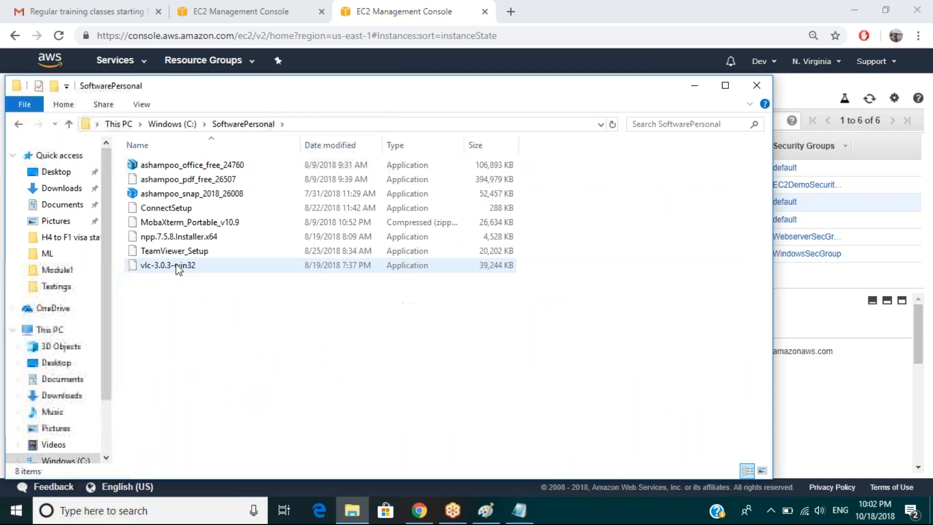
double_click(190, 223)
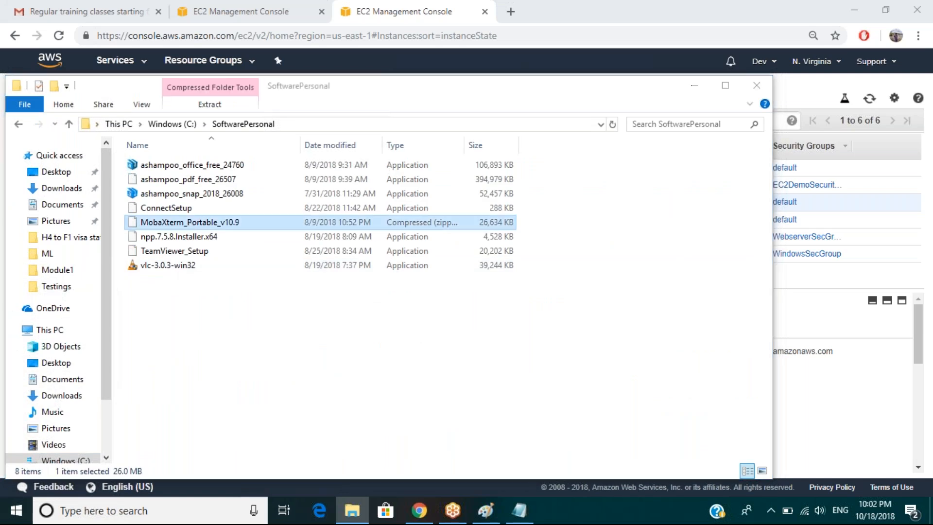
double_click(189, 183)
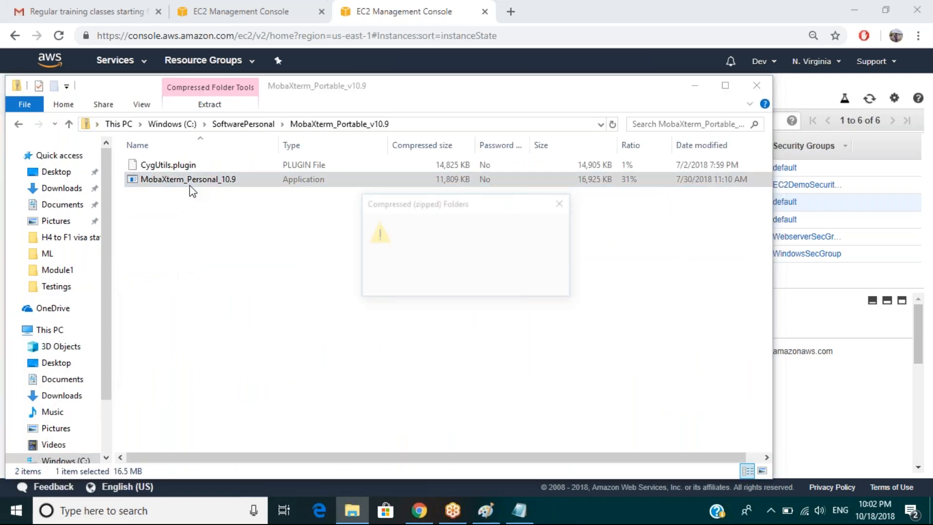
click(495, 284)
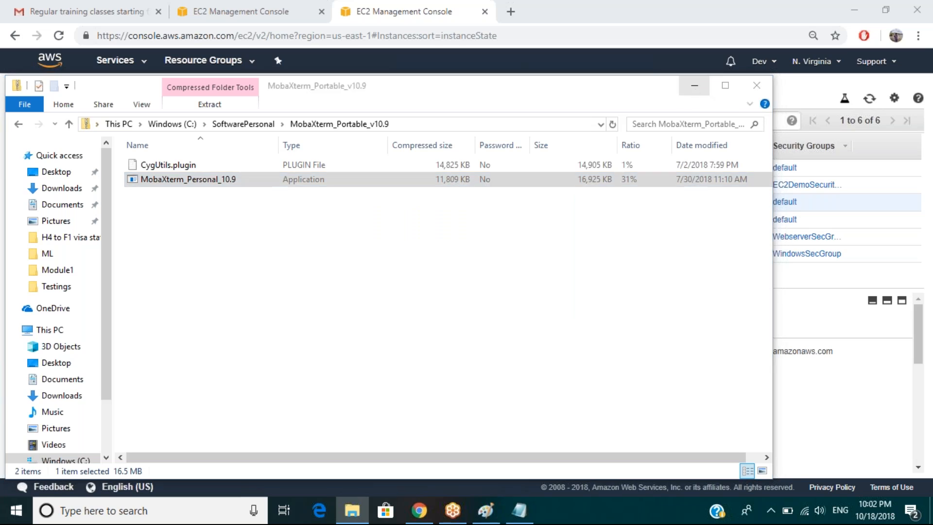
click(694, 87)
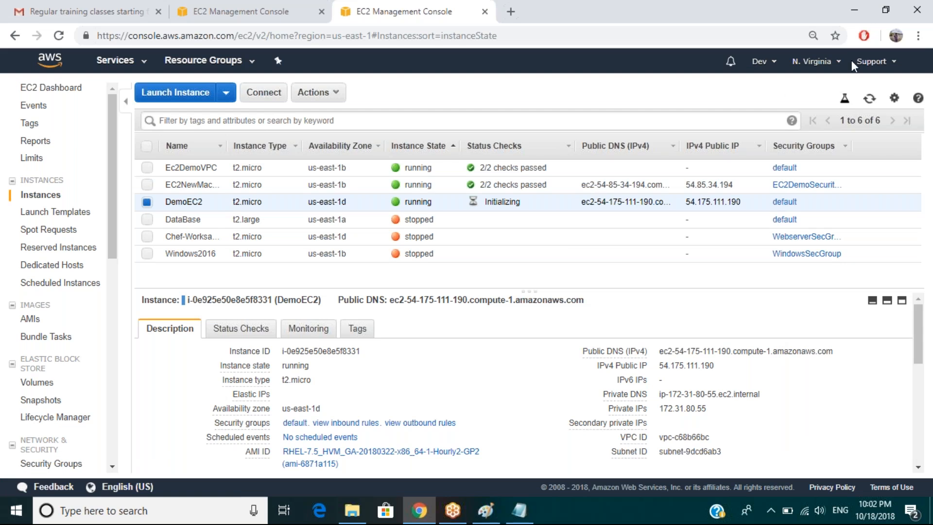
Refresh the instances, minimise Notepad, and copy EC2NewMachine's public IP 54.85.34.194.
click(870, 99)
click(871, 100)
click(871, 99)
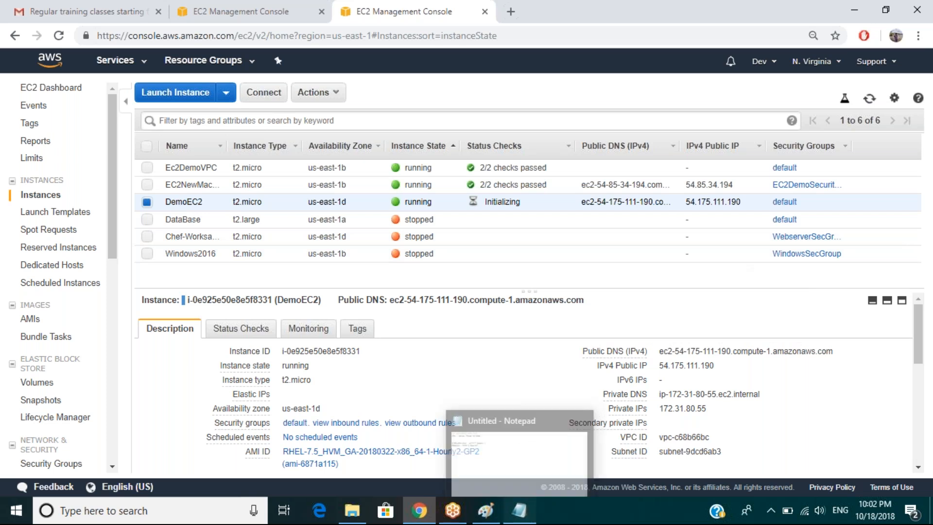
click(519, 510)
click(518, 510)
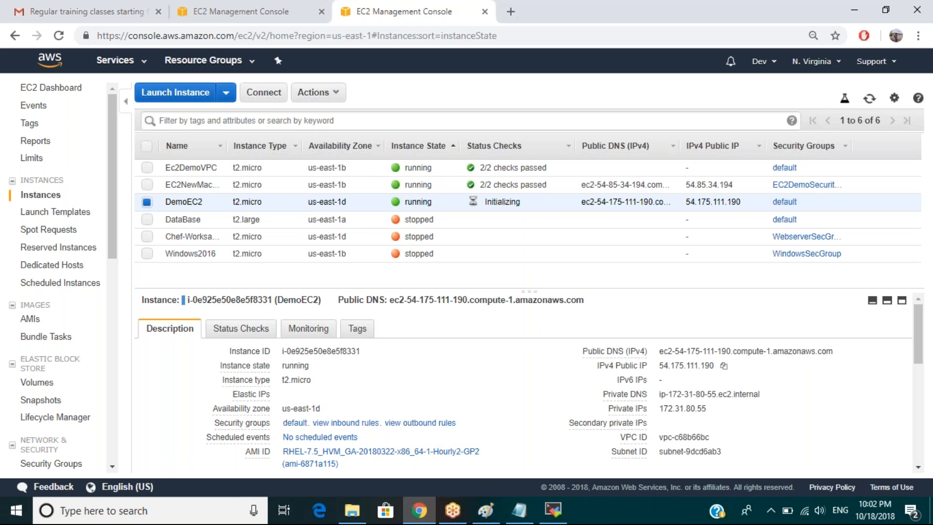
mouse_move(554, 515)
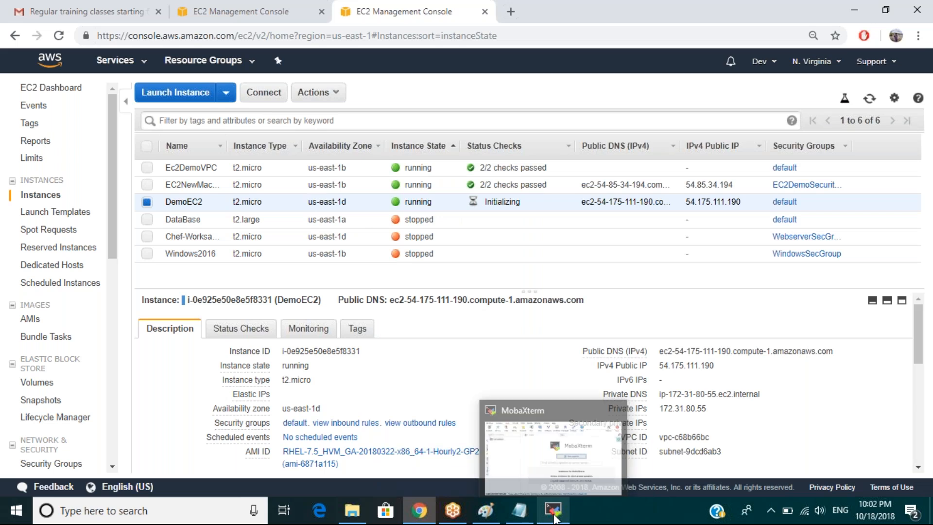
click(456, 189)
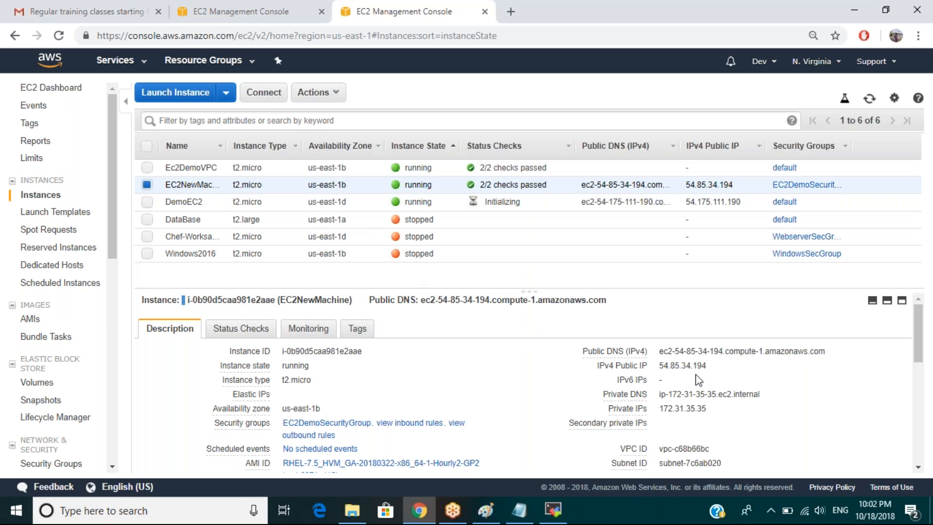
click(715, 365)
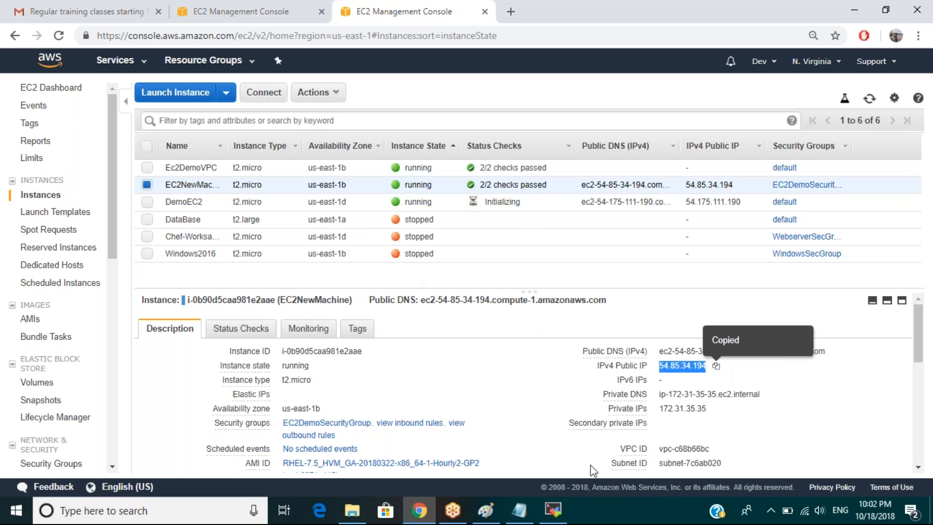
Start a new SSH session to 54.85.34.194 with username ec2-user.
click(553, 509)
click(219, 160)
key(ctrl+v)
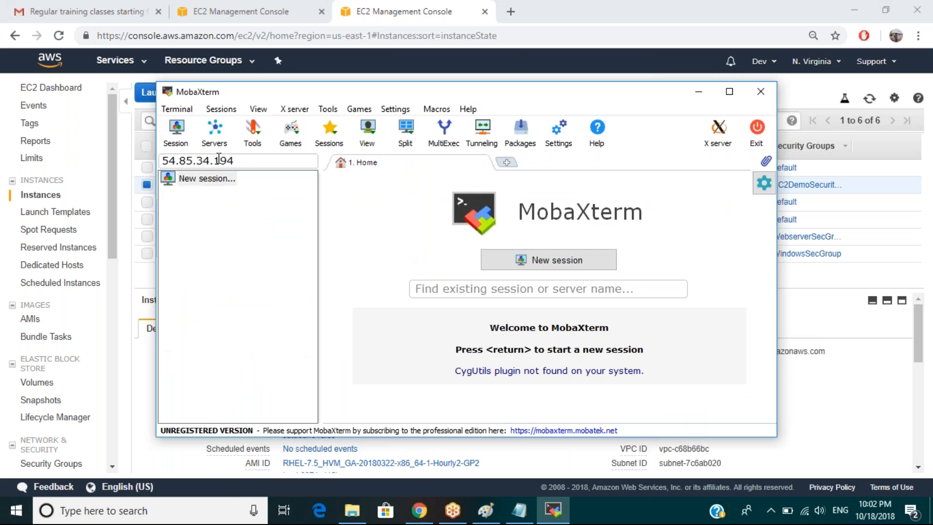
key(Return)
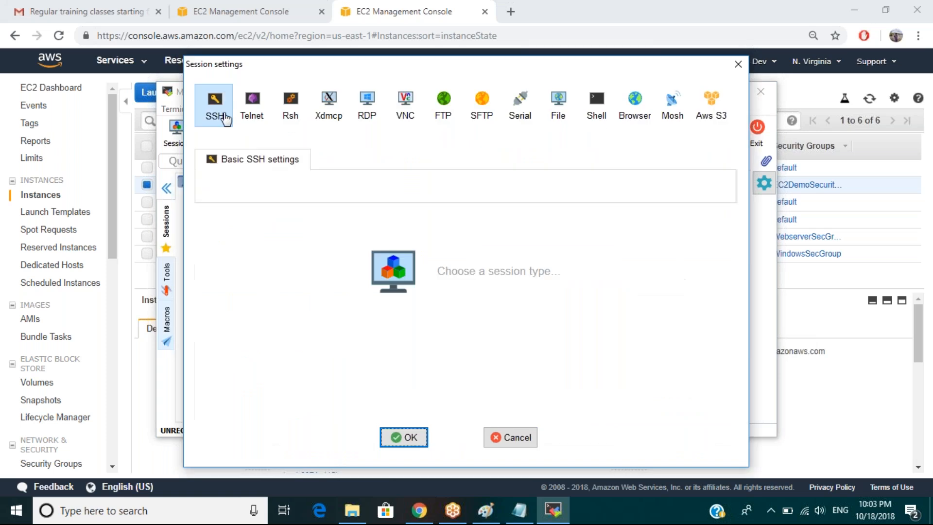
click(216, 104)
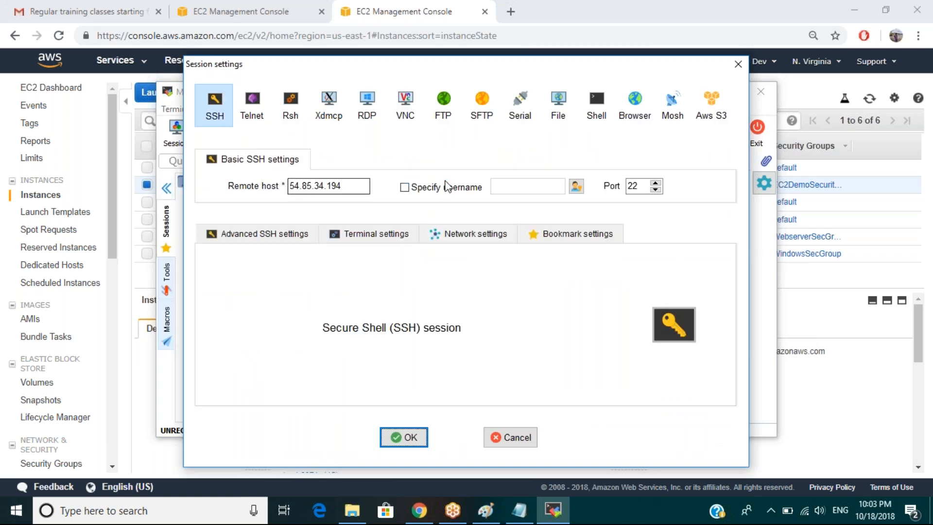
click(404, 188)
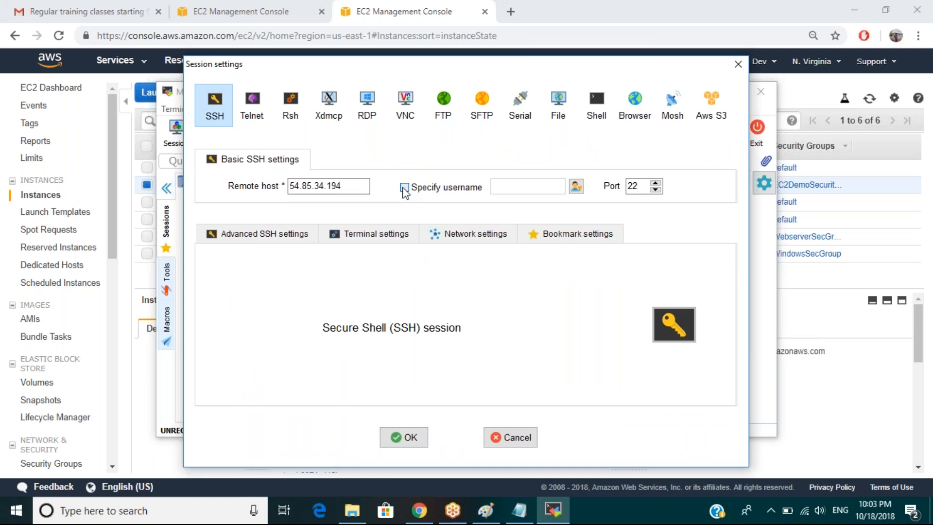
text(ec2-user)
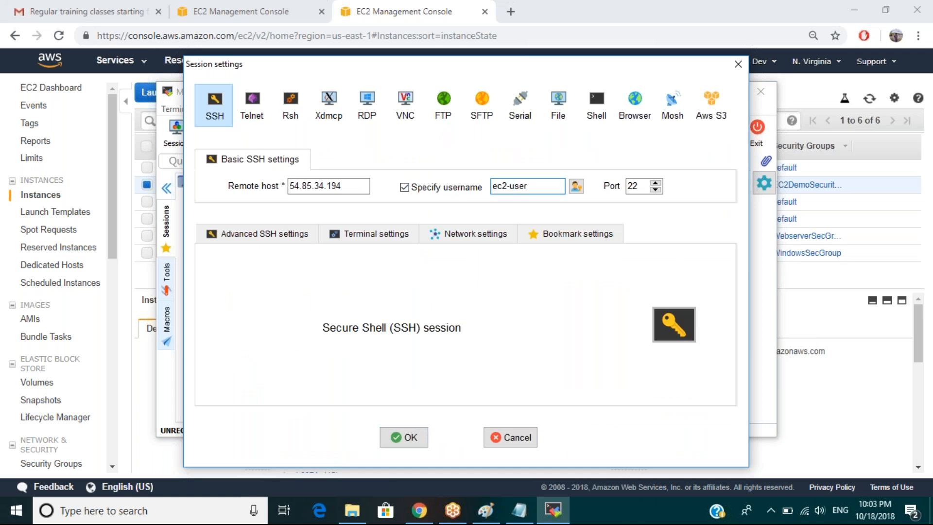
Use the Weblogic.pem private key from Downloads and connect.
click(266, 233)
click(224, 346)
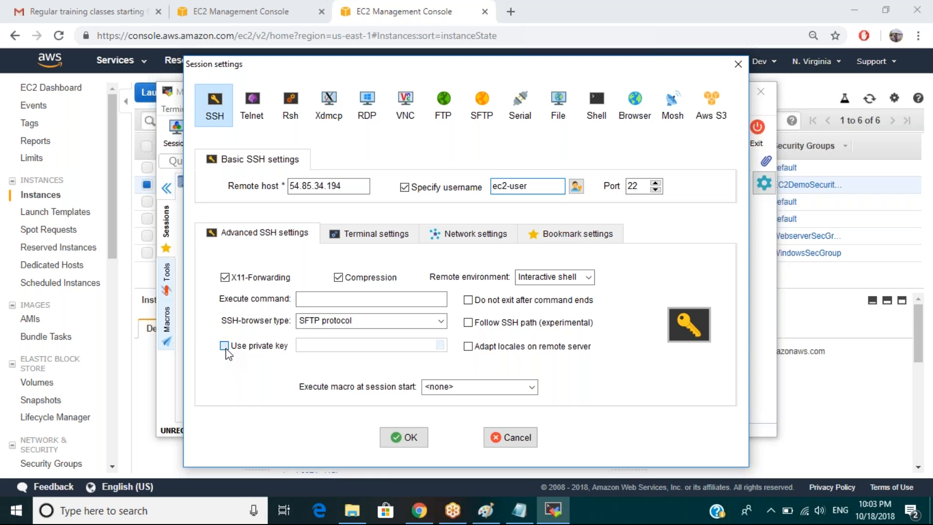
click(439, 345)
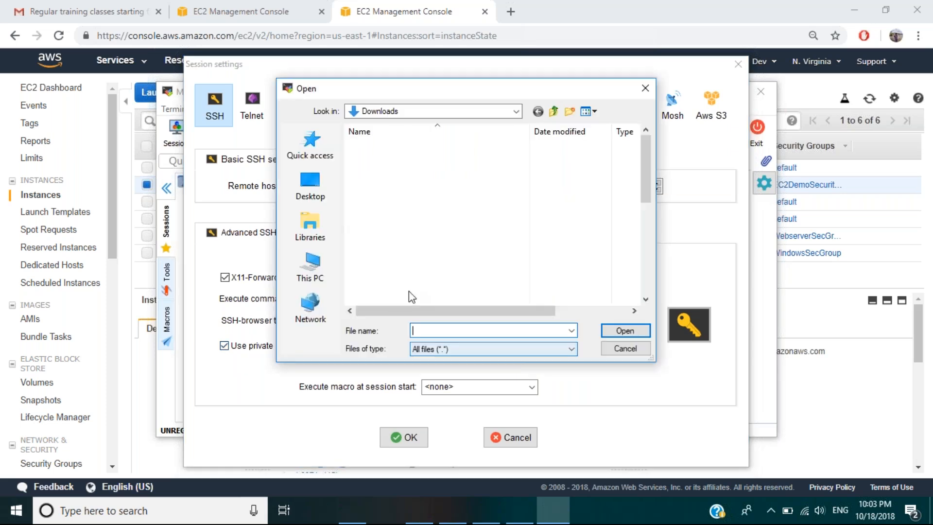
click(387, 237)
key(w)
key(Return)
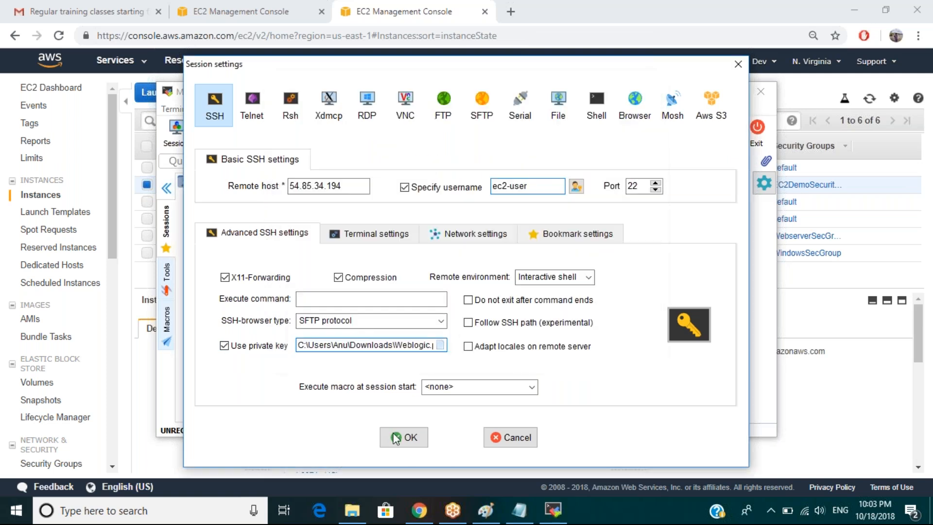
click(407, 439)
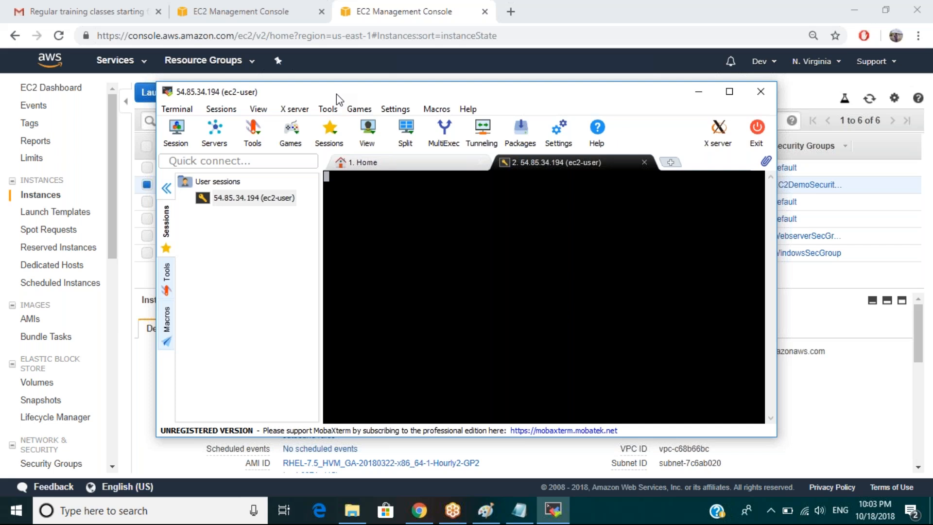
Maximise MobaXterm and check for httpd processes with 'ps -ef | grep httpd'.
double_click(336, 93)
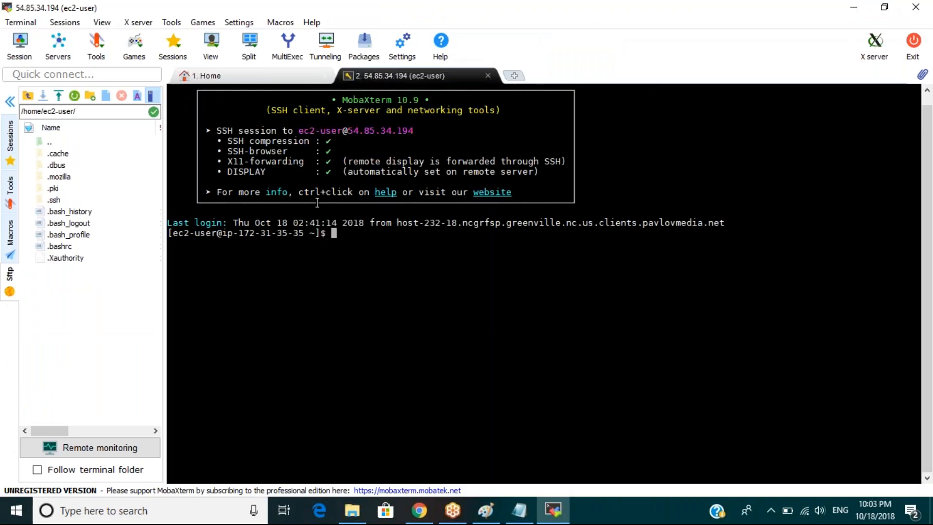
text(ps =ef | ge)
key(BackSpace)
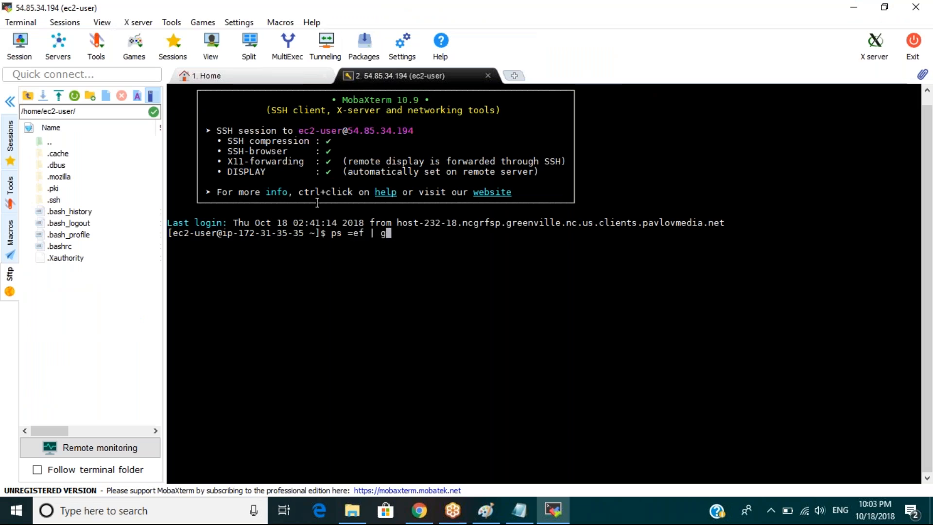
text(rep)
key(BackSpace)
key(BackSpace)
key(BackSpace)
key(BackSpace)
key(BackSpace)
key(BackSpace)
key(BackSpace)
key(BackSpace)
key(BackSpace)
key(BackSpace)
text(-ef | grep httpd)
key(Return)
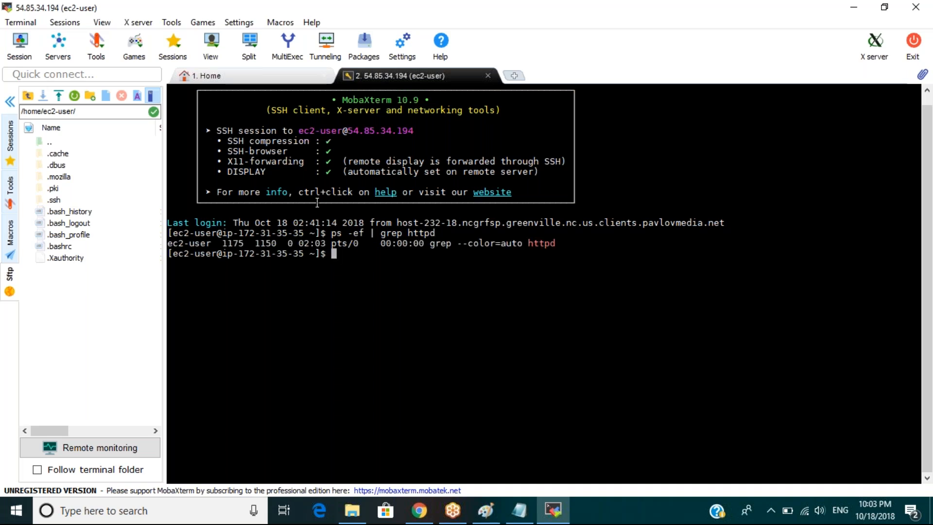
Run 'sudo service httpd start', rerun the process check, and switch to the browser.
text(sudo service httpd start)
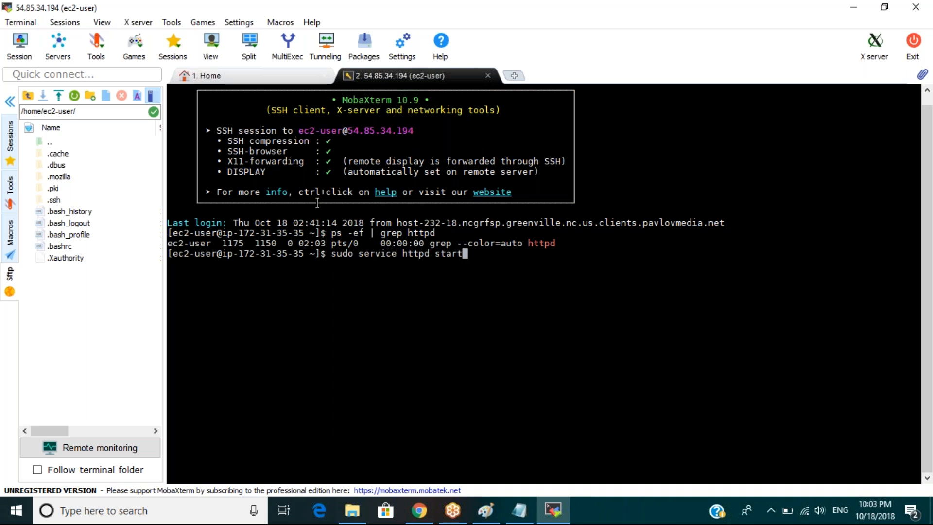
key(Return)
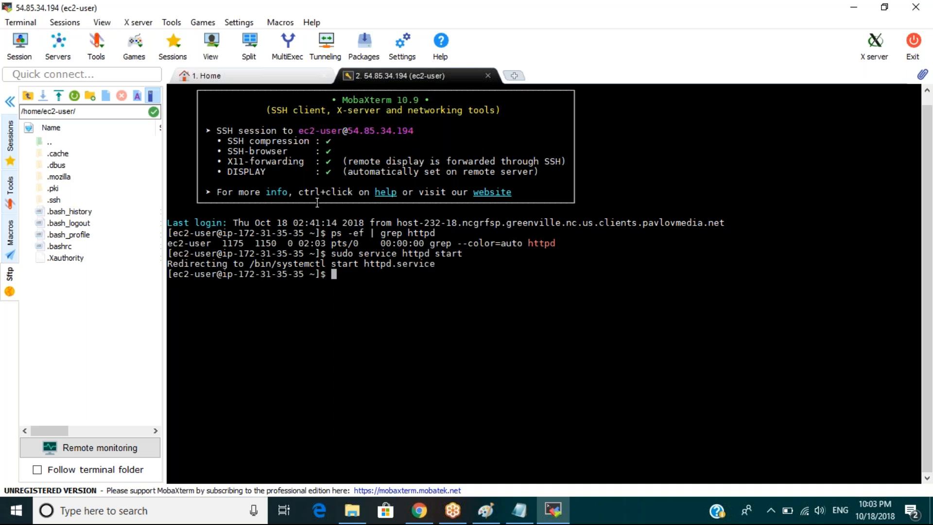
key(Up)
key(Up)
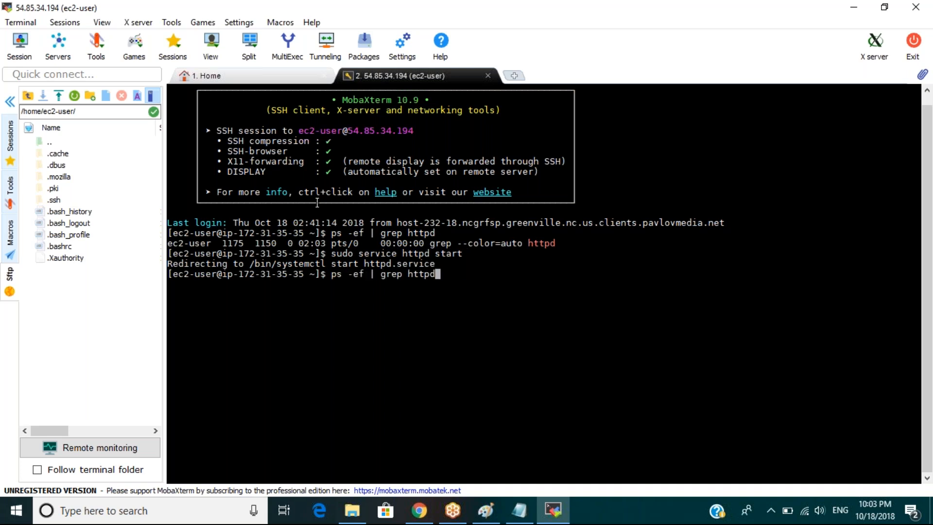
key(Return)
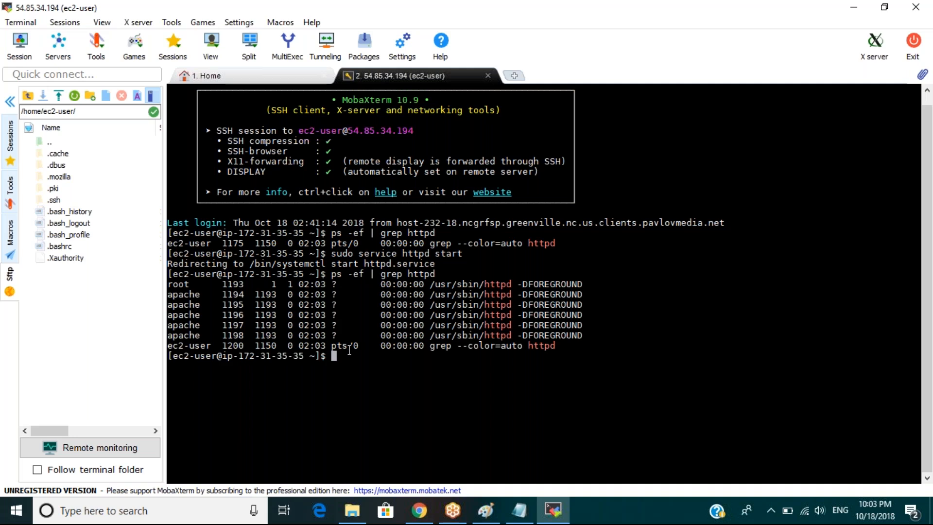
click(418, 520)
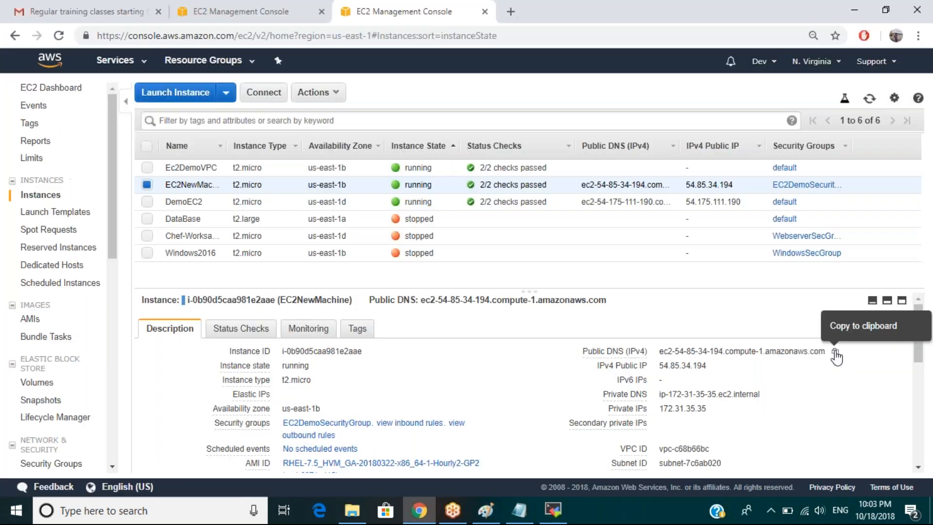
Load EC2NewMachine's public DNS in a new tab to see the Red Hat test page, then return to the instances list.
click(835, 351)
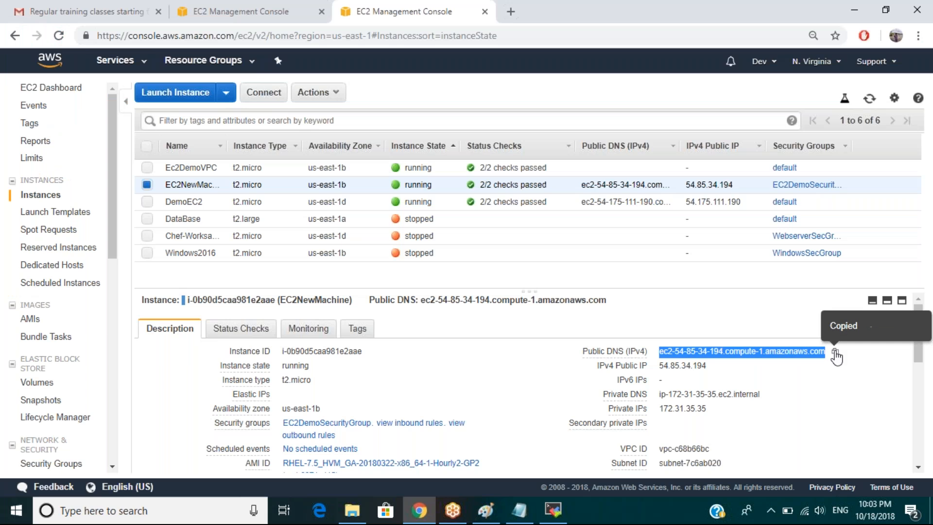
click(513, 9)
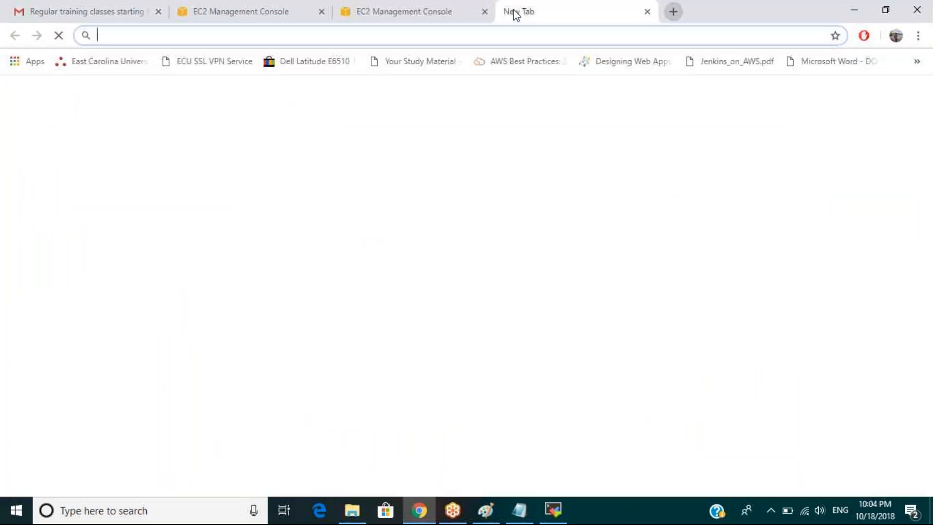
key(ctrl+v)
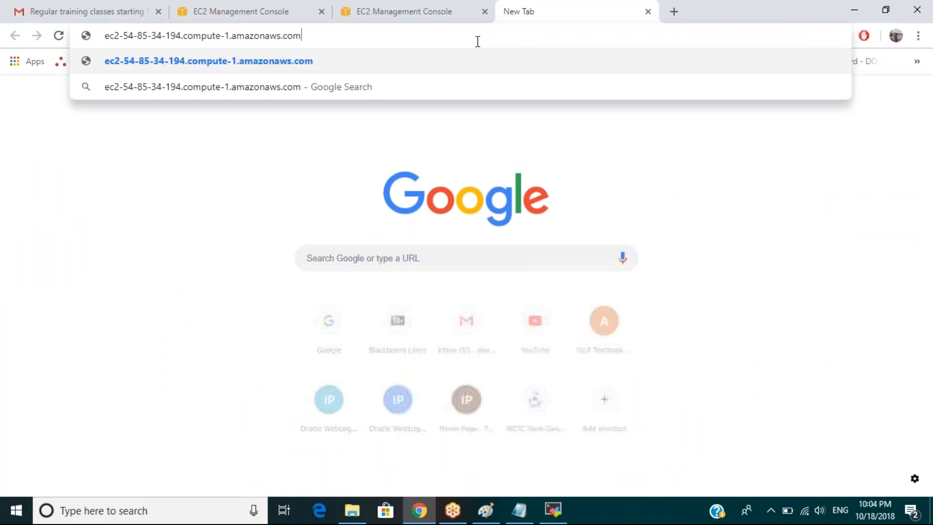
key(Return)
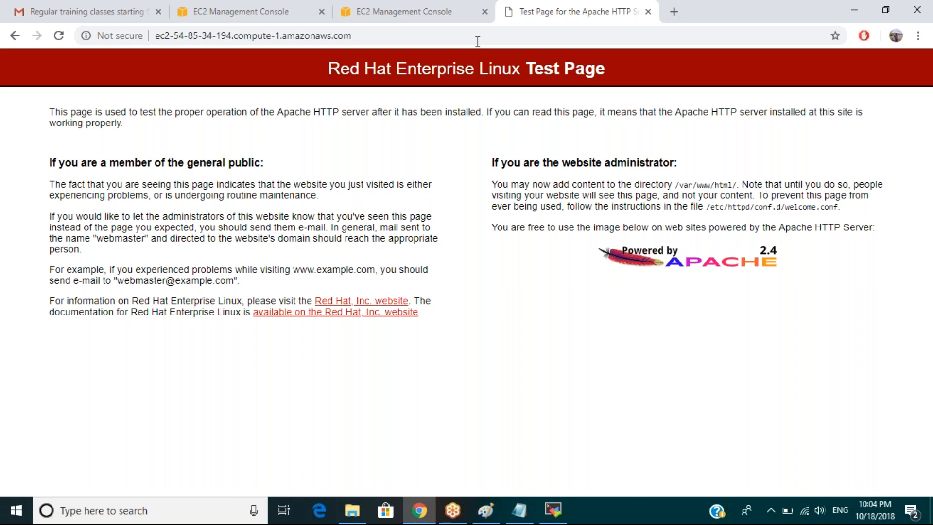
click(371, 14)
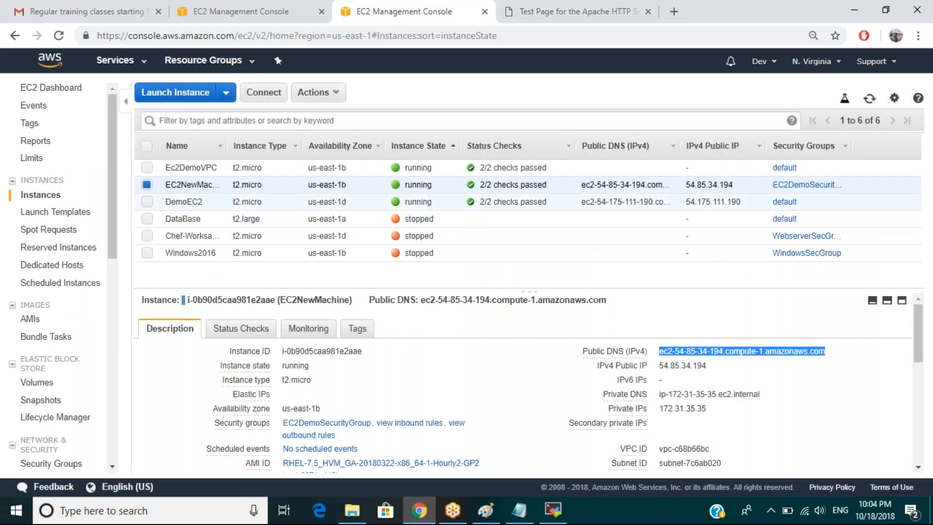
Copy DemoEC2's public IP 54.175.111.190 and return to MobaXterm's quick connect field.
click(226, 207)
click(187, 201)
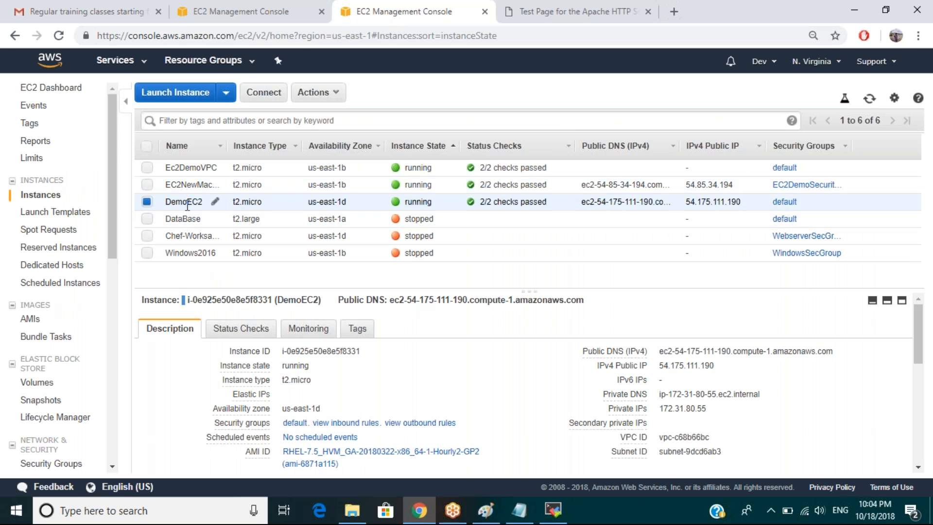
click(723, 366)
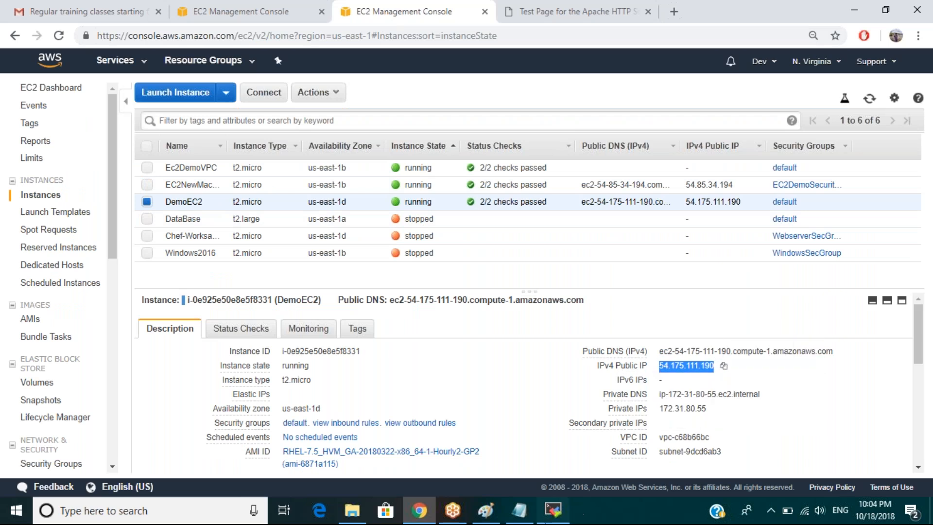
key(alt+Tab)
click(48, 74)
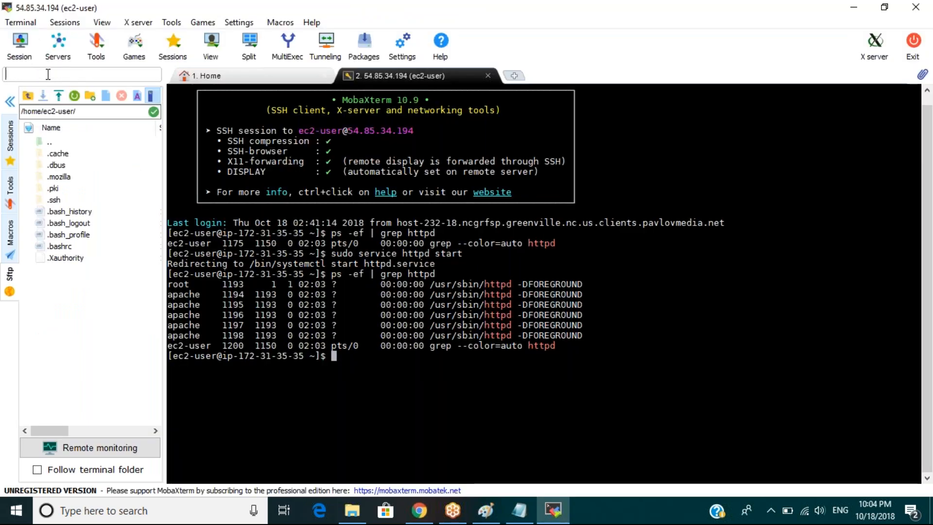
Start a new session to 54.175.111.190 with username ec2-user.
key(ctrl+v)
key(Return)
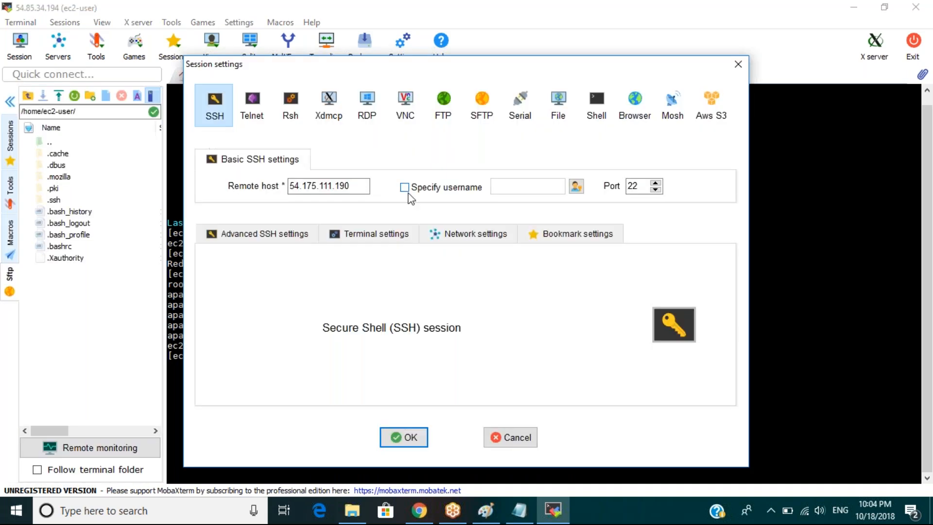
click(404, 187)
text(ec)
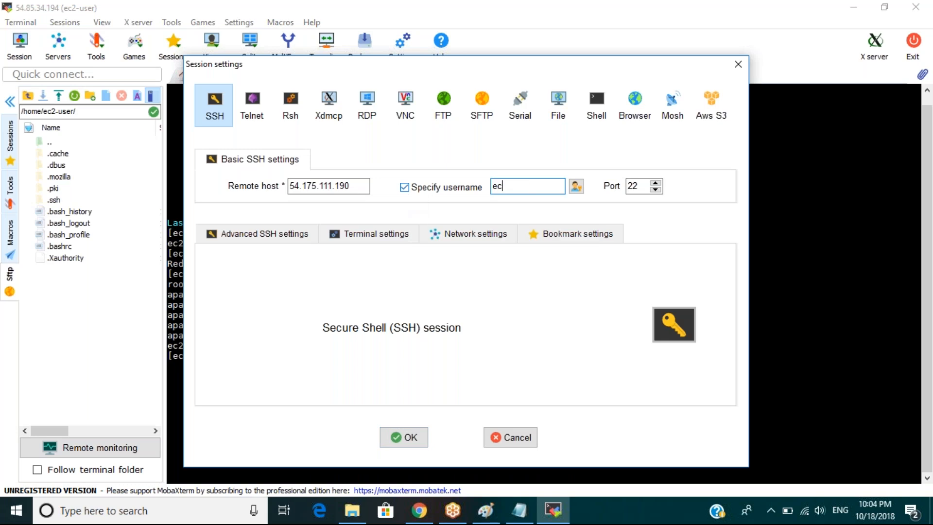
text(2-user)
Authenticate with the Weblogic.pem private key from Downloads and connect.
click(270, 233)
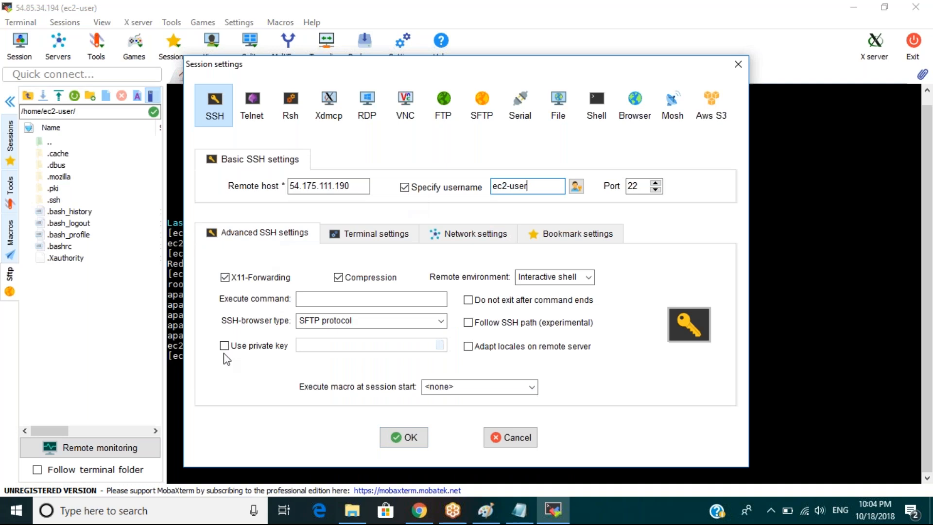
click(224, 346)
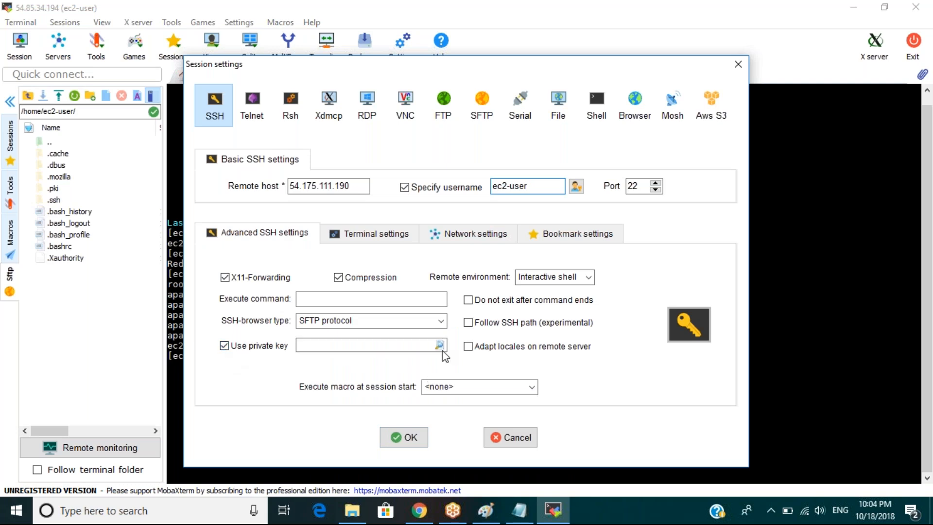
click(441, 349)
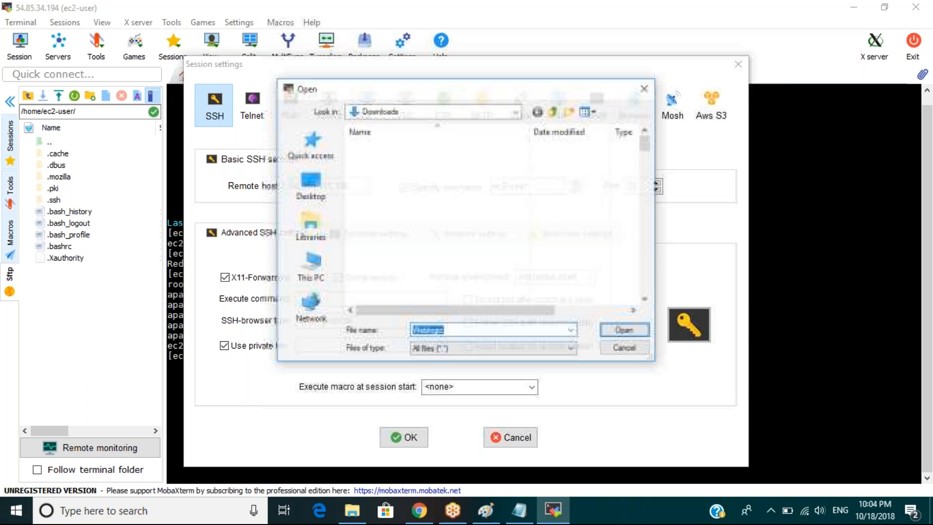
click(403, 284)
key(w)
key(Return)
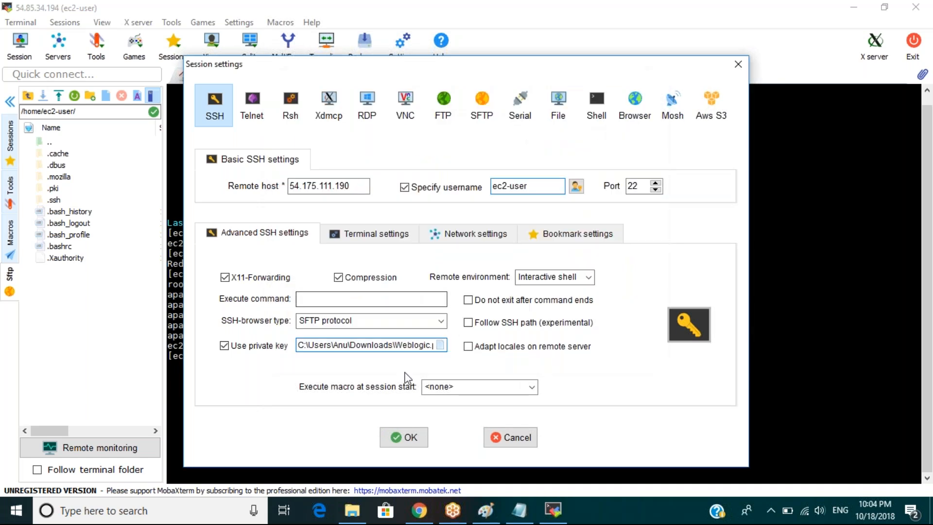
click(402, 433)
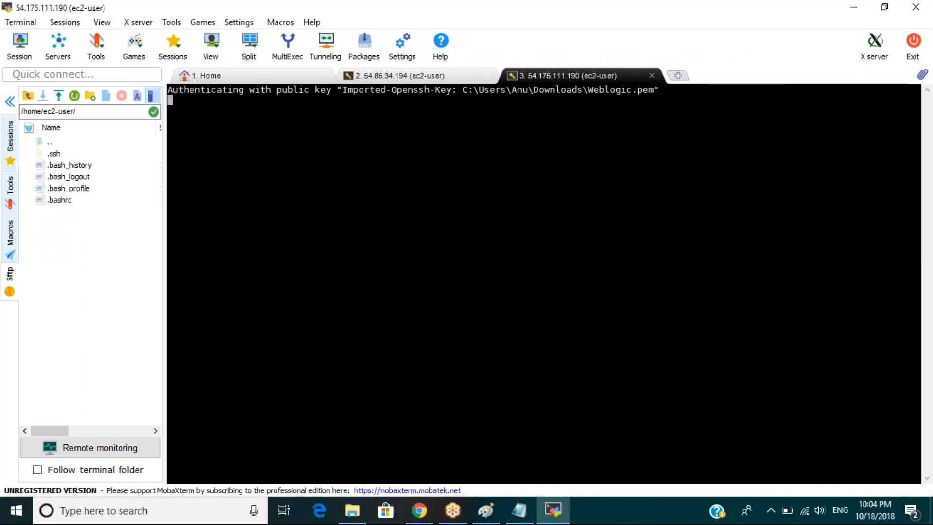
Check for httpd processes with 'ps -ef | grep httpd', then attempt 'sudo service httpd start'.
text(ps e-f)
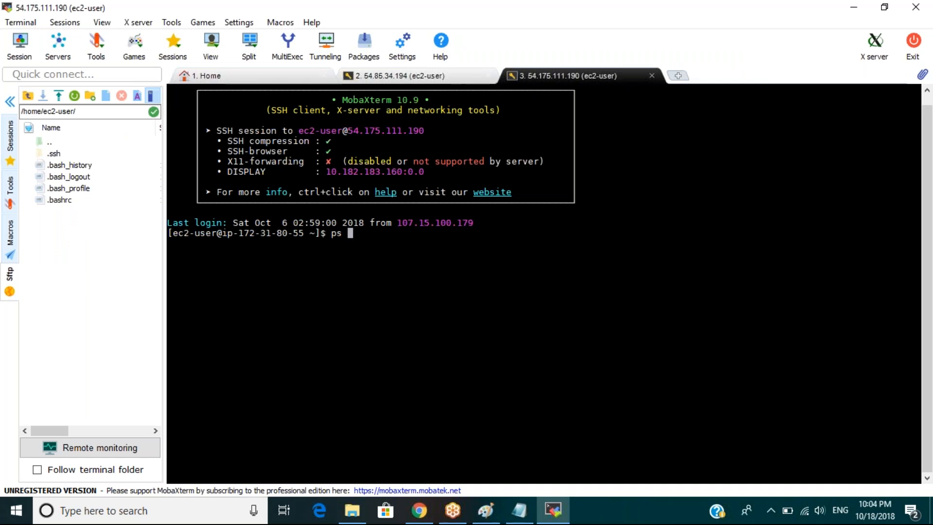
key(BackSpace)
key(BackSpace)
key(BackSpace)
key(BackSpace)
text(-ef | grep httpd)
key(Return)
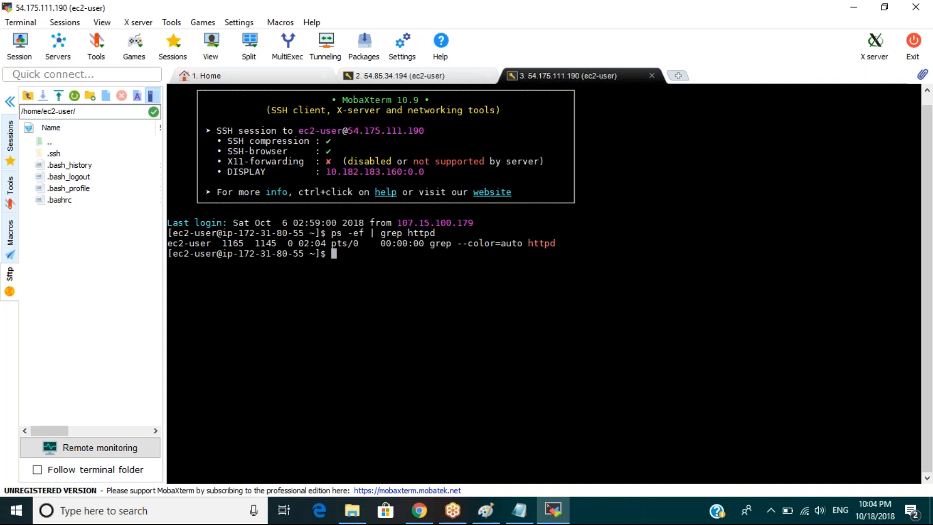
text(sudo service httpd)
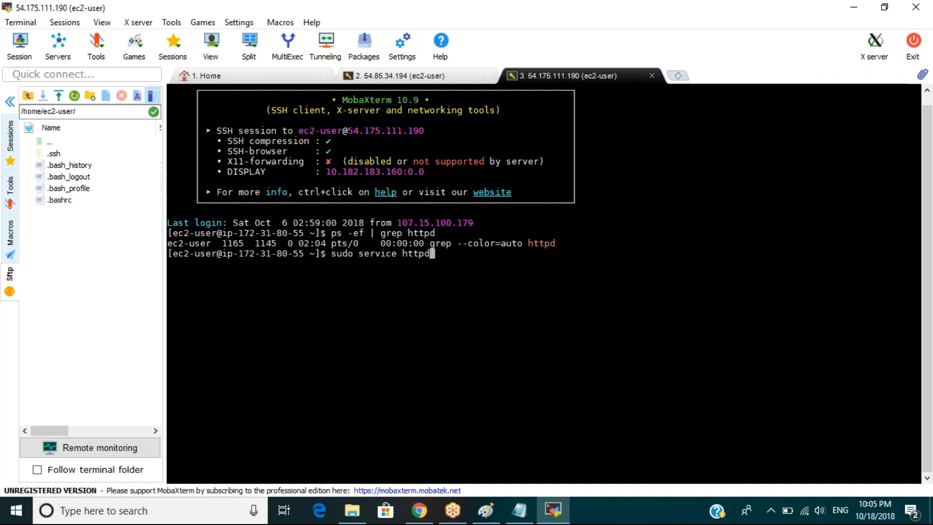
text( start)
key(Return)
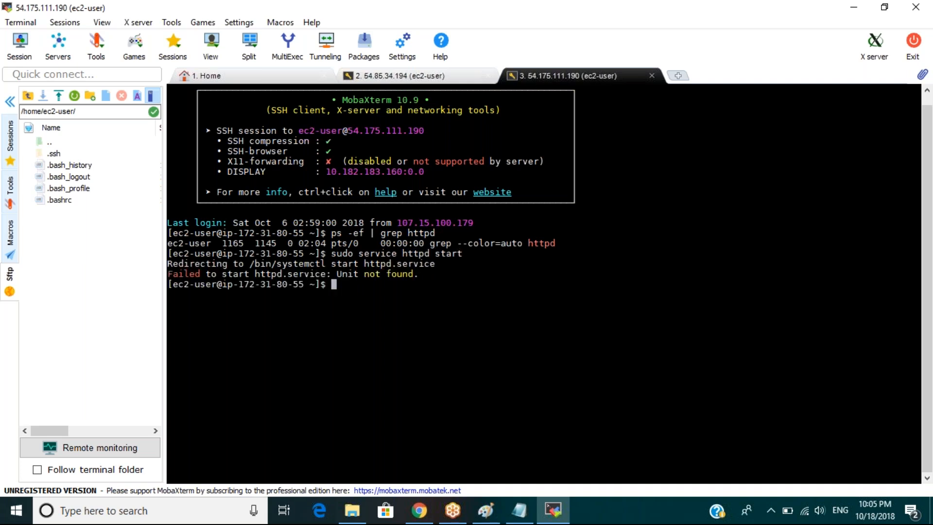
Run 'sudo yum install httpd' to begin installing the httpd package.
text(yum install)
key(BackSpace)
key(BackSpace)
key(BackSpace)
key(BackSpace)
key(BackSpace)
key(BackSpace)
key(BackSpace)
key(BackSpace)
key(BackSpace)
key(BackSpace)
key(BackSpace)
key(BackSpace)
text(sudo yum install httpd)
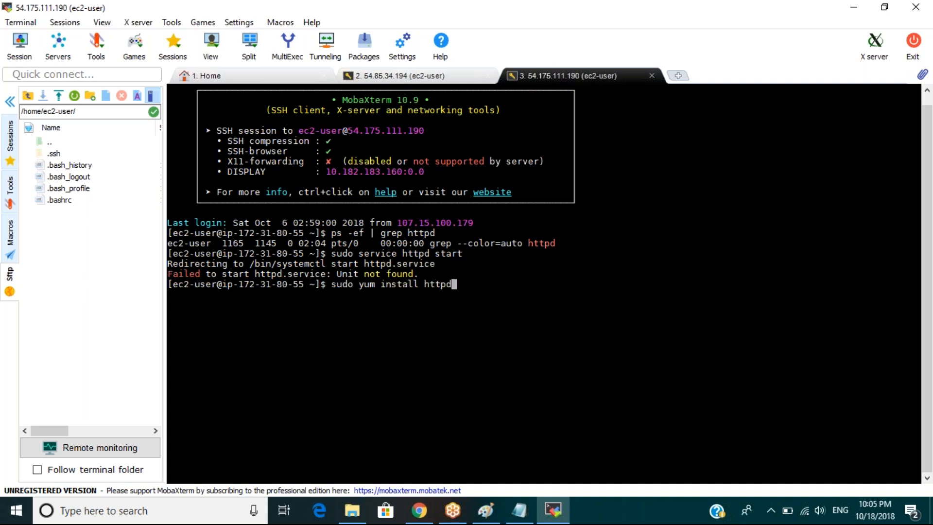
key(Return)
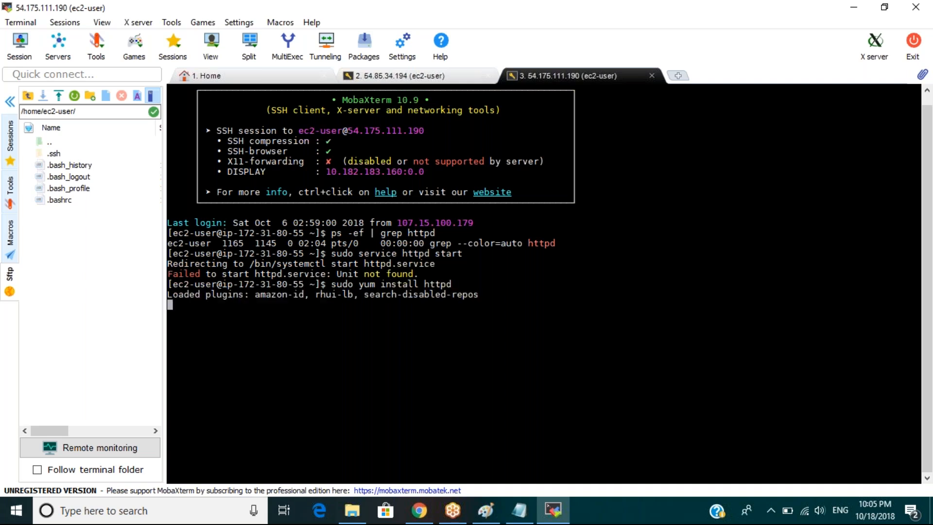
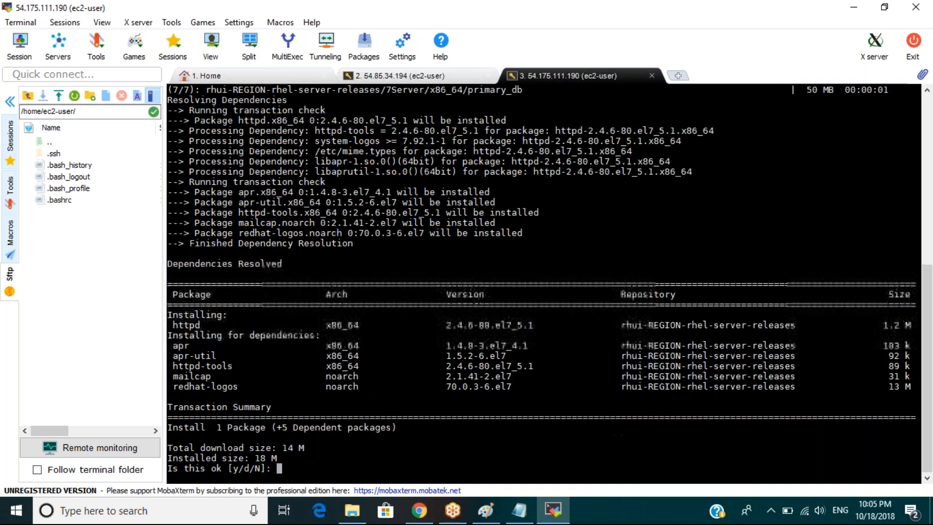
Confirm the httpd install with y, start the httpd service, and verify its processes are running.
text(y)
key(Return)
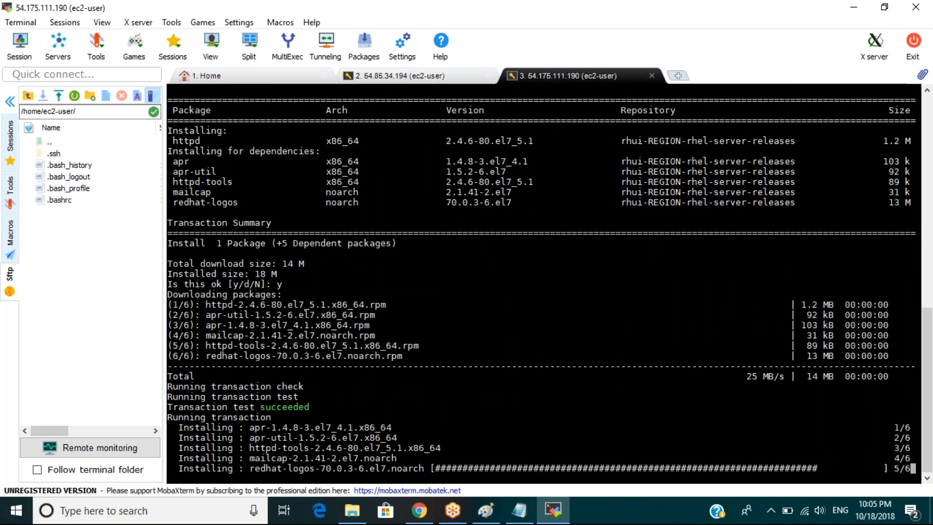
key(Up)
key(Up)
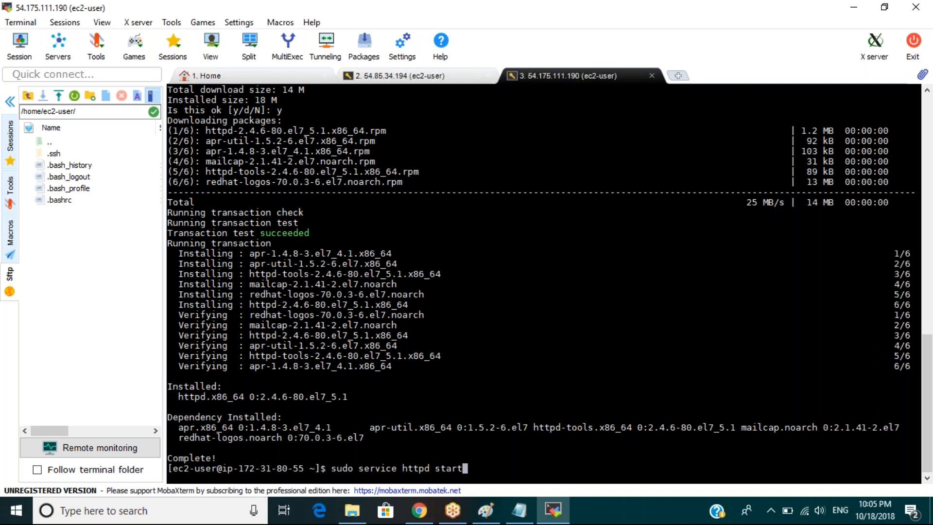
key(Return)
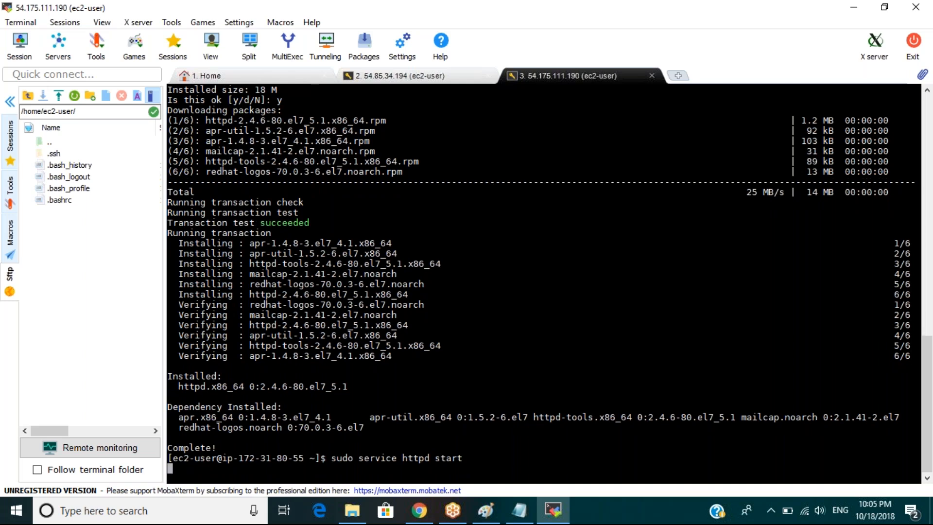
key(Up)
key(Up)
key(Up)
key(Up)
key(Return)
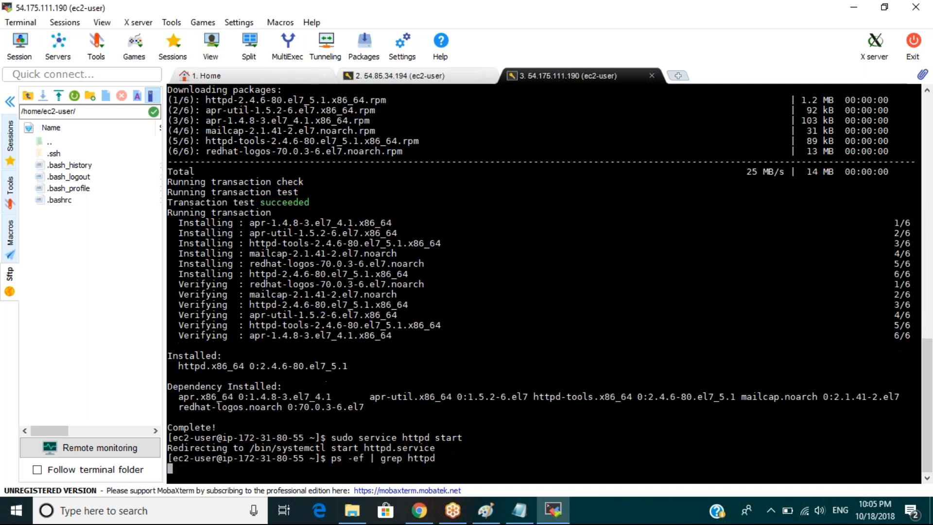
Load the second server's IP 54.175.111.190 in a new Chrome tab.
mouse_move(421, 520)
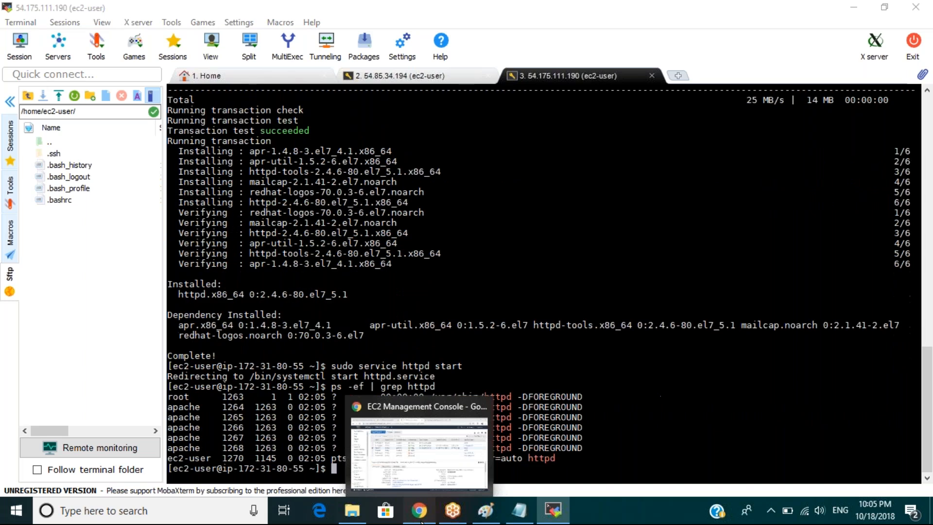
click(421, 520)
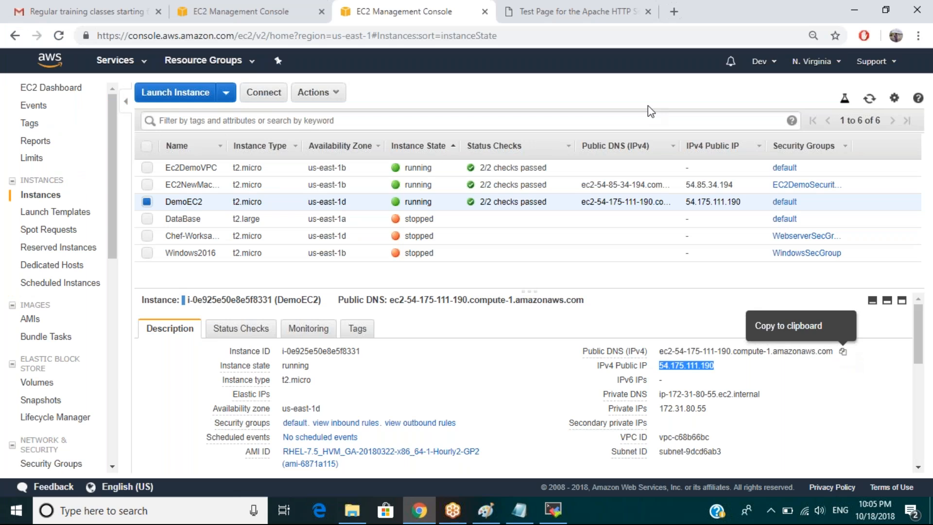
key(ctrl+t)
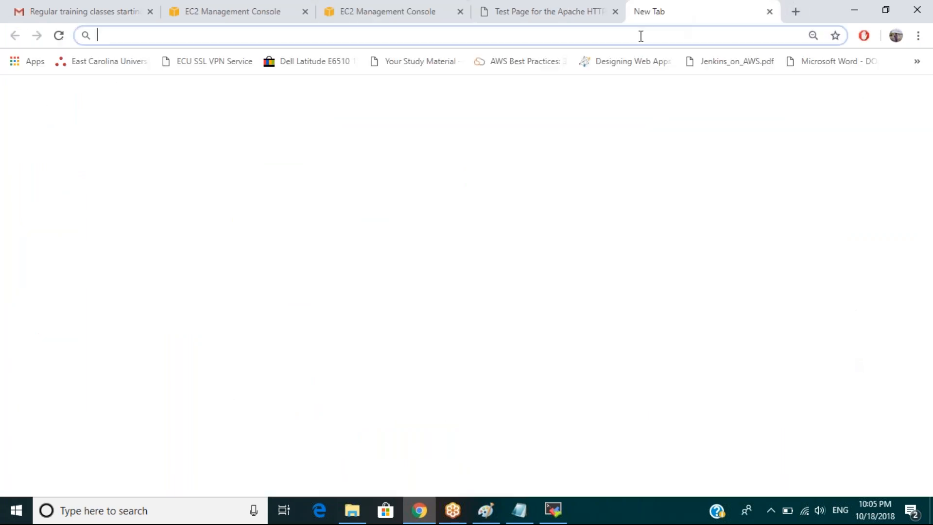
key(ctrl+v)
key(Return)
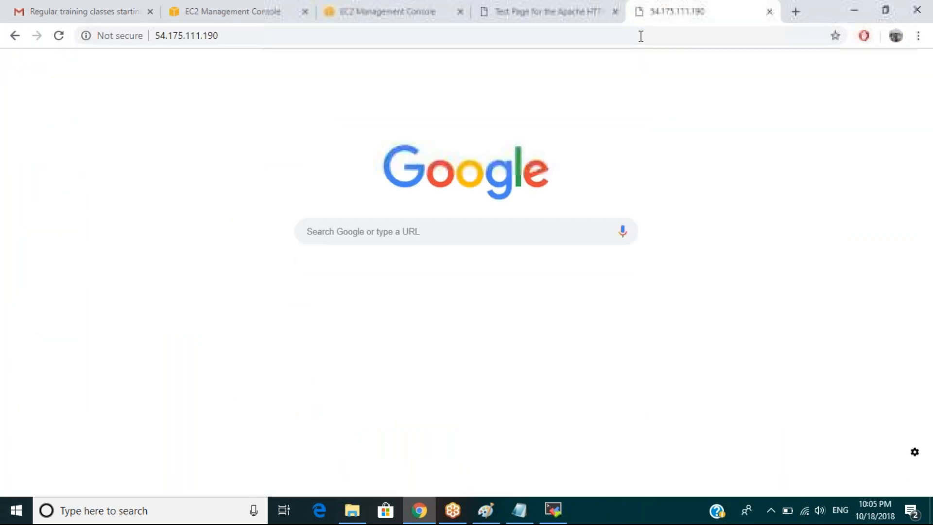
Compare the two servers' Apache test pages, then return to the EC2 instances list.
click(411, 13)
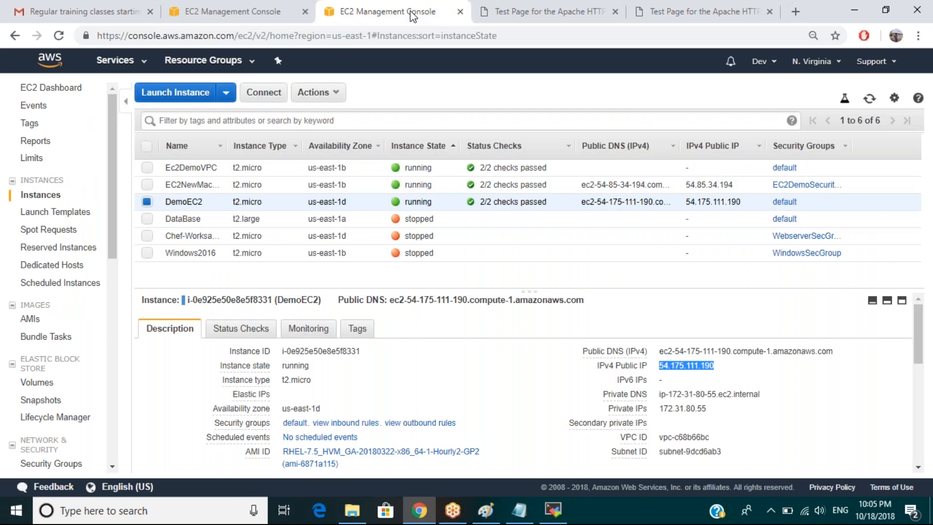
click(539, 13)
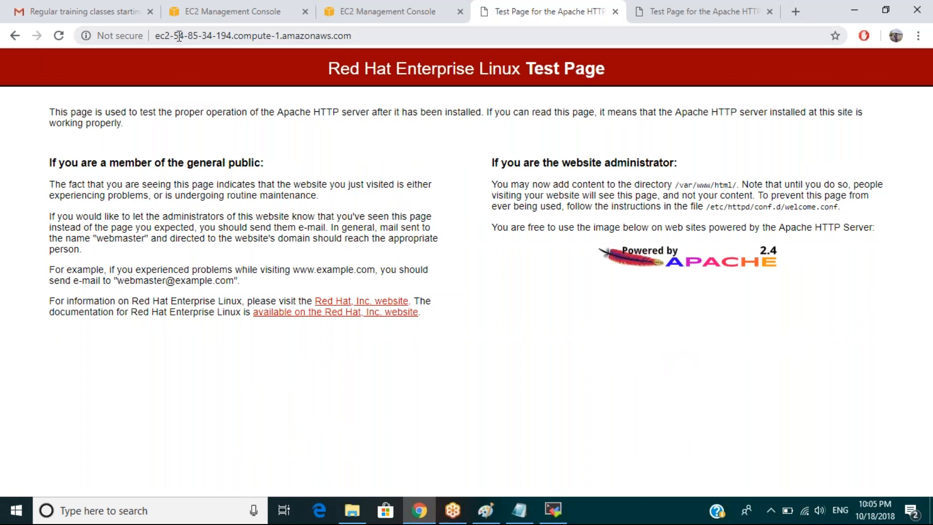
drag(179, 36, 232, 36)
click(664, 20)
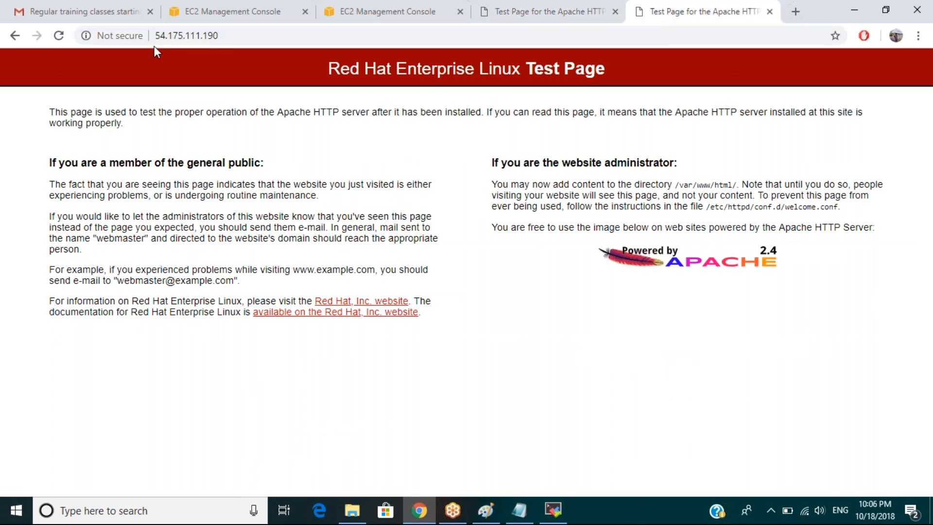
drag(173, 36, 228, 38)
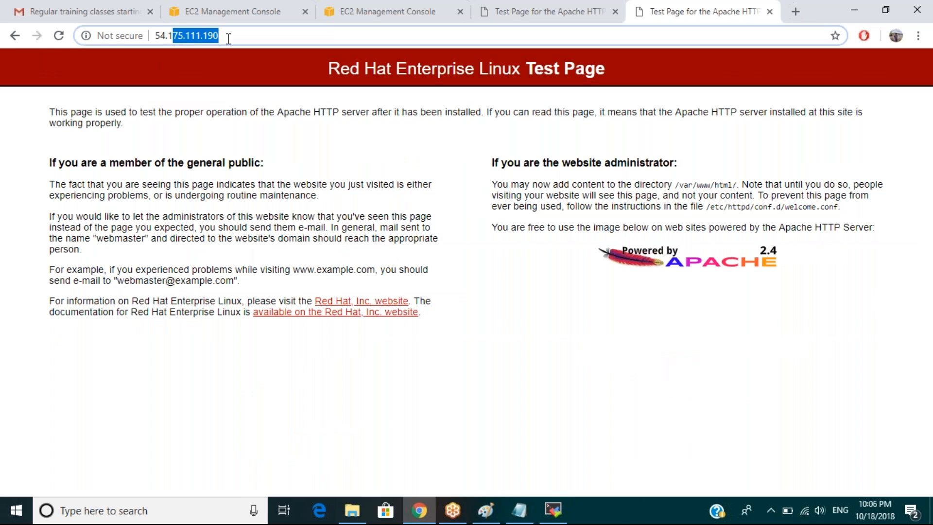
click(548, 20)
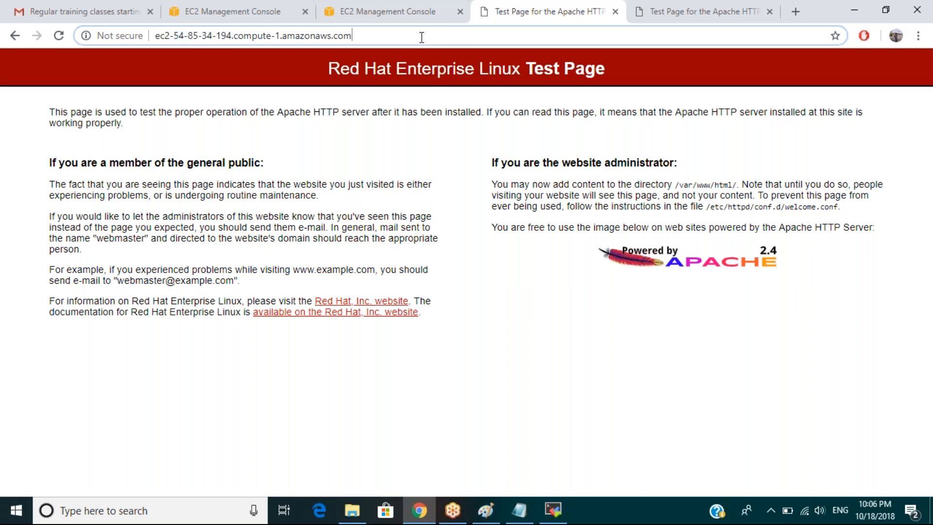
click(685, 14)
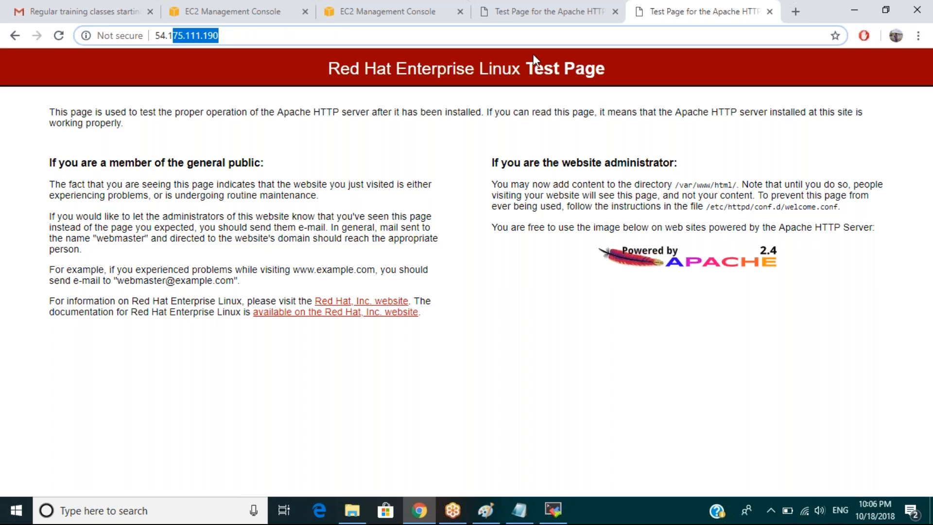
click(517, 10)
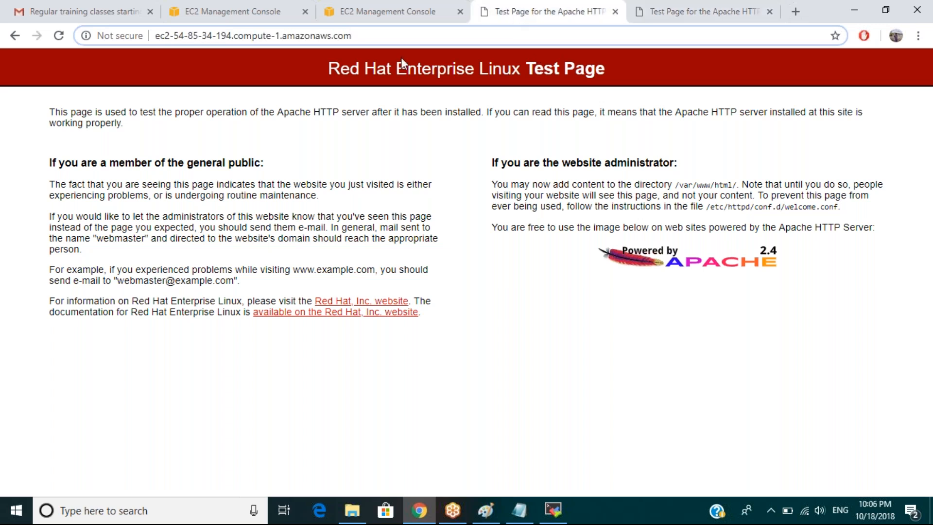
click(352, 16)
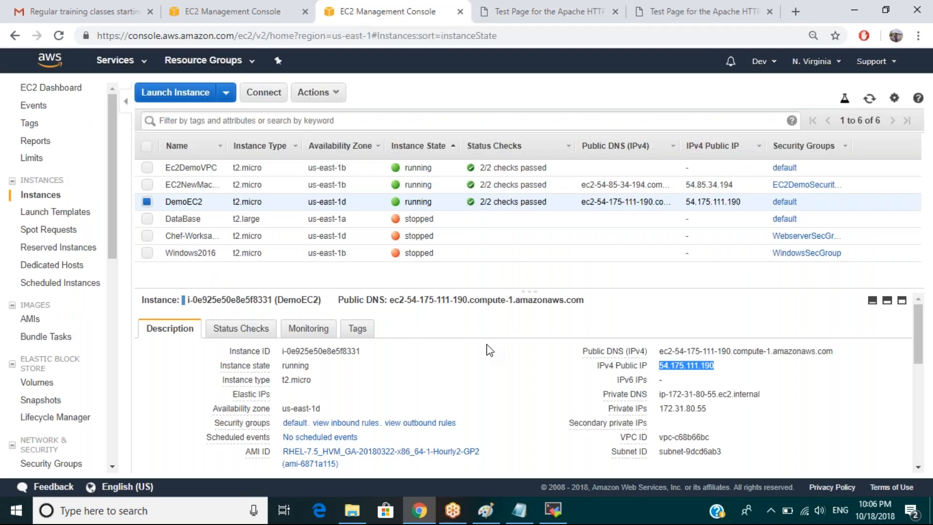
Change into /var and list its contents.
key(alt+Tab)
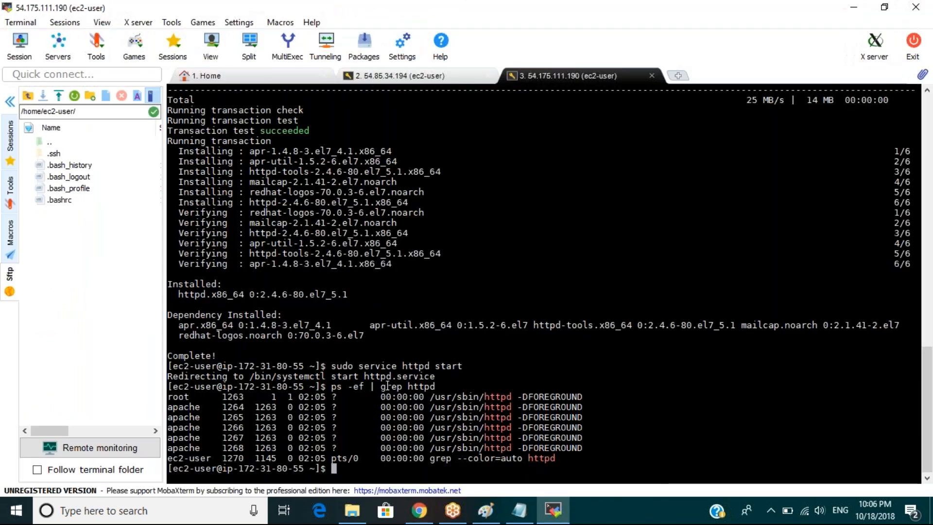
text(cd /)
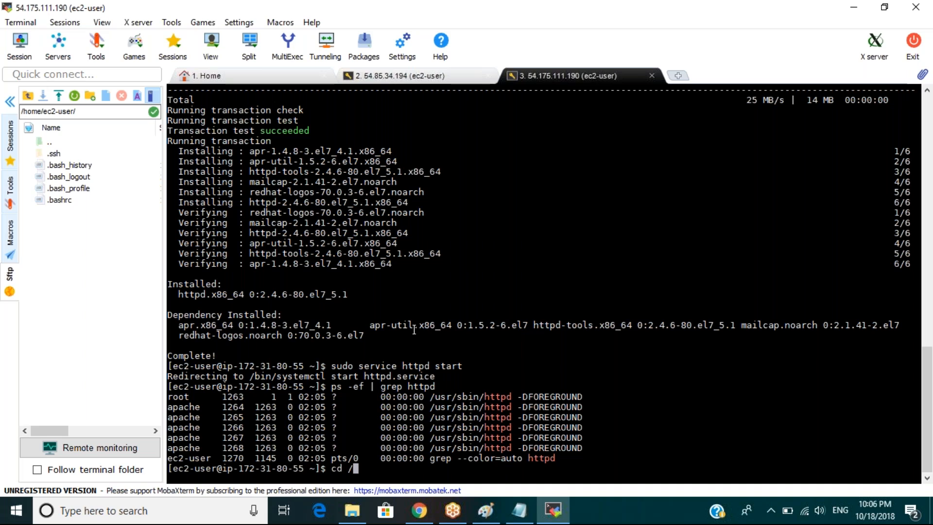
text(var/htm)
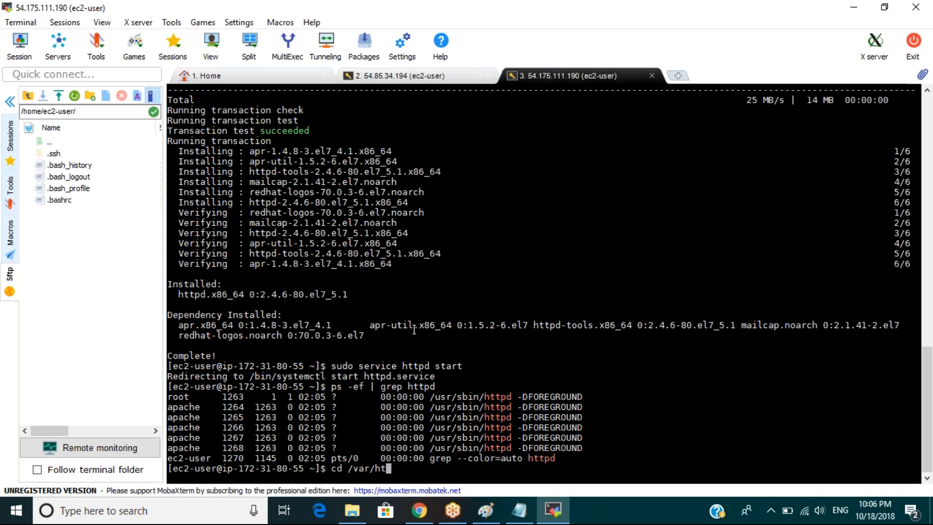
key(BackSpace)
key(BackSpace)
key(BackSpace)
key(Return)
text(ls)
key(Return)
Move into www/html, confirm it is empty, and begin a 'vi index.html' command.
text(cd www/html)
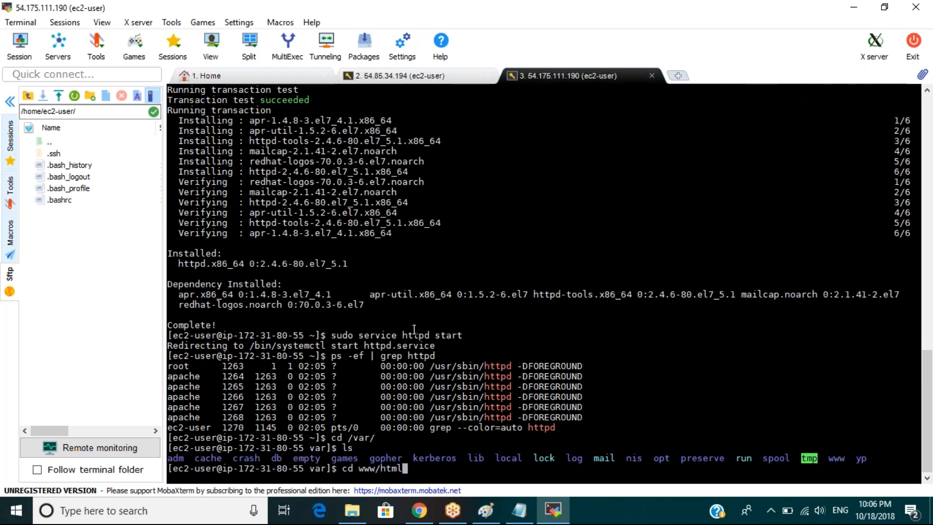
key(Return)
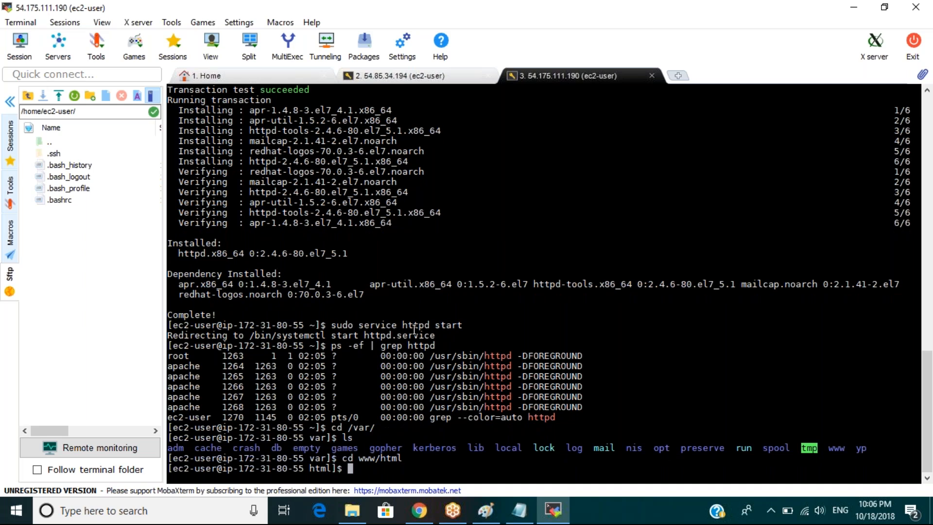
text(ls)
key(Return)
text(vi)
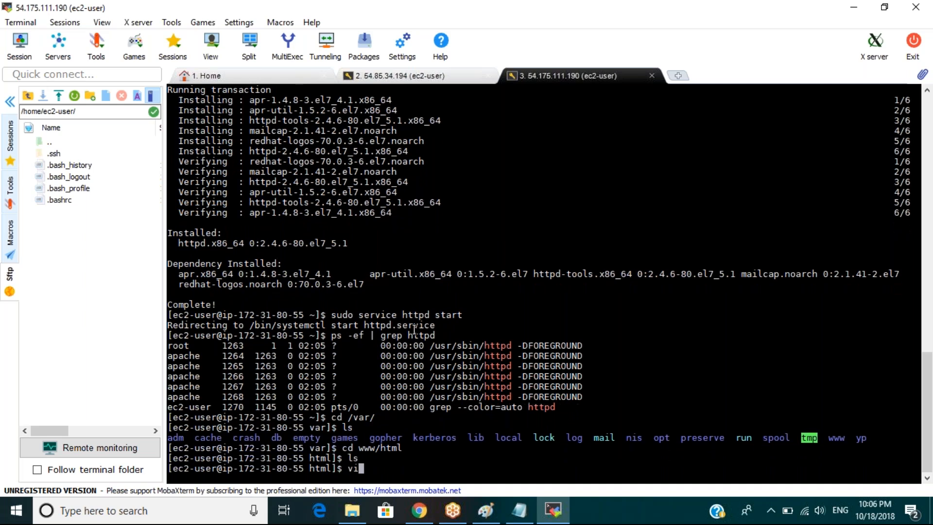
text( index.html)
Open index.html in vi and enter the <html> and <title>MyTestServer1</title> lines.
key(Return)
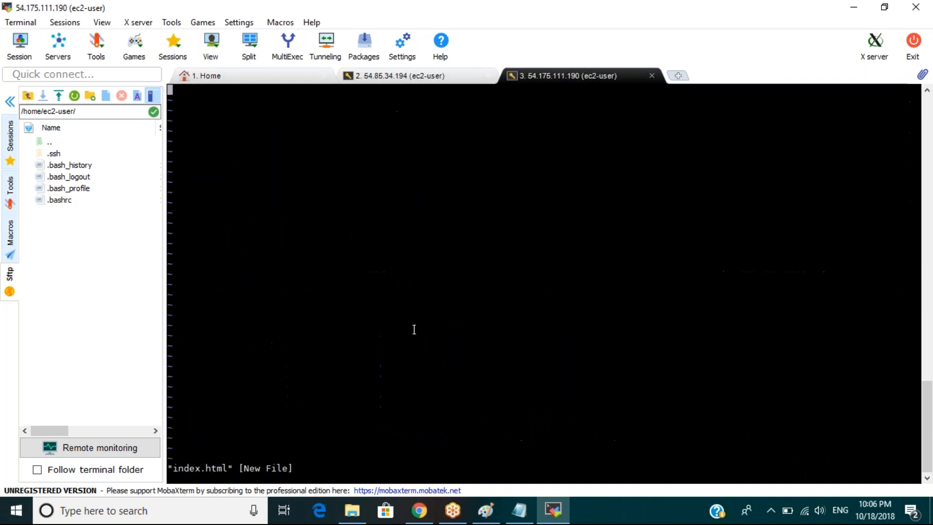
key(i)
text(<html>)
key(Return)
text(<)
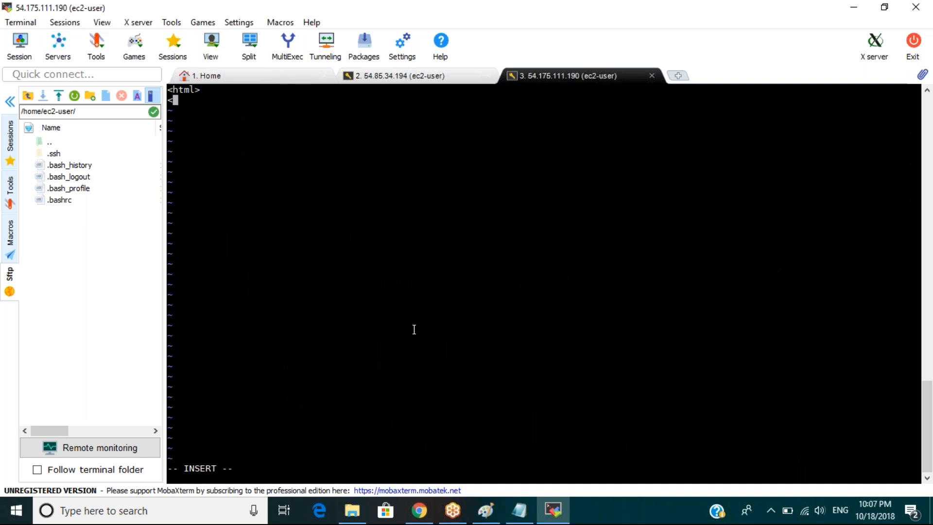
text(title>MyTestServer1)
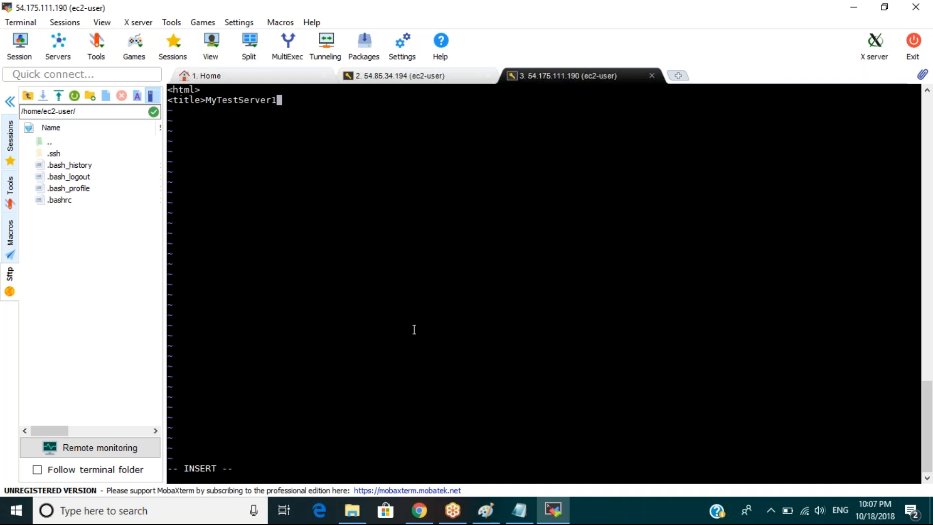
text(</title>)
key(Return)
Add the body 'This is my first server' and closing </html>, then try saving with :wq.
text(<Heading)
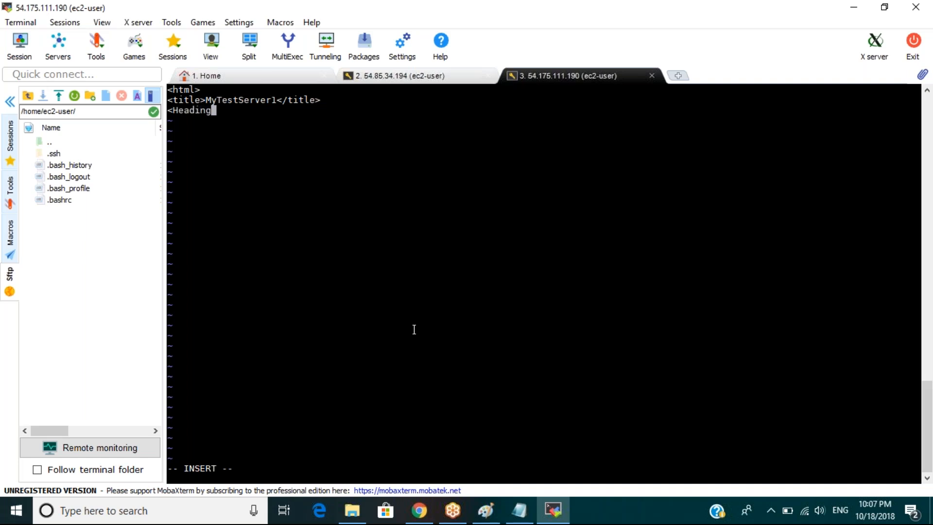
key(BackSpace)
key(BackSpace)
key(BackSpace)
key(BackSpace)
key(BackSpace)
key(BackSpace)
key(BackSpace)
text(body> This i)
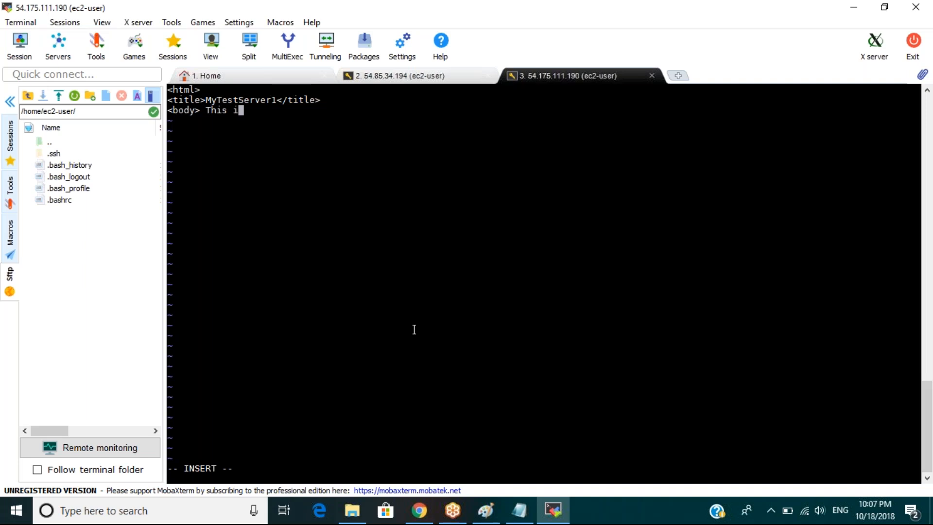
text(s my first server </bo)
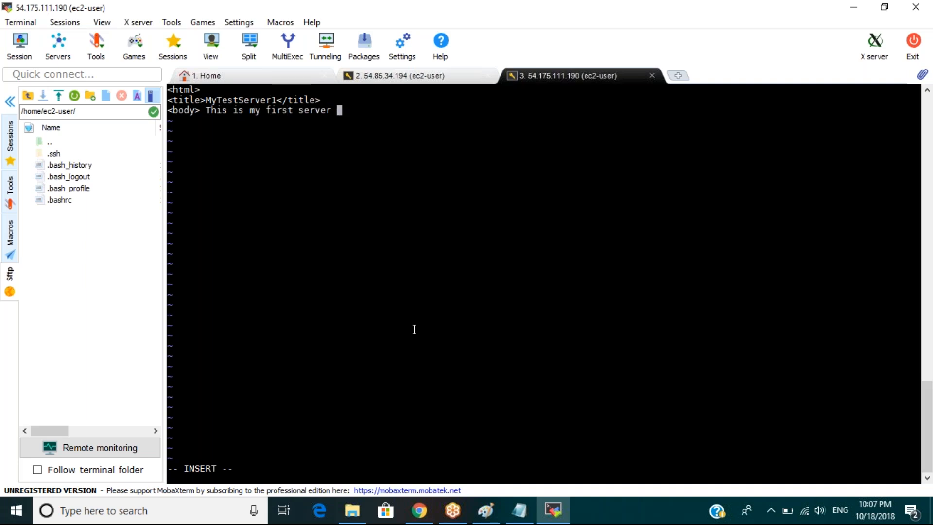
text(dy>)
key(Return)
text(</html>)
key(Escape)
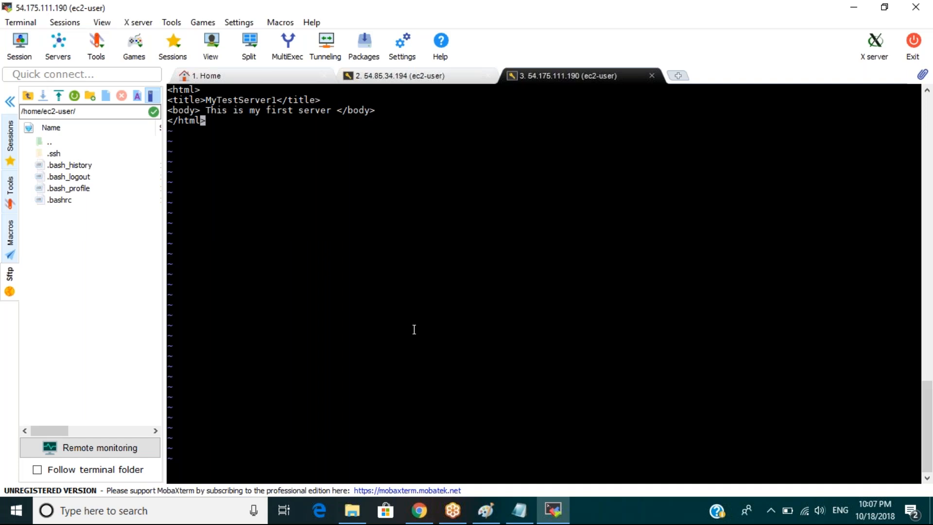
text(:wq)
key(Return)
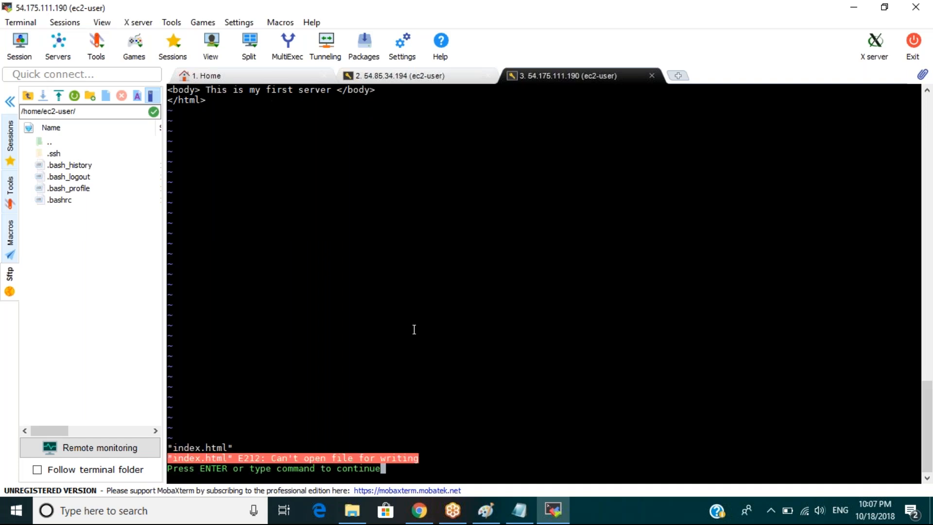
After the write error, copy the four HTML lines and quit vi without saving.
text(:wq)
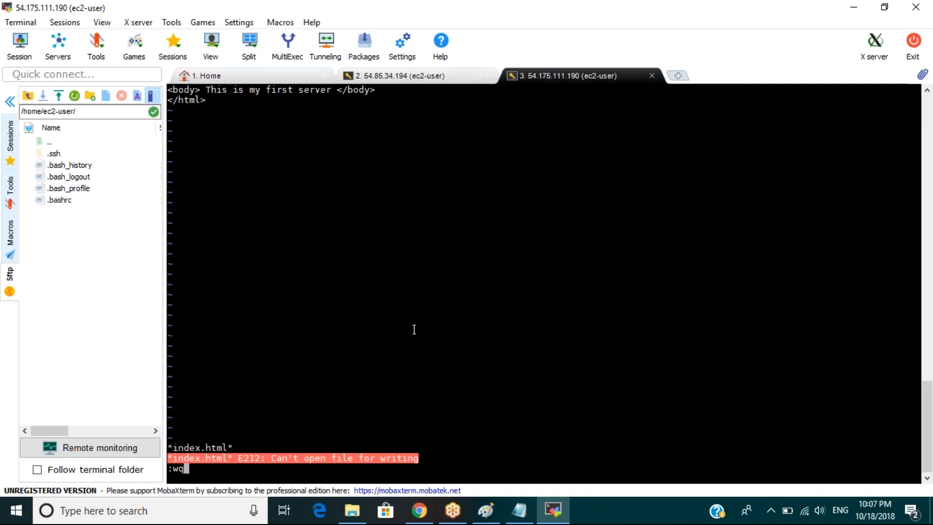
key(Return)
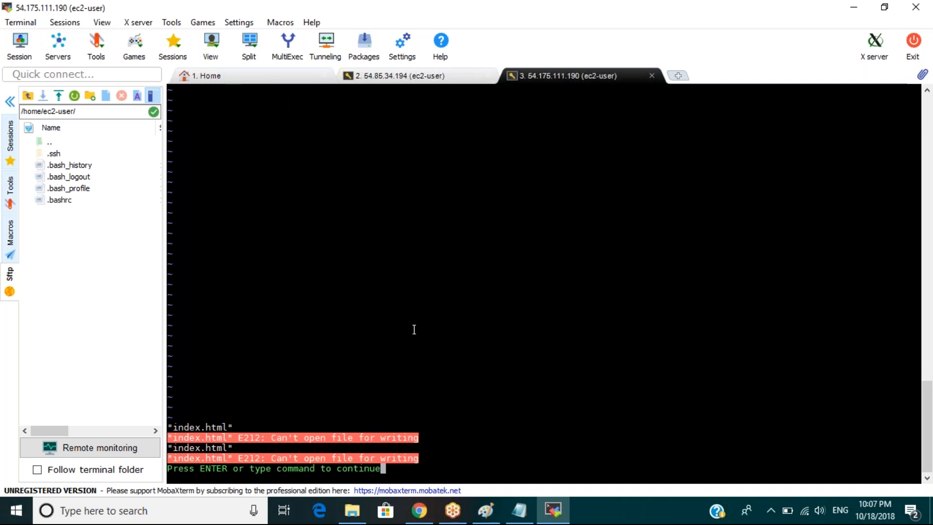
key(Return)
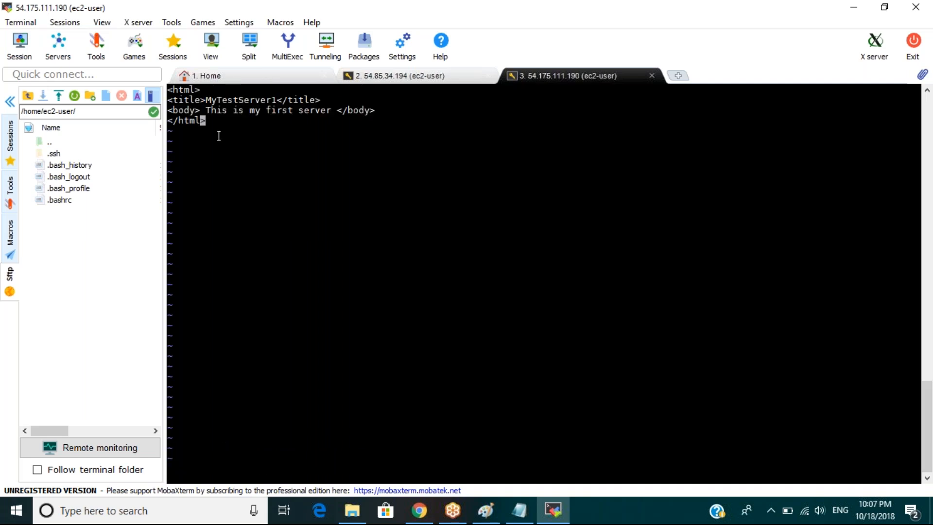
drag(213, 122, 168, 91)
text(:q!)
key(Return)
Reopen index.html with sudo vi, paste the HTML lines, and save with :wq.
key(Up)
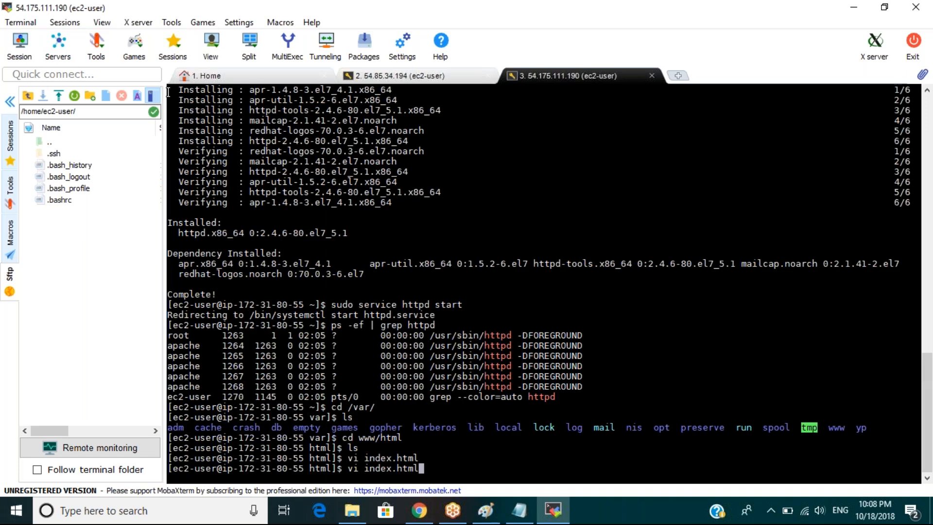
key(Home)
text(sudo)
key(Return)
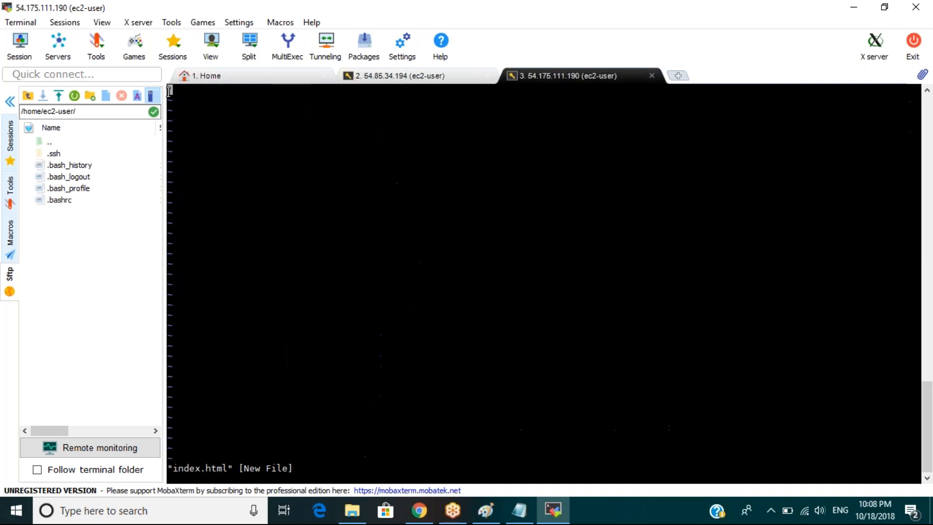
right_click(169, 91)
click(195, 146)
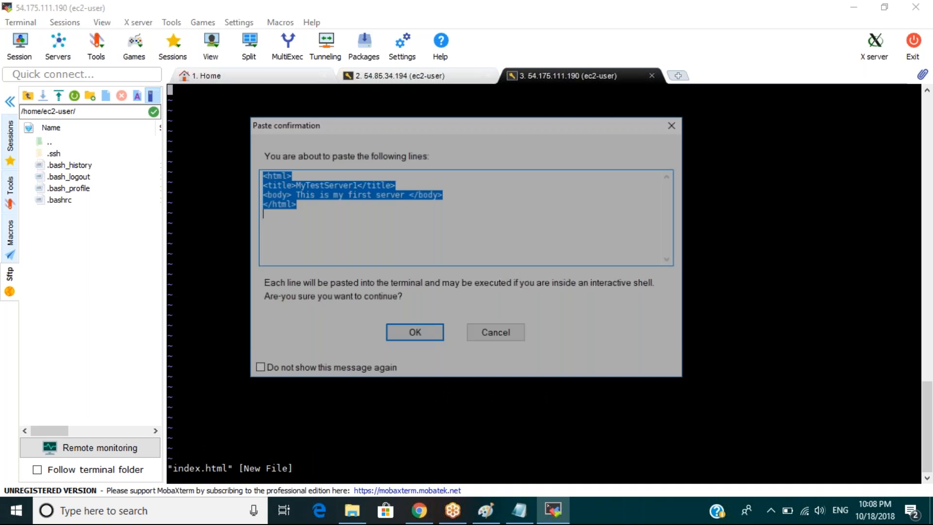
key(Return)
key(Escape)
text(:wq)
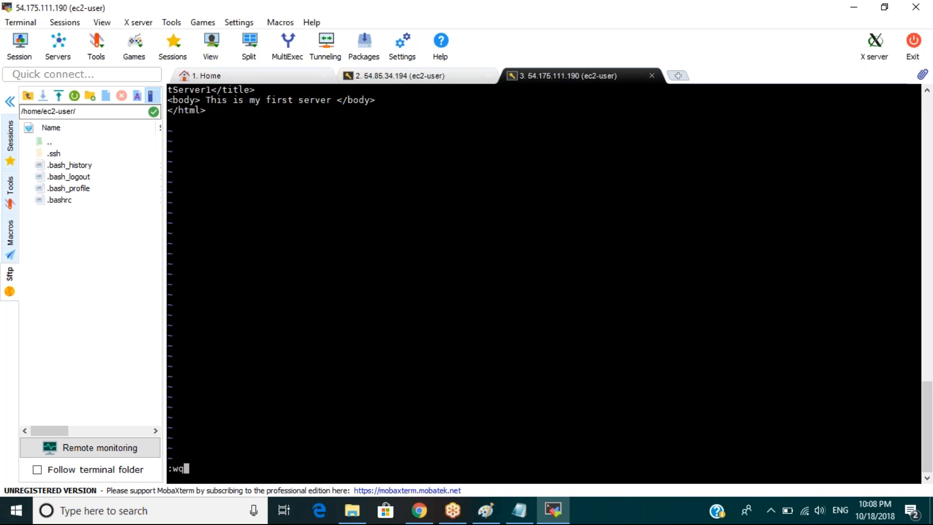
key(Return)
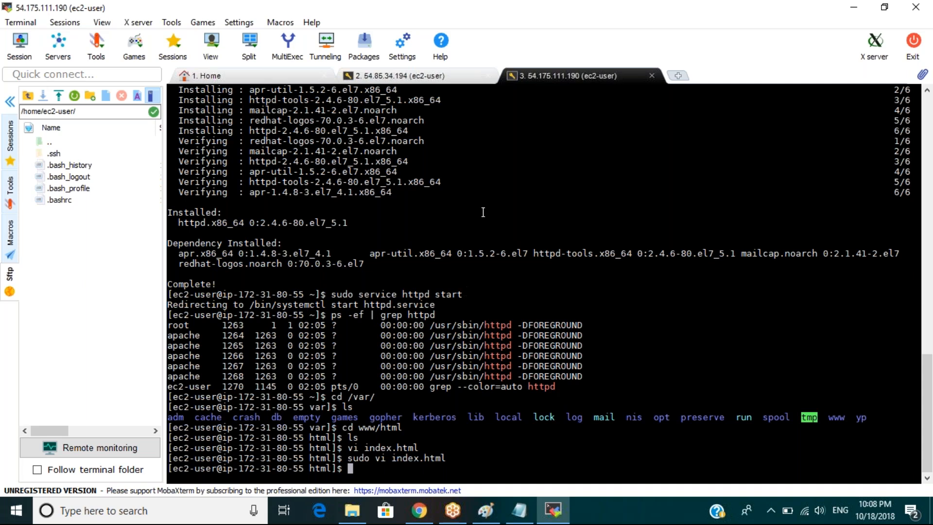
click(421, 510)
Reload the 54.175.111.190 tab to see the page reading 'This is my first server'.
click(660, 10)
key(Return)
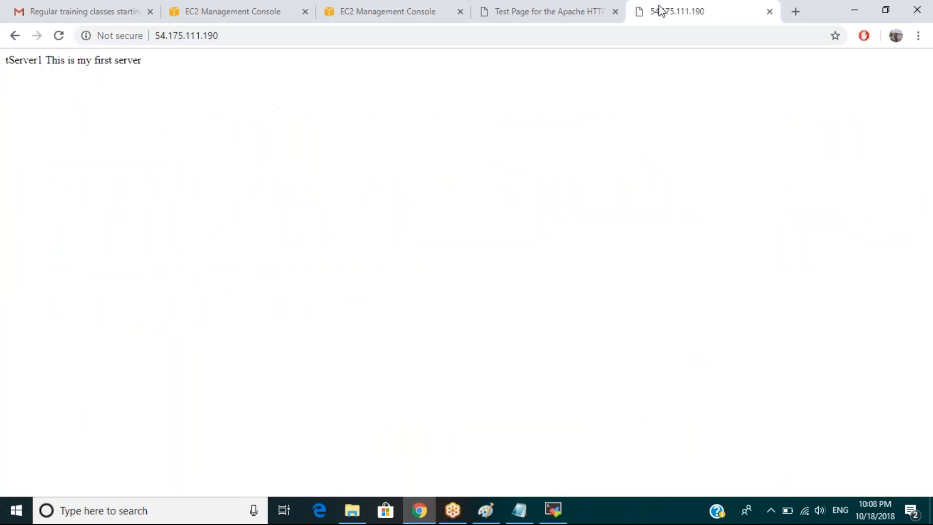
drag(46, 60, 142, 66)
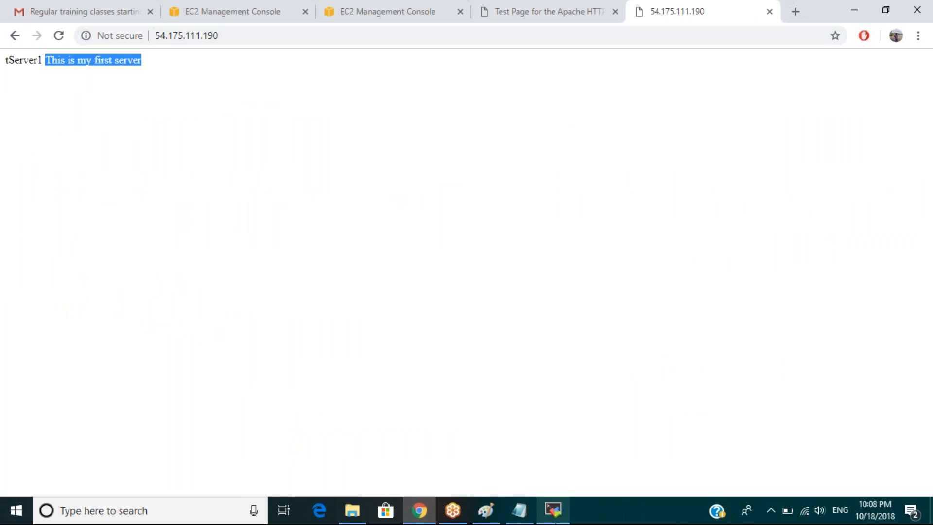
click(553, 511)
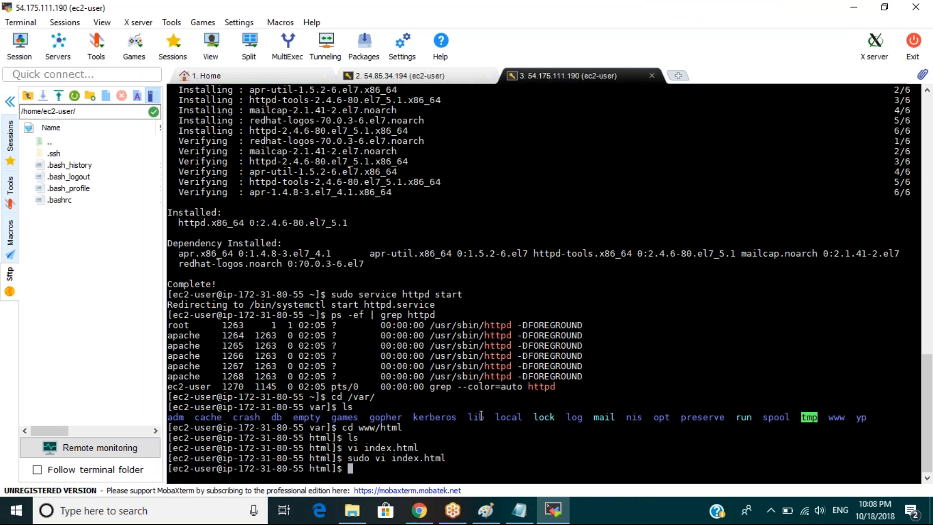
Reopen index.html with sudo vi and change 'first' to '2nd' in the body line.
key(Up)
key(Return)
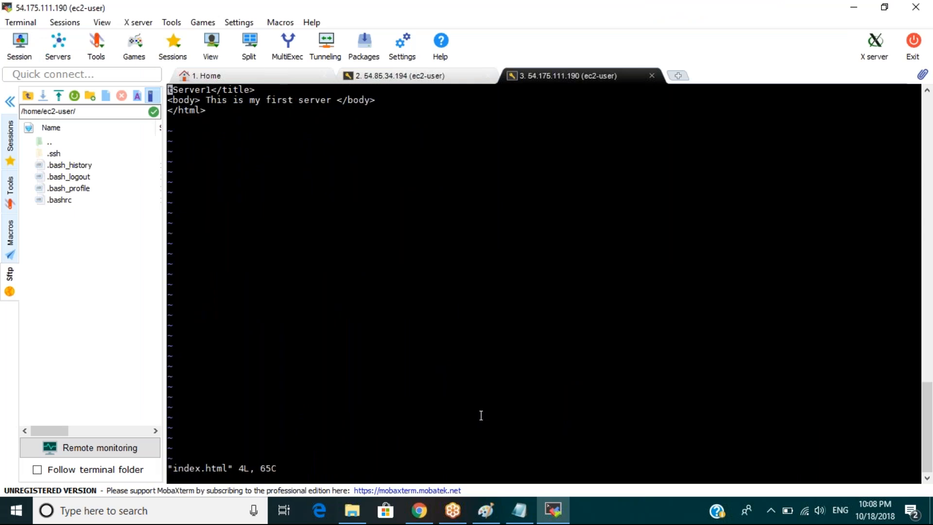
key(Down)
key(Right)
key(Right)
key(Right)
key(Right)
key(Right)
key(Right)
key(Right)
key(Right)
key(Right)
key(Right)
key(Right)
key(Right)
key(Right)
key(Right)
key(Right)
key(Right)
key(Right)
key(Right)
key(Right)
key(Left)
key(x)
key(x)
key(x)
key(x)
key(x)
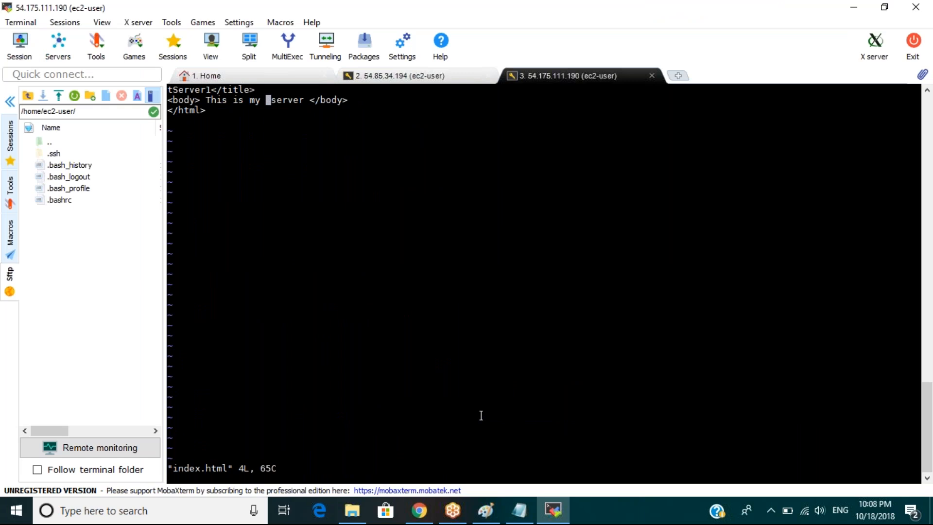
text(i2nd)
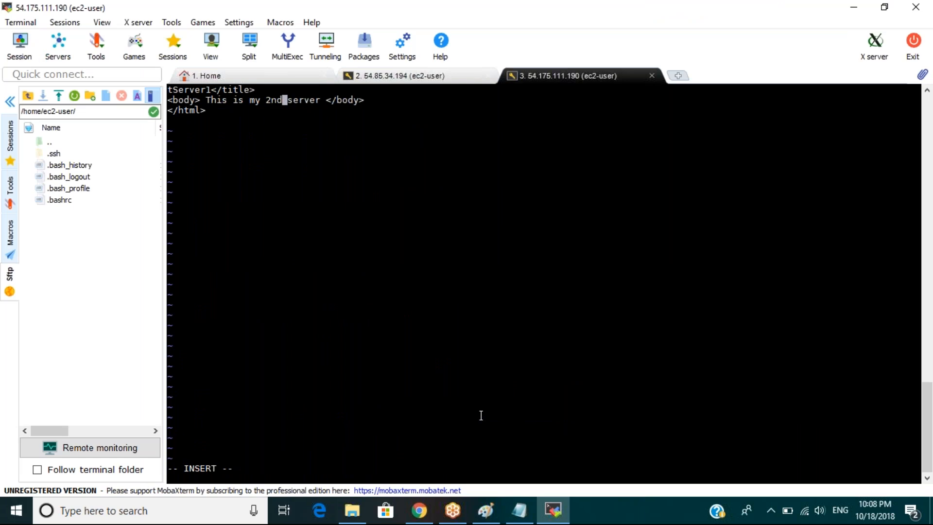
key(Escape)
Repair the title line so it reads <title>MyTestServer1</title>.
key(Up)
key(Left)
key(Left)
key(Left)
key(Left)
key(Left)
key(Left)
key(Left)
key(Left)
key(Left)
key(Left)
key(Left)
key(Left)
key(Left)
key(Left)
key(Left)
text(i)
text(xxx)
key(Escape)
key(x)
key(x)
key(x)
key(x)
key(x)
key(x)
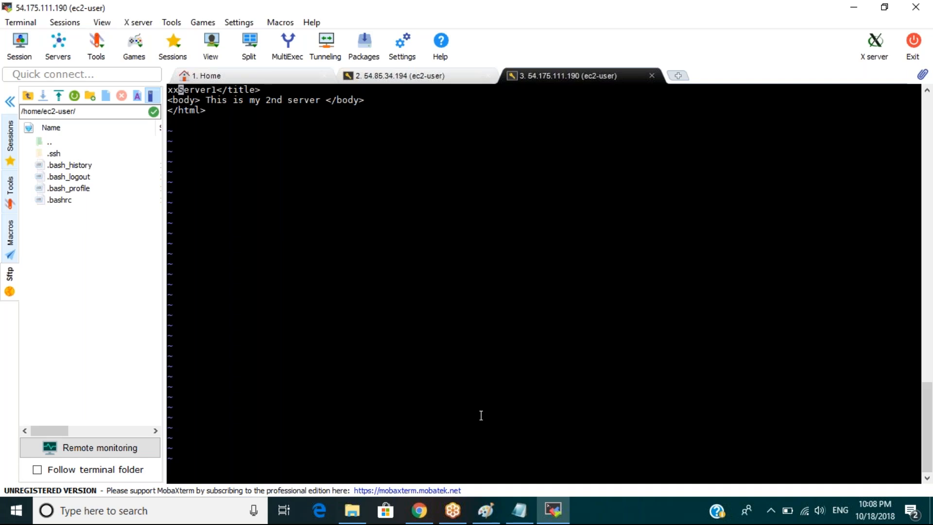
key(x)
key(x)
key(Left)
key(Left)
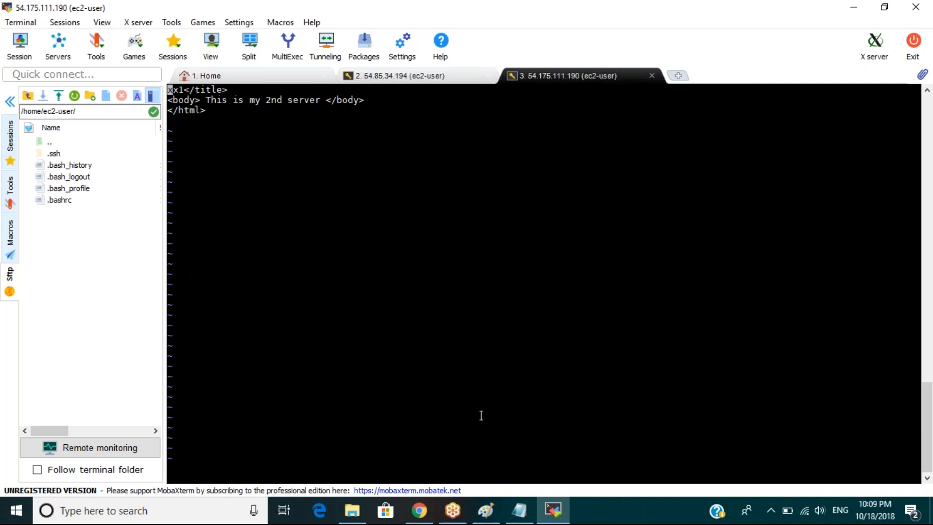
key(x)
key(x)
key(x)
text(ile)
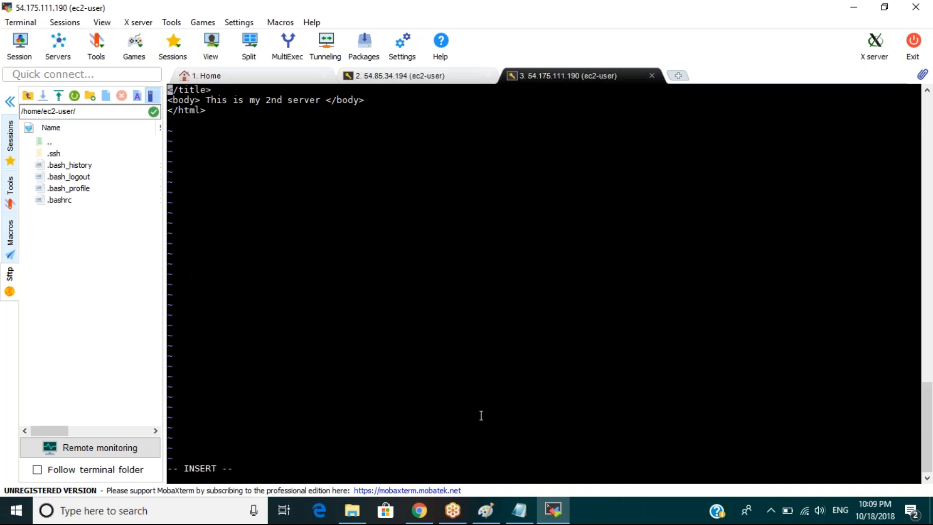
text(</title)
key(BackSpace)
key(BackSpace)
text(tle>)
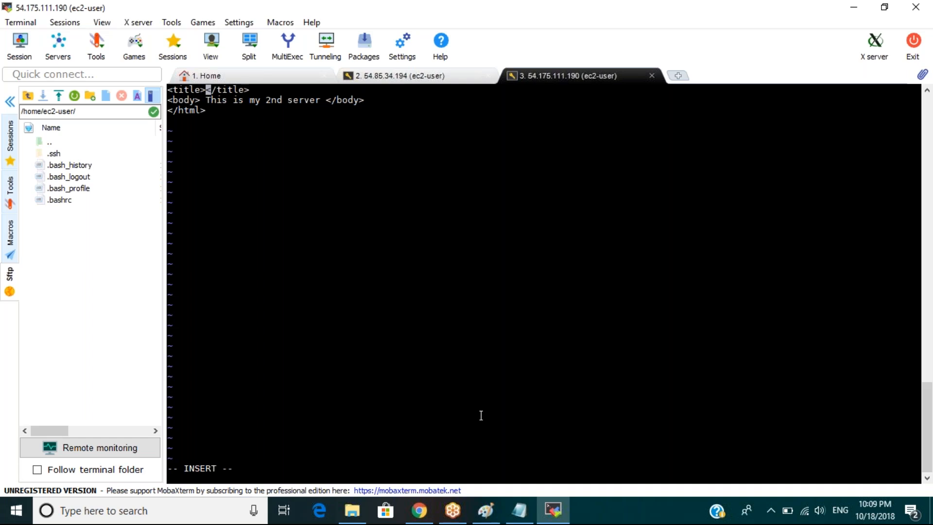
text(MyTestServer1)
key(Escape)
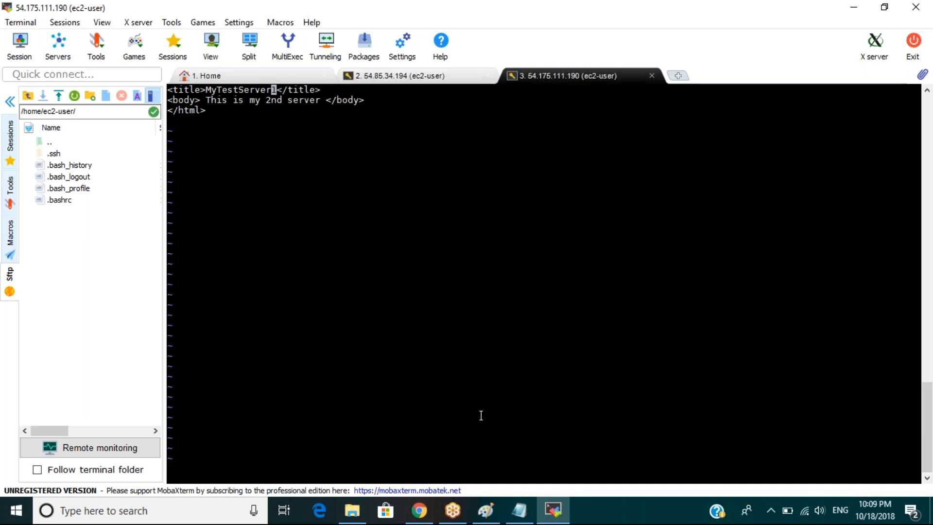
Restore the <html> line at the top and save index.html with :wq.
key(Left)
key(Left)
key(Left)
key(Left)
key(Left)
key(Left)
key(Left)
key(Left)
key(Left)
key(Left)
key(Left)
key(Left)
key(Left)
key(Left)
key(Left)
key(Left)
key(Left)
key(Left)
key(Left)
key(i)
key(Return)
key(Up)
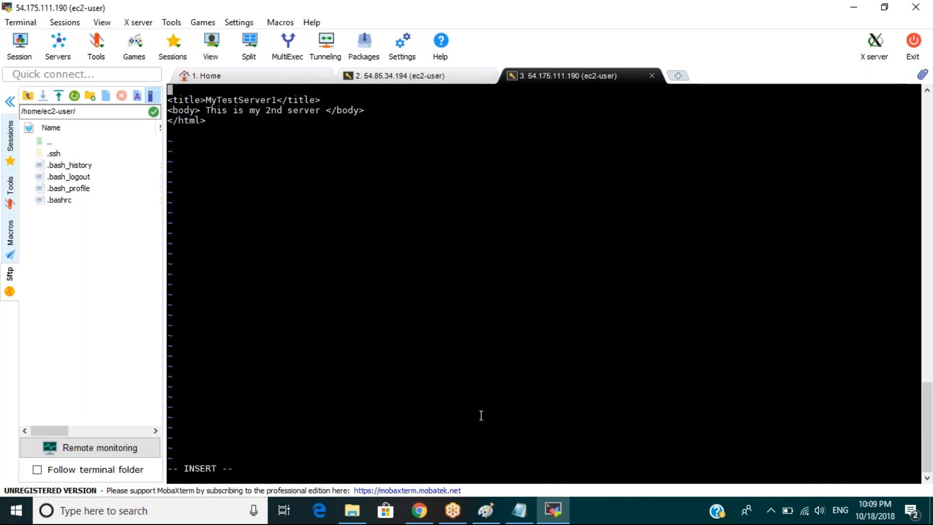
text(<ht)
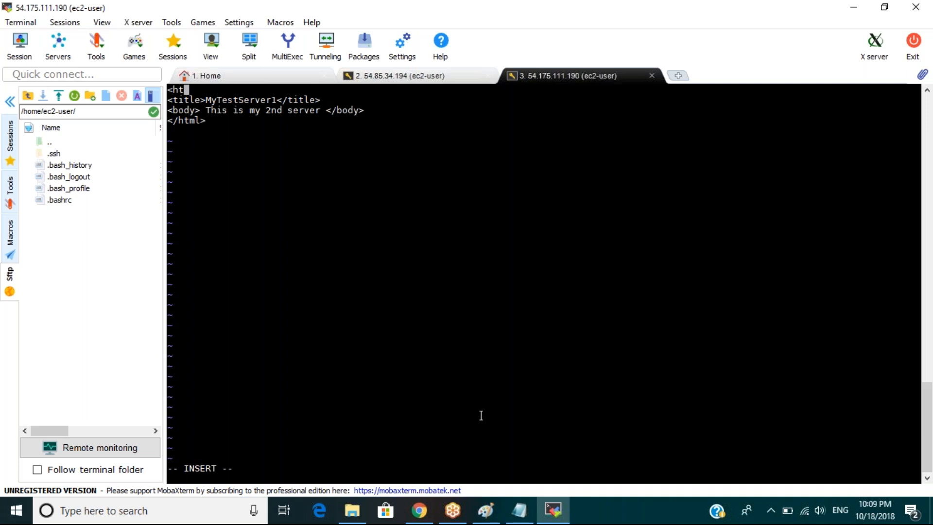
text(ml>)
key(Escape)
key(x)
text(:wq)
key(Return)
key(alt+Tab)
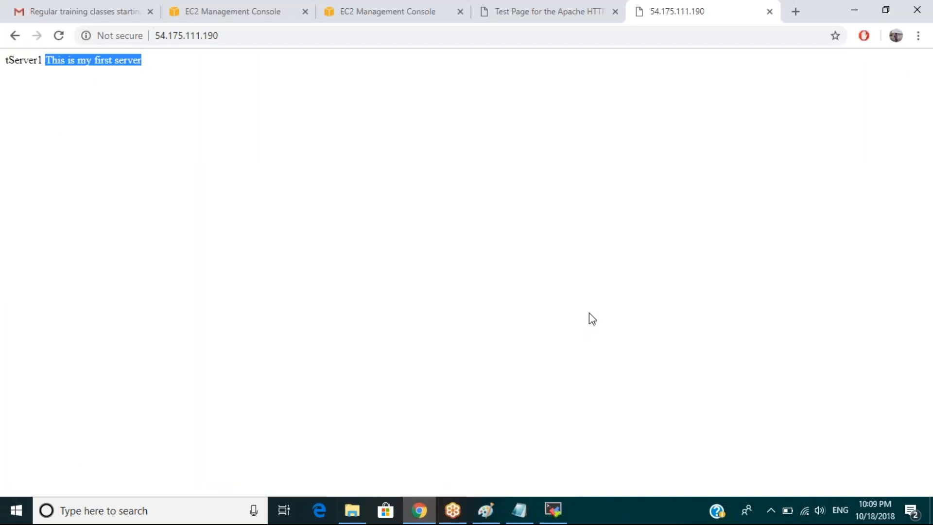
Reload 54.175.111.190 to see 'This is my 2nd server', then recall the sudo vi command.
key(F5)
key(F5)
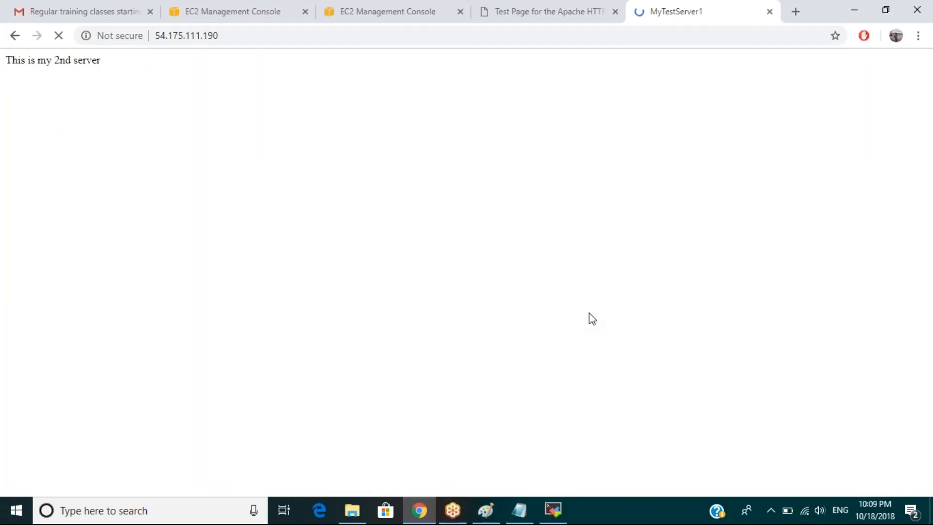
key(F5)
click(553, 510)
key(Up)
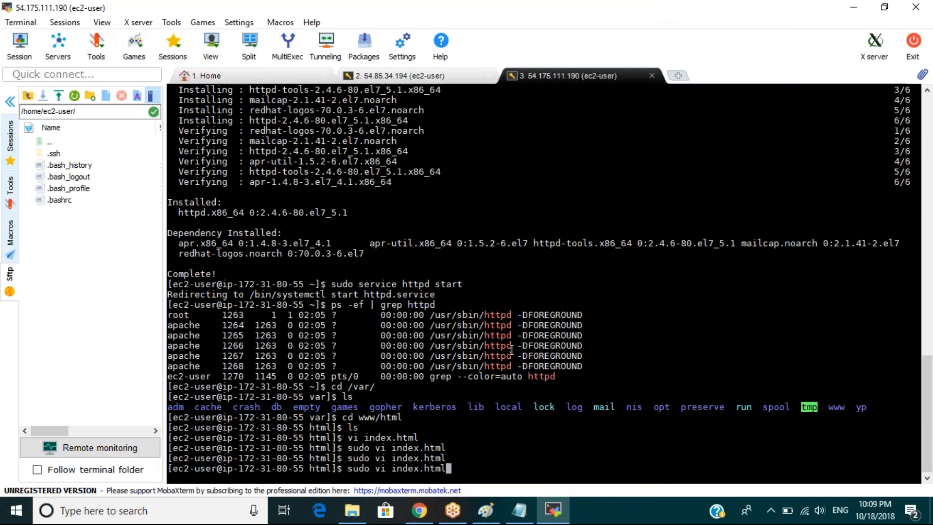
Reopen index.html, change the title to MyTestServer2, and save with :wq.
key(Return)
key(Right)
key(Right)
key(Right)
key(Right)
key(Right)
key(Right)
key(Right)
key(Right)
key(Right)
key(Right)
key(Right)
key(Right)
key(Right)
key(Right)
key(Right)
key(Right)
key(Right)
key(Right)
key(Right)
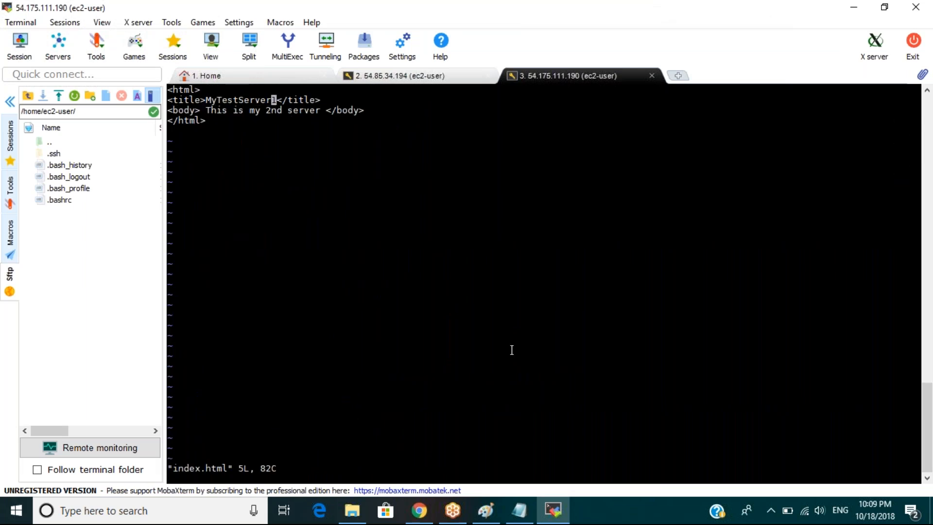
text(r2)
text(:wq)
key(Return)
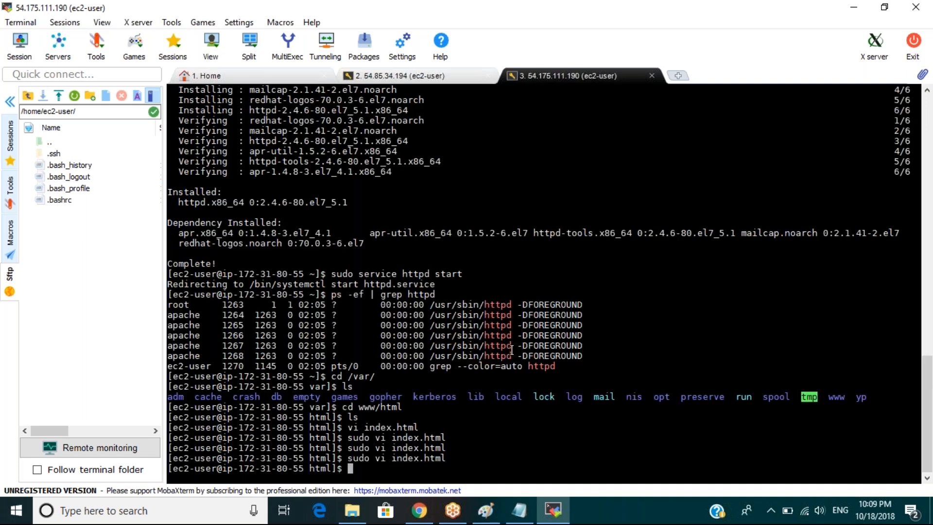
click(418, 510)
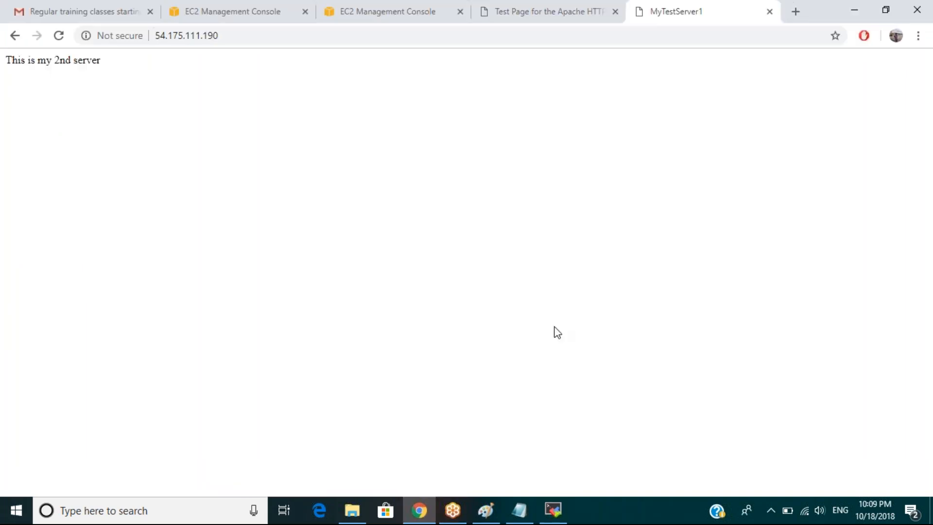
Reload to show the MyTestServer2 title, then glance at the other server's Apache test page.
key(F5)
click(511, 16)
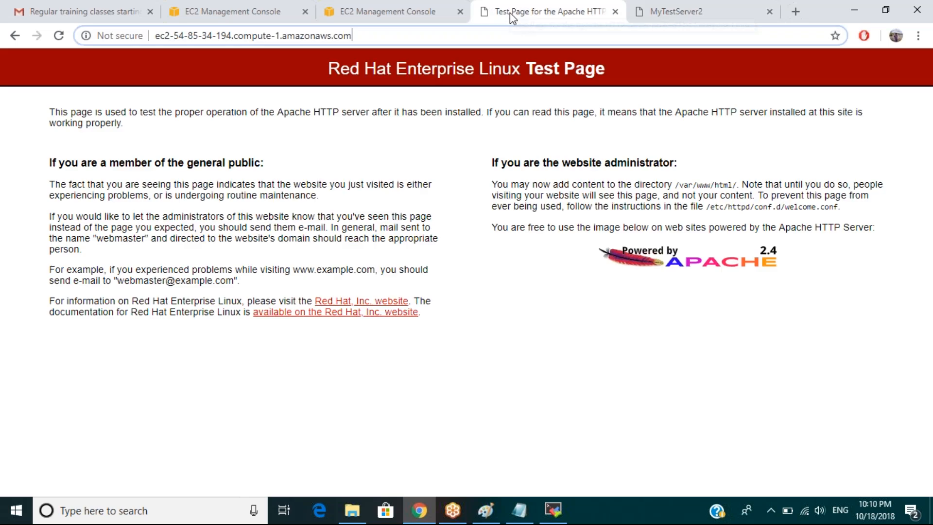
click(551, 508)
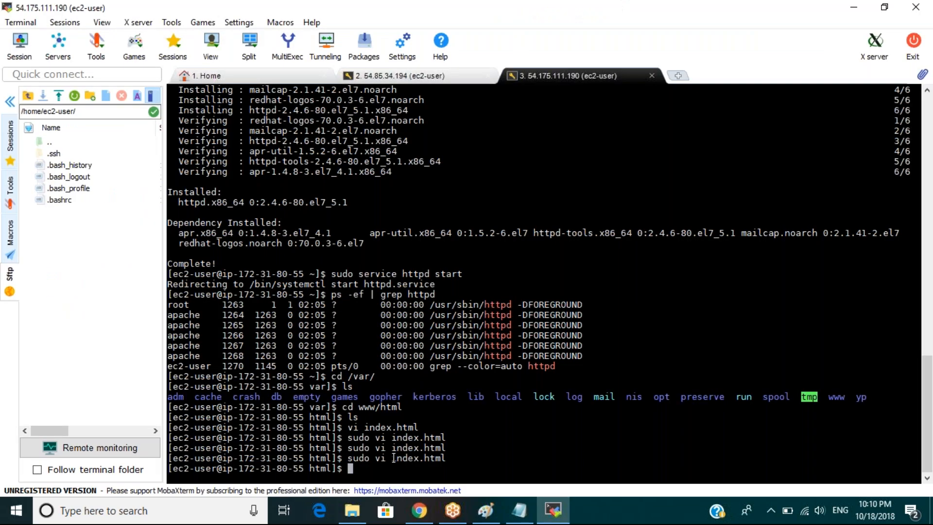
Run cat index.html to print the MyTestServer2 page, then copy its four HTML lines.
double_click(398, 459)
key(ctrl+c)
text(cat)
right_click(399, 459)
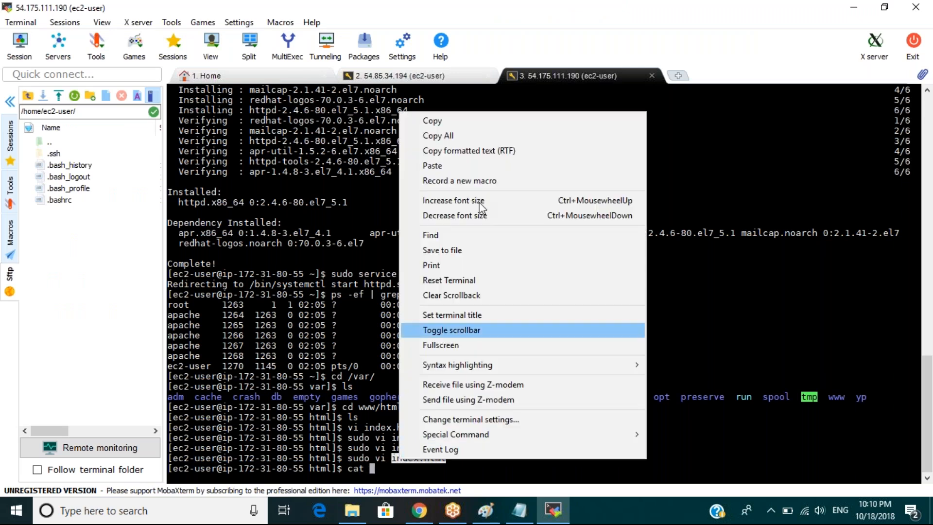
click(474, 168)
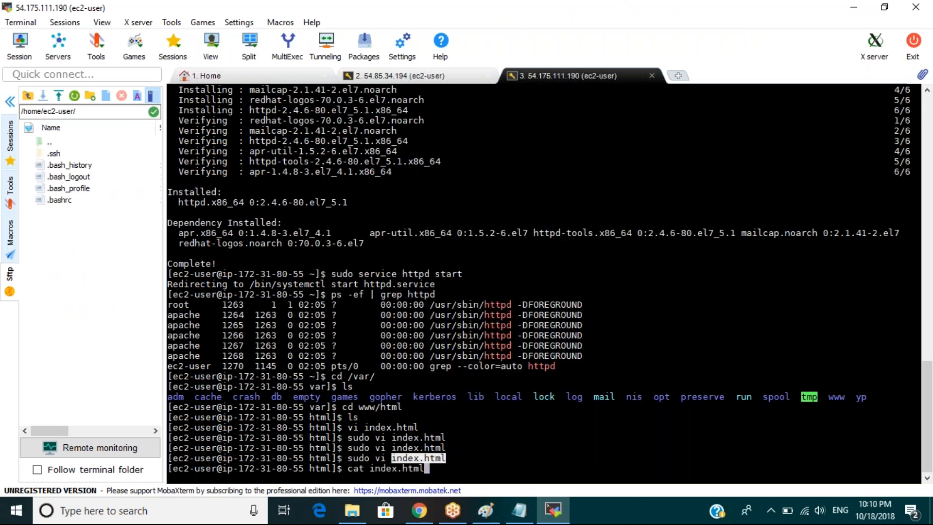
key(Return)
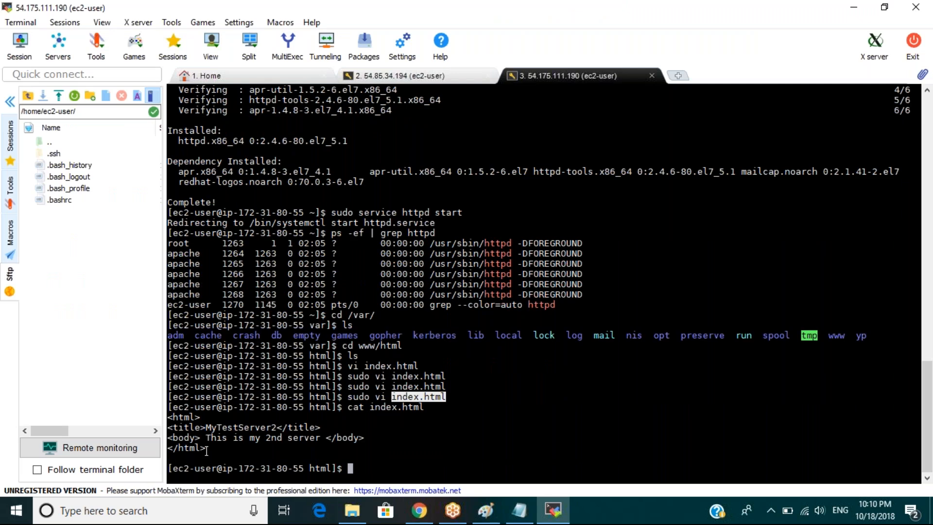
drag(207, 451, 168, 414)
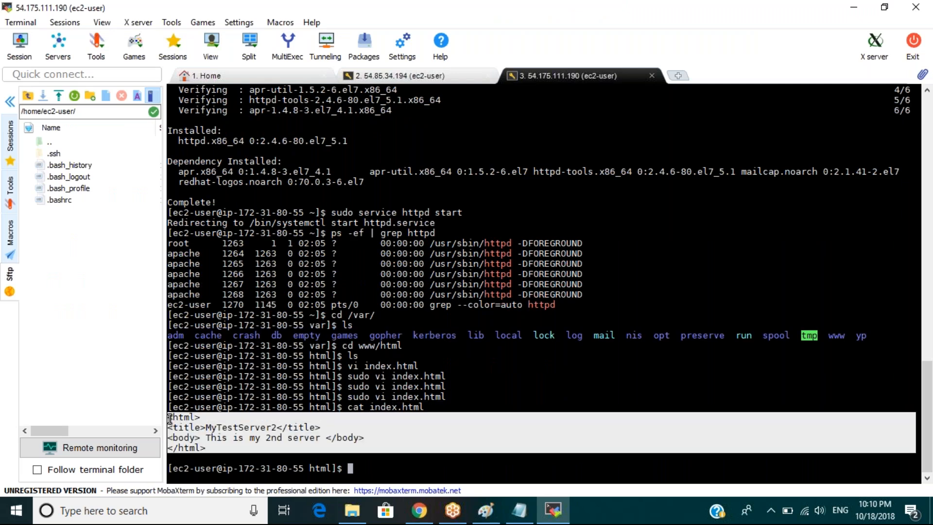
On the 54.85.34.194 session, go to /var/www/html and open a new index.html with sudo vi.
click(401, 80)
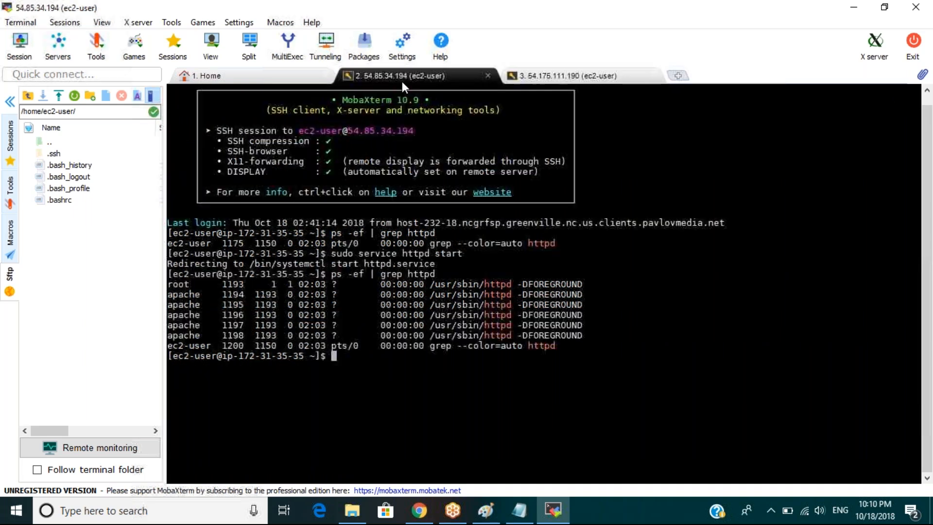
text(cd /var/www/html)
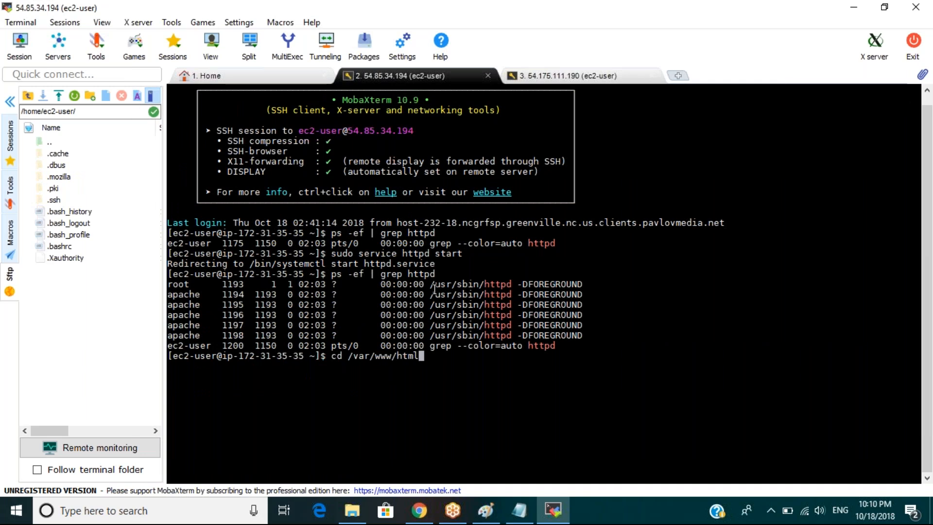
key(Return)
text(su)
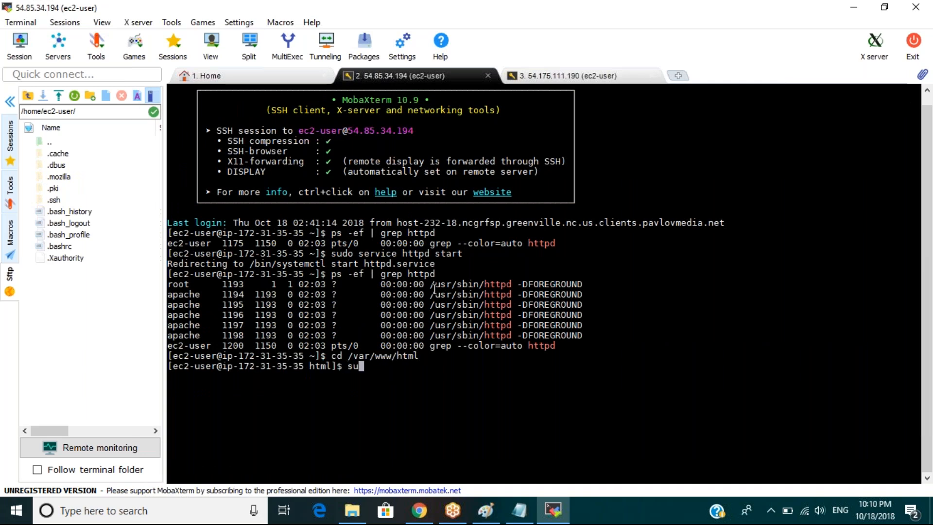
text(do vi indi)
key(BackSpace)
text(ex.html)
key(Return)
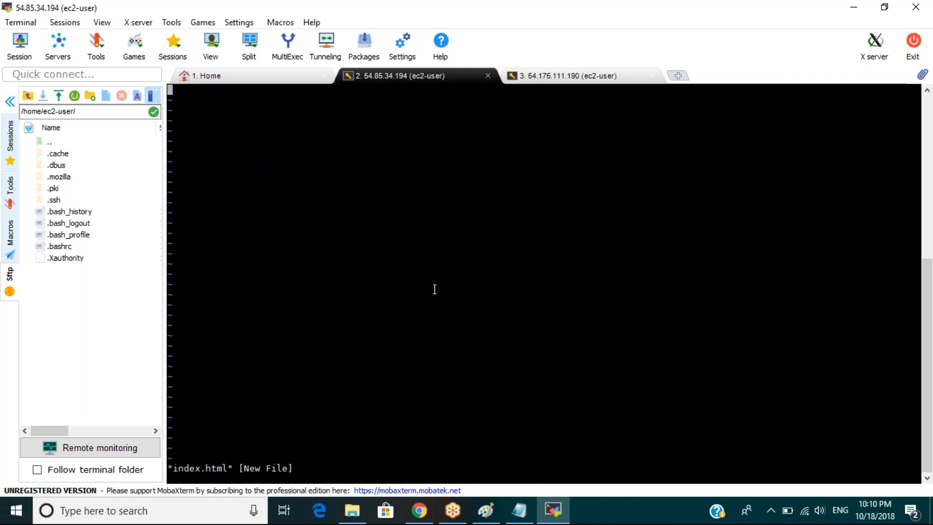
Paste the four copied MyTestServer2 HTML lines into index.html and save with :wq.
right_click(435, 289)
click(479, 202)
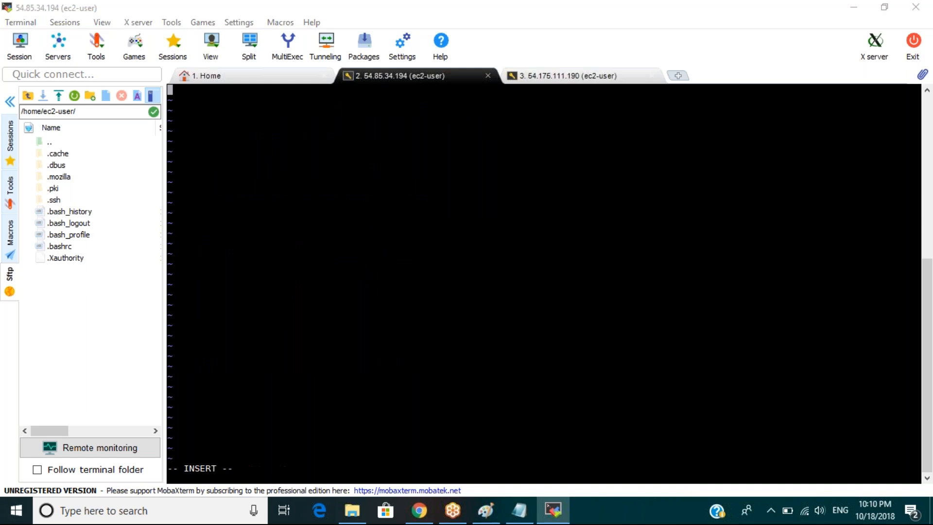
key(Return)
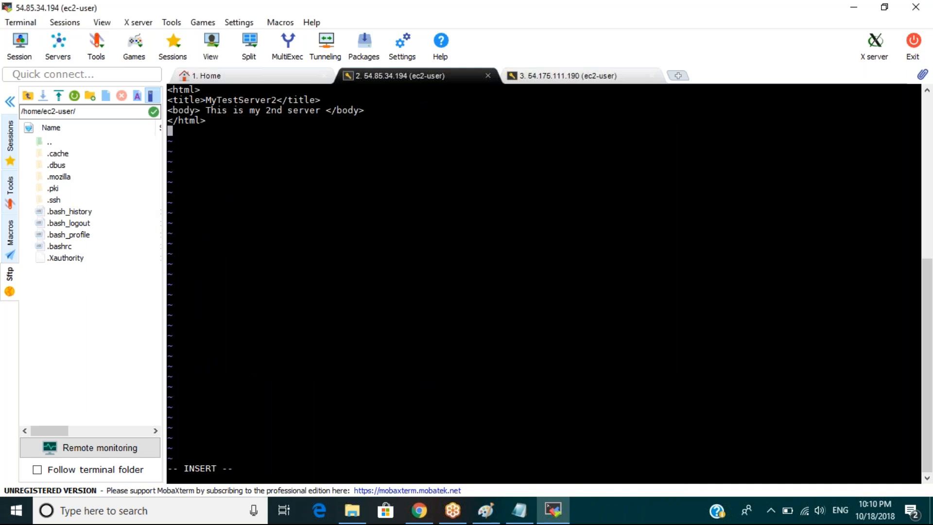
key(Escape)
text(:wq)
key(Return)
Load the 54.85.34.194 page showing 'This is my 2nd server', then reopen index.html in vi.
click(418, 510)
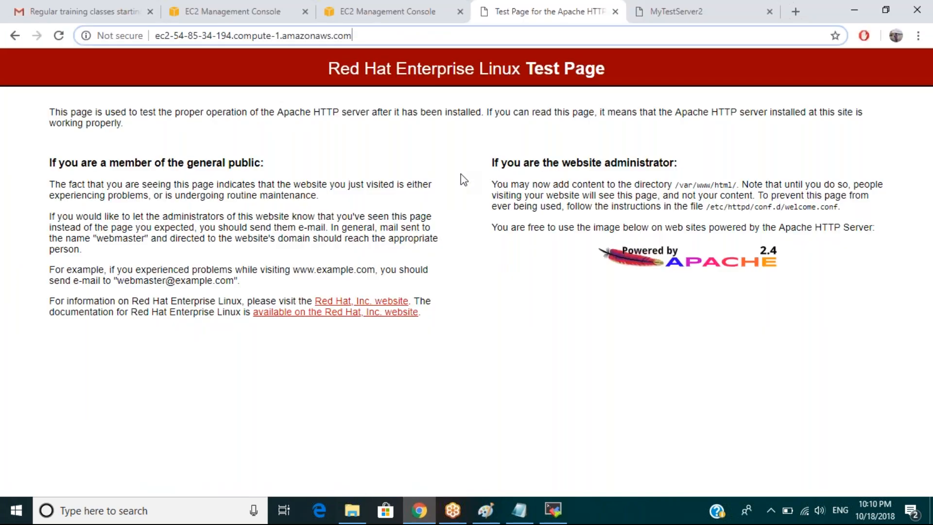
key(Return)
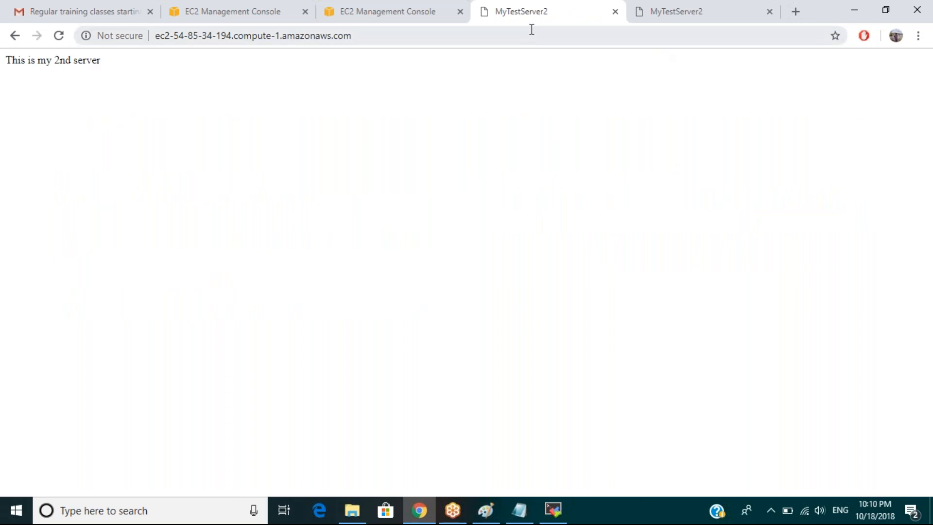
click(553, 510)
key(Up)
key(Return)
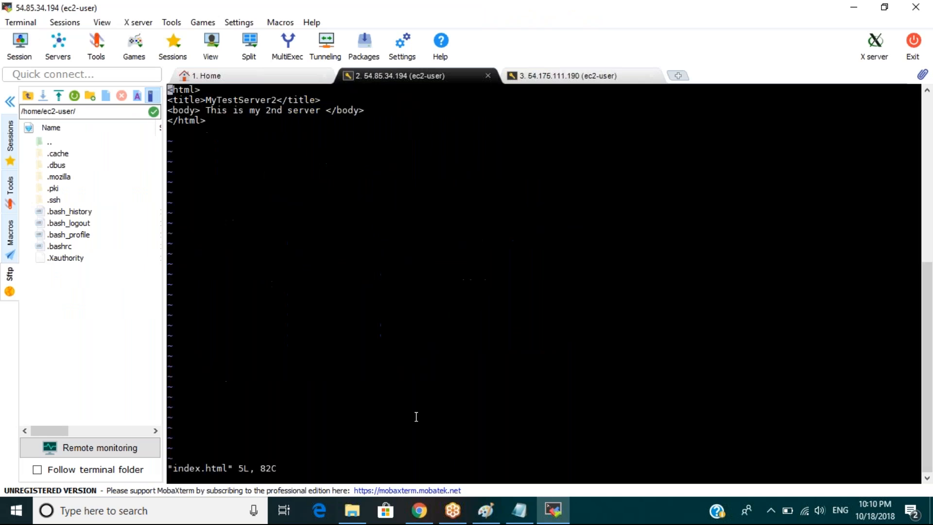
Edit index.html to title MyTestServer1 and body 'This is my 1st server', saving with :wq.
key(Down)
key(Right)
key(Right)
key(Right)
key(Right)
key(Right)
key(Right)
key(Right)
key(Right)
key(Right)
key(Right)
key(Right)
key(Right)
key(Right)
key(Right)
key(Right)
key(Right)
key(Right)
key(Right)
key(Right)
key(Down)
key(Left)
key(x)
key(x)
key(x)
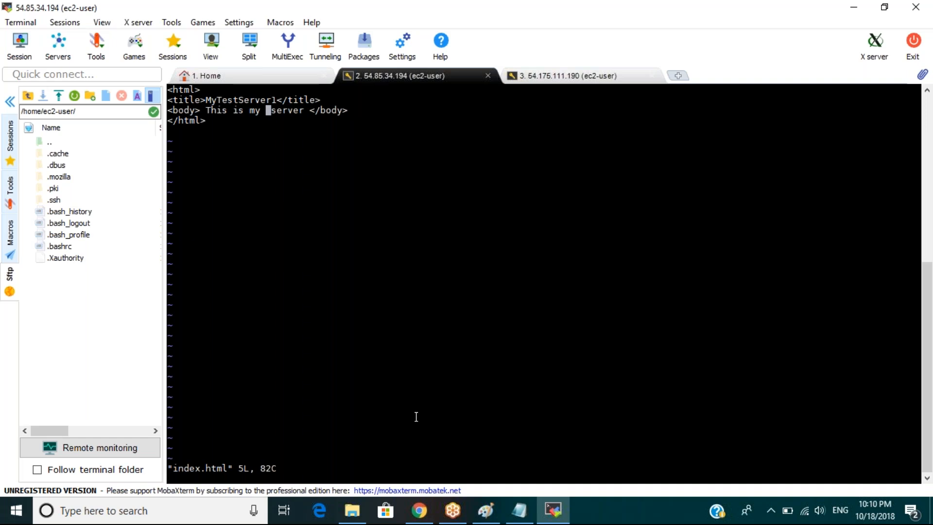
key(i)
text(1st)
key(Escape)
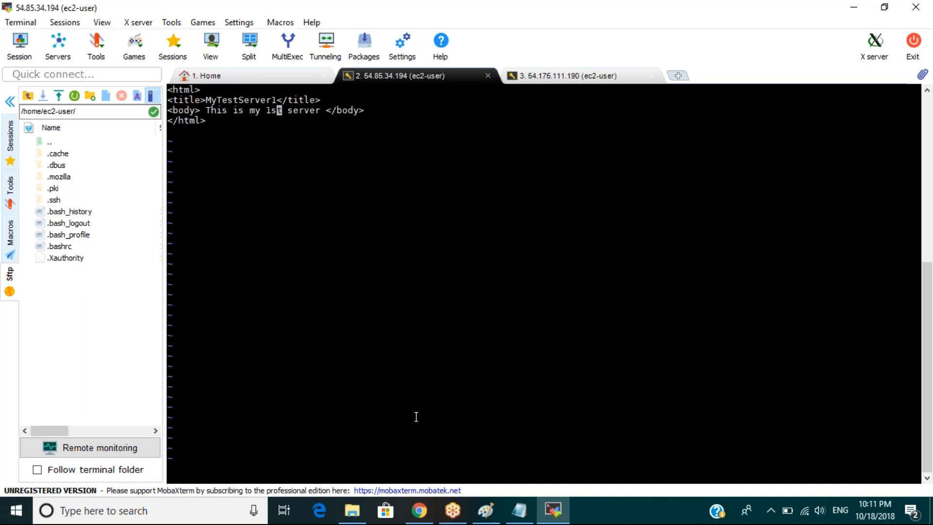
text(:wq)
key(Return)
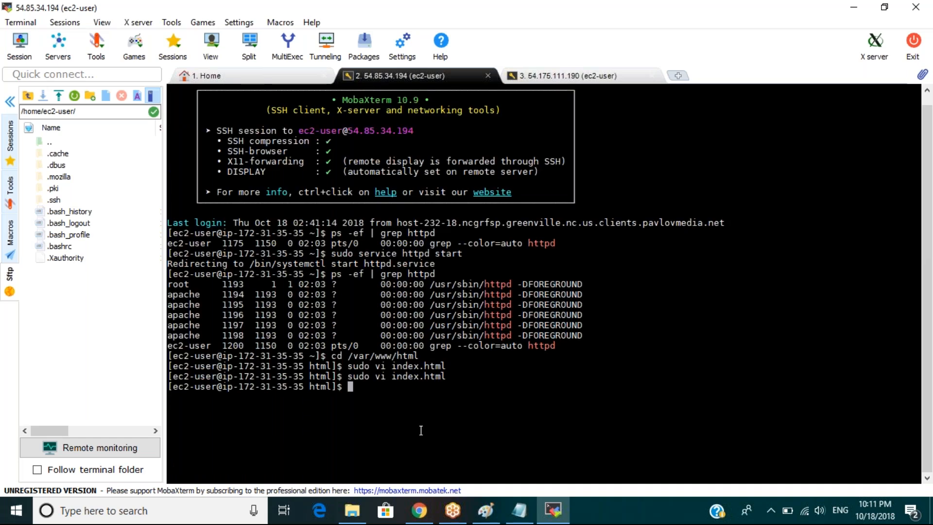
click(413, 518)
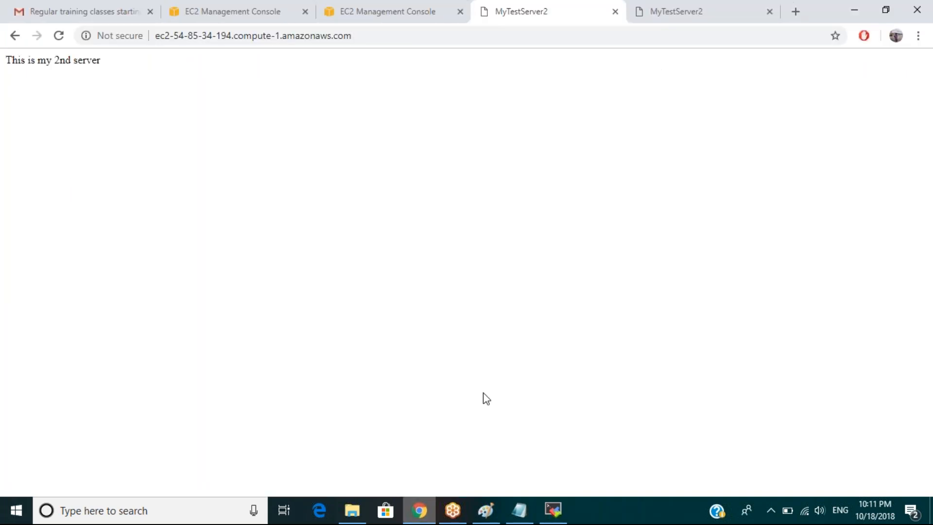
Refresh the MyTestServer1 and MyTestServer2 tabs to show '1st server' and '2nd server', then return to EC2 instances.
key(F5)
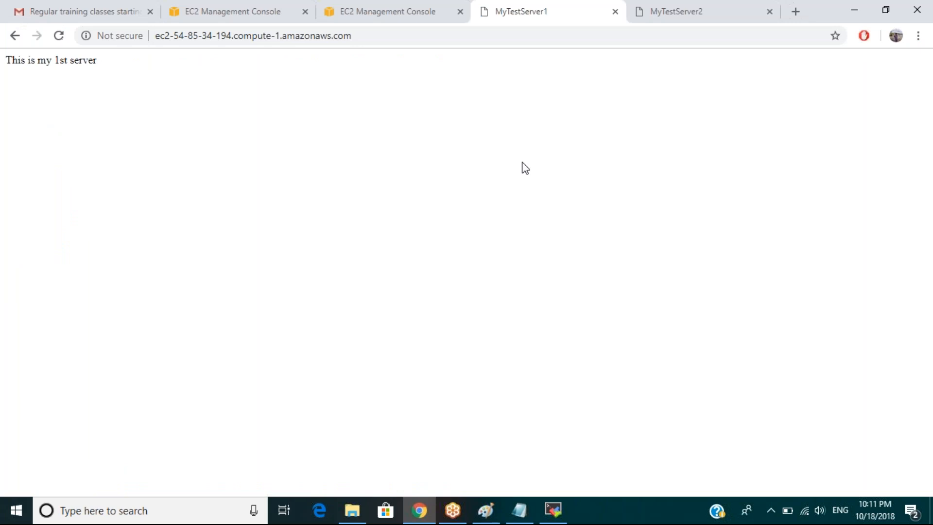
click(675, 15)
key(F5)
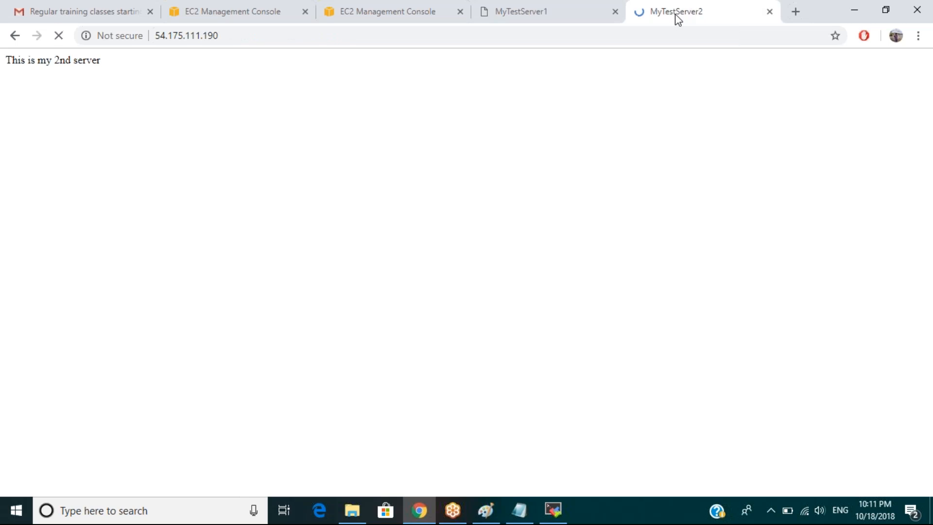
click(535, 19)
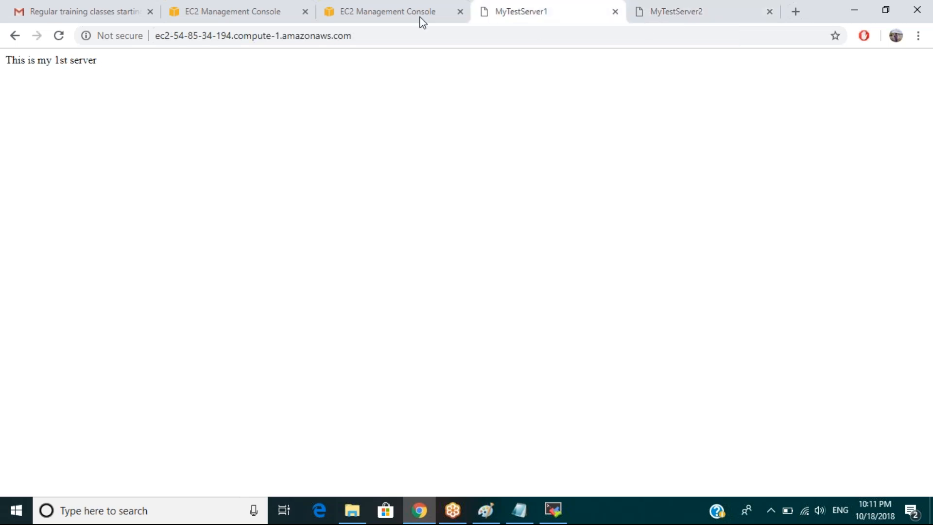
click(400, 15)
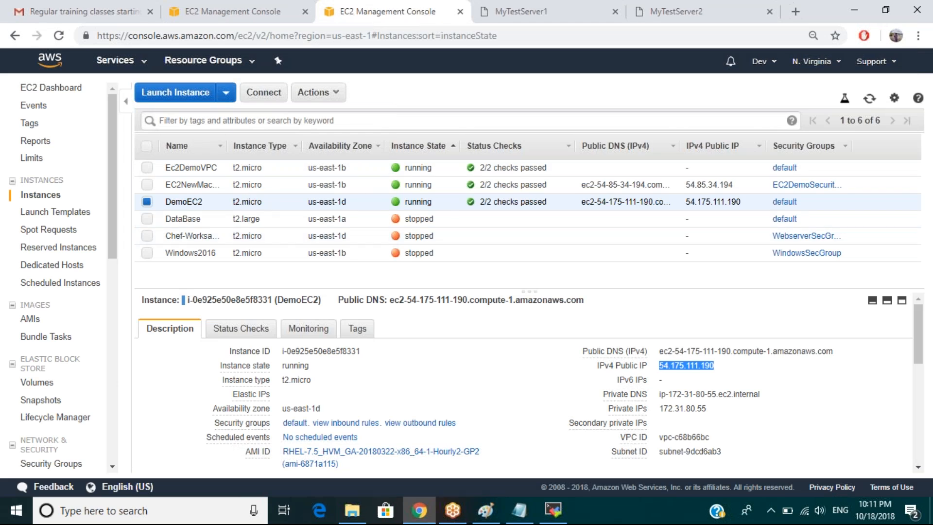
Register both instances as ELBDemoTGTGrp targets on port 80 and save.
click(223, 13)
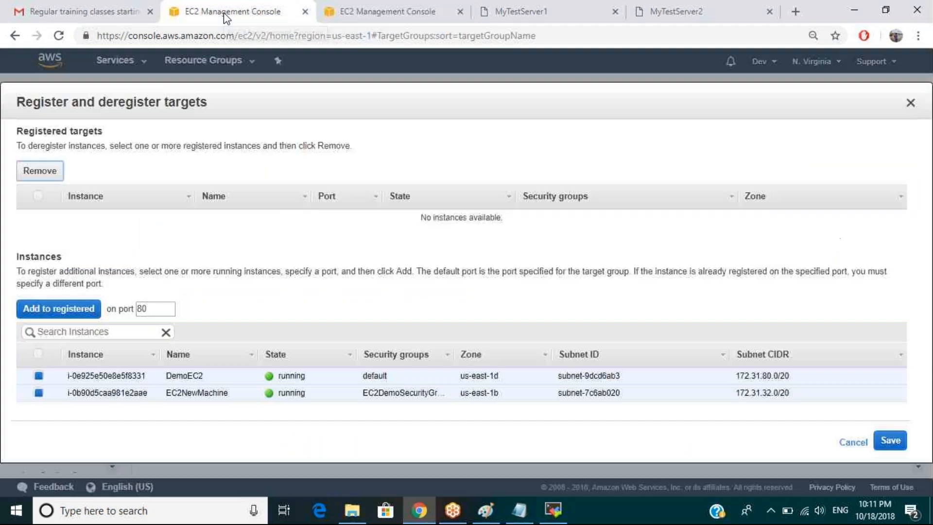
click(67, 313)
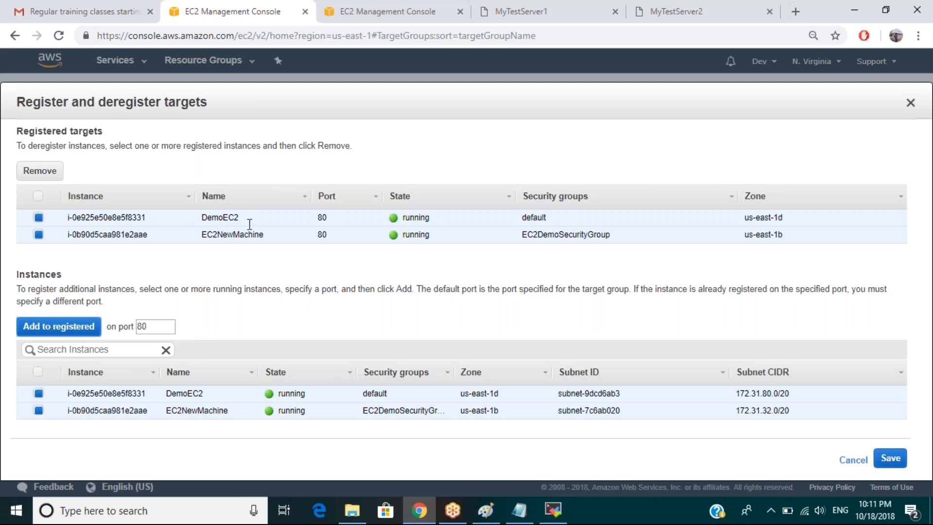
click(895, 460)
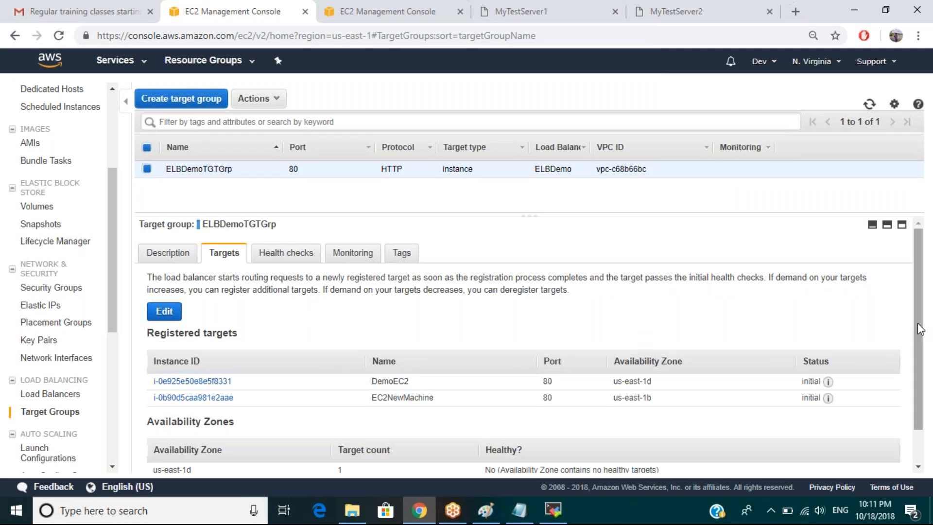
Show ELBDemoTGTGrp's Description: HTTP on port 80, instance targets, load balancer ELBDemo.
drag(918, 359, 918, 408)
mouse_move(827, 344)
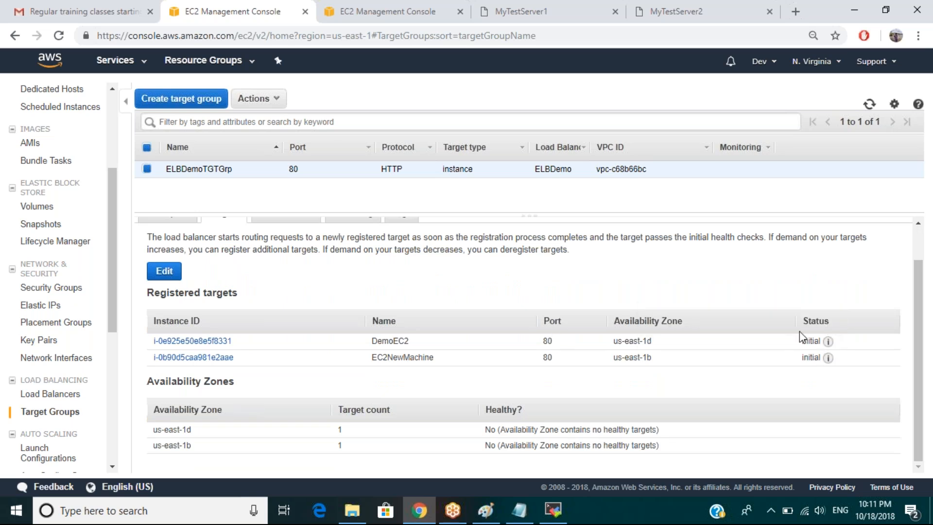
drag(918, 271, 918, 239)
click(162, 257)
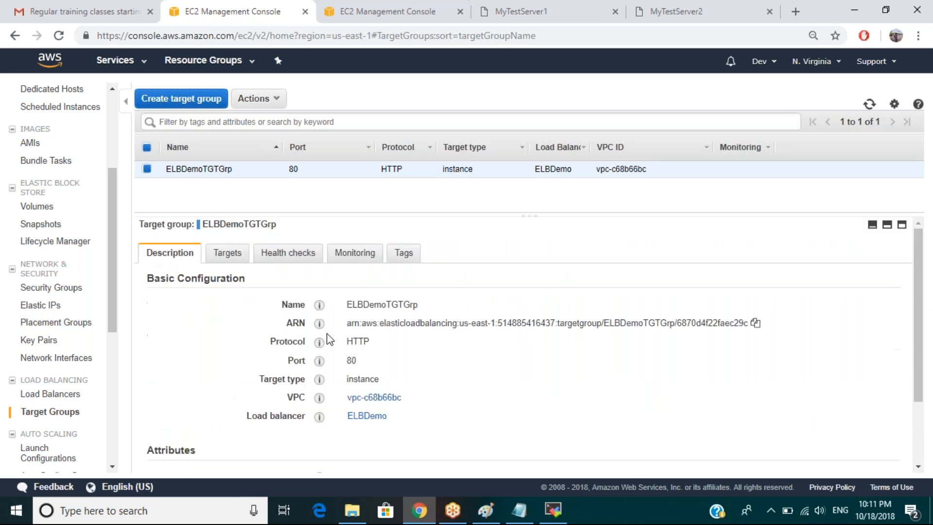
Copy ELBDemo's DNS name and load it in the other browser tab.
click(56, 394)
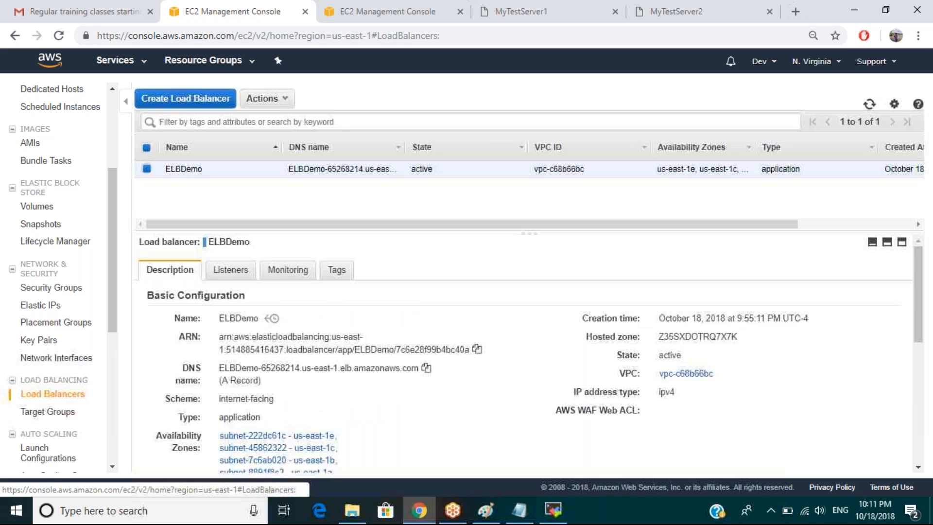
click(428, 374)
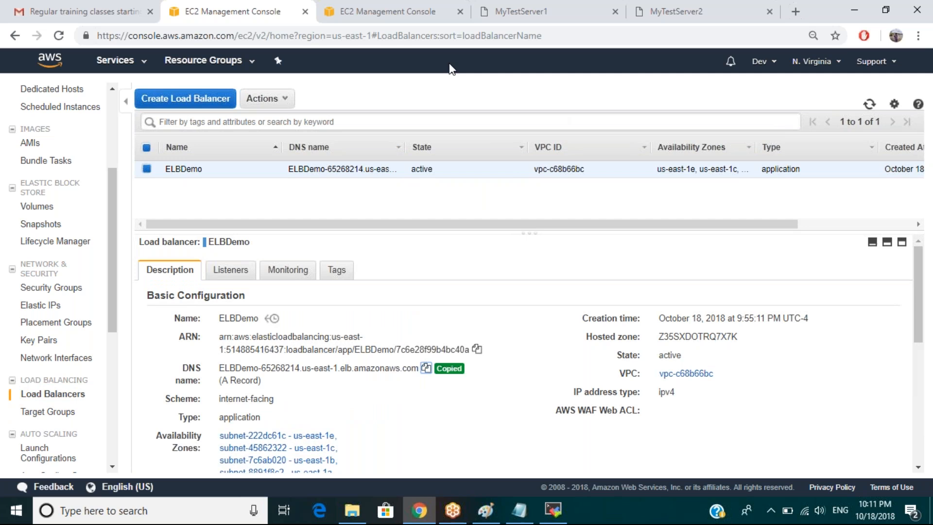
click(394, 22)
click(387, 36)
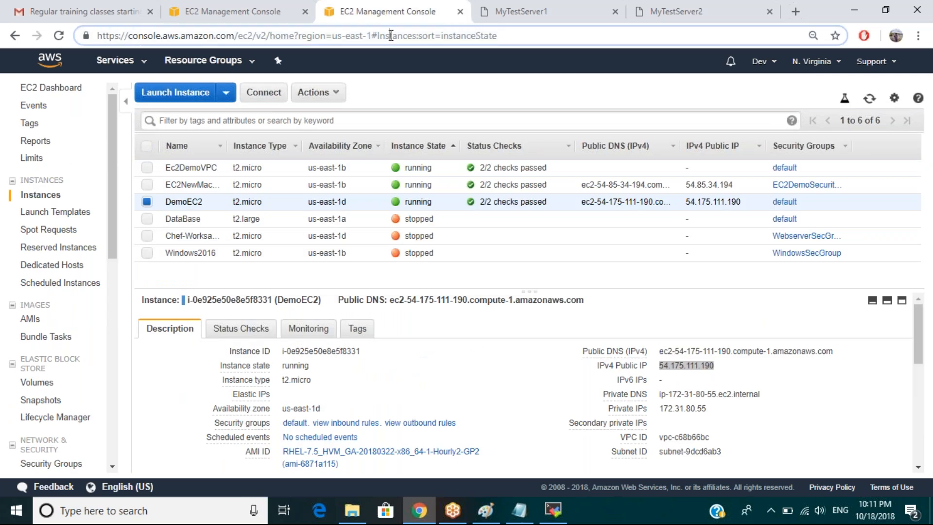
key(ctrl+v)
key(Return)
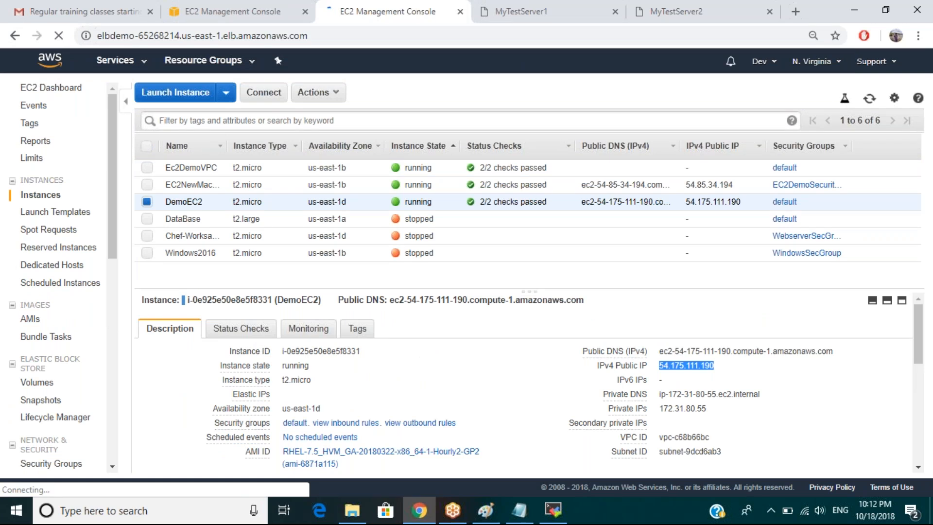
Check ELBDemoTGTGrp's Targets, Health checks and Monitoring, then see the DNS address still timing out.
click(252, 14)
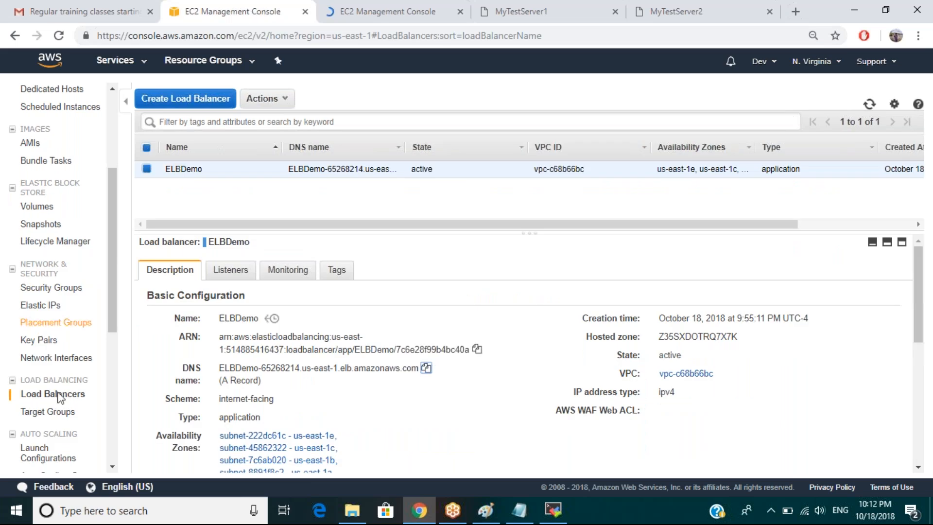
click(47, 413)
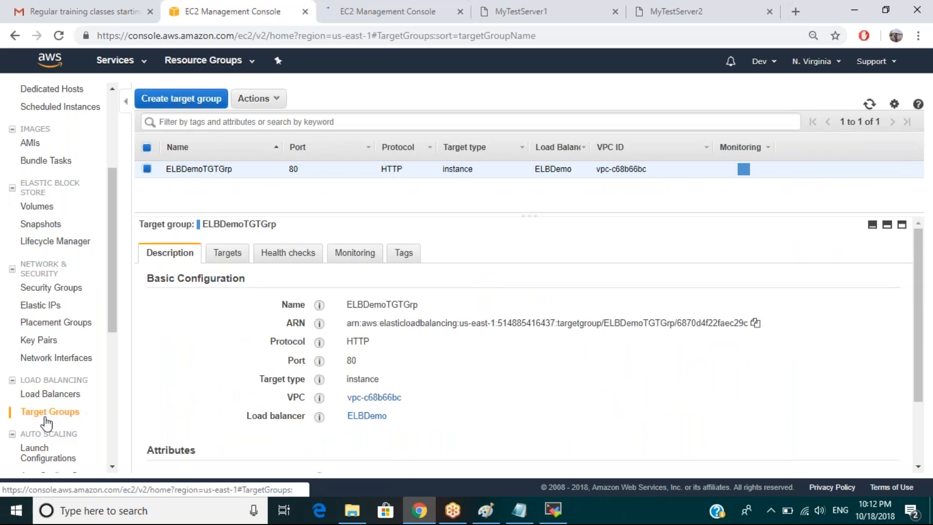
click(224, 263)
mouse_move(821, 381)
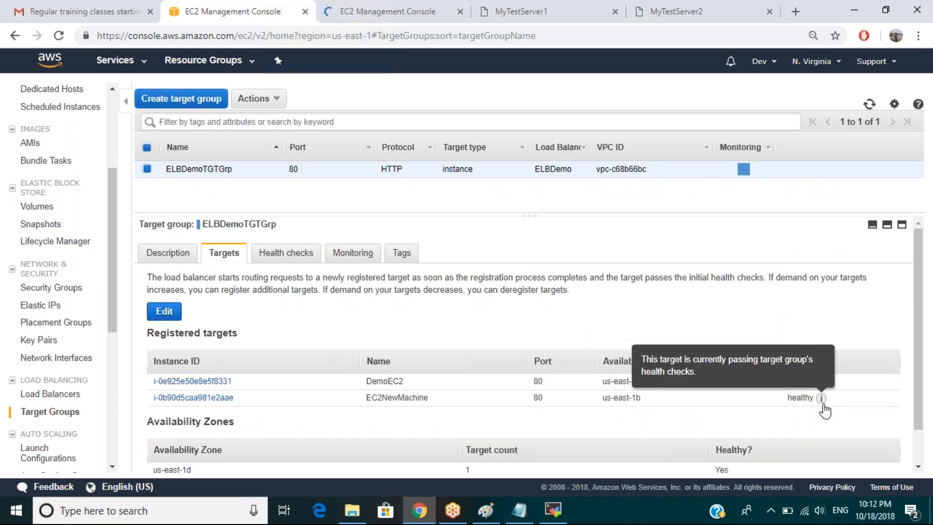
click(290, 256)
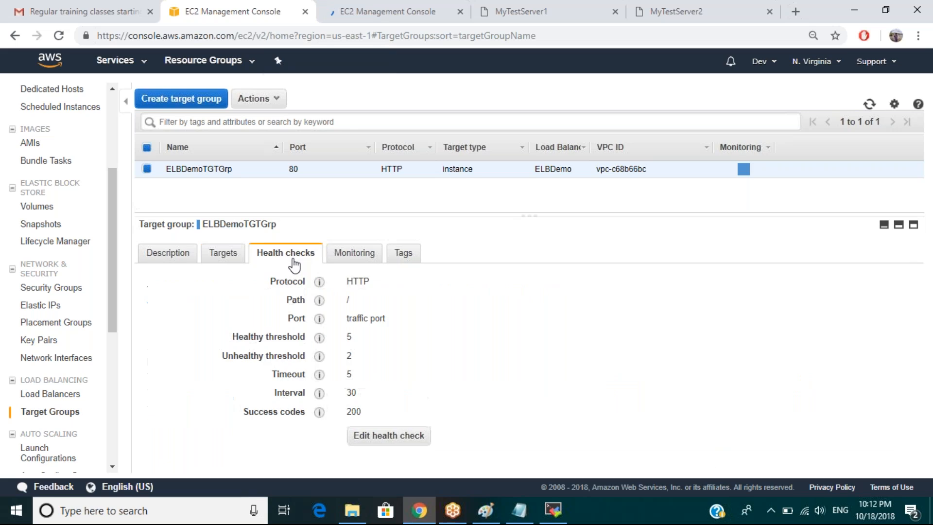
click(345, 253)
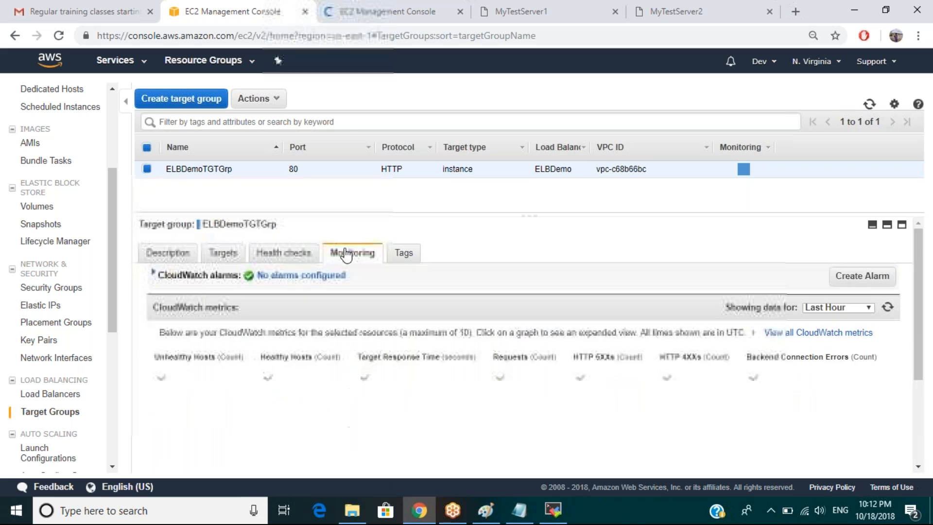
click(362, 21)
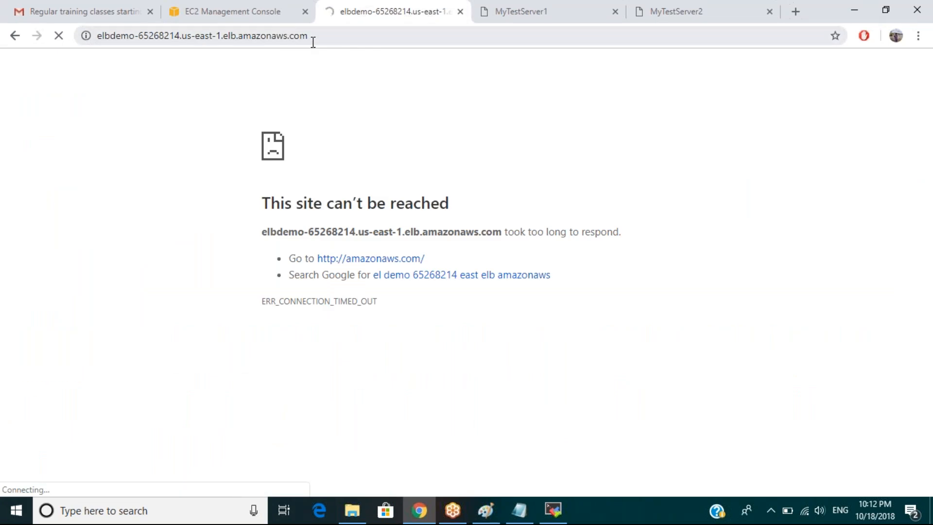
Go from ELBDemoTGTGrp to the ELBDemo load balancer and open its WebserverSecGroupELB security group.
click(258, 19)
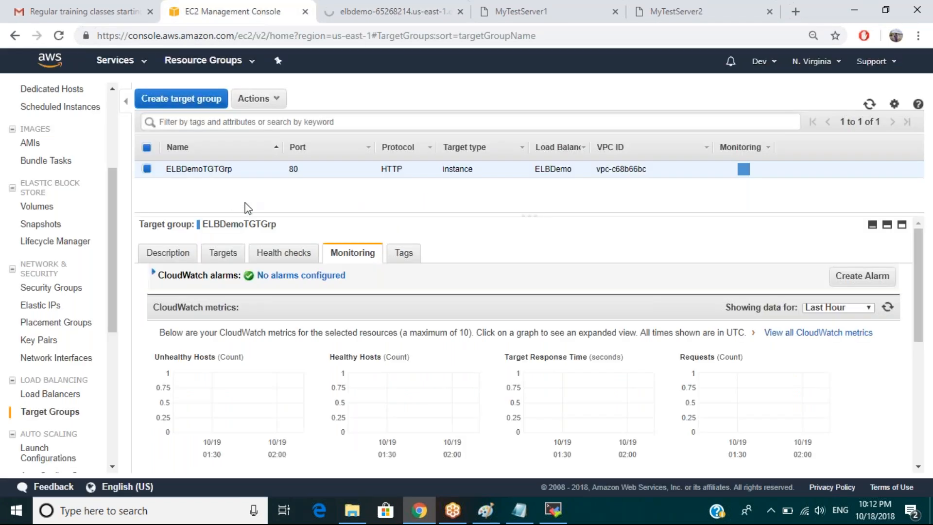
click(173, 259)
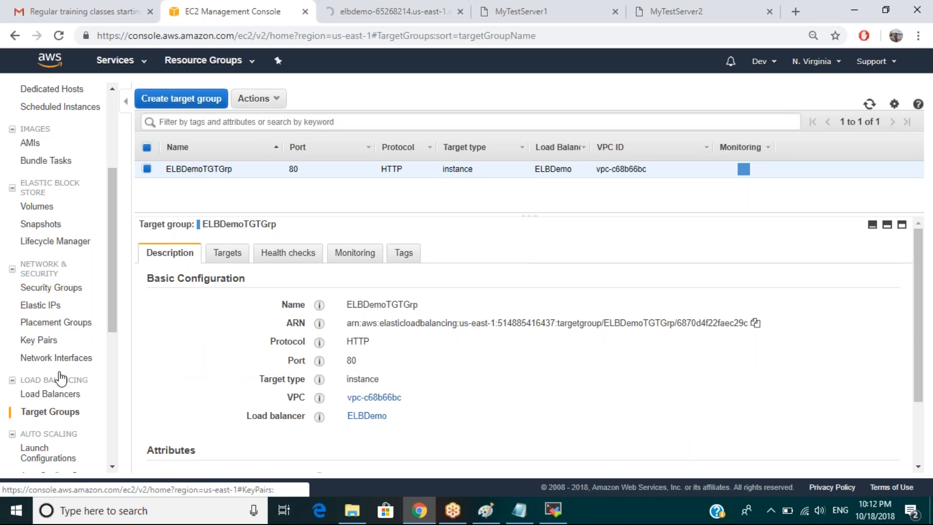
click(50, 394)
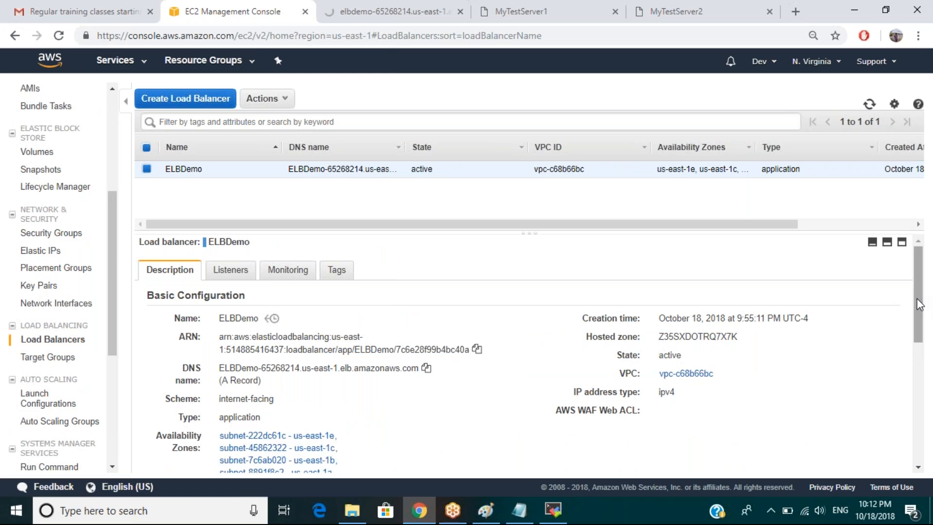
drag(919, 304, 922, 411)
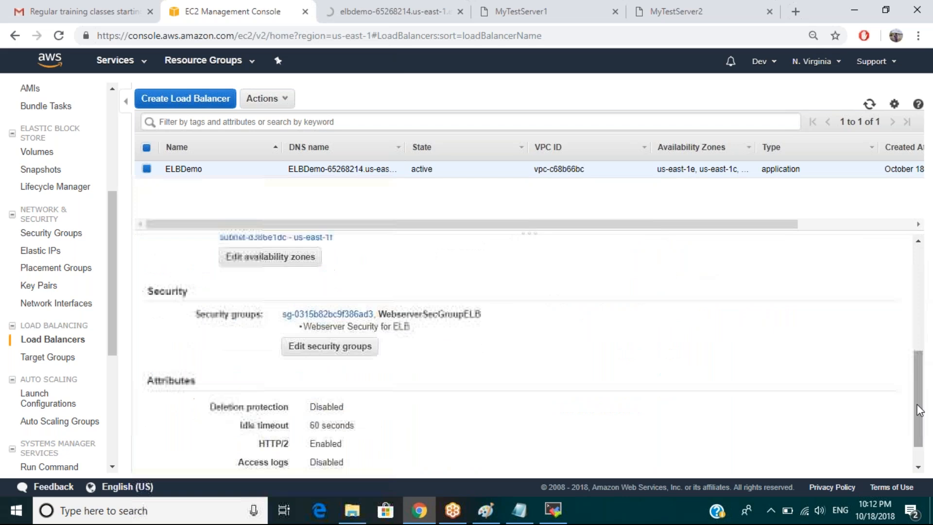
click(329, 314)
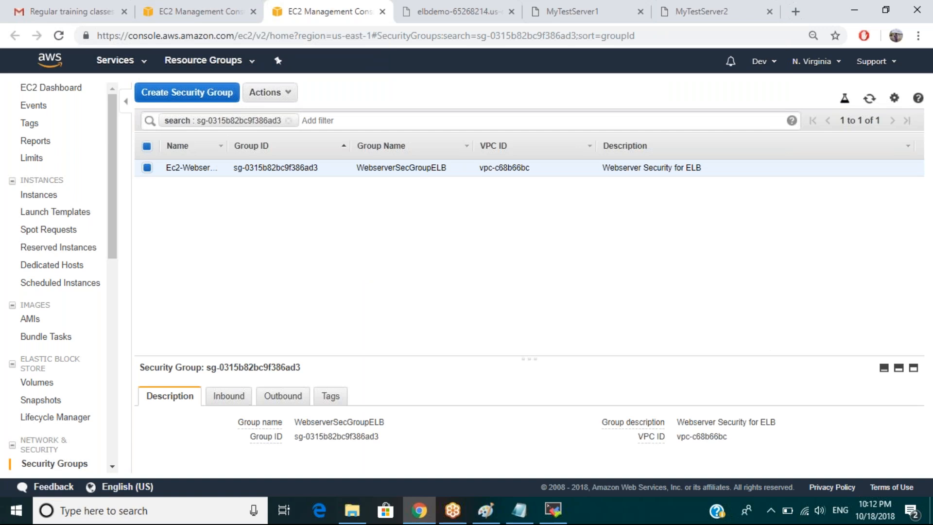
Change the HTTP port 80 inbound rule's source from sg-286cf663 to 0.0.0.0/0 and save.
click(214, 402)
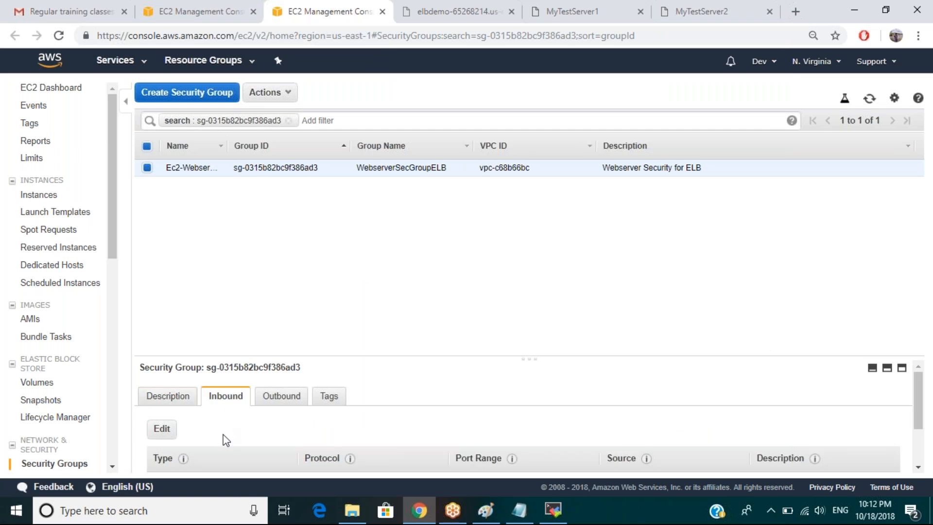
scroll(226, 440, down, 2)
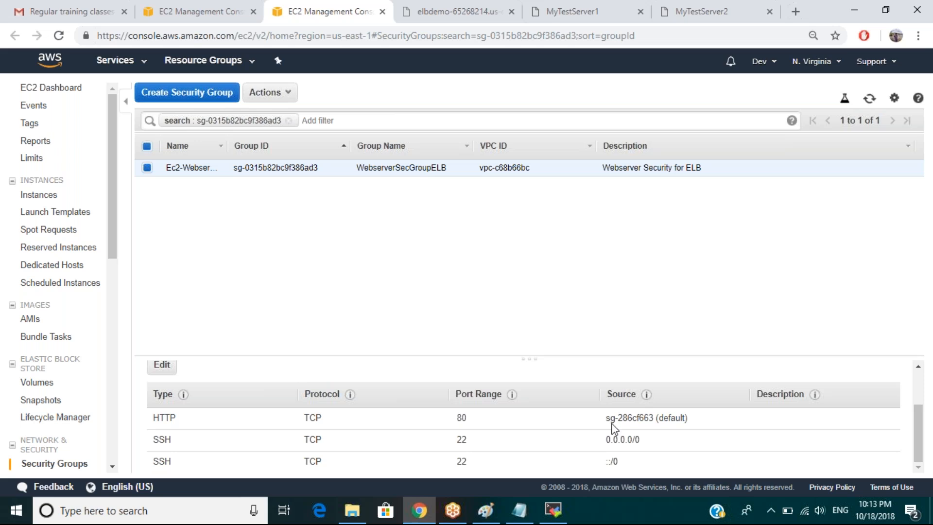
click(162, 365)
triple_click(458, 256)
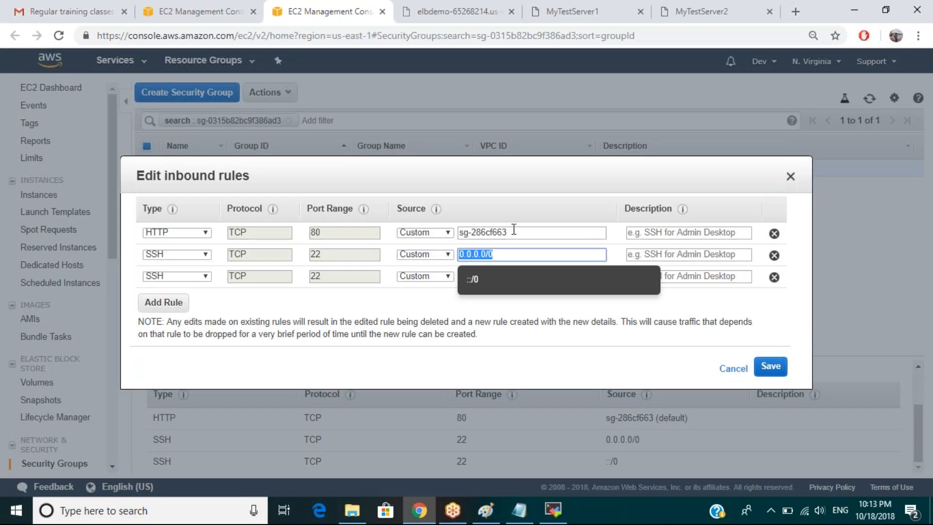
triple_click(461, 234)
key(ctrl+v)
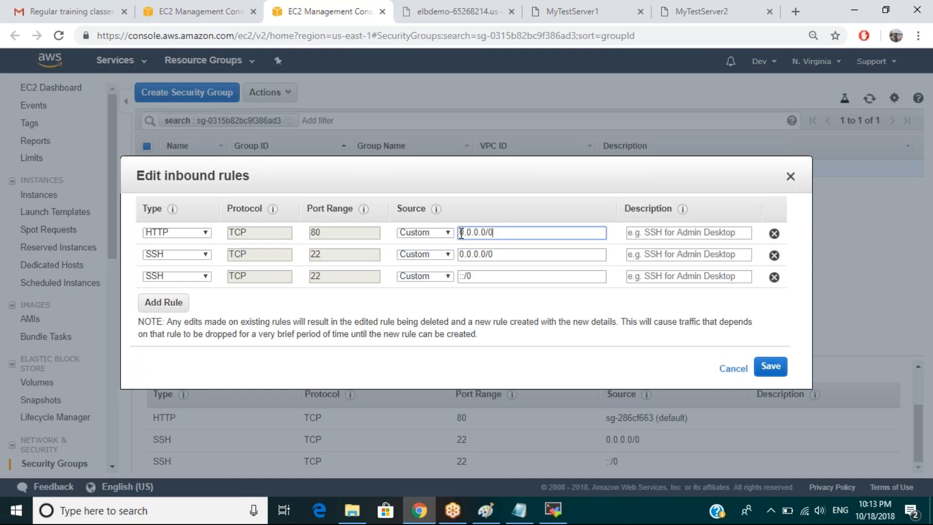
click(771, 370)
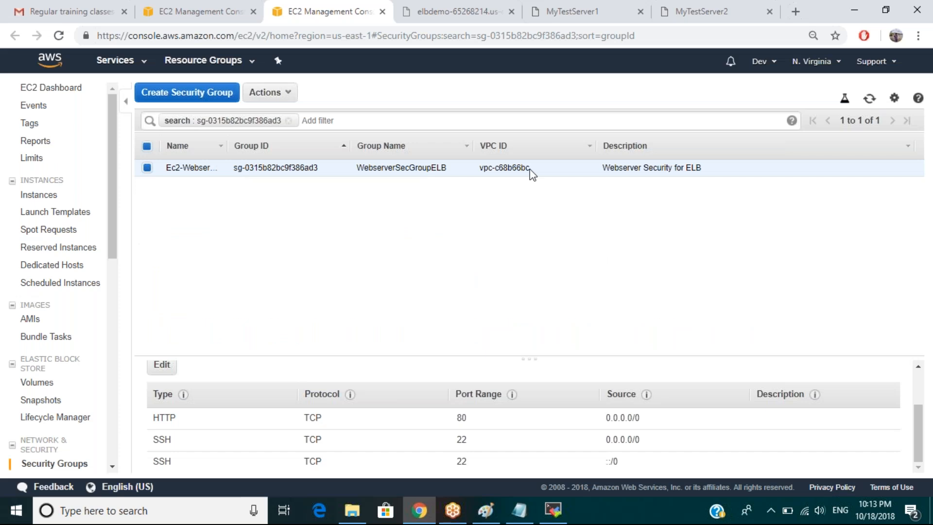
Reload the ELBDemo DNS address repeatedly, alternating between the 1st and 2nd server pages.
click(448, 17)
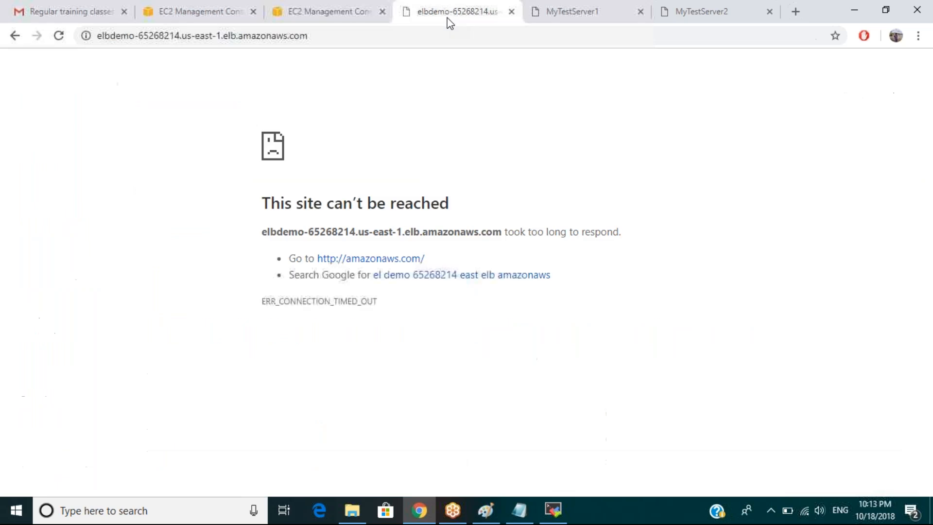
click(402, 33)
key(Return)
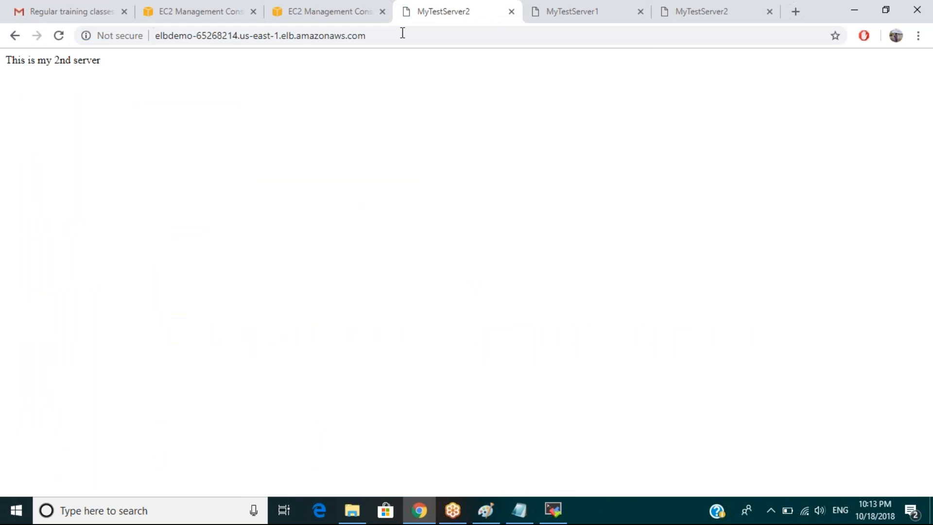
key(F5)
key(F5)
key(F5)
key(F5)
key(F5)
key(F5)
key(F5)
key(F5)
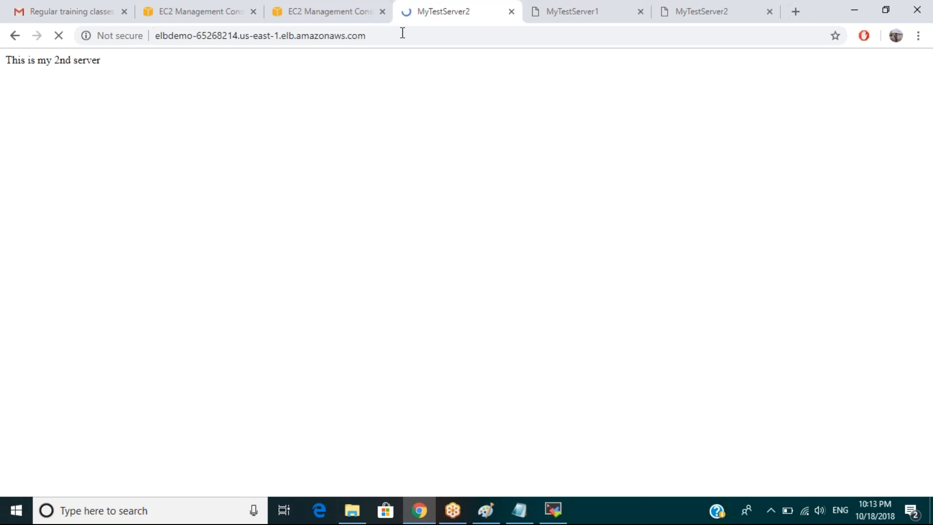
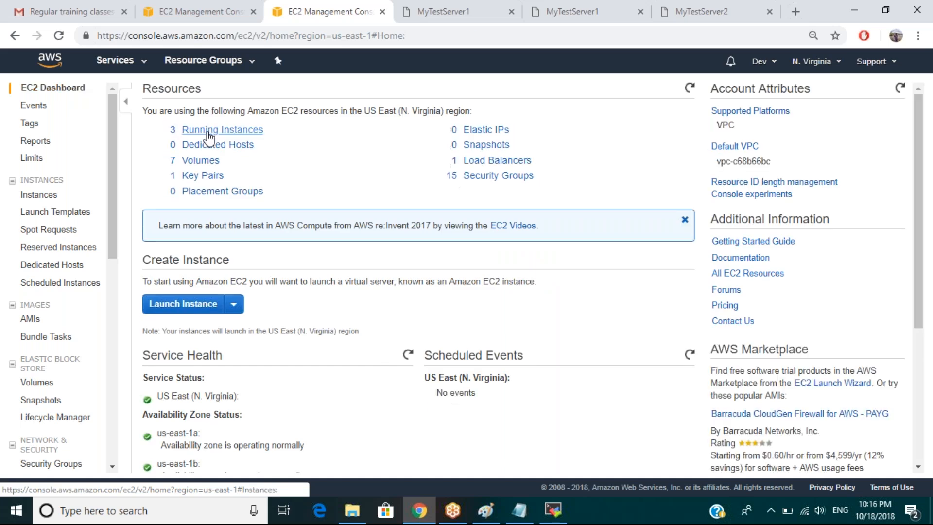
Select DemoEC2 among the running instances and open its default security group sg-286cf663.
click(213, 132)
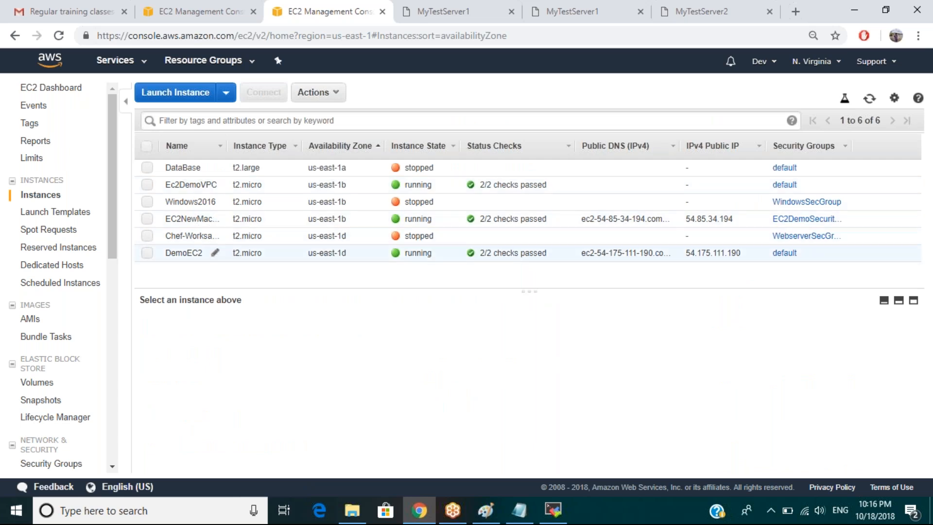
click(193, 249)
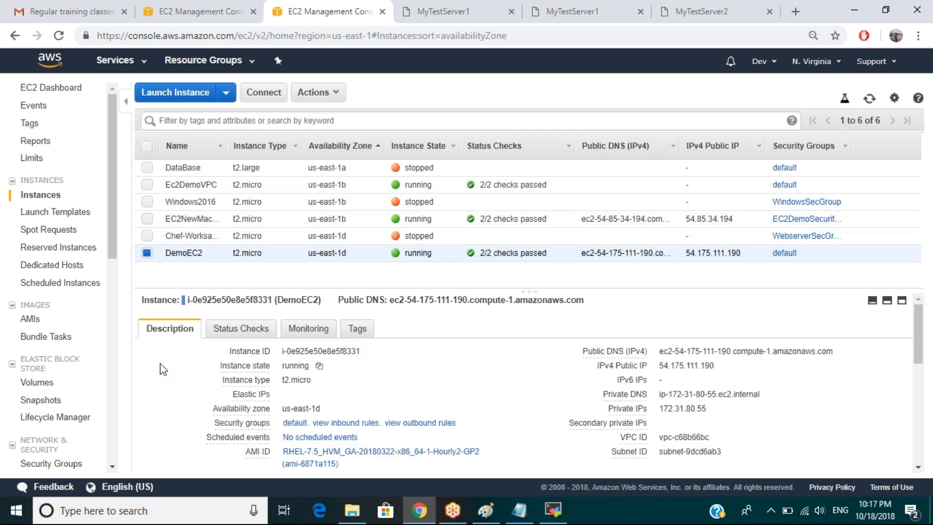
scroll(163, 369, down, 3)
mouse_move(238, 327)
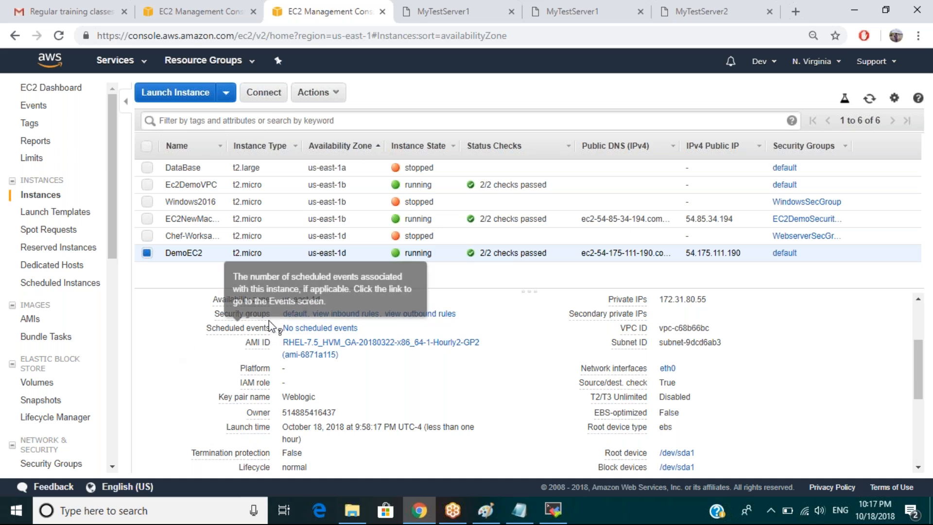
click(294, 313)
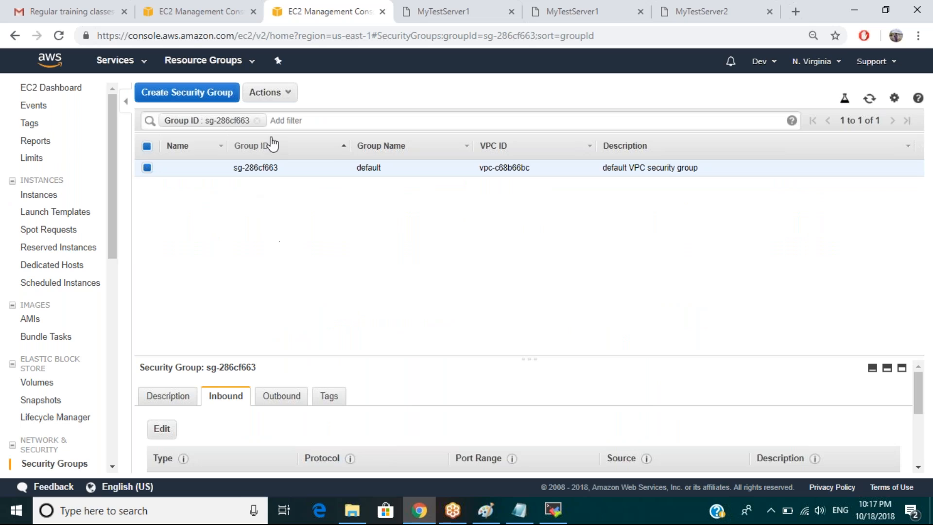
Clear the Group ID filter, review sg-286cf663's six inbound rules, and begin editing them.
click(258, 121)
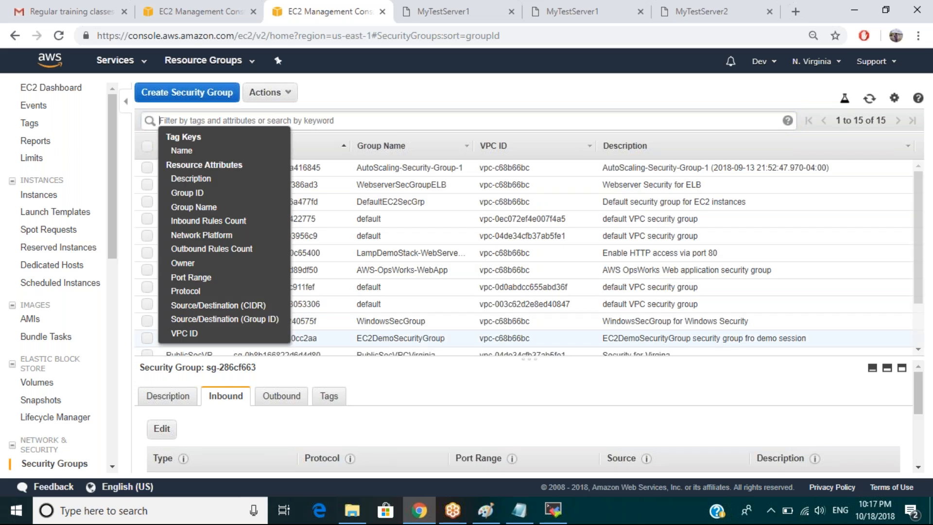
drag(918, 296, 919, 350)
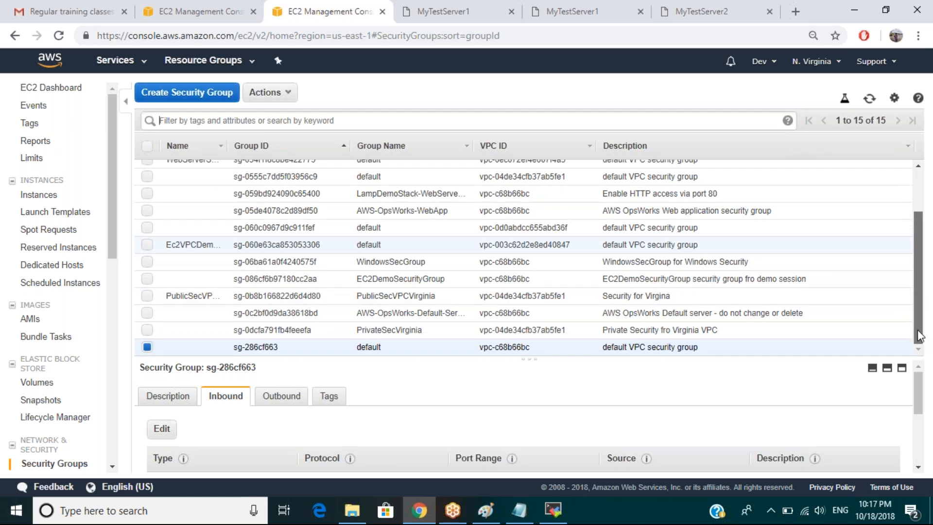
scroll(920, 332, up, 1)
drag(920, 331, 917, 454)
drag(917, 450, 918, 422)
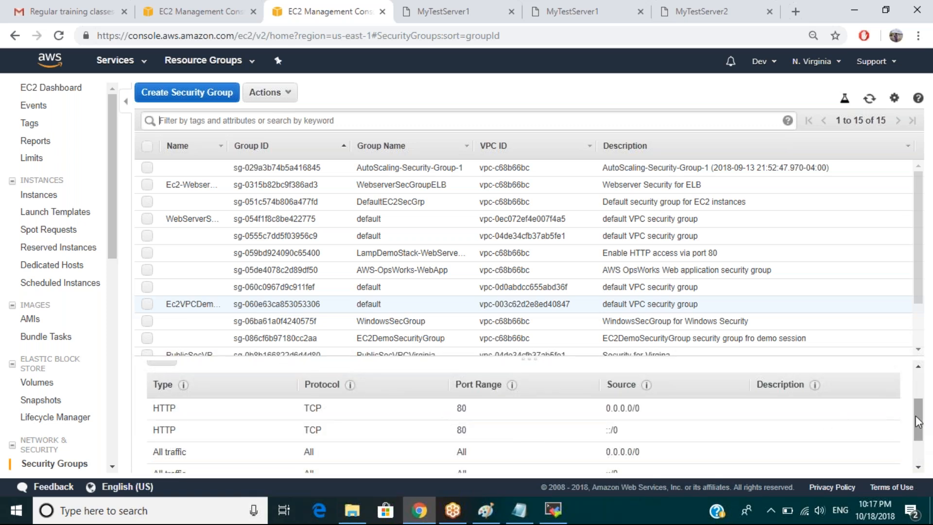
drag(917, 436, 918, 456)
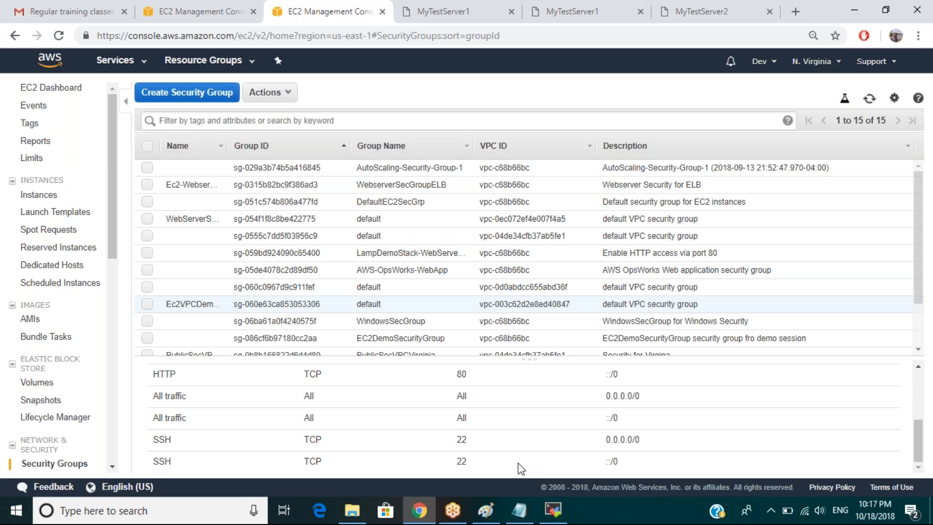
drag(918, 443, 917, 393)
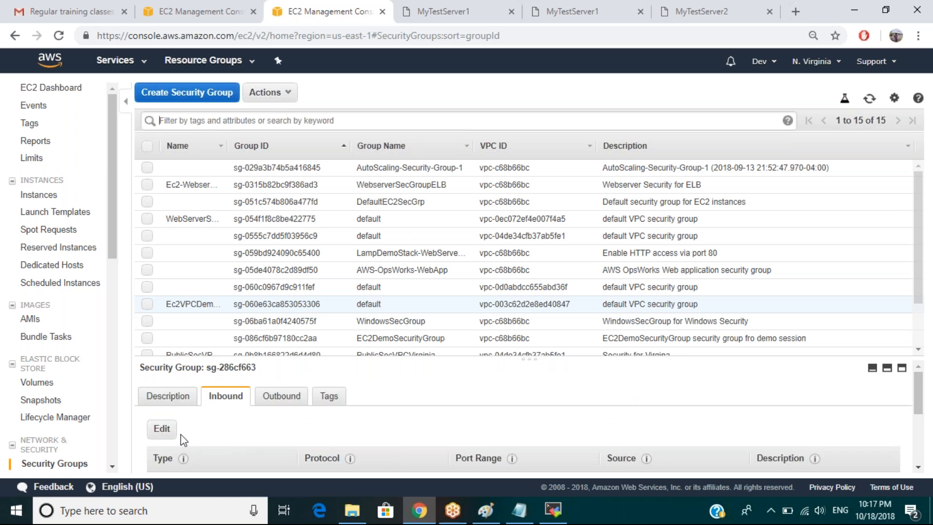
click(163, 433)
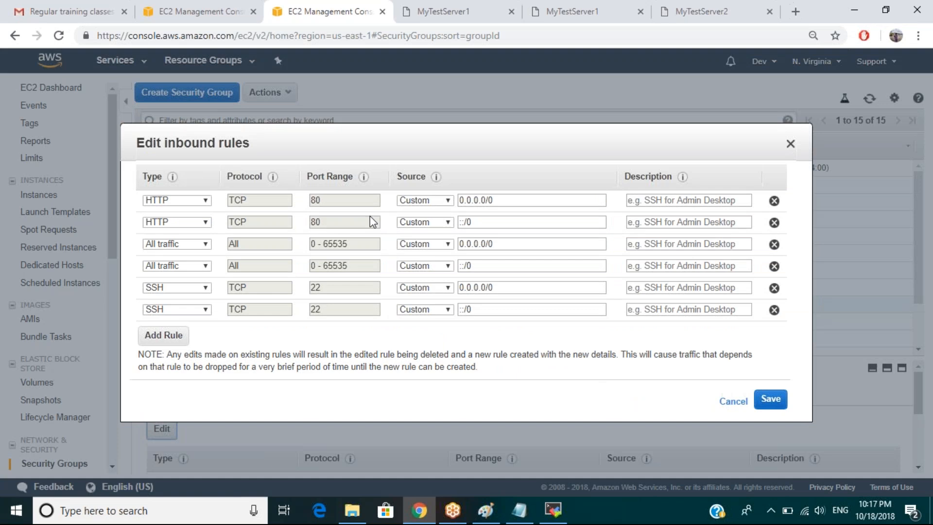
Delete the HTTP and All traffic inbound rules for 0.0.0.0/0 and ::/0.
click(774, 202)
click(774, 202)
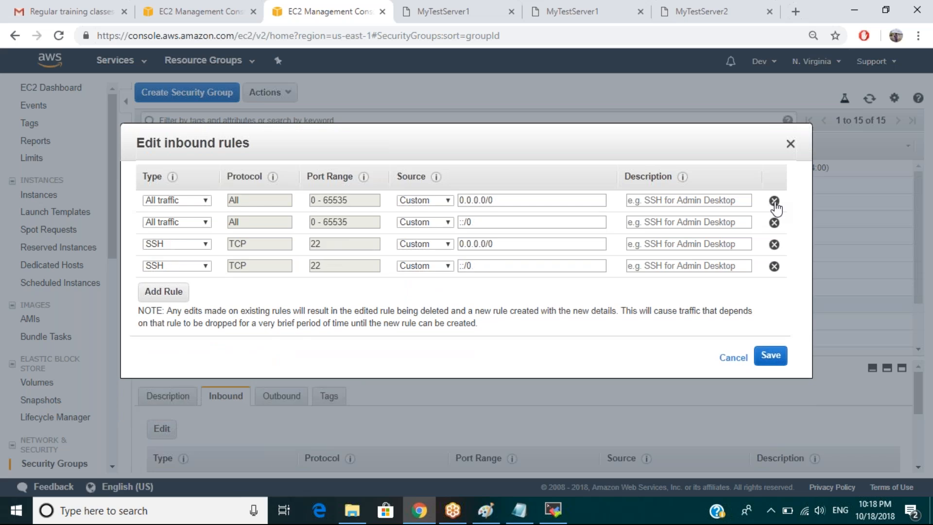
click(775, 202)
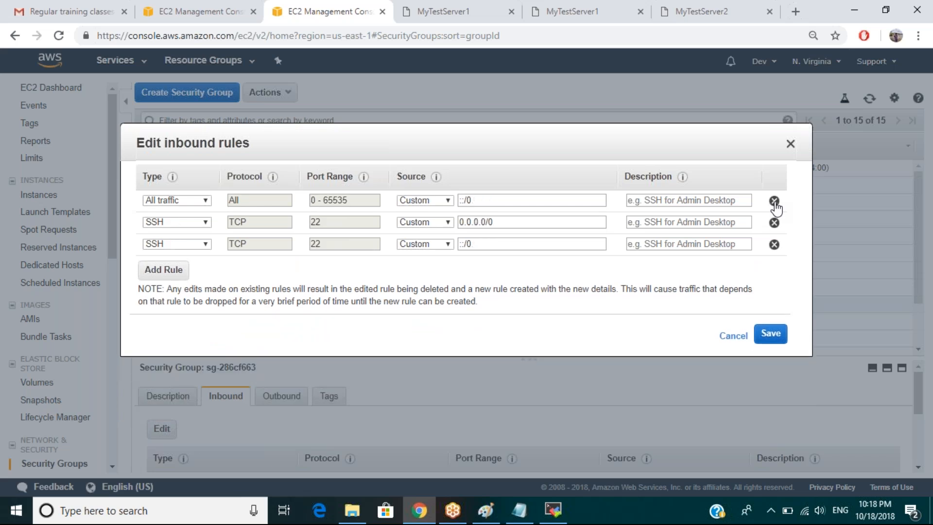
click(775, 202)
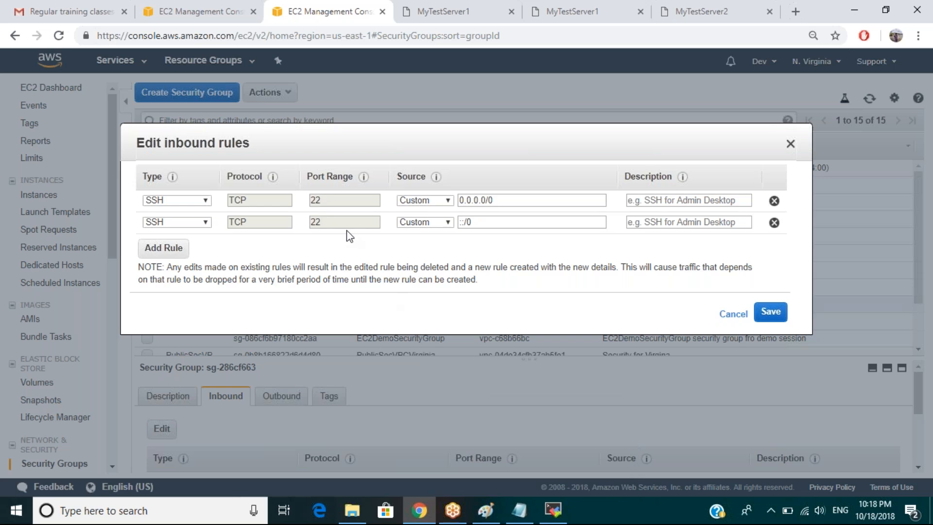
Add a new HTTP port 80 inbound rule with a Custom source.
click(184, 248)
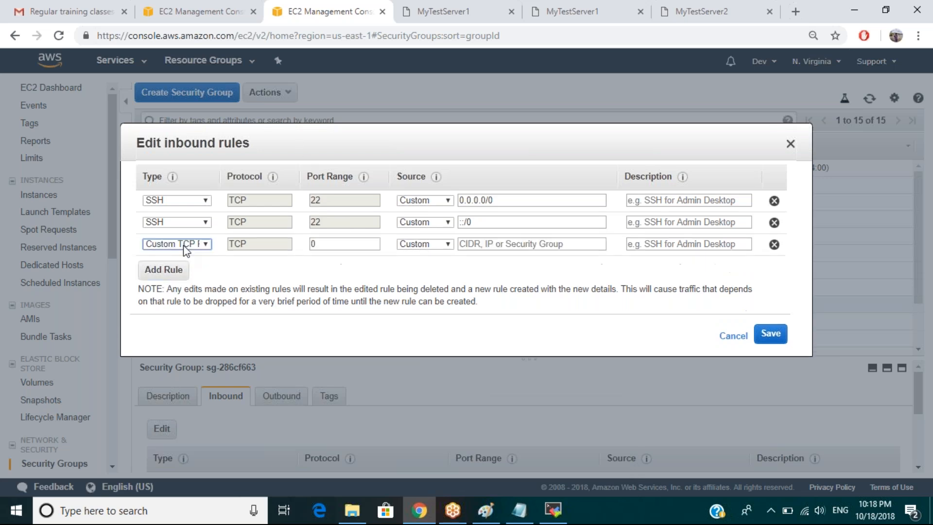
click(184, 244)
key(h)
key(Return)
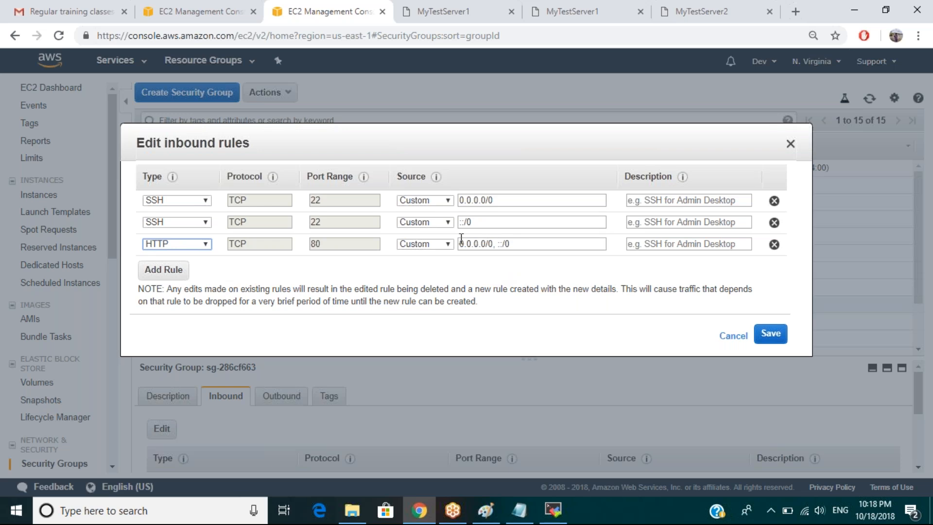
click(449, 245)
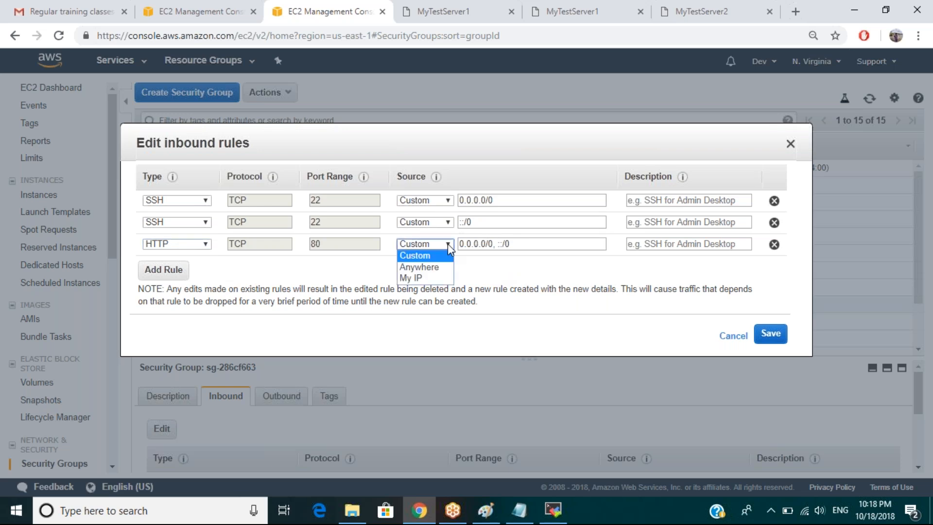
click(480, 266)
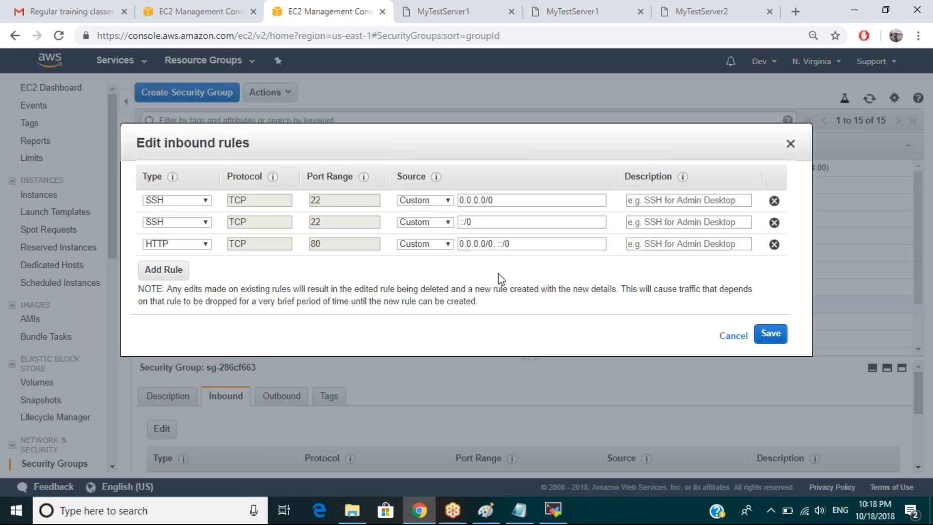
Set the HTTP rule's source to the ELB security group sg-0315b82bc9f386ad3 and save.
click(175, 14)
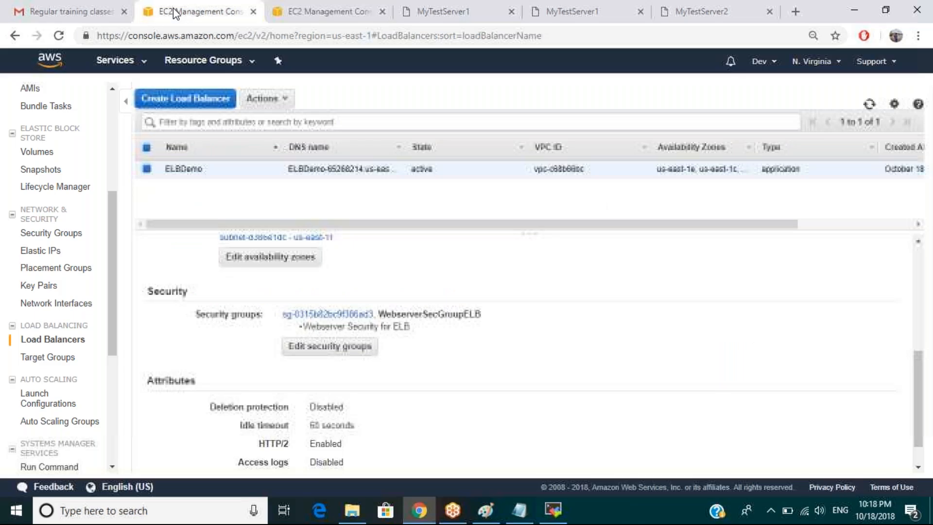
drag(373, 314, 285, 317)
key(ctrl+c)
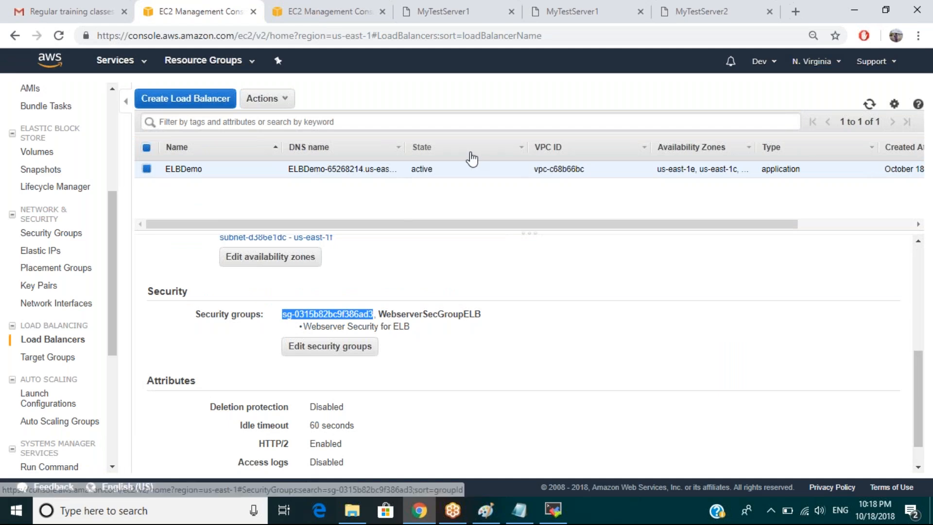
click(465, 17)
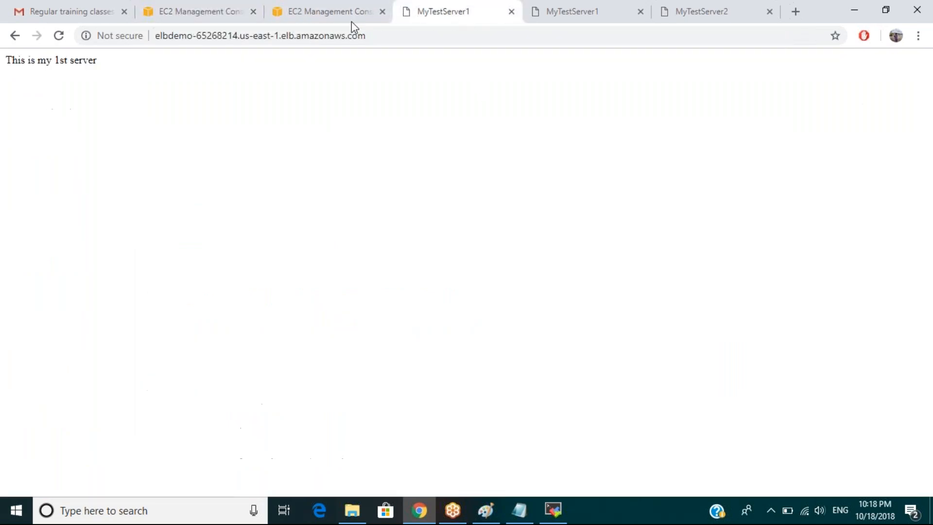
click(325, 16)
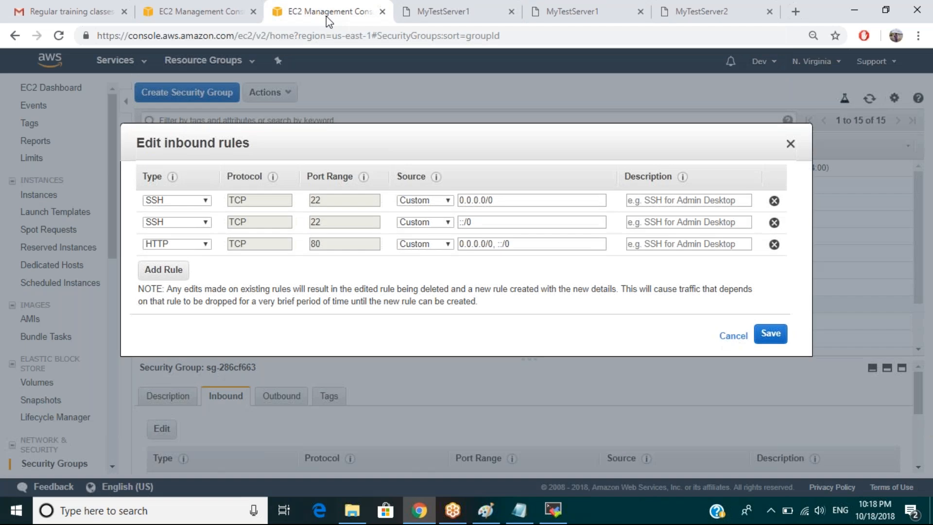
drag(520, 245, 459, 246)
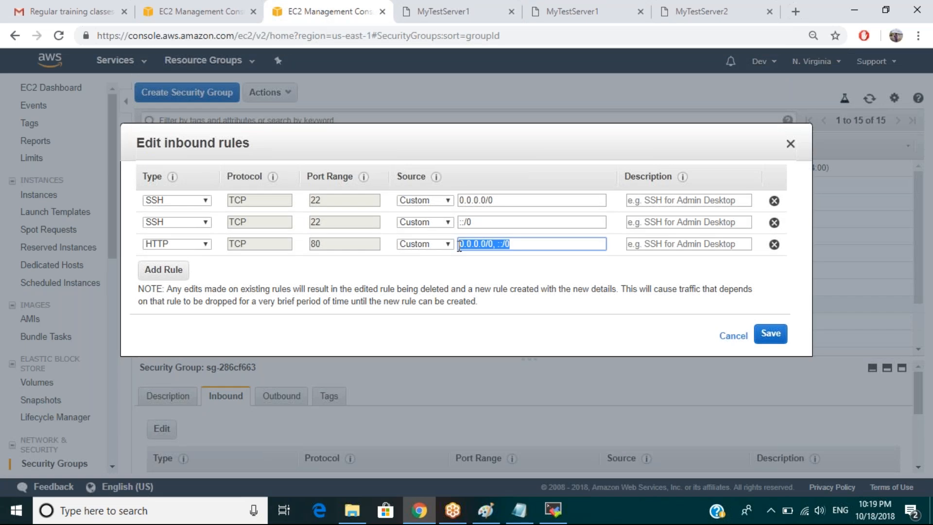
key(ctrl+v)
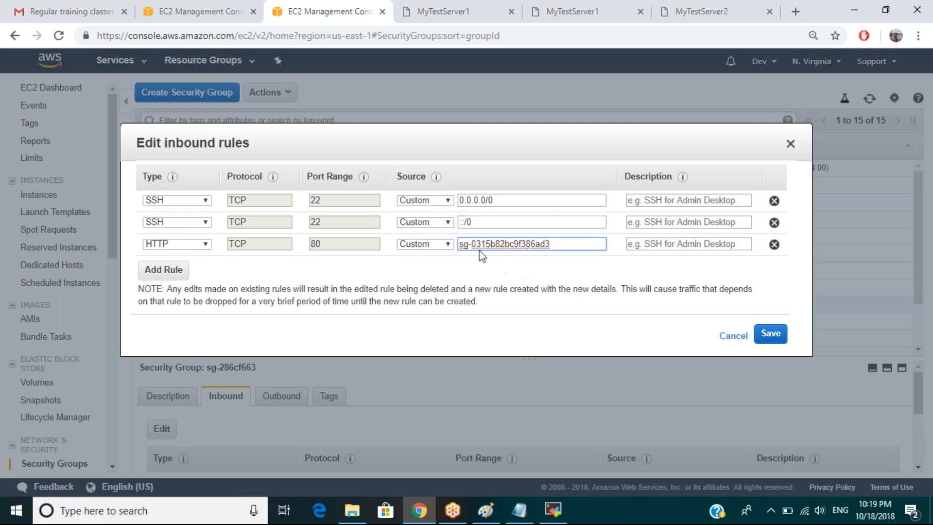
key(Home)
drag(472, 246, 557, 247)
click(556, 246)
click(769, 336)
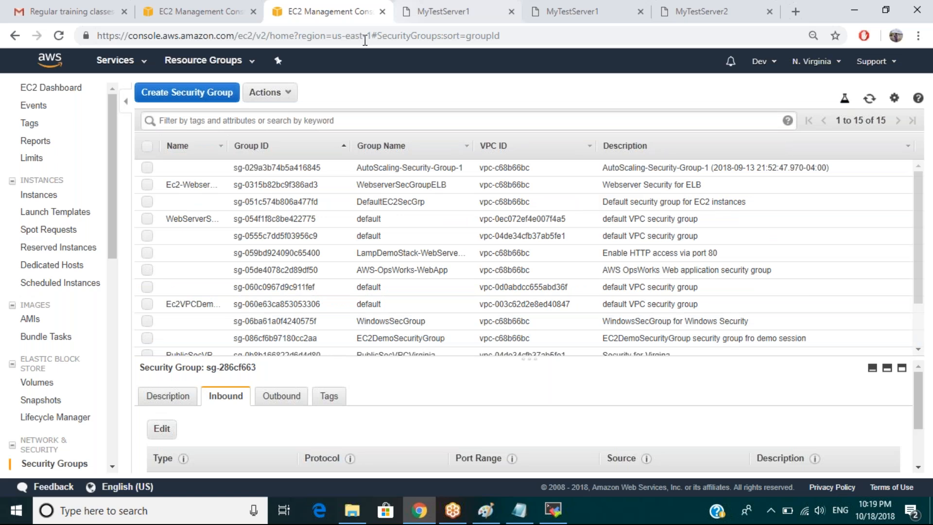
Reload the load balancer page twice to confirm it still serves both servers.
click(399, 11)
key(F5)
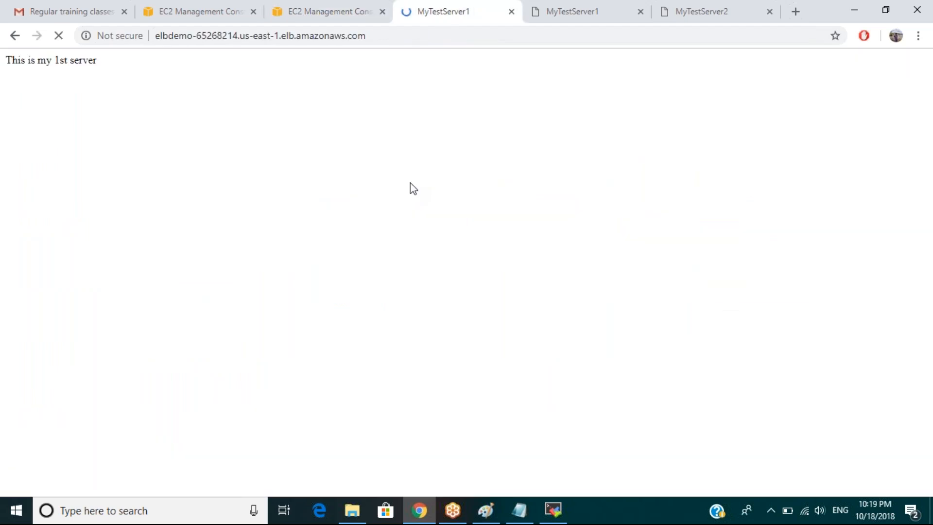
key(F5)
key(F5)
key(F5)
key(F5)
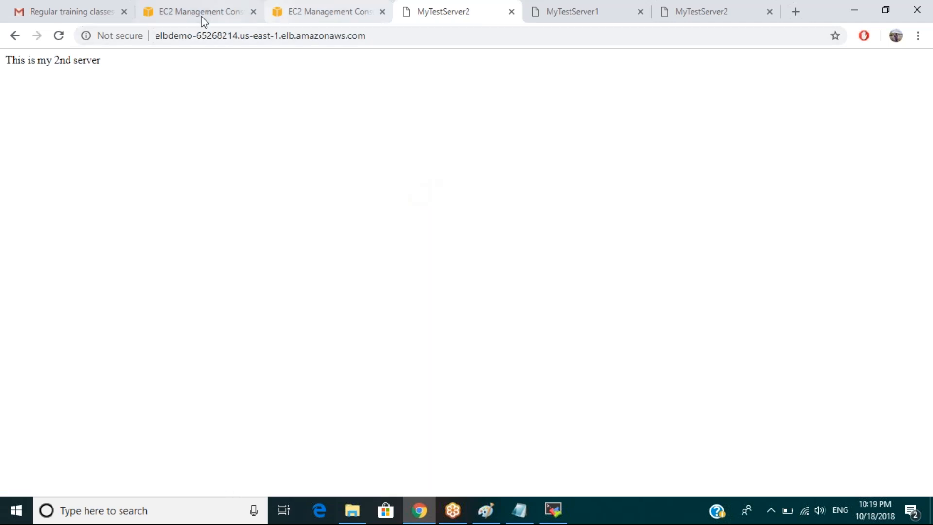
click(172, 15)
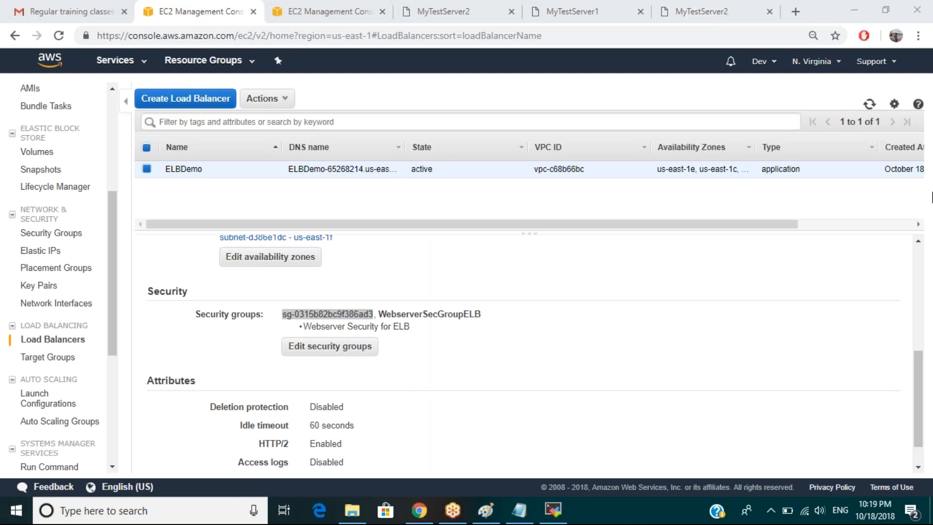
Reload both servers' direct IP pages to confirm access to 54.175.111.190 now times out.
click(705, 11)
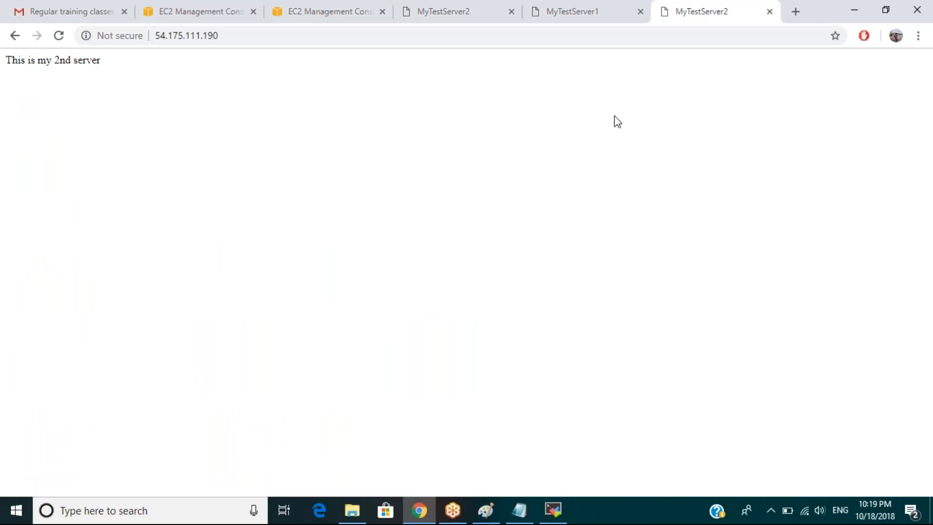
key(F5)
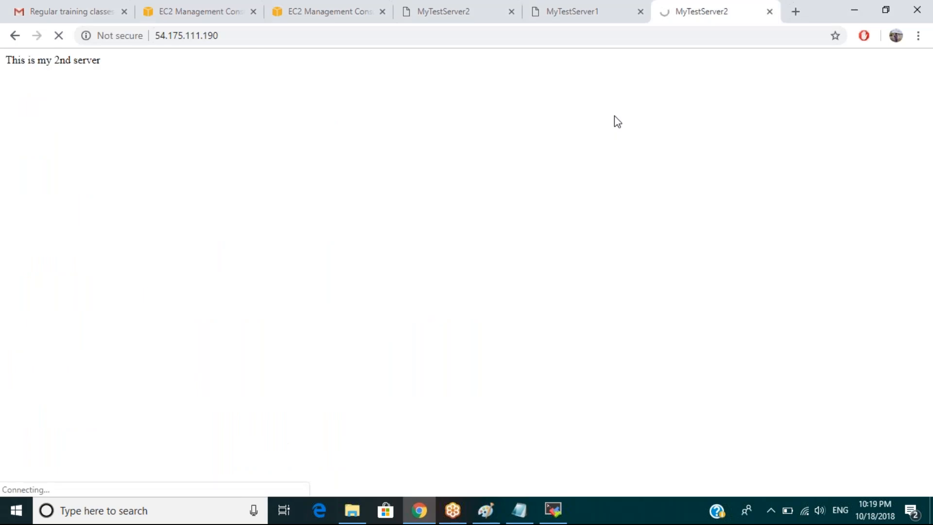
click(576, 19)
key(F5)
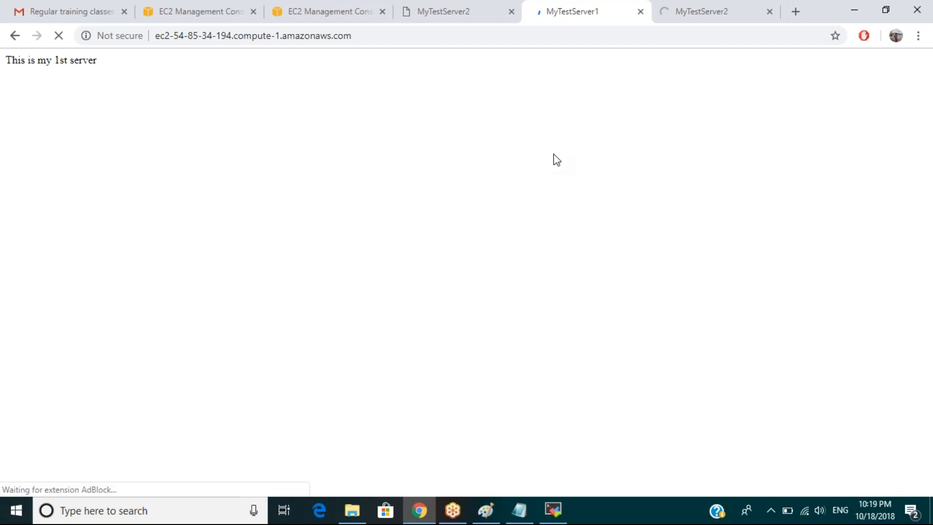
click(693, 13)
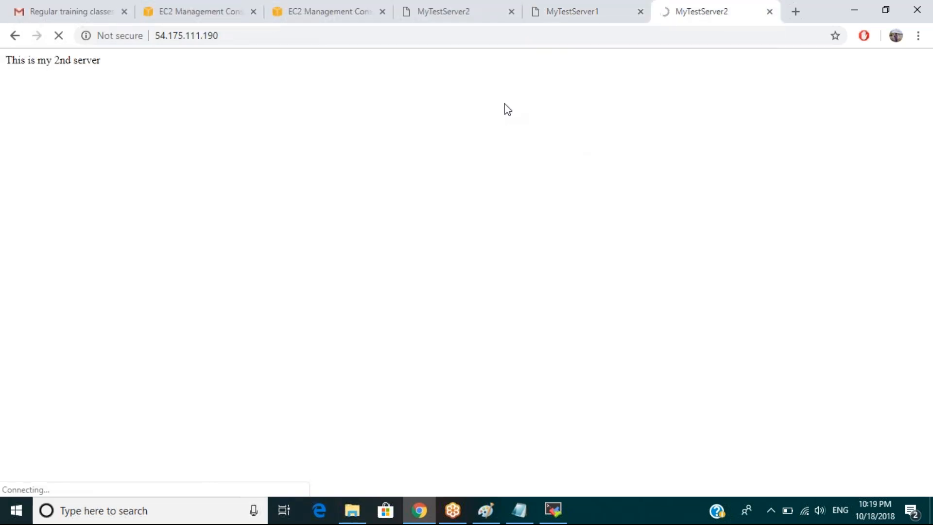
click(249, 35)
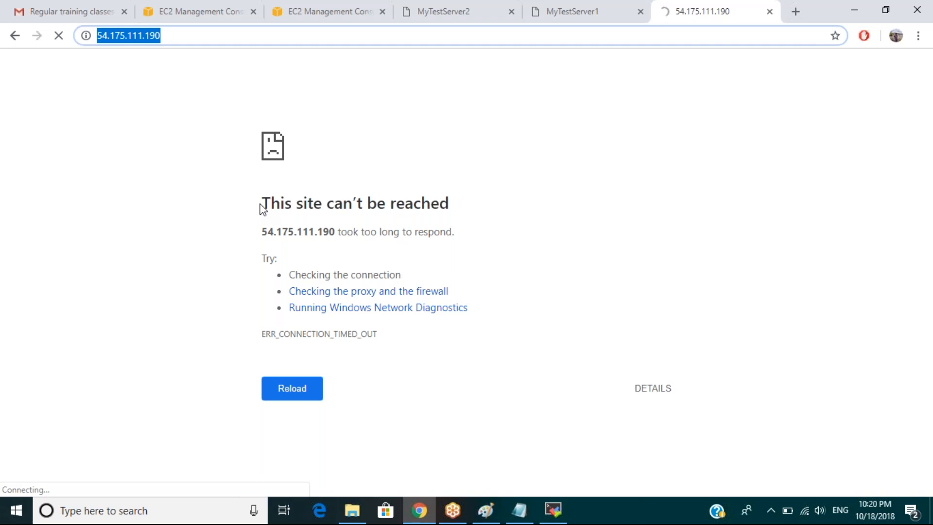
click(555, 14)
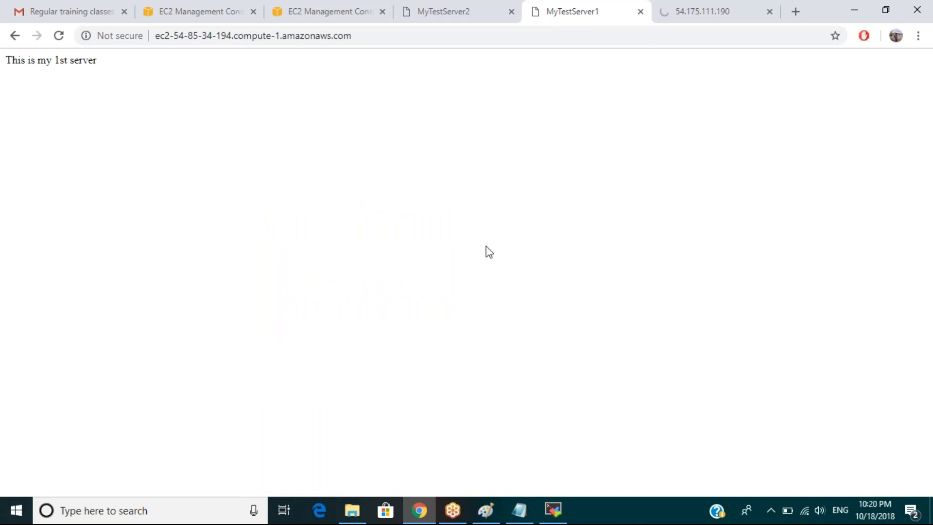
click(309, 7)
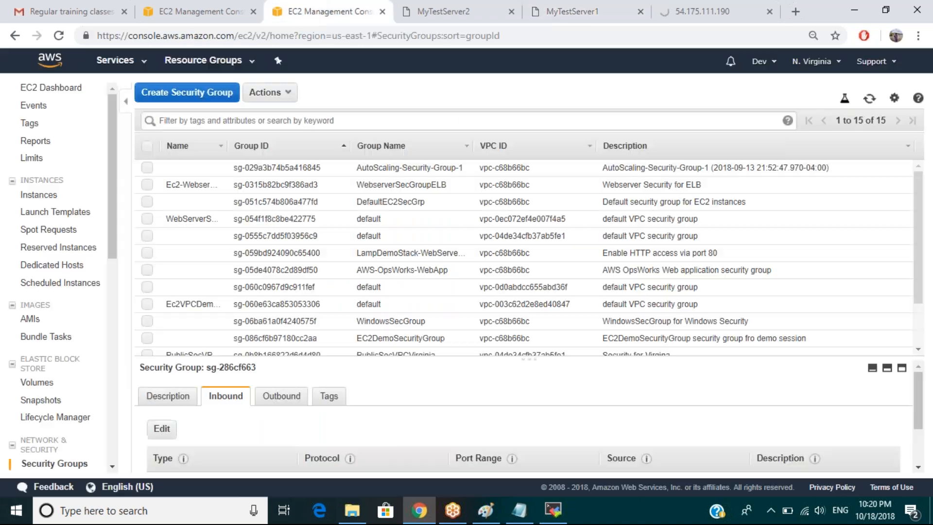
From the EC2 Dashboard, list running instances and show EC2NewMachine's details with EC2DemoSecurityGroup.
click(73, 88)
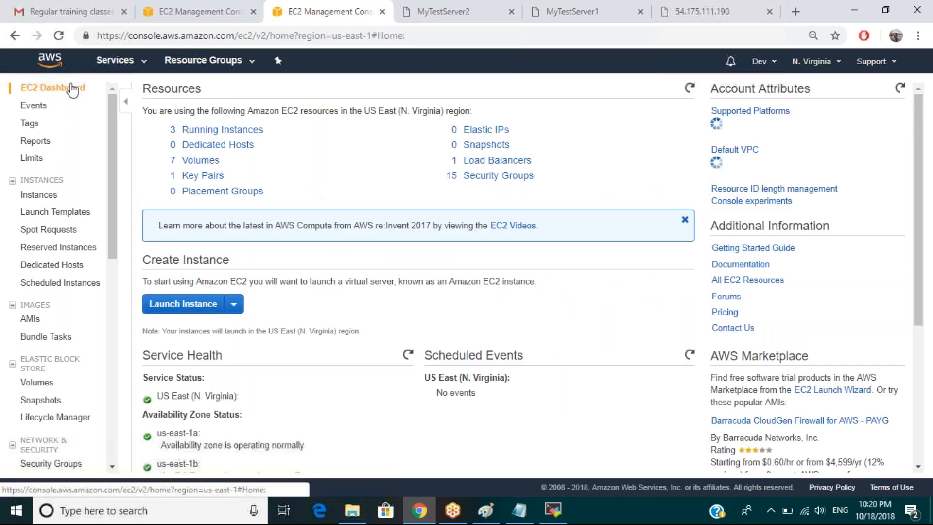
click(223, 130)
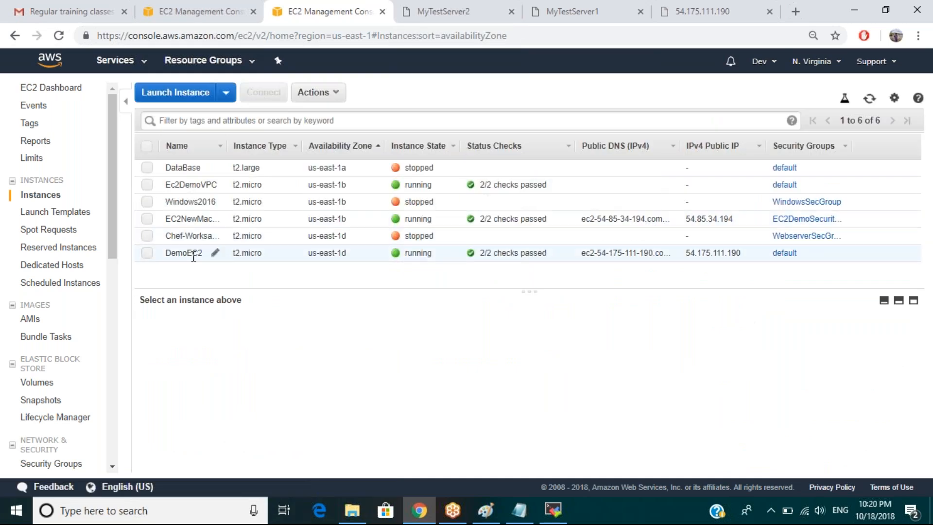
click(194, 254)
click(199, 222)
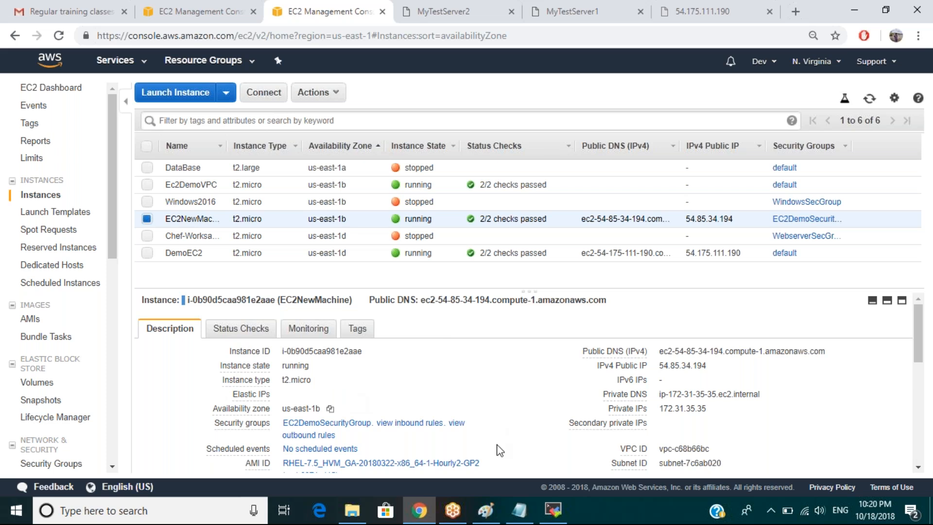
mouse_move(520, 509)
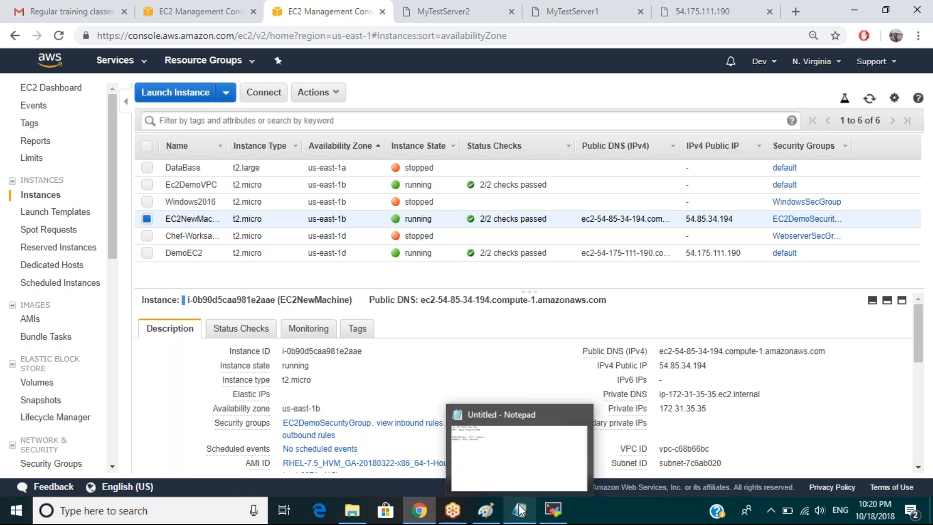
click(520, 509)
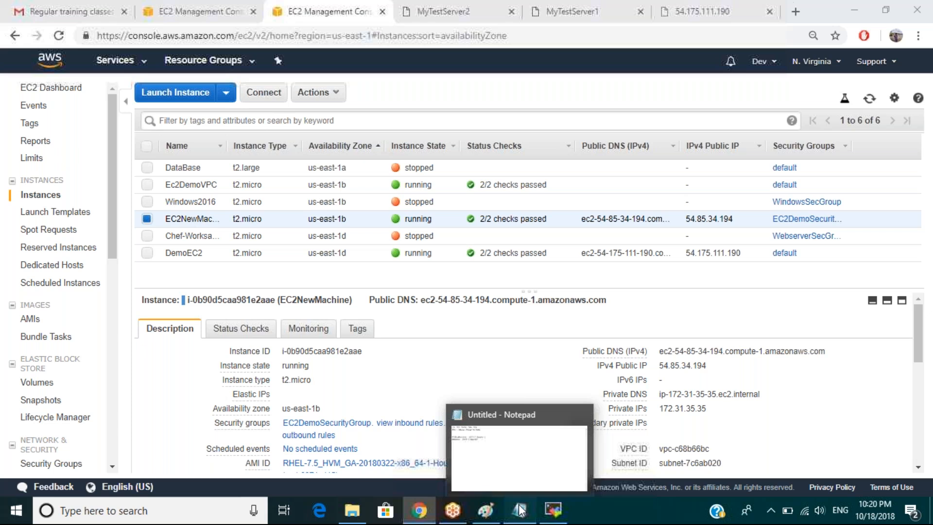
Add the note 'Customized html pages to display server infromation on both EC2 instances'.
drag(242, 266, 413, 219)
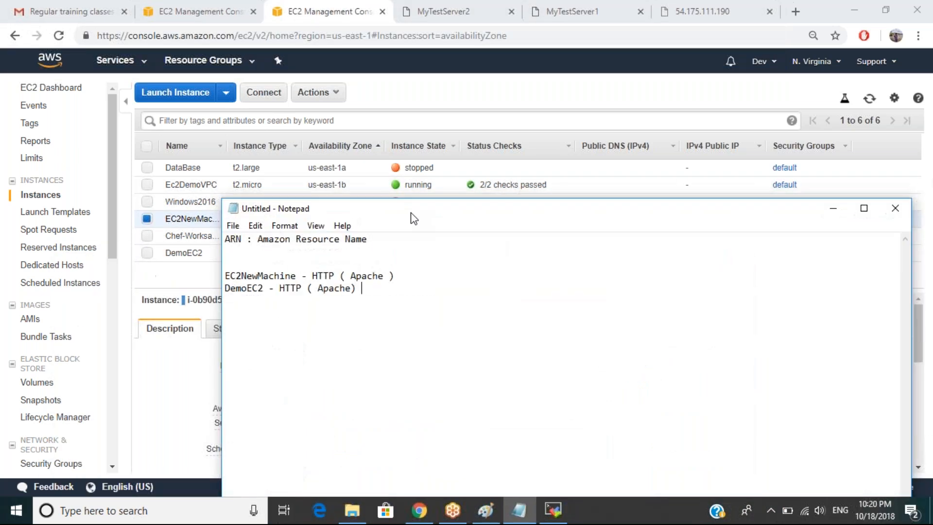
drag(225, 275, 355, 295)
click(378, 293)
key(Return)
key(Return)
text(Customediz)
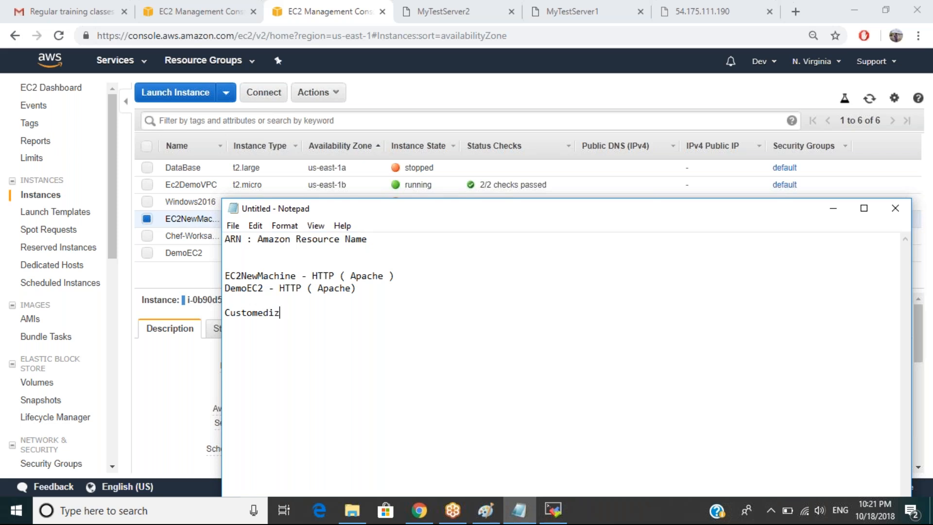
text(ed html [ages)
key(BackSpace)
key(BackSpace)
key(BackSpace)
key(BackSpace)
key(BackSpace)
text(pages to display server infromation)
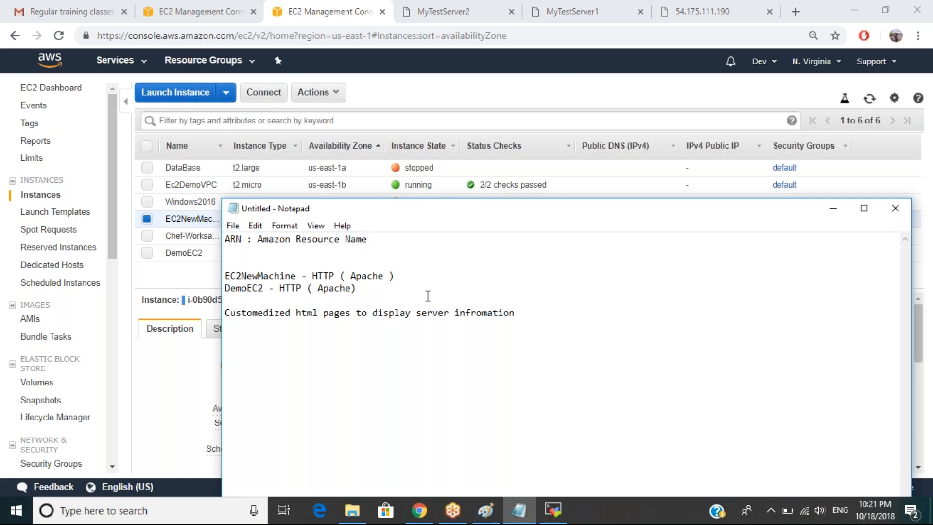
text( on both EC2 instance)
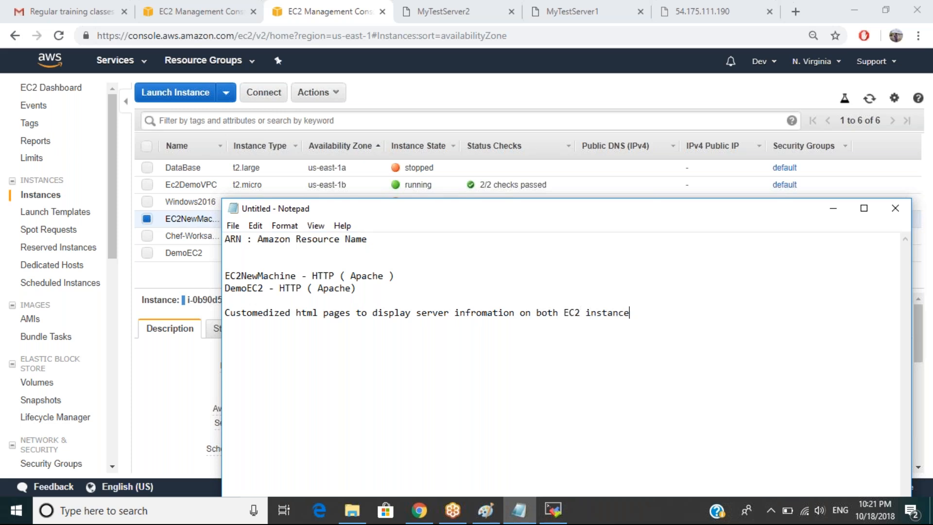
text(s)
Add the line 'ELB _ Target Group ( Added above 2 EC2 instances )'.
key(Return)
key(Return)
text(ELB _ Target Group)
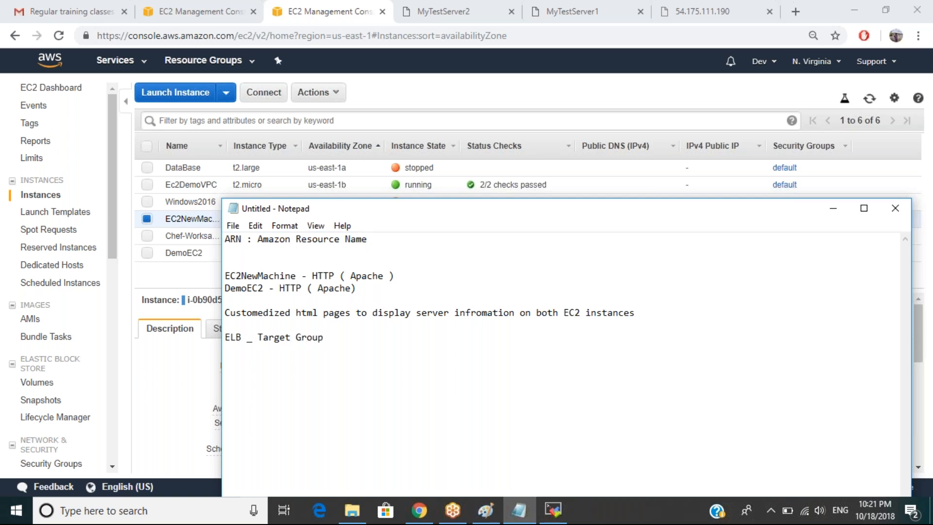
text( ( Added above 2 EC2 instances ))
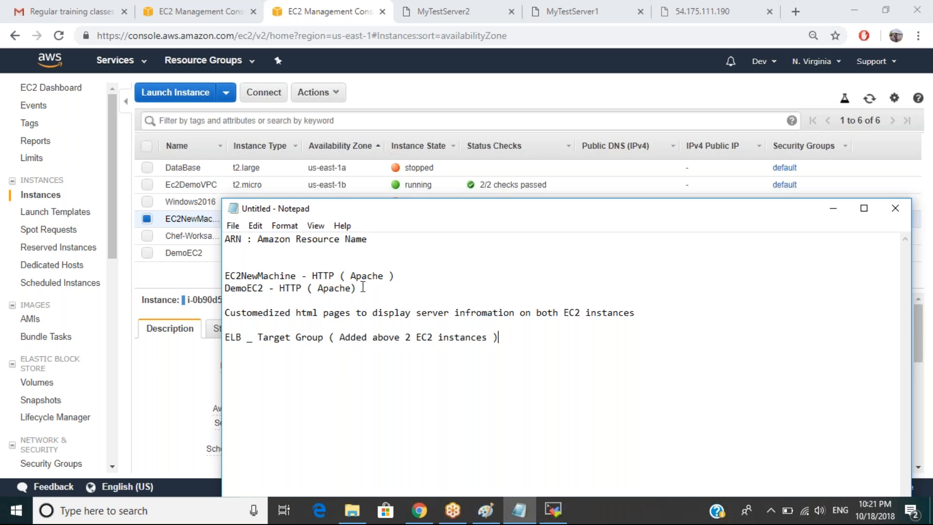
drag(363, 288, 223, 283)
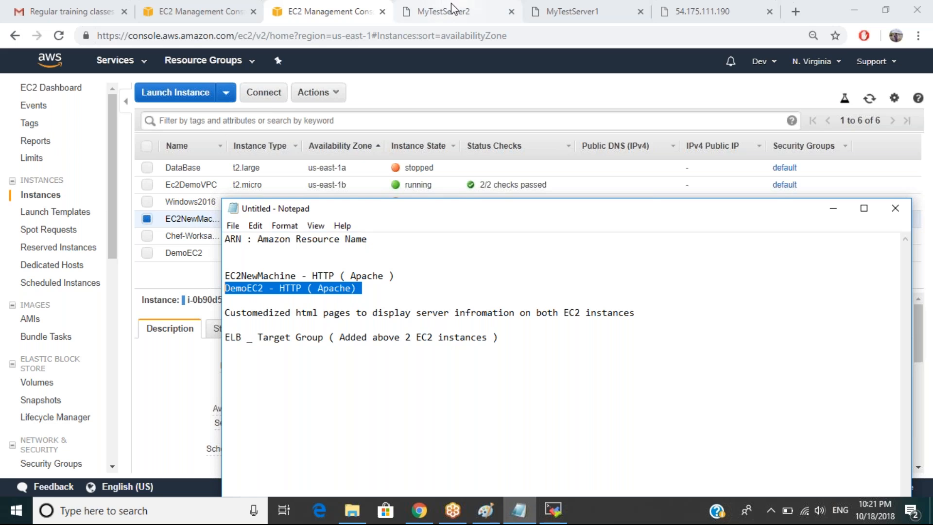
Replace the underscore with '+' so the line reads 'ELB + Target Group'.
click(378, 291)
drag(361, 290, 225, 276)
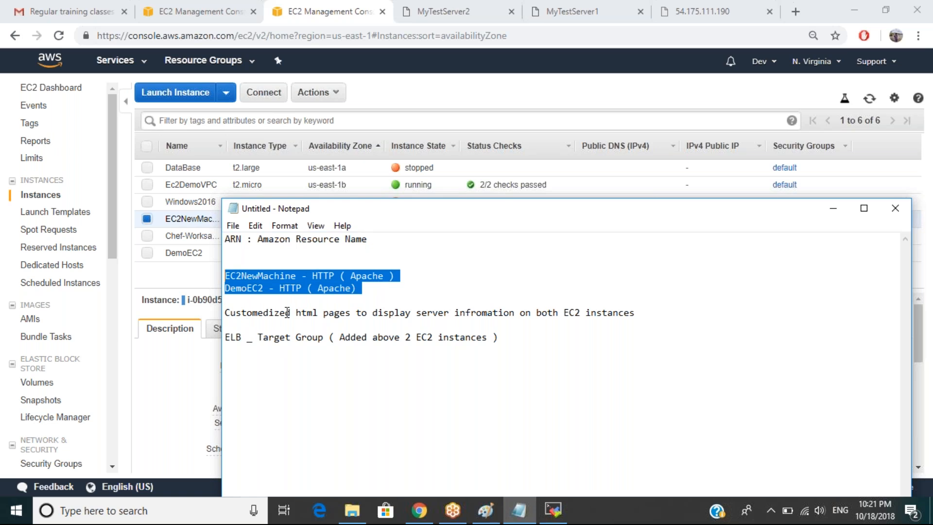
click(257, 339)
key(BackSpace)
key(BackSpace)
text(+)
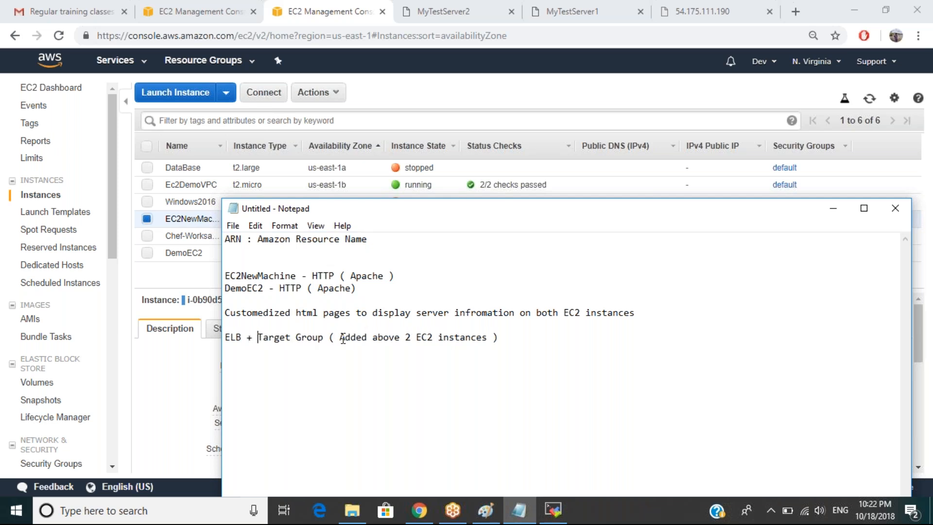
Add lines 'ELB ( Loadblancing EC2 instances )' and 'EC2 instances are avaialble over the internet'.
drag(339, 340, 488, 339)
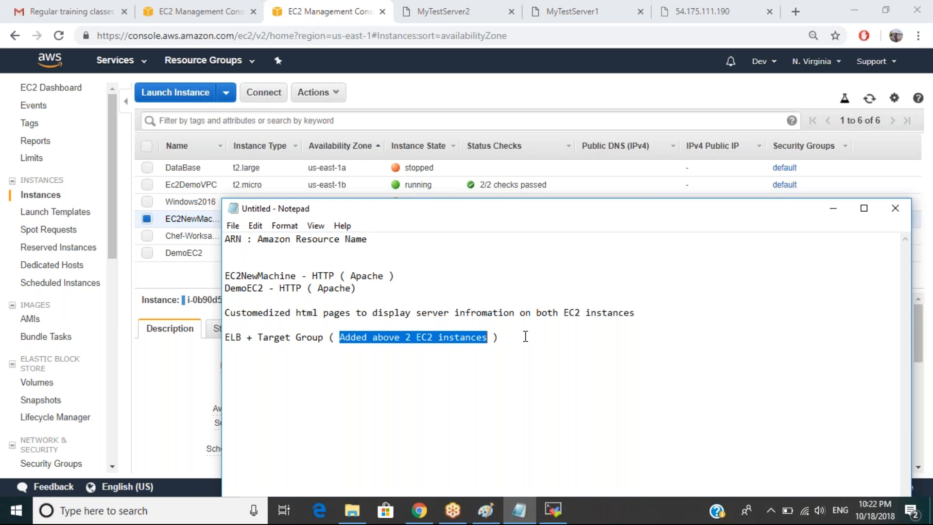
click(516, 338)
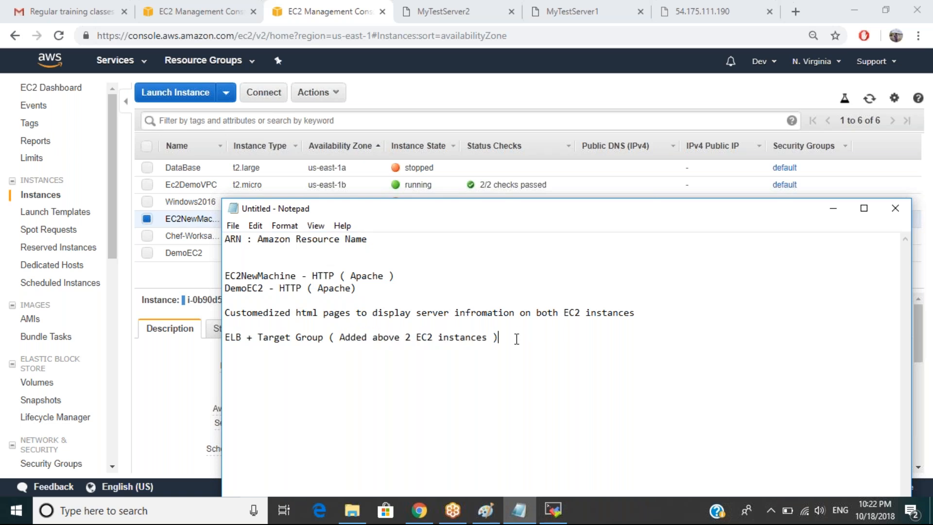
key(Return)
key(Return)
text(ELB ( Loadblancing )
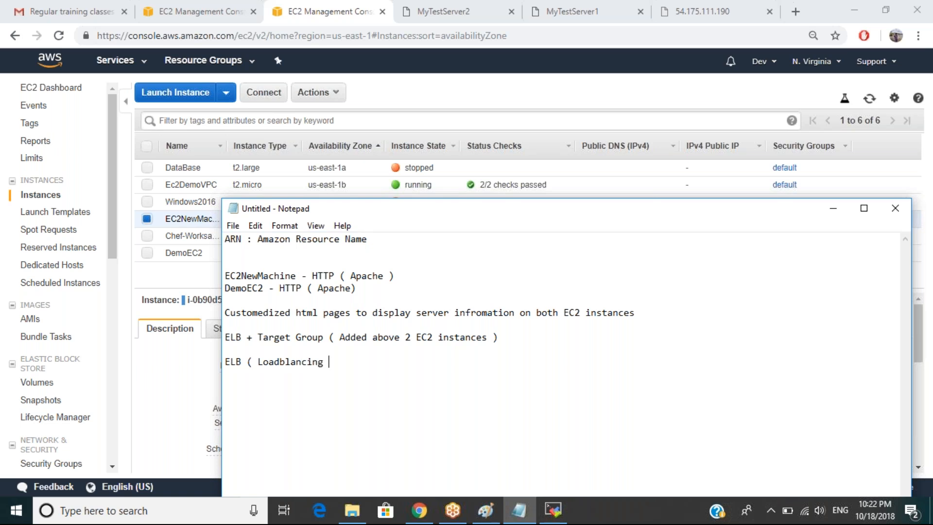
text(EC2 instances)
key(BackSpace)
text(s )  )
text(EC2 )
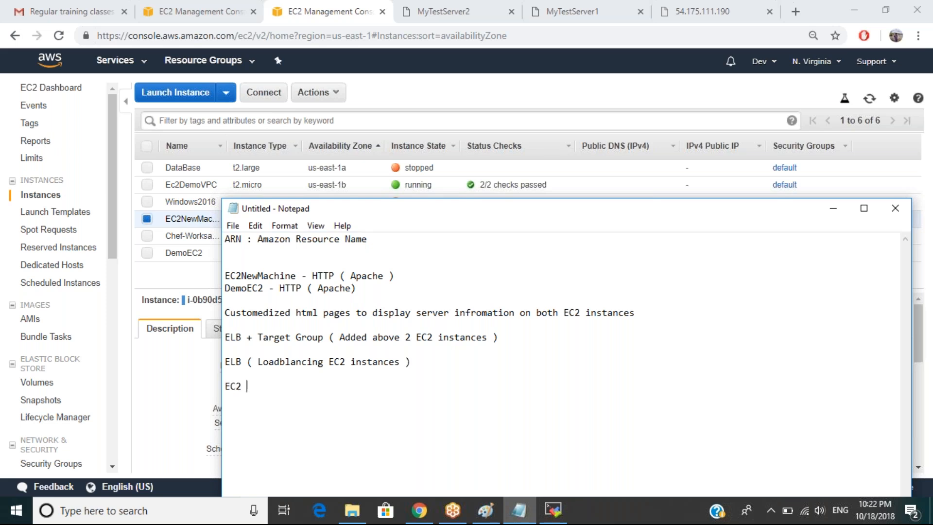
text(instances are av)
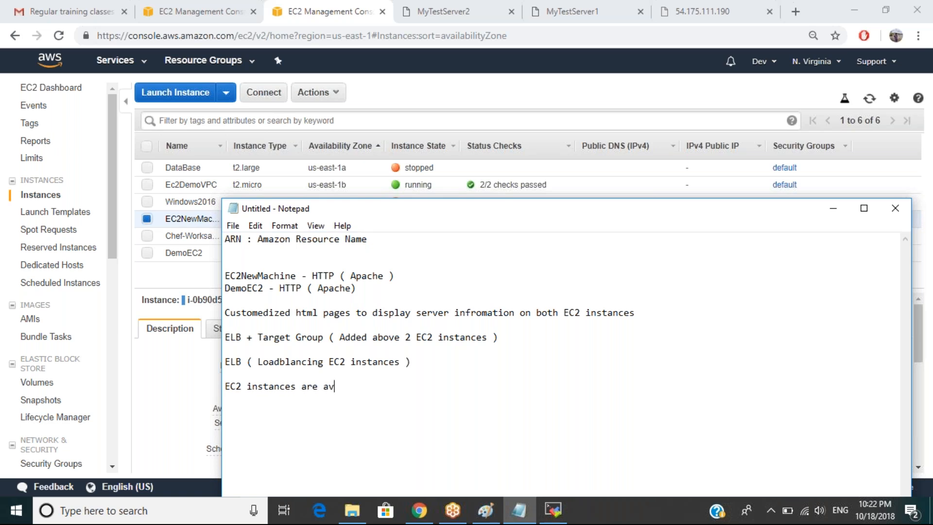
text(aialble over the internet)
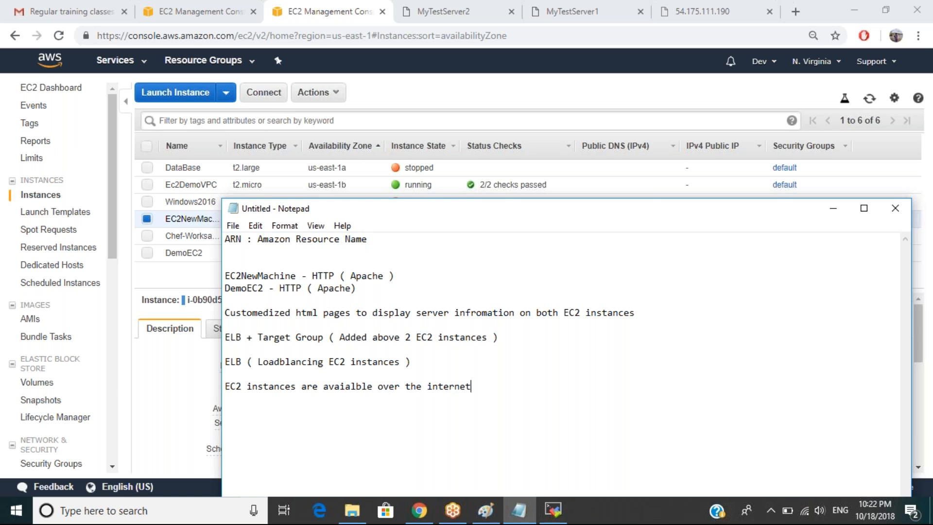
Reload the 54.175.111.190, first server, and elbdemo pages to recheck which load.
click(590, 16)
click(695, 11)
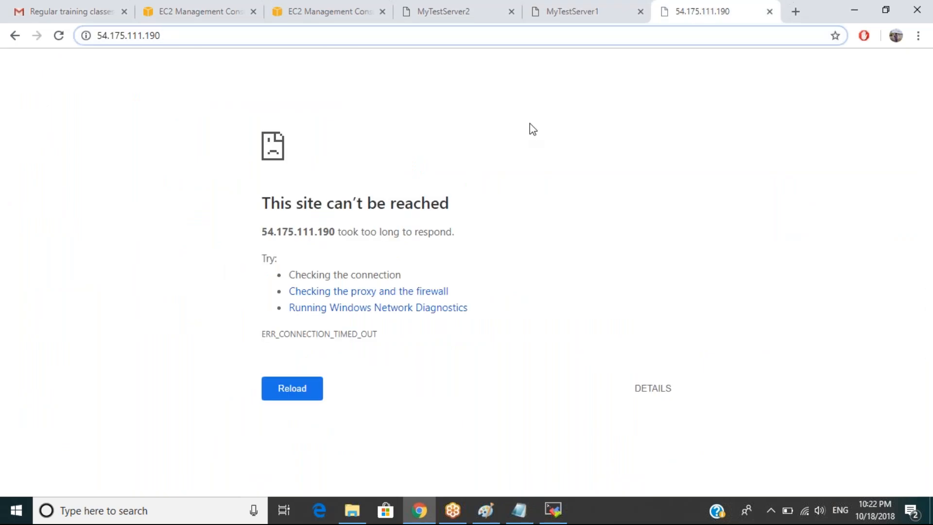
click(555, 9)
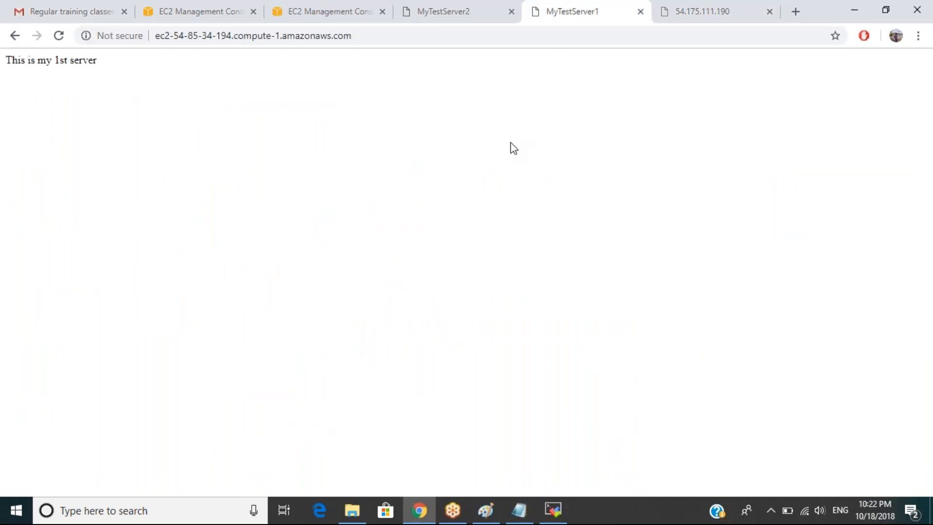
key(F5)
key(F5)
key(F5)
click(432, 11)
click(382, 43)
key(Return)
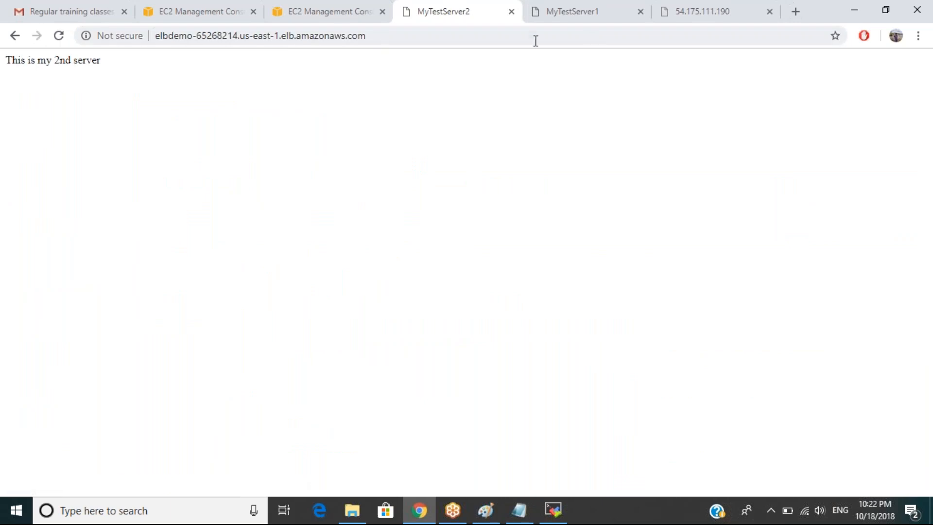
click(590, 17)
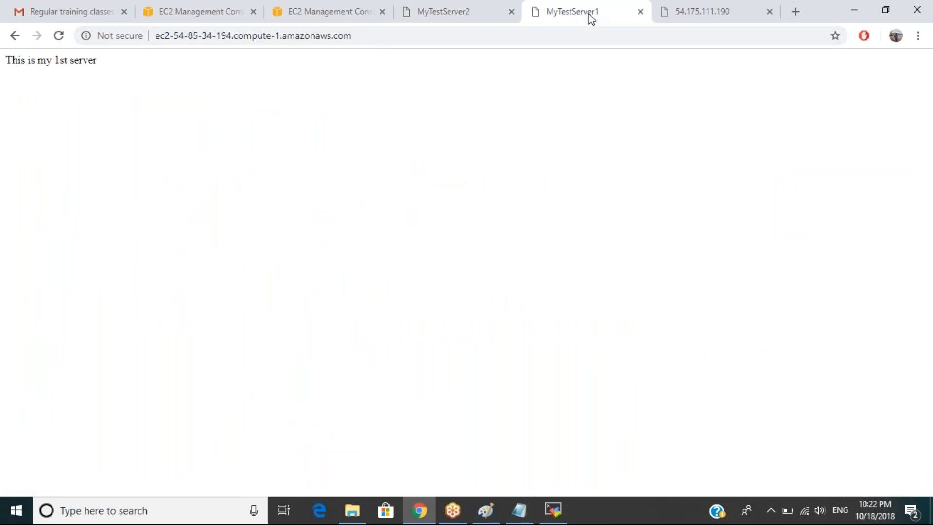
click(554, 519)
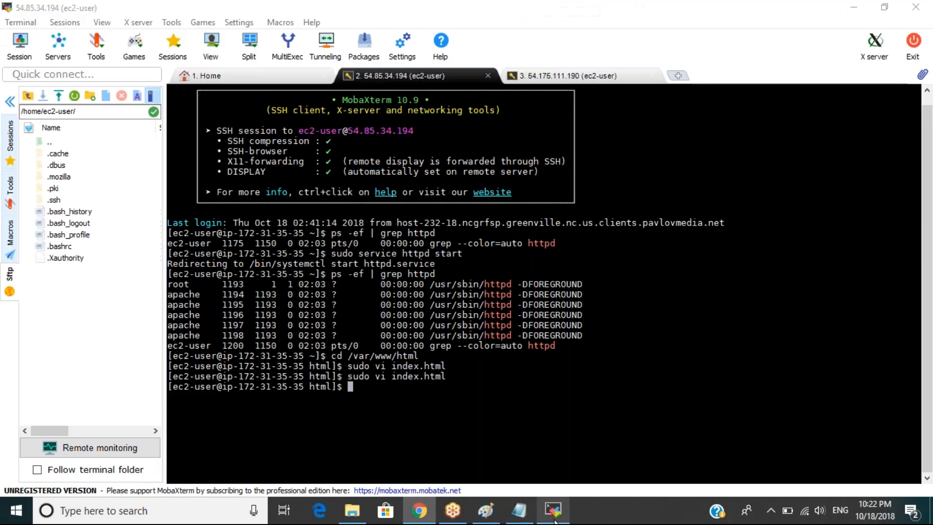
click(519, 510)
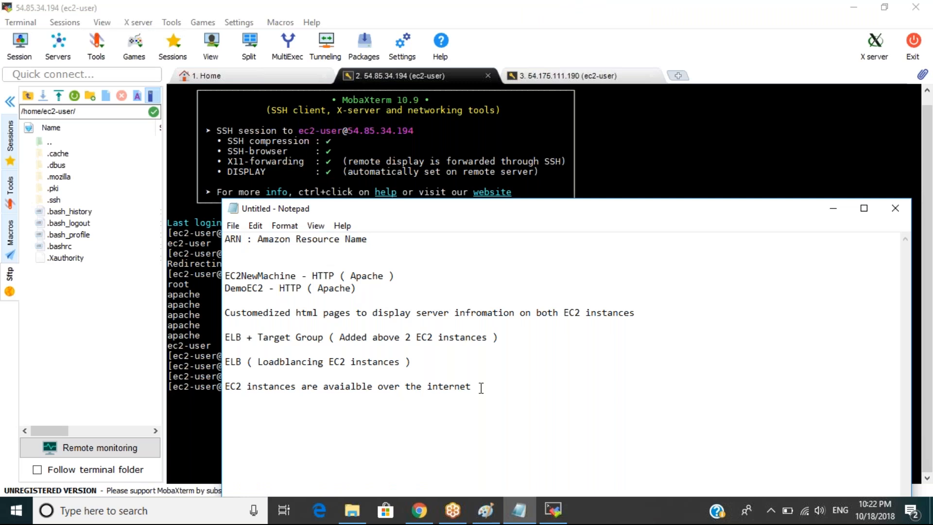
Add the line 'Change security group to block port 80 inbound only from ELB [ 80 - 0.0.0.0/0'.
text(.)
key(Return)
text(Change security group to block )
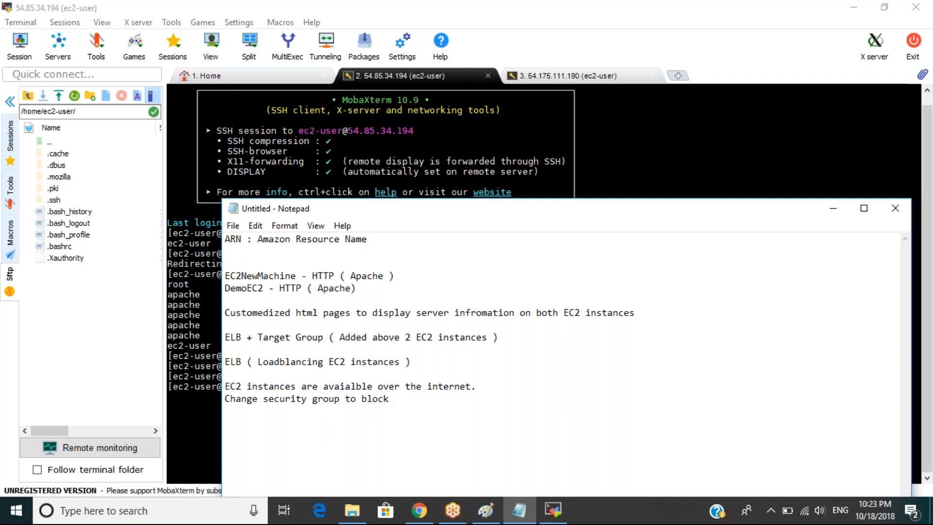
text(port 80 inbound only from ELB)
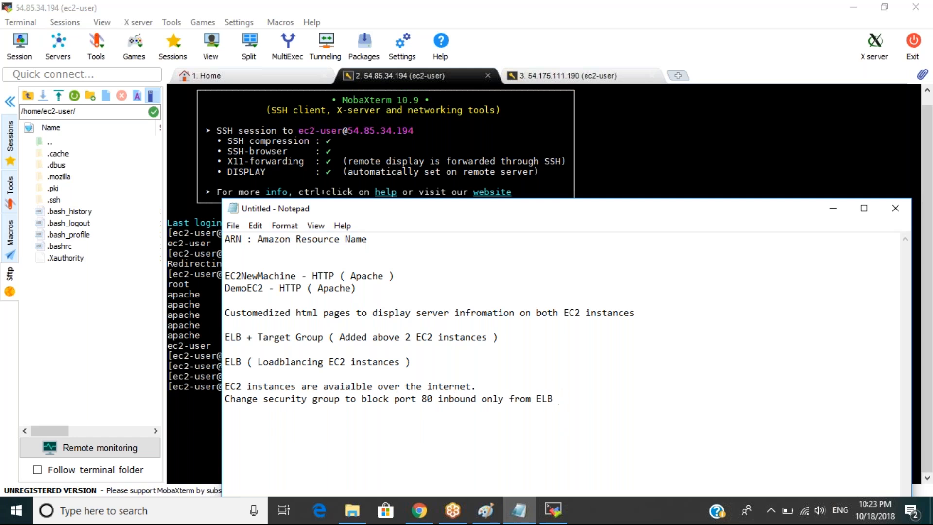
text( [ 80 )
text(- 0.0.0.)
text(0/0)
Append 'ELB Security Group name WebSecGroupELB ]' to complete the security group note.
text(ELB)
text( Security)
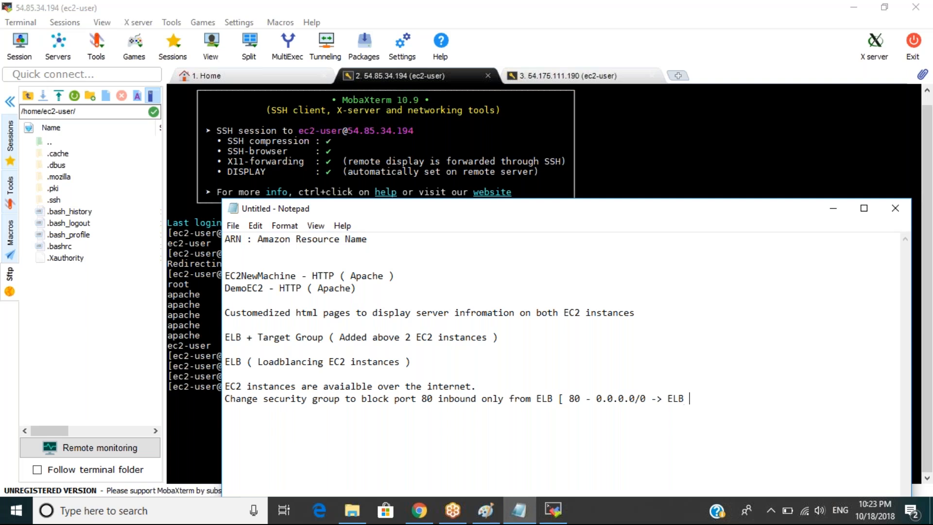
text( Group name sg)
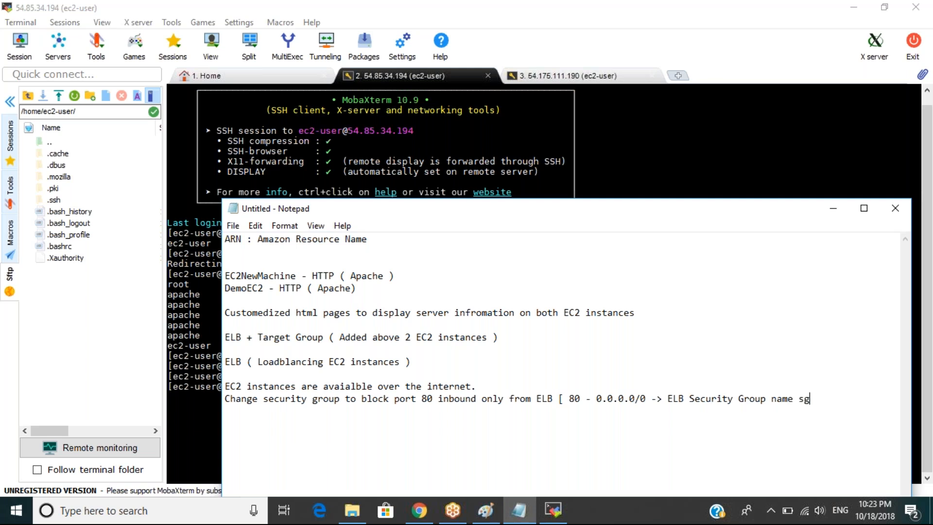
key(BackSpace)
key(BackSpace)
text(Wev)
key(BackSpace)
text(bSecGroupELB)
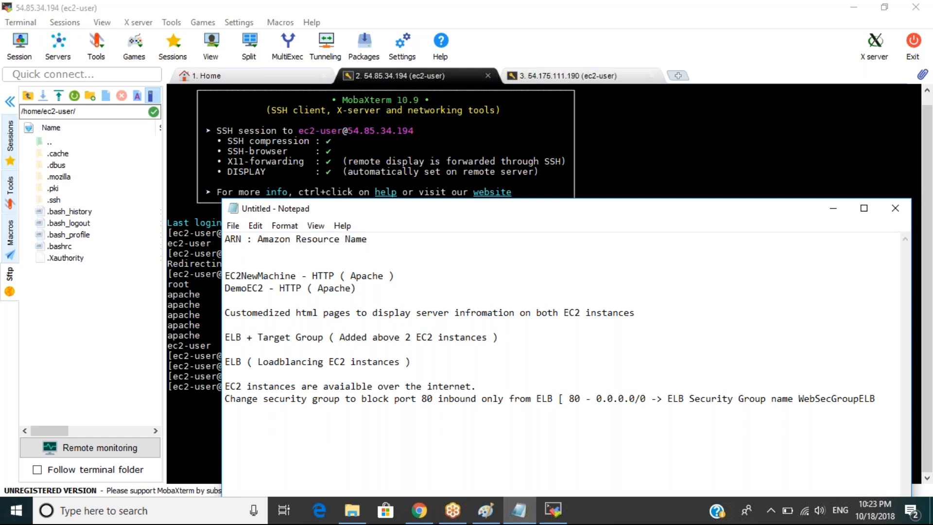
text( ])
drag(246, 388, 412, 400)
click(480, 386)
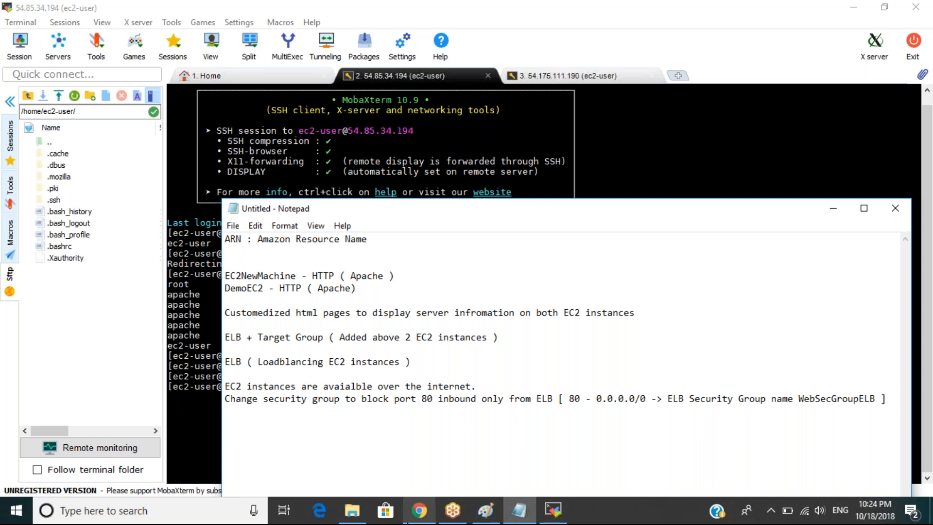
click(408, 521)
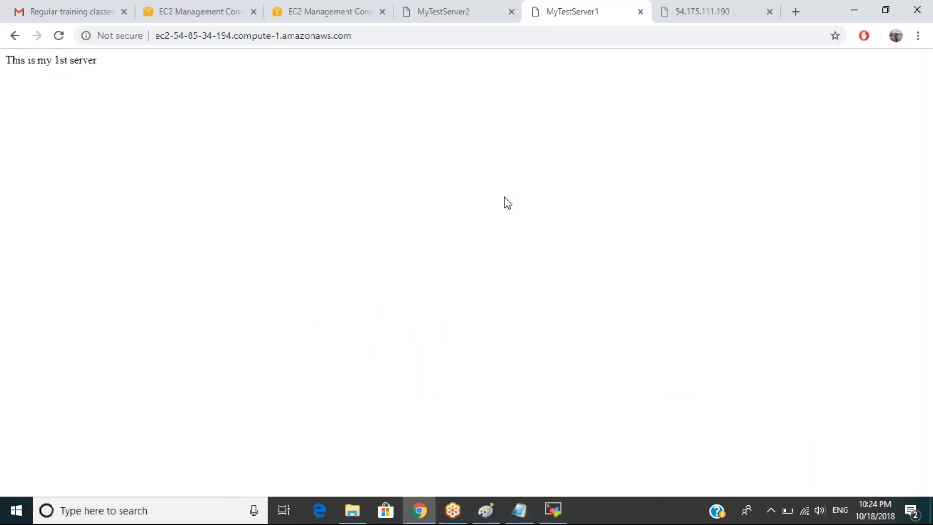
key(F5)
Open EC2DemoSecurityGroup's Edit inbound rules dialog and select the first rule's 0.0.0.0/0 source.
click(331, 10)
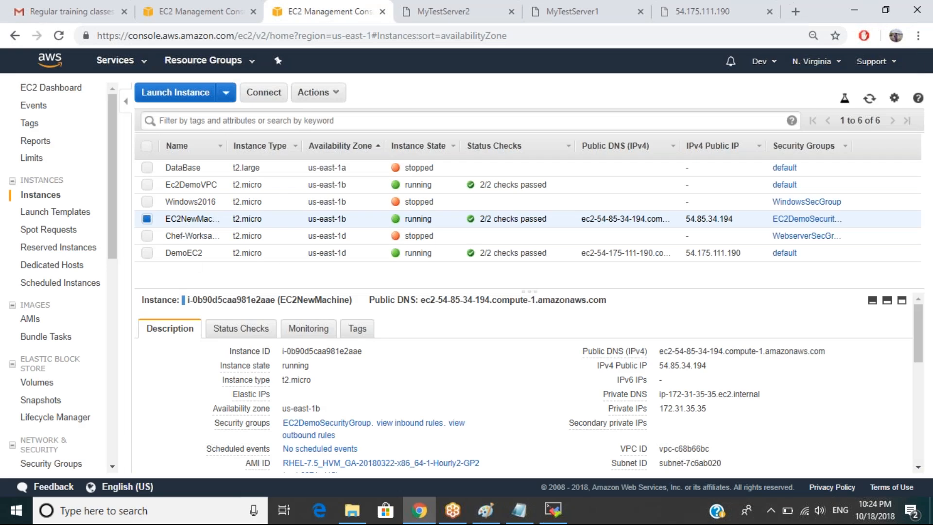
click(303, 426)
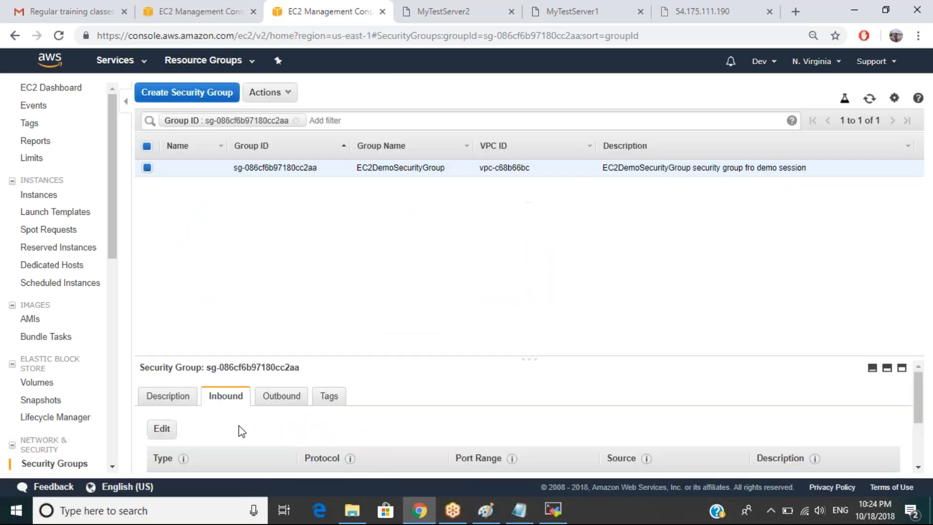
scroll(238, 426, down, 3)
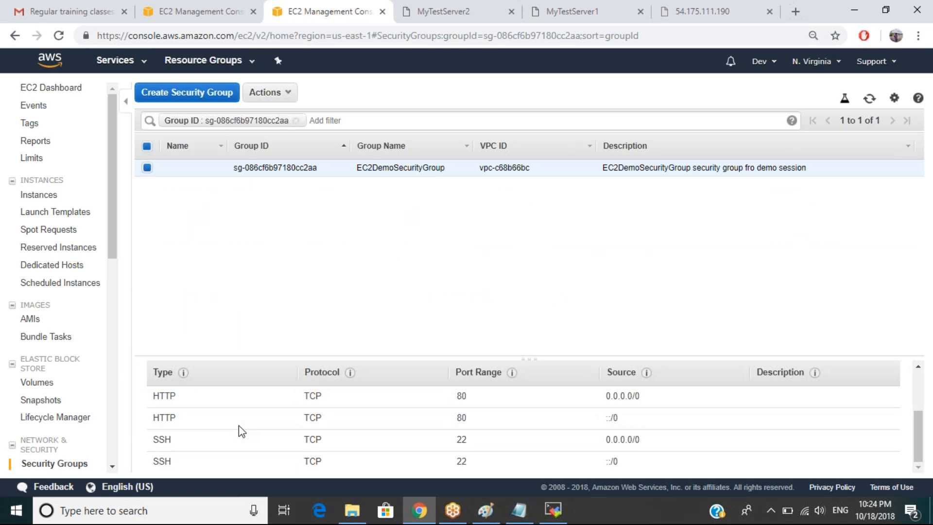
scroll(238, 424, up, 3)
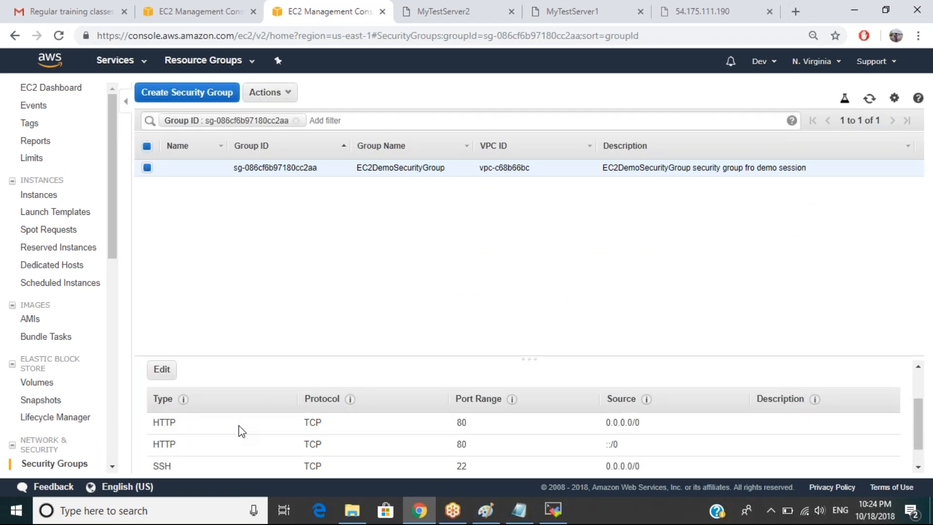
click(163, 429)
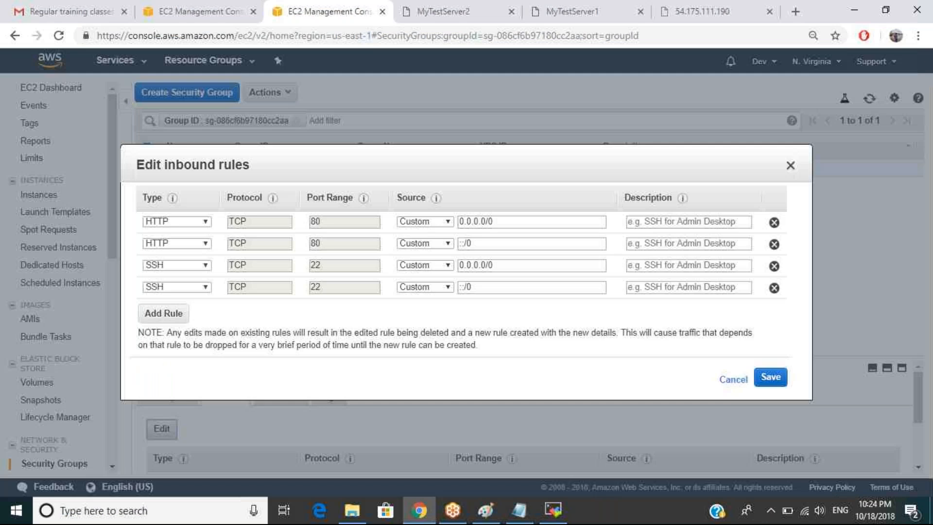
drag(500, 221, 459, 226)
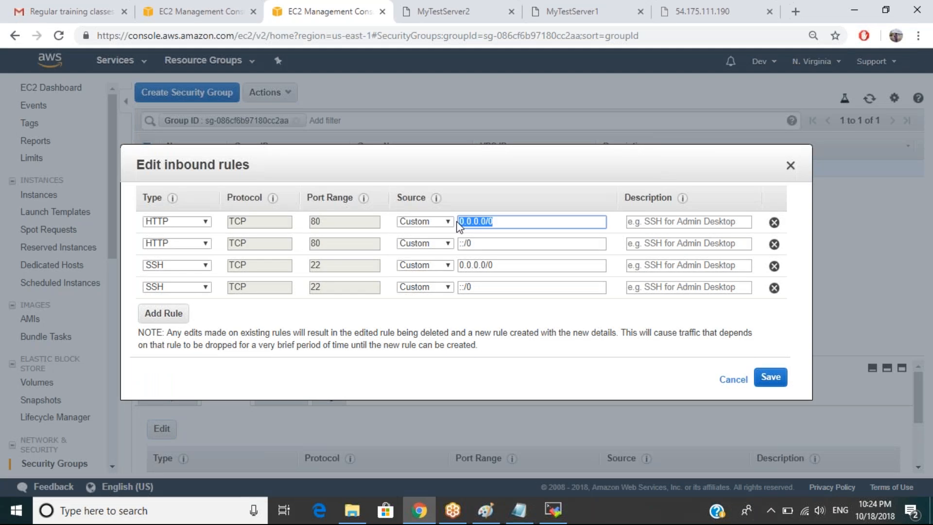
click(528, 517)
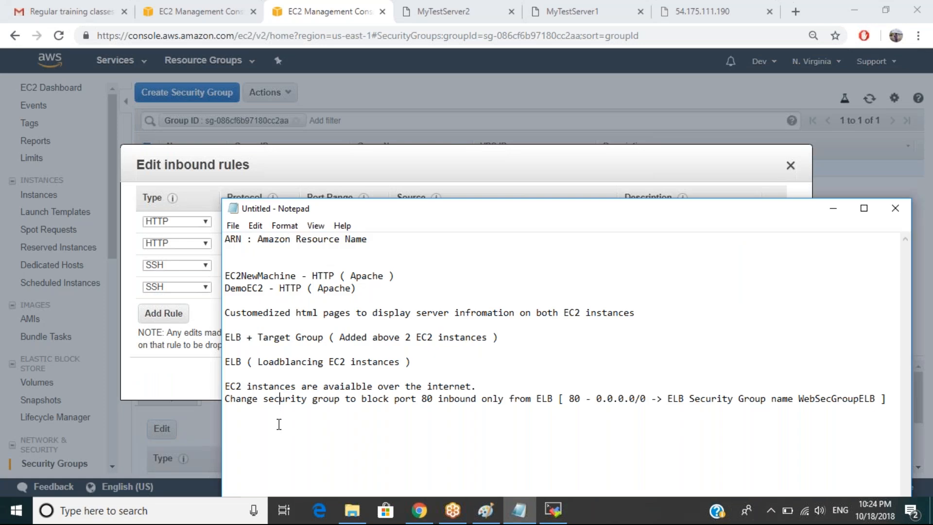
Add the note line '0.0.0.0/0 -> Open for the world' in Notepad.
key(Return)
key(Return)
text(0.0.0.0/0 -> Open for the world)
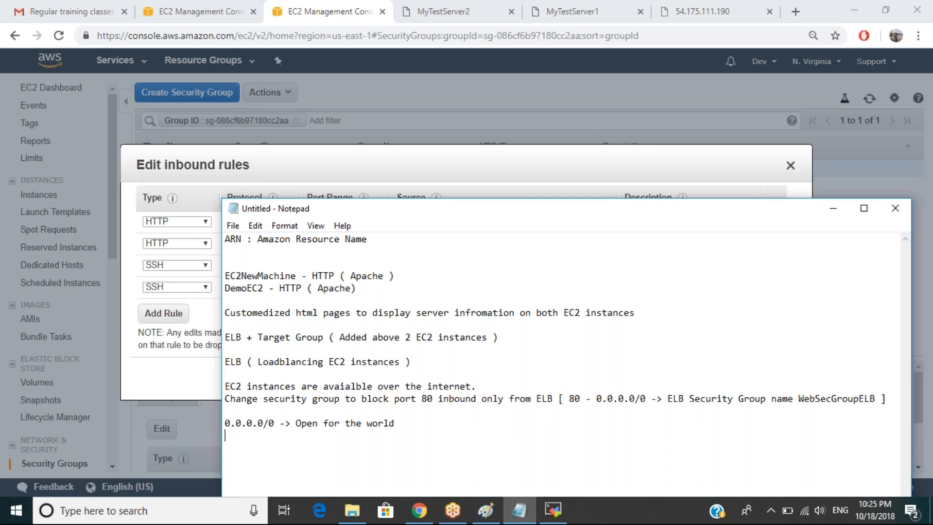
key(Return)
key(Return)
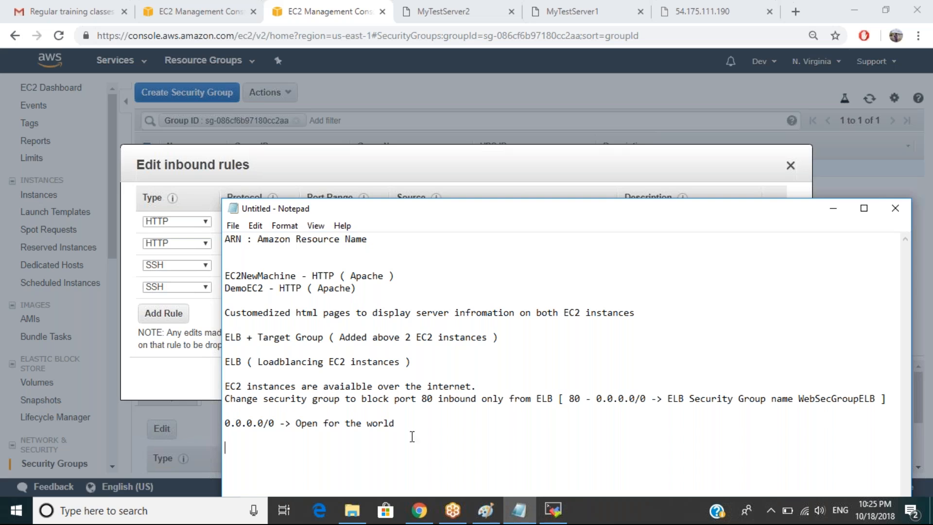
Try Anywhere as the first HTTP rule's source, then revert it to Custom.
click(419, 510)
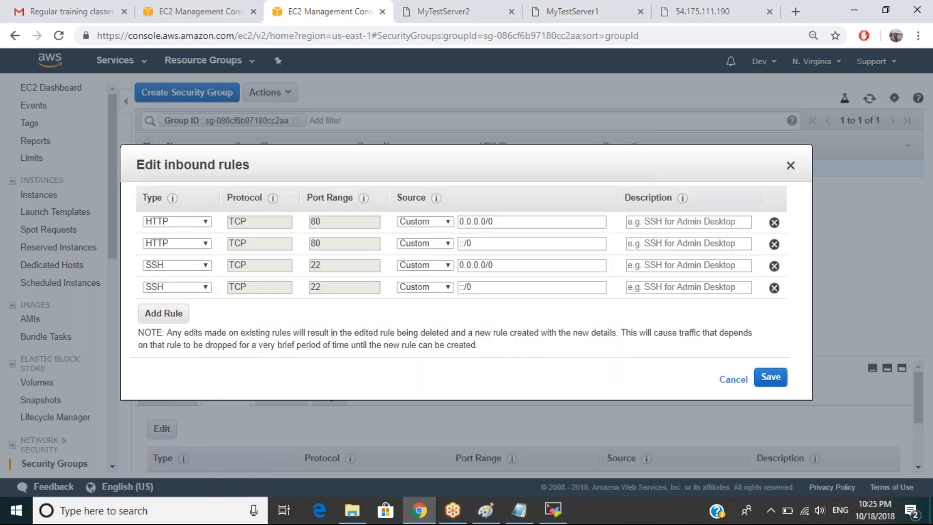
click(435, 223)
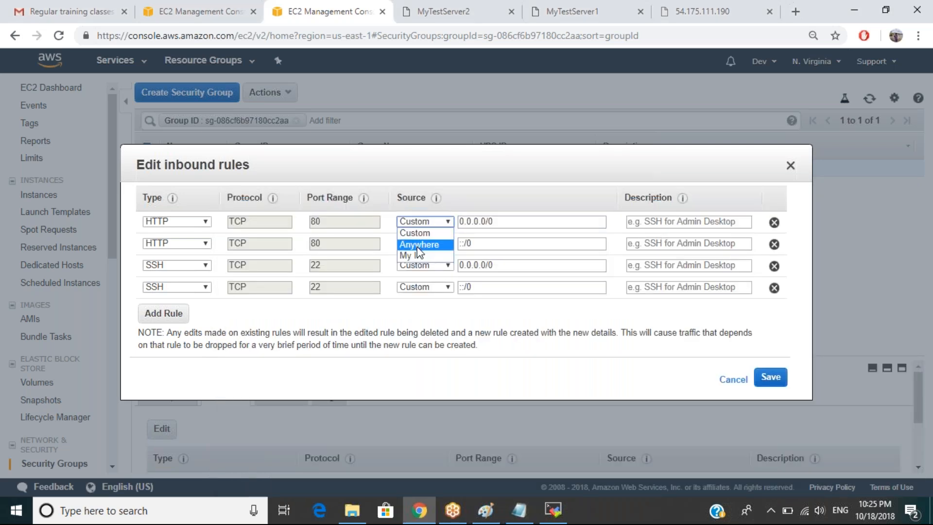
click(418, 245)
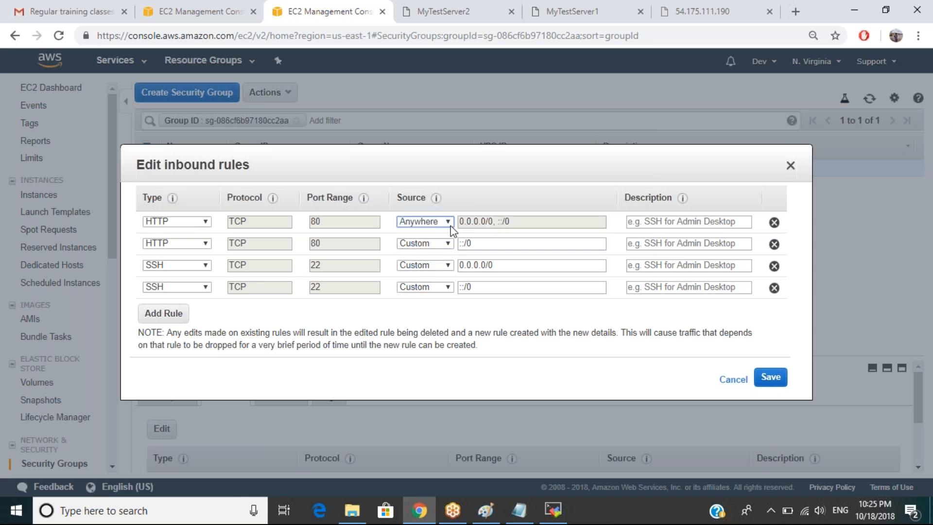
click(450, 225)
click(432, 231)
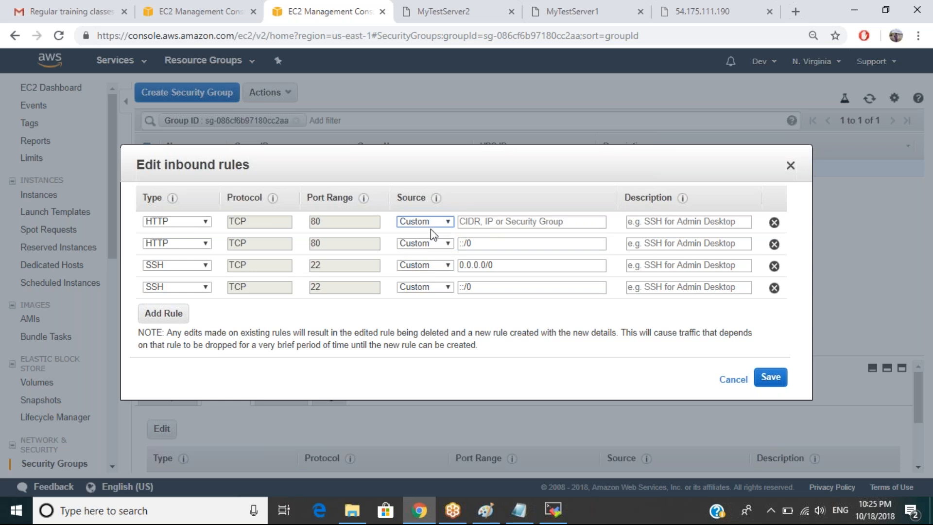
Try My IP as the first rule's source, then revert to Custom with an empty value.
click(428, 226)
click(419, 256)
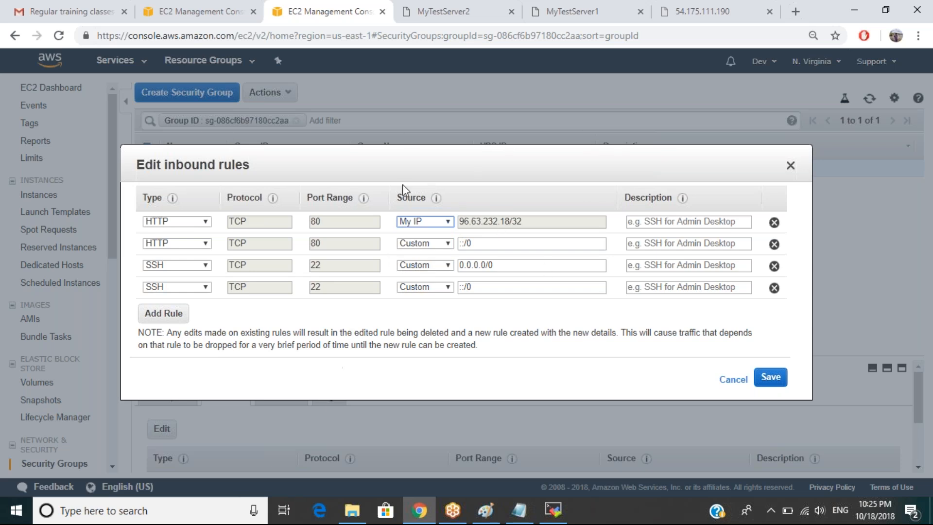
click(445, 224)
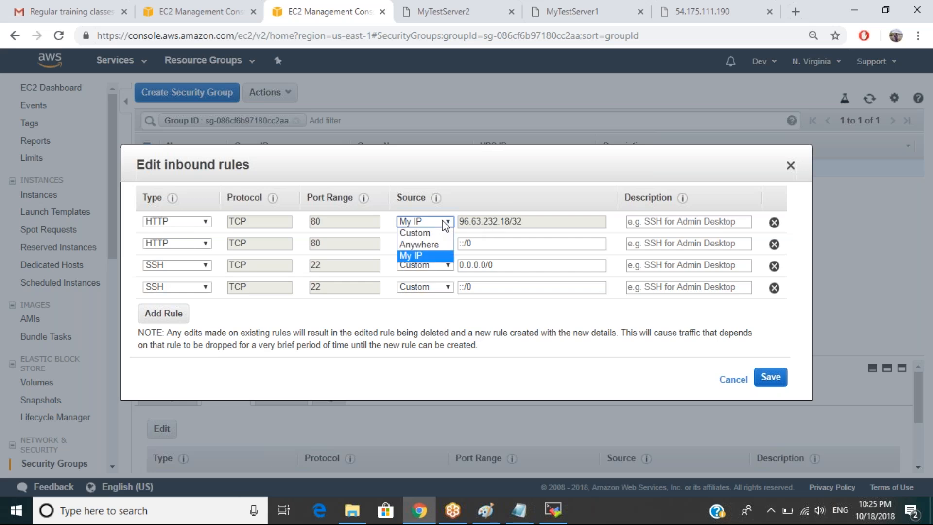
click(430, 232)
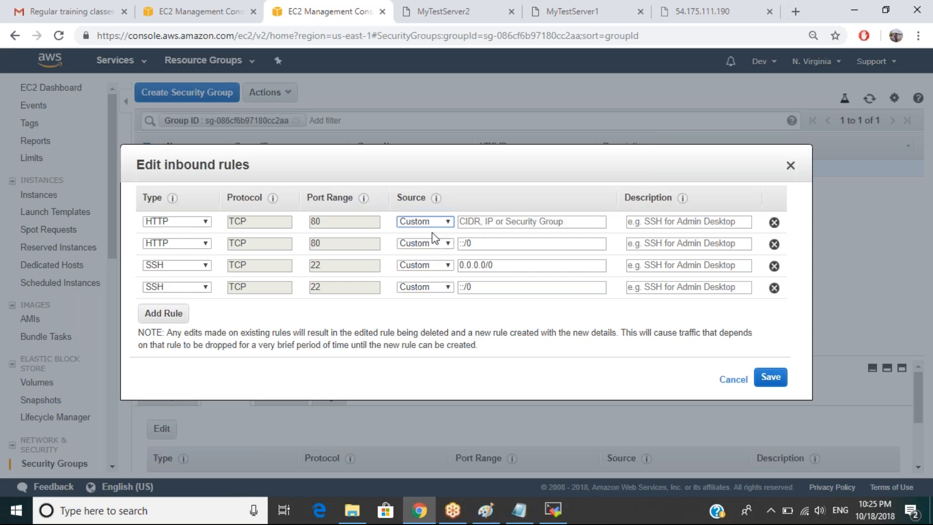
click(466, 224)
click(466, 223)
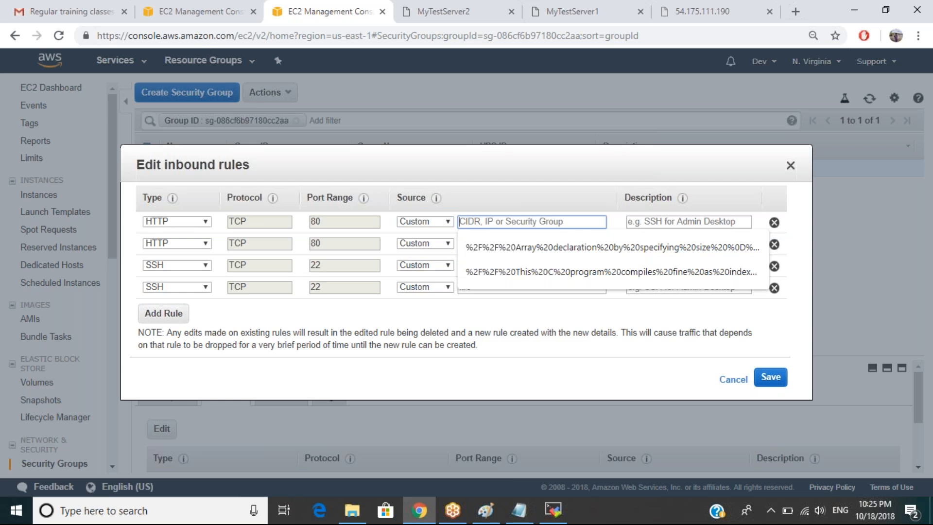
click(200, 13)
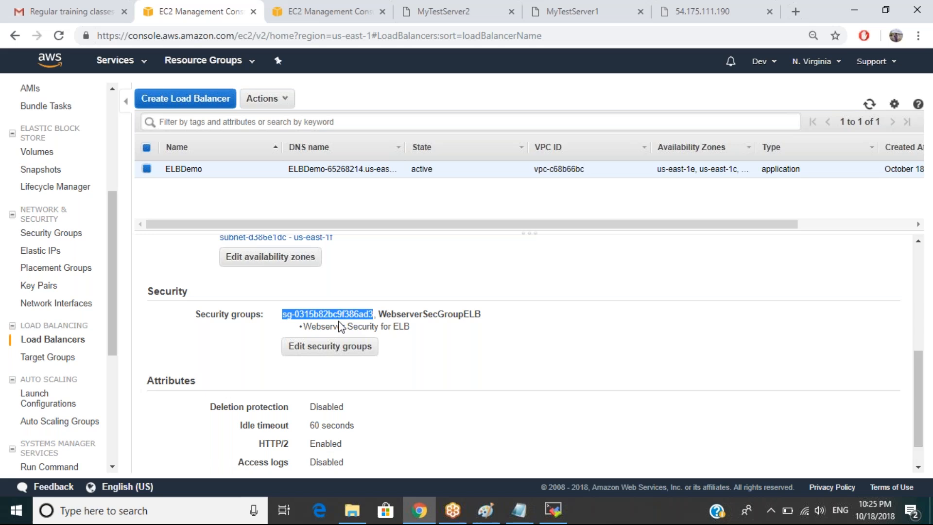
Select the load balancer's group name WebserverSecGroupELB, then its ID sg-0315b82bc9f386ad3.
click(428, 336)
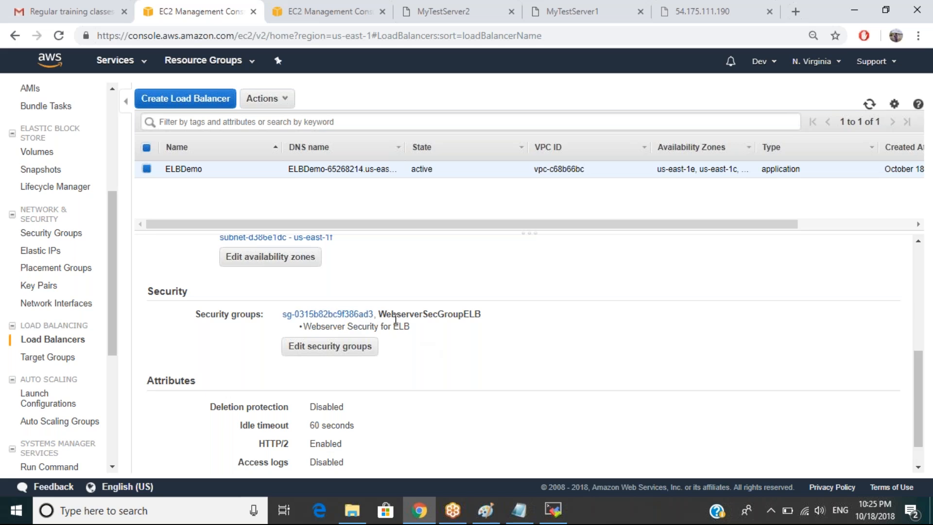
drag(379, 314, 481, 316)
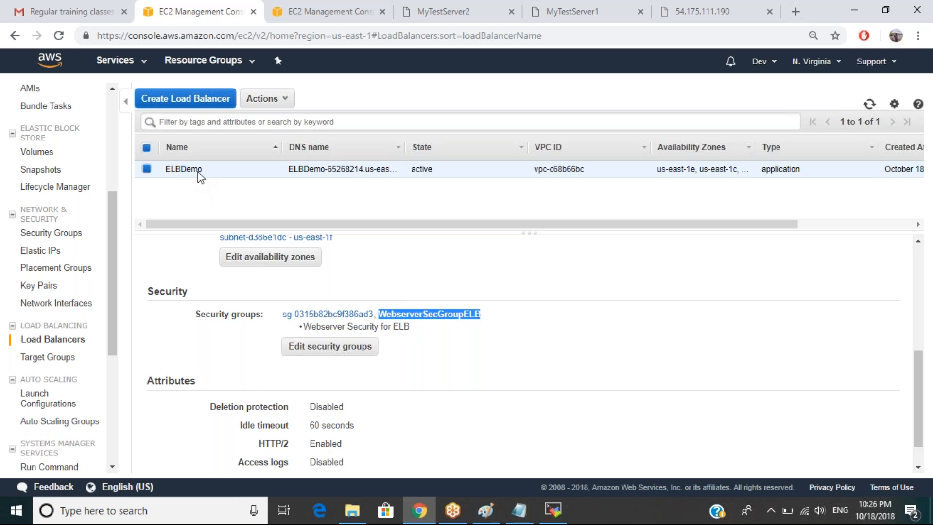
drag(375, 313, 282, 315)
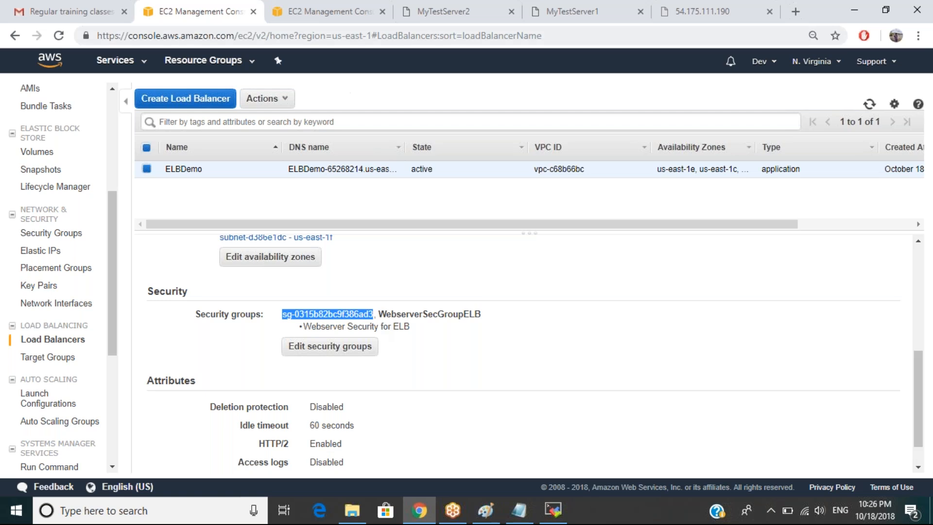
click(323, 16)
Set the first HTTP 80 rule's source to My IP and save the inbound rules.
mouse_move(437, 199)
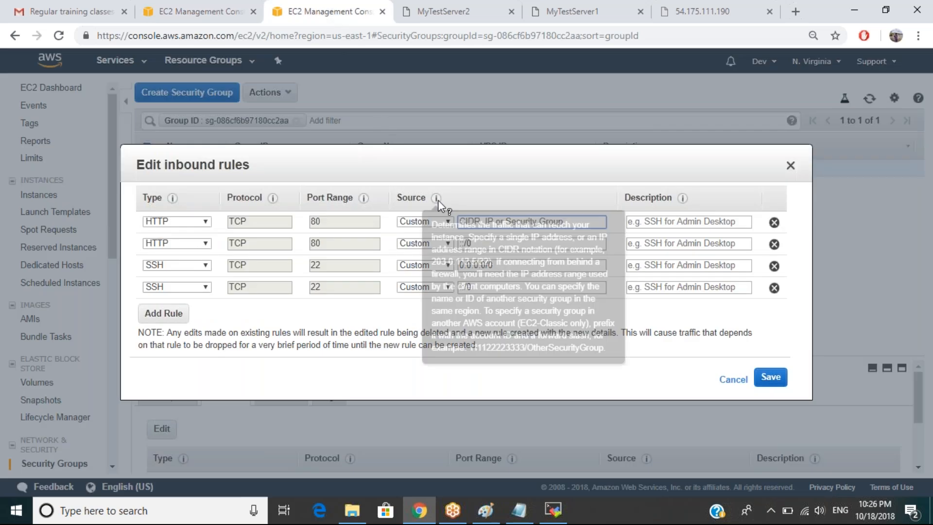
click(416, 221)
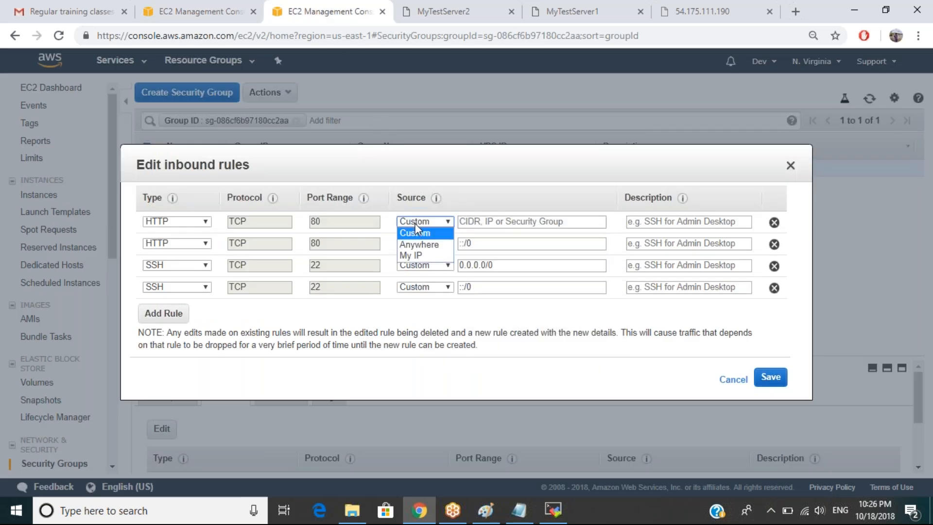
click(416, 256)
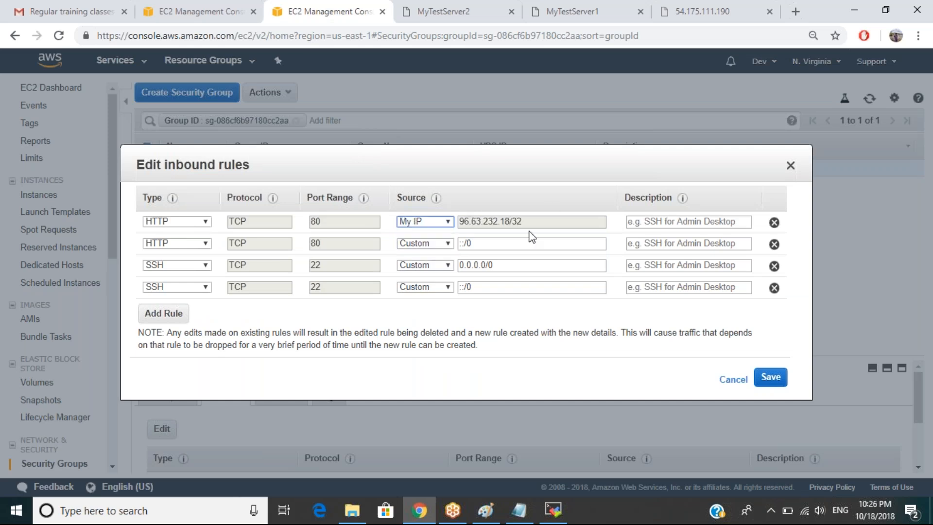
click(778, 381)
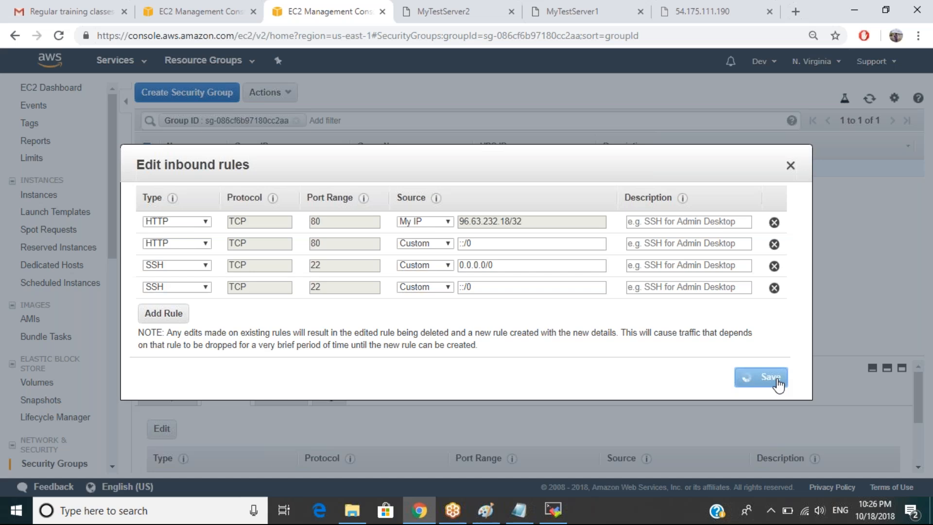
click(465, 10)
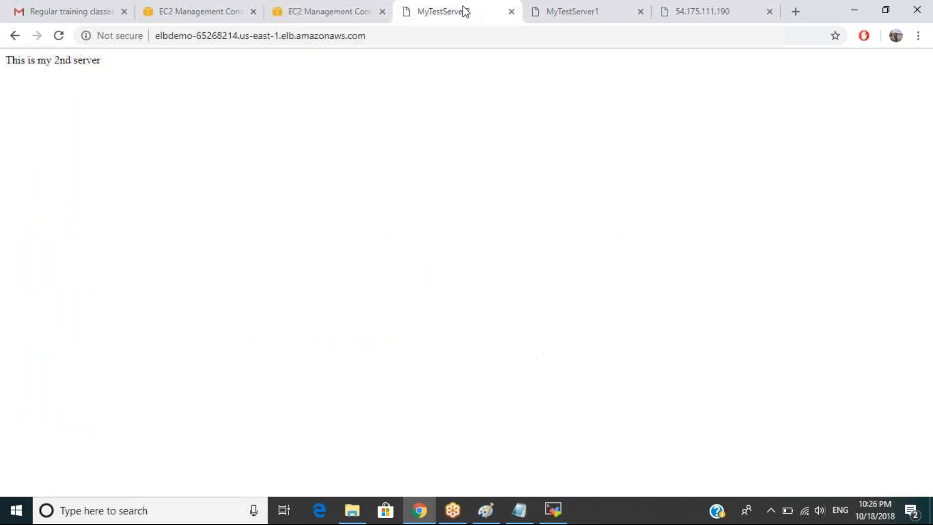
Reload the MyTestServer2 load balancer page and the MyTestServer1 direct page several times with F5.
key(F5)
key(F5)
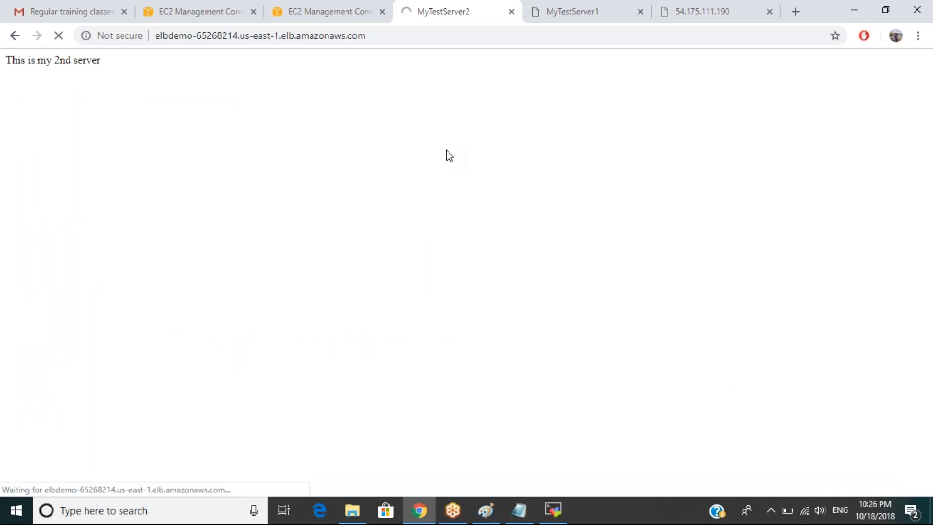
click(308, 19)
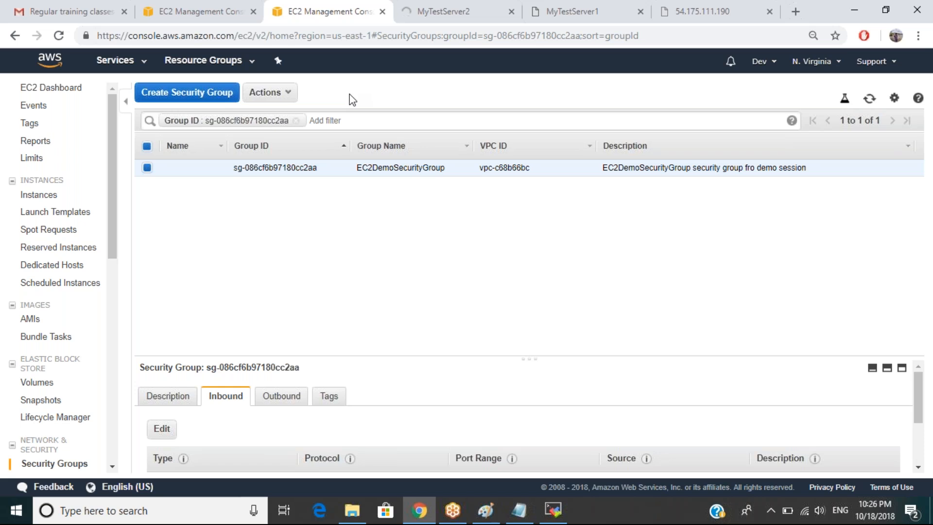
click(471, 10)
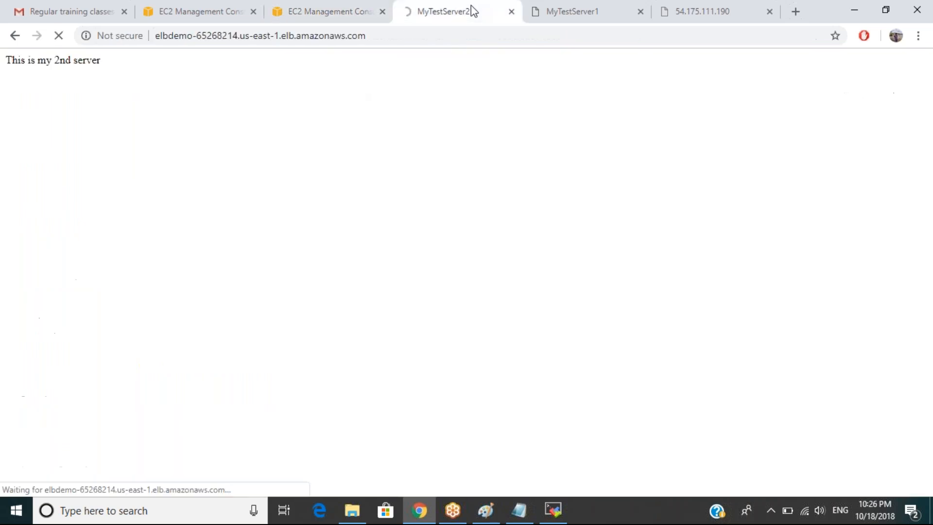
click(572, 17)
key(F5)
key(F5)
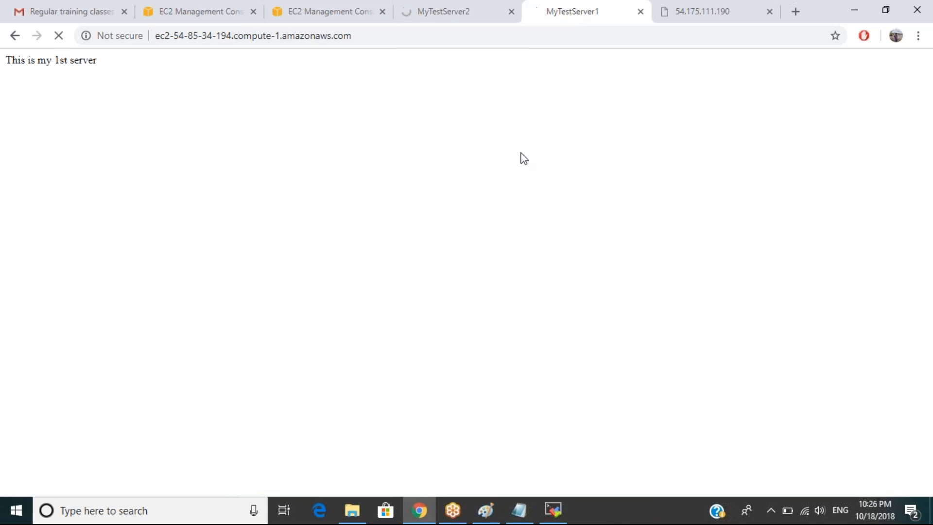
key(F5)
click(441, 19)
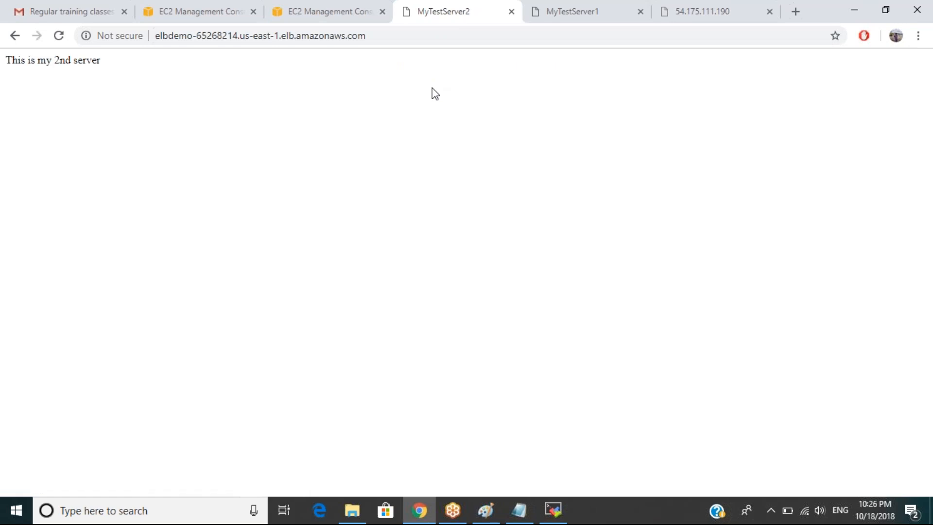
key(F5)
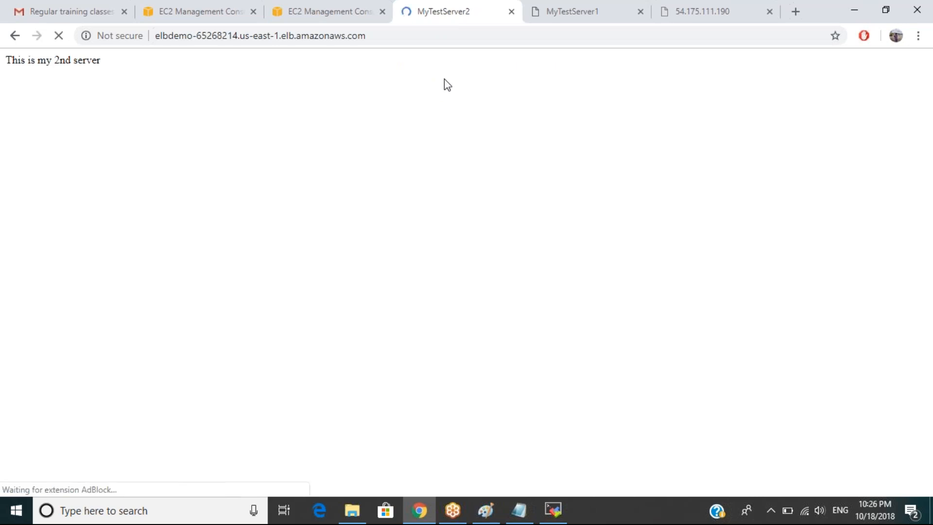
click(557, 14)
key(F5)
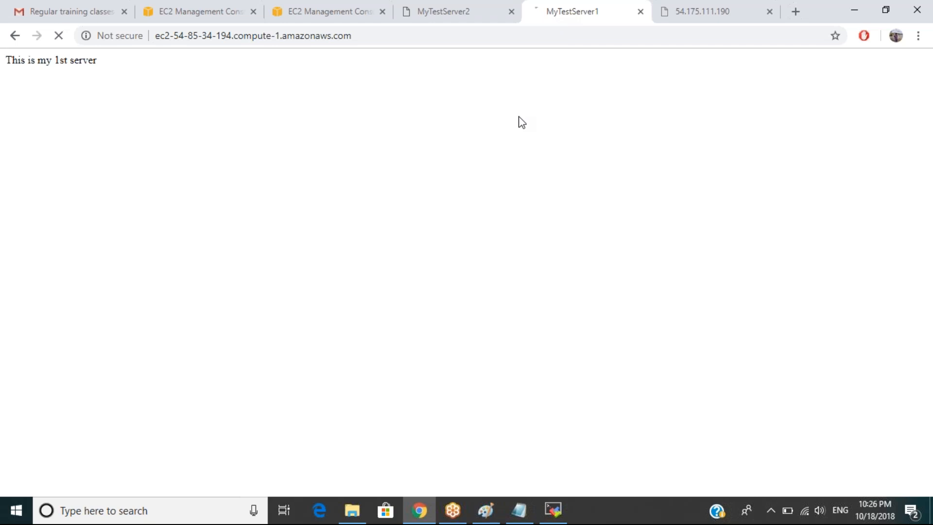
key(F5)
click(287, 15)
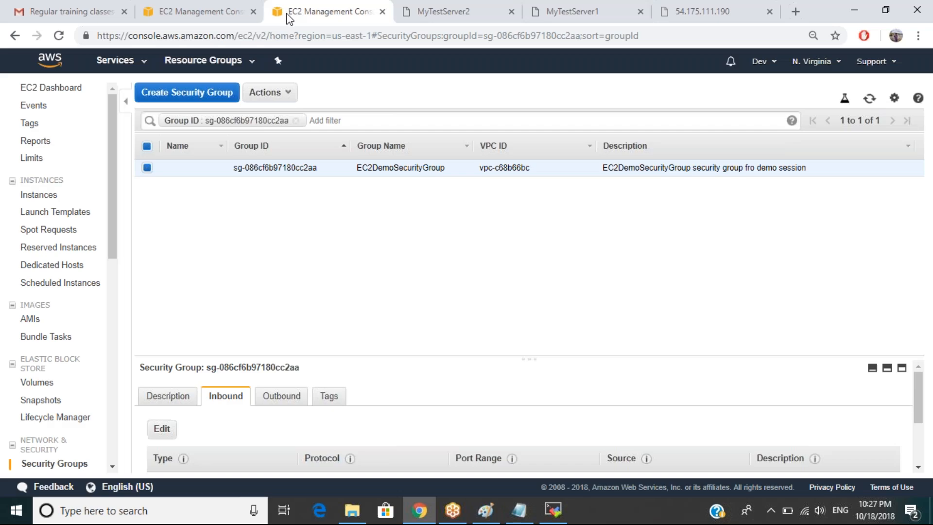
Review the load balancer's WebserverSecGroupELB, then open EC2DemoSecurityGroup's inbound rule editor with two HTTP and two SSH rules.
click(207, 17)
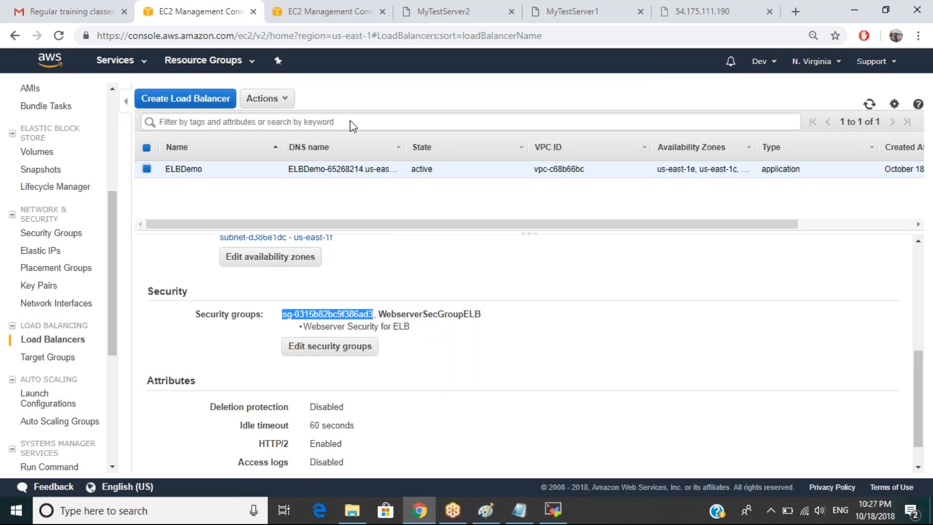
click(326, 16)
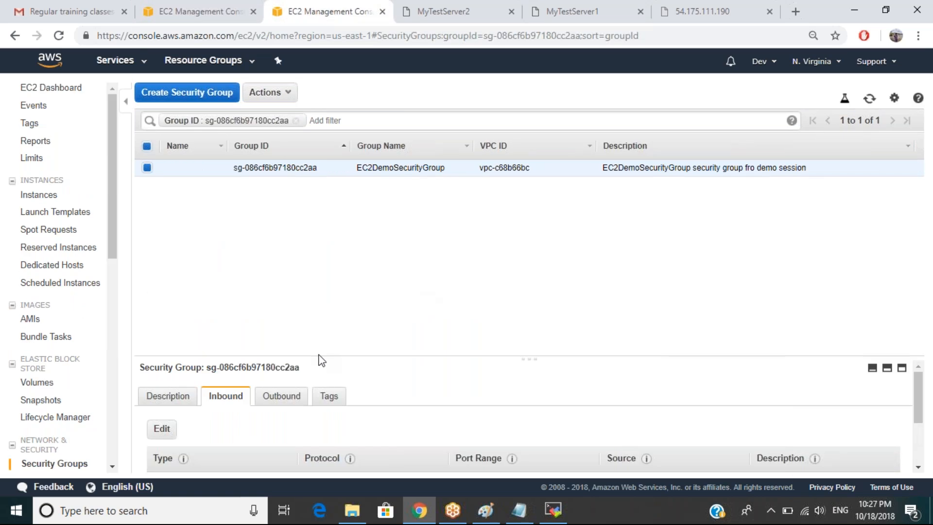
scroll(261, 431, down, 2)
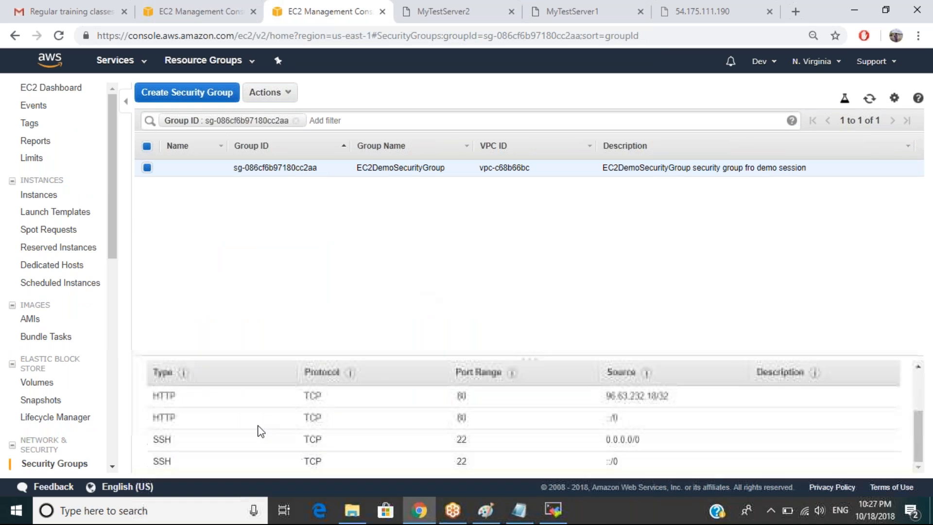
scroll(256, 414, up, 2)
click(161, 398)
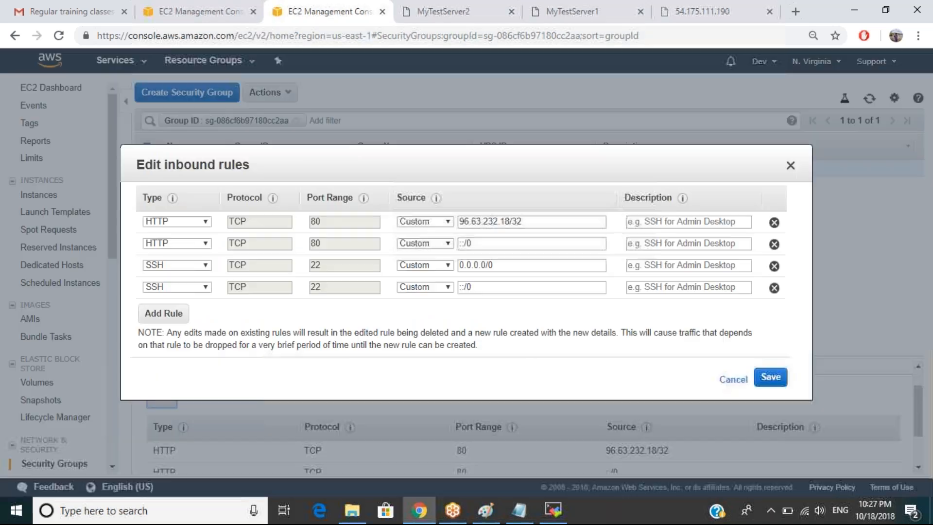
click(522, 222)
drag(522, 222, 459, 223)
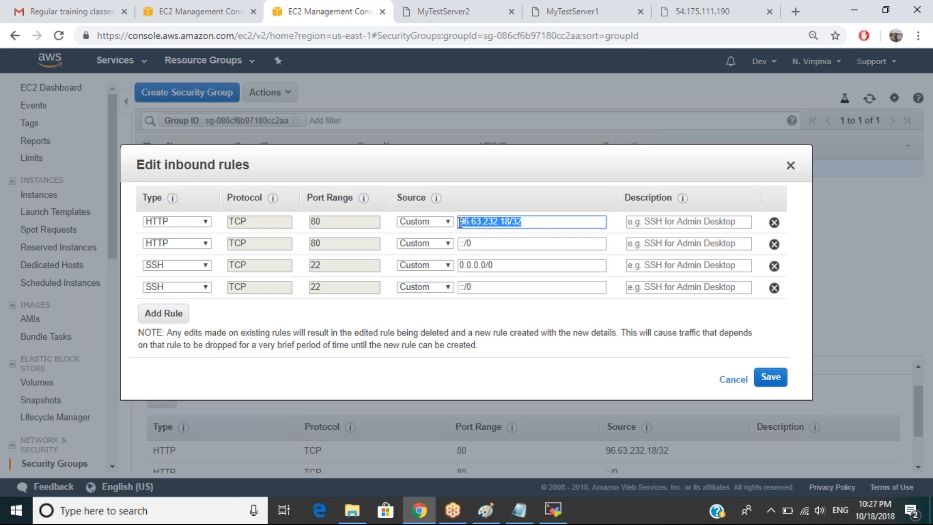
click(425, 226)
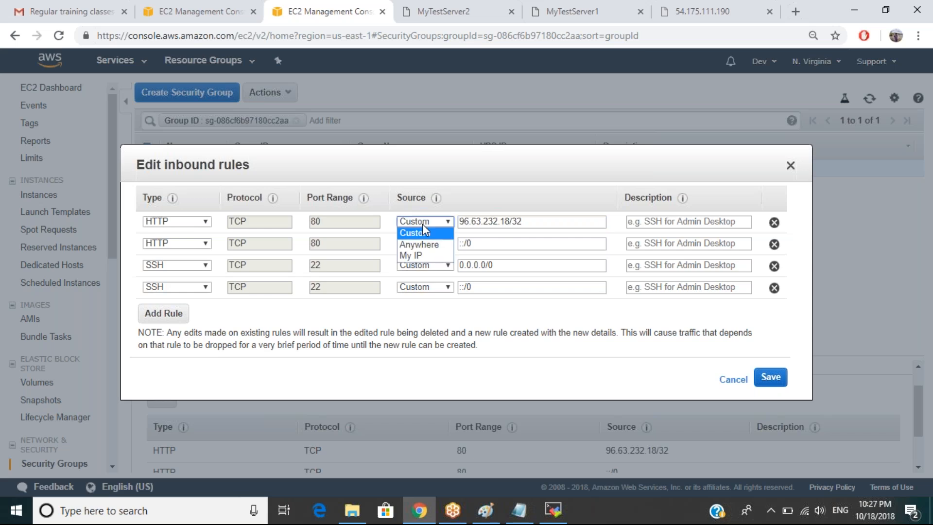
click(423, 232)
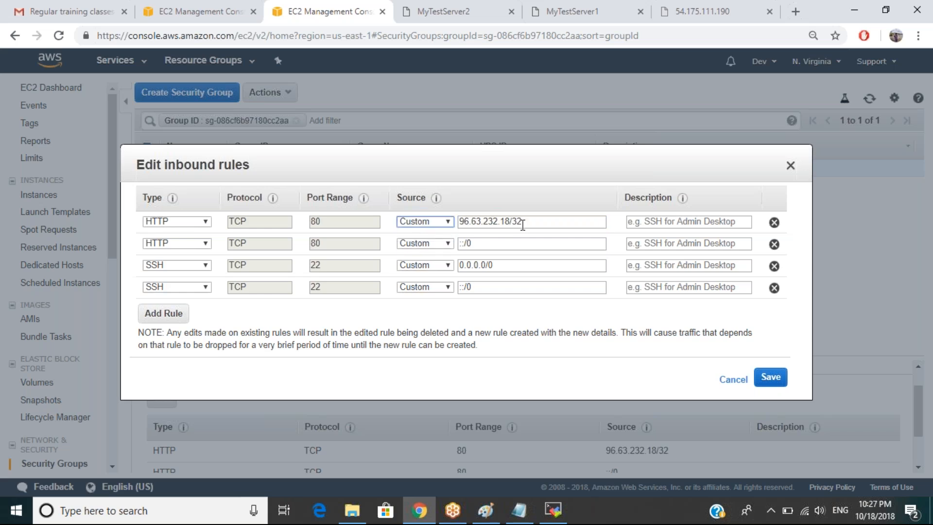
key(Tab)
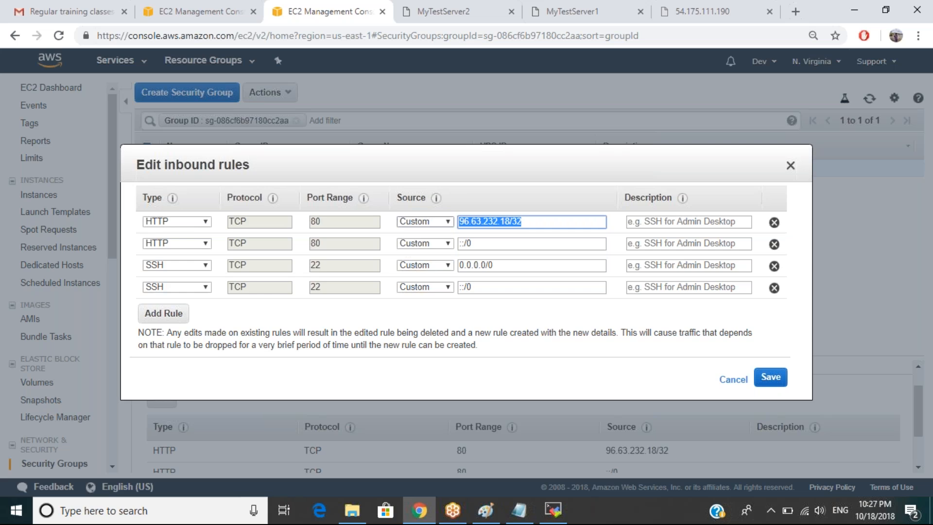
text(10.0)
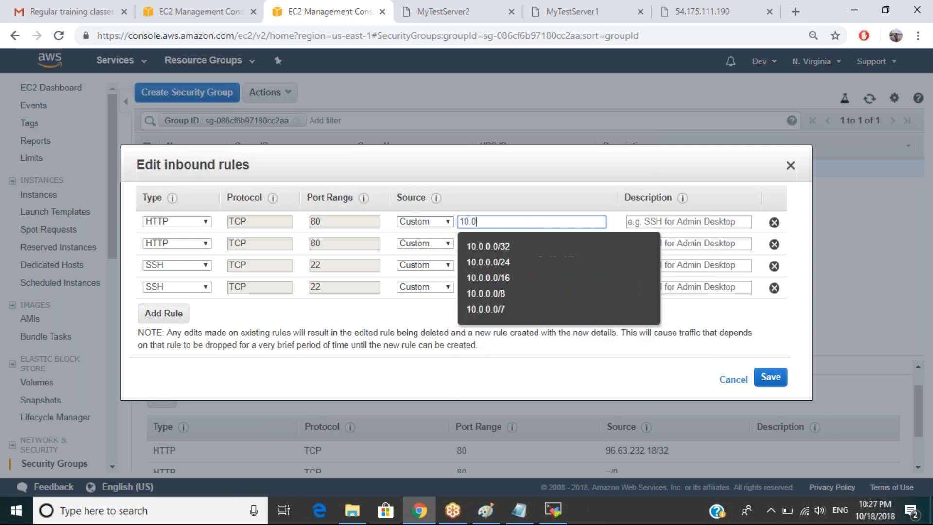
click(527, 247)
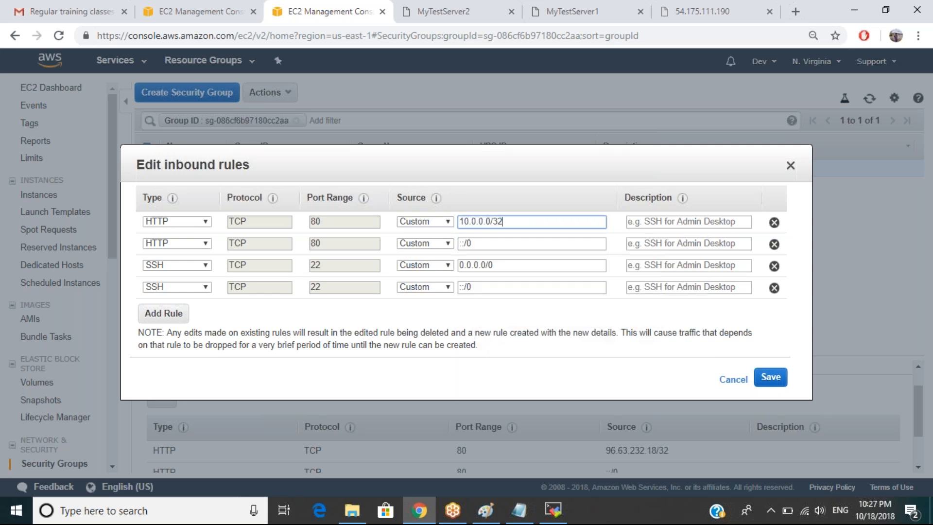
click(776, 380)
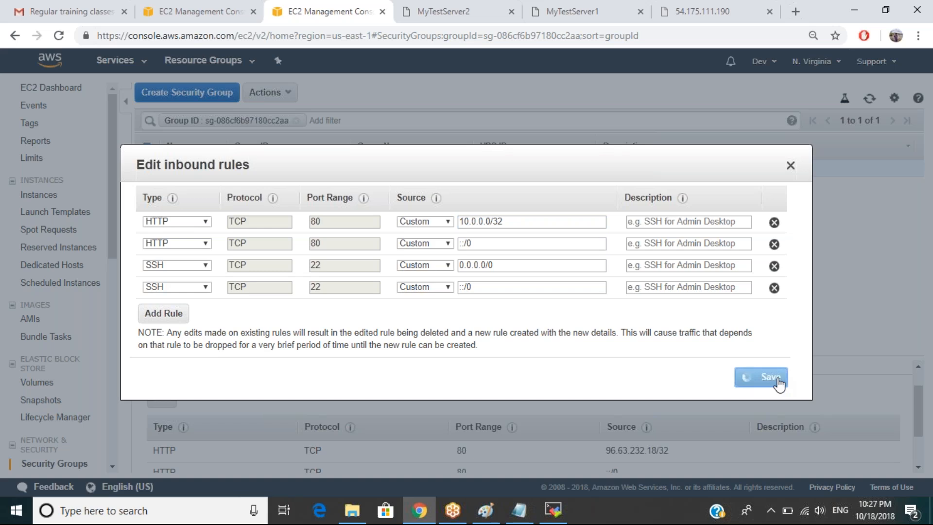
click(543, 13)
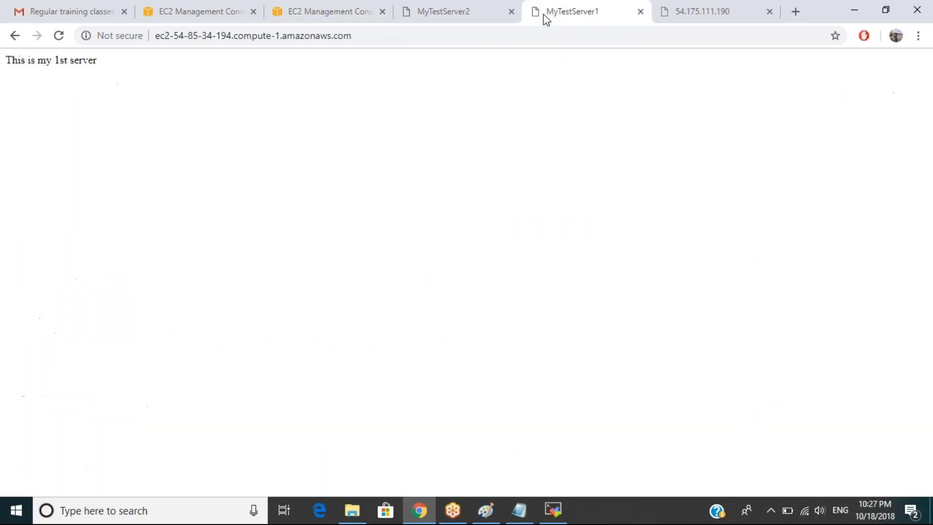
Reload MyTestServer1 and the ELB page; confirm the direct hostname and IP pages show ERR_CONNECTION_TIMED_OUT.
key(F5)
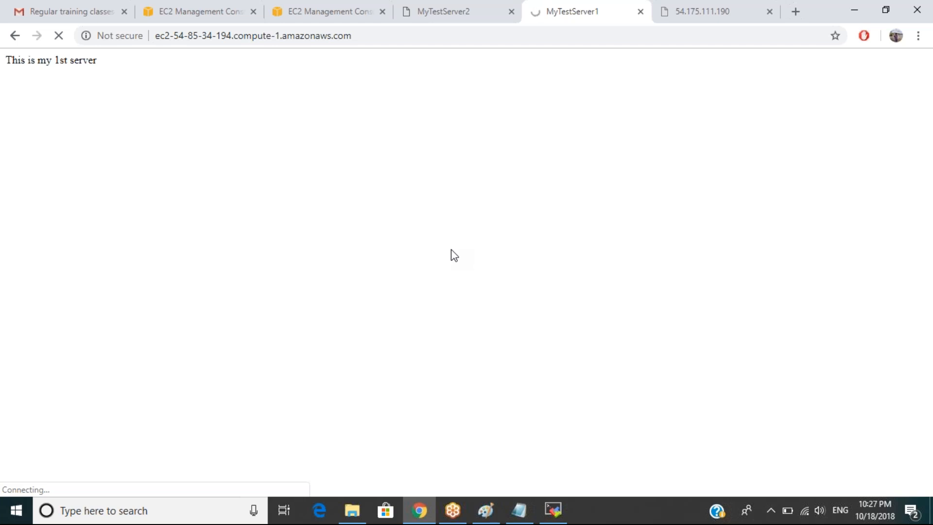
click(443, 18)
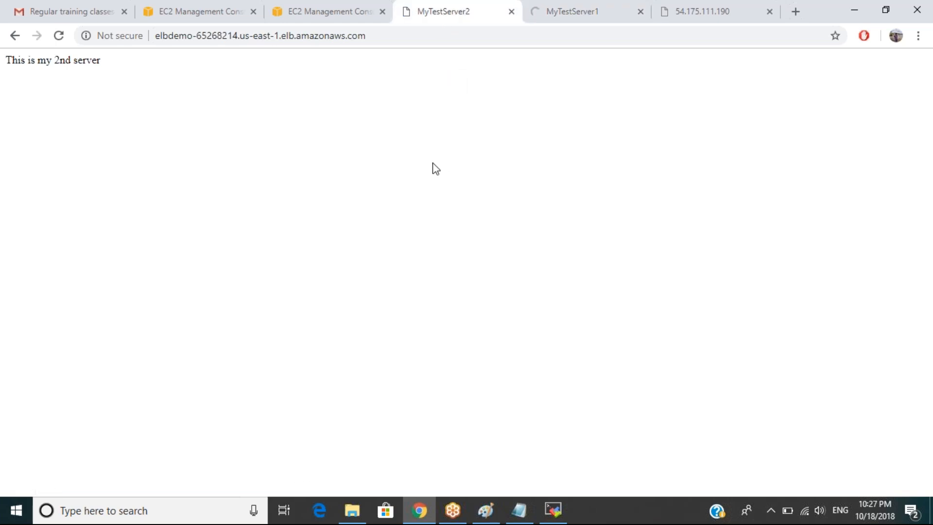
key(F5)
key(F5)
key(F5)
key(F5)
key(F5)
key(F5)
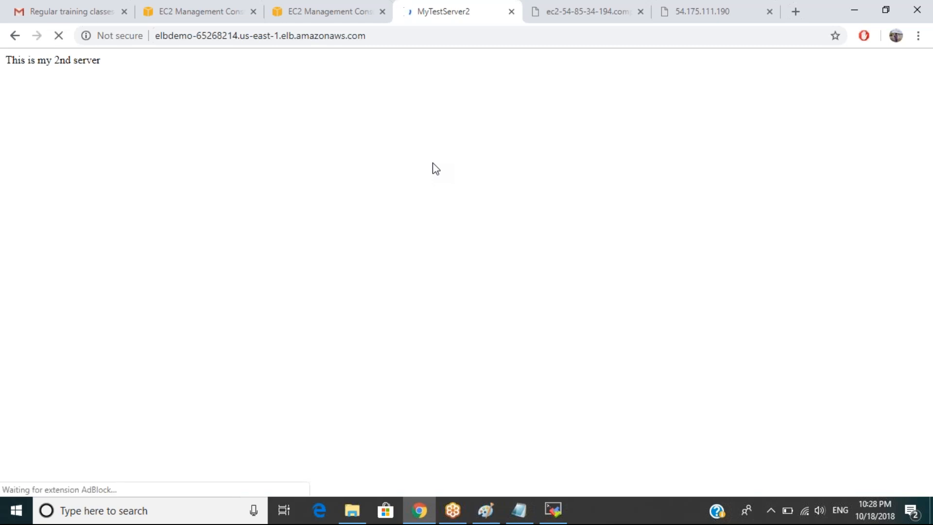
click(575, 5)
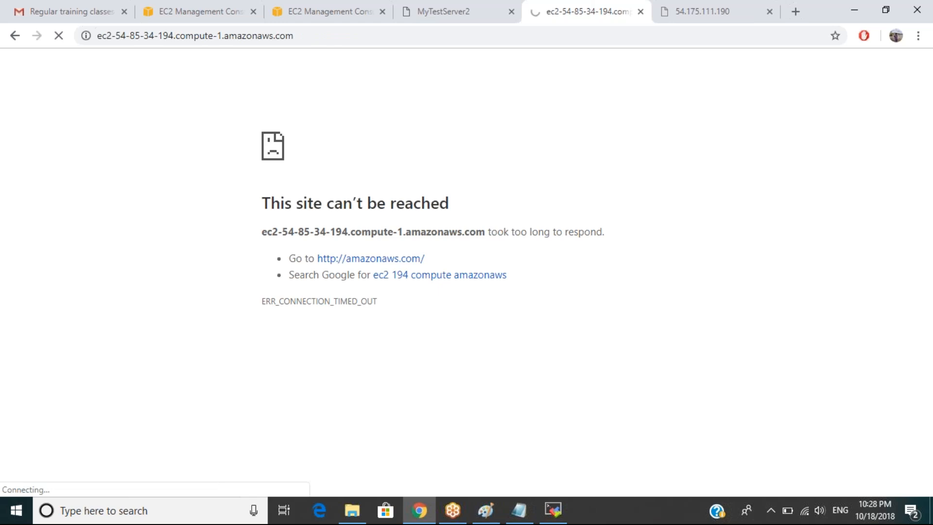
click(676, 19)
click(572, 20)
click(304, 2)
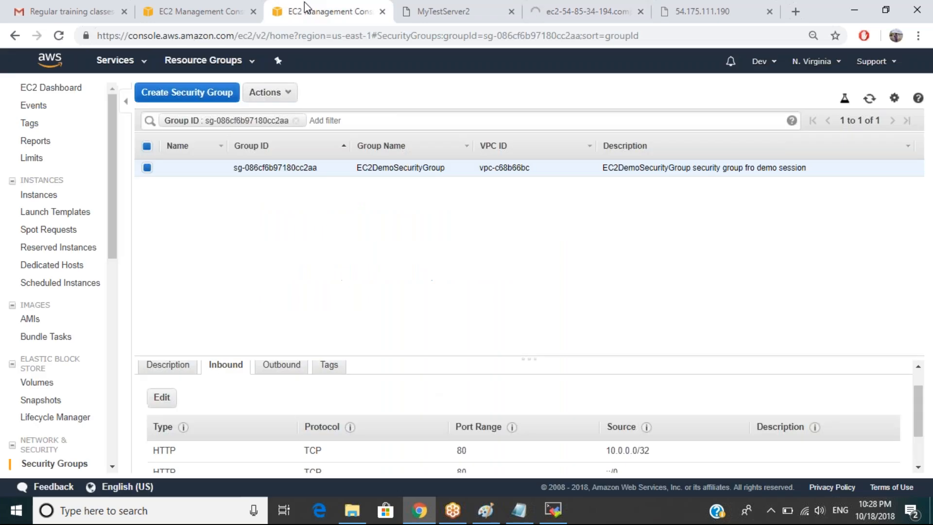
Paste ELB group sg-0315b82bc9f386ad3 as the first HTTP rule's source, save, and reload the load balancer page.
click(189, 19)
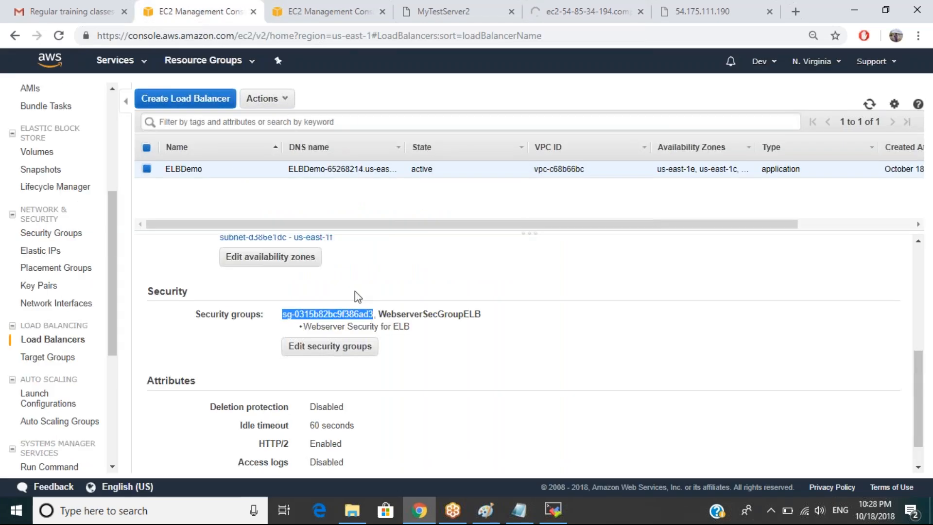
click(345, 12)
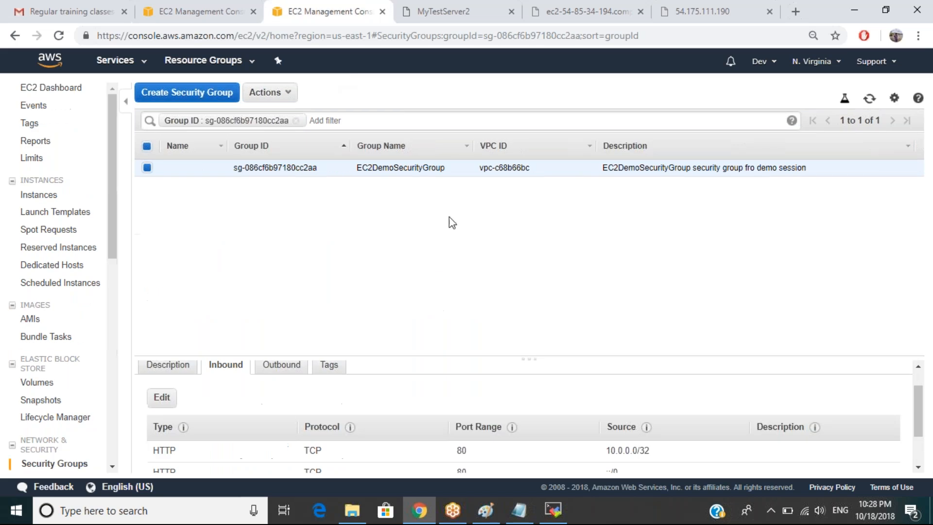
click(160, 396)
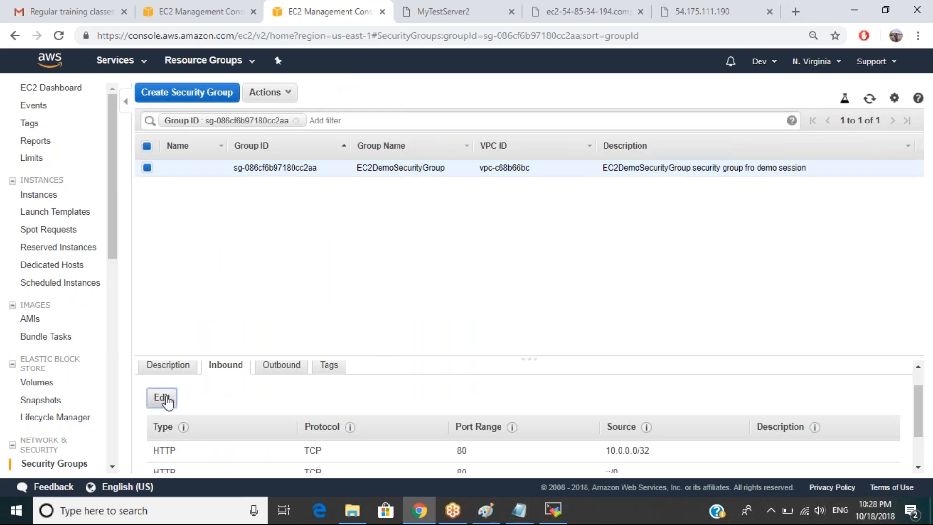
triple_click(462, 221)
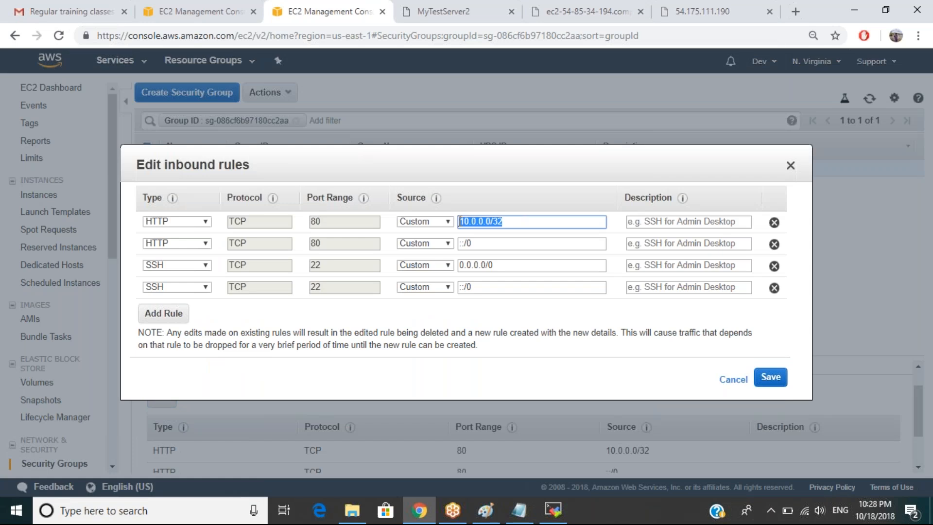
text(sg-0315b82bc9f386ad3)
click(766, 380)
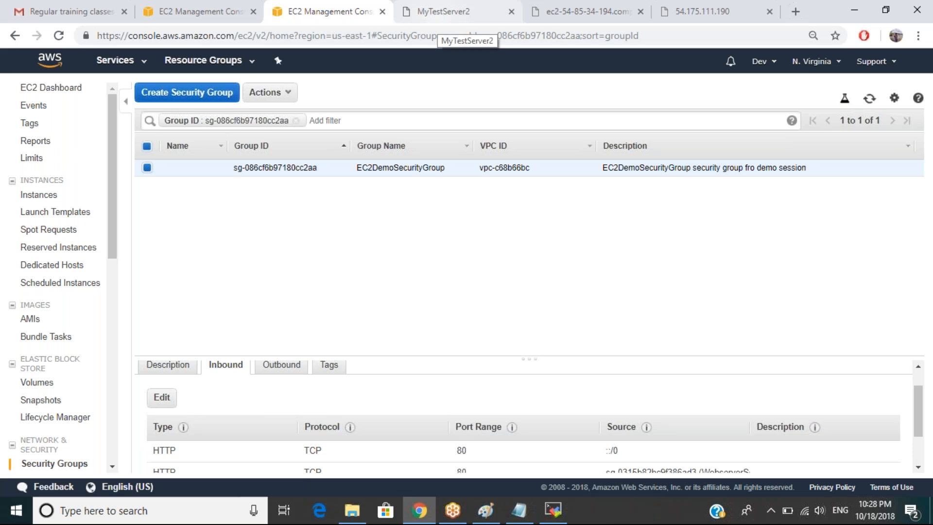
click(442, 13)
key(F5)
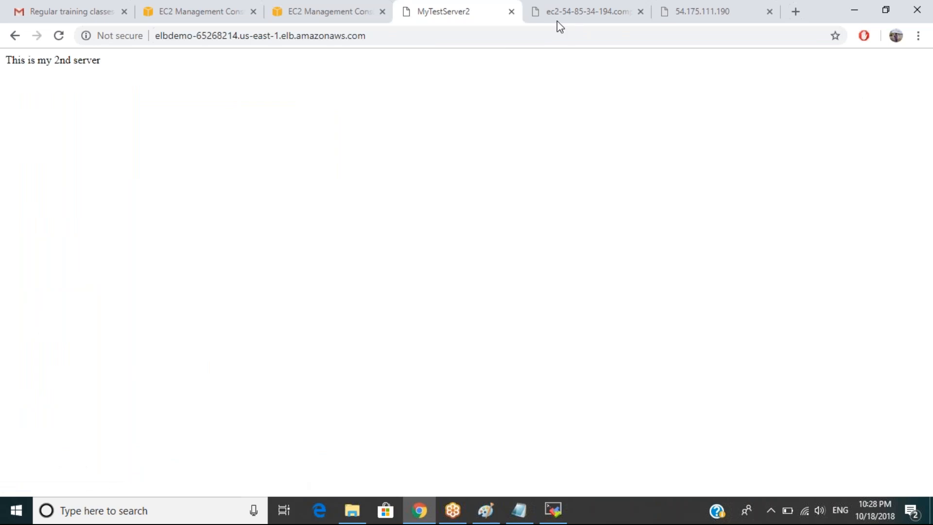
Retry the direct instance hostname and the 54.175.111.190 page, which both fail to load.
click(569, 9)
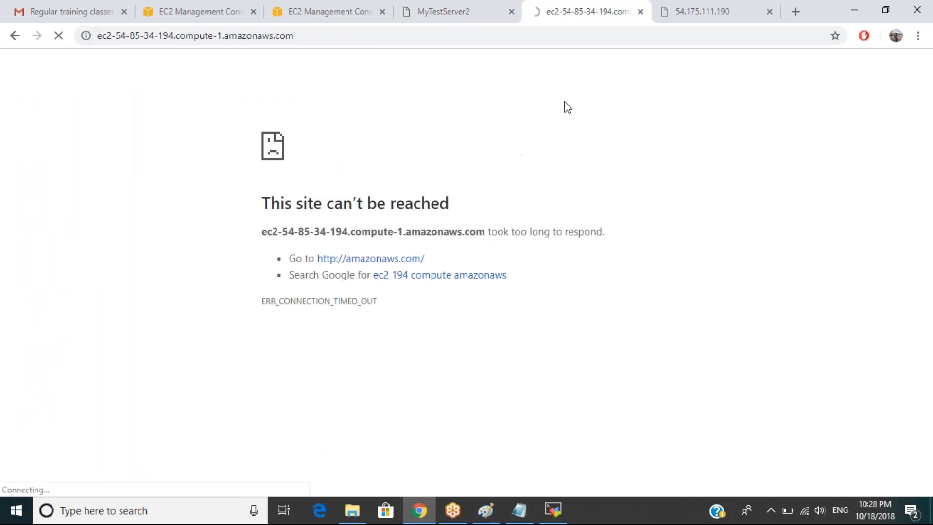
click(693, 13)
key(Return)
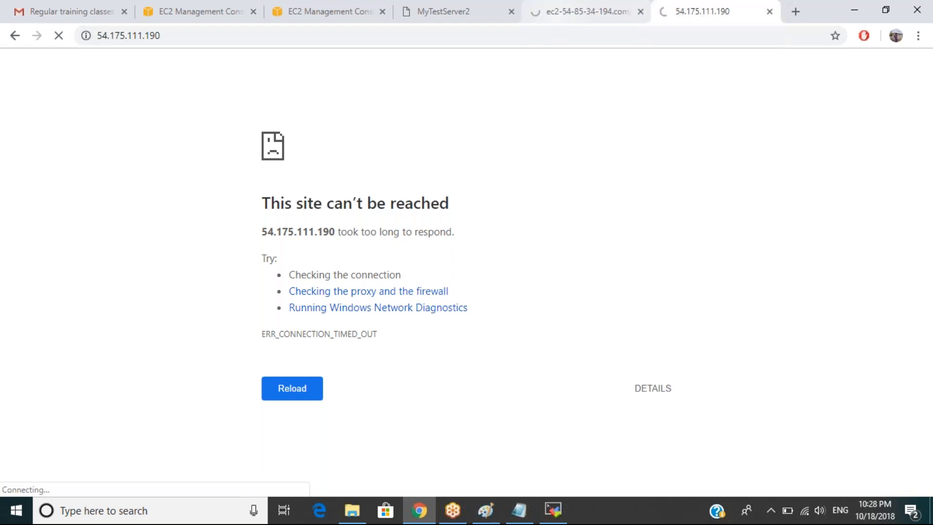
click(574, 12)
Reload the load balancer page, then return to the Security Groups console.
click(429, 17)
click(397, 37)
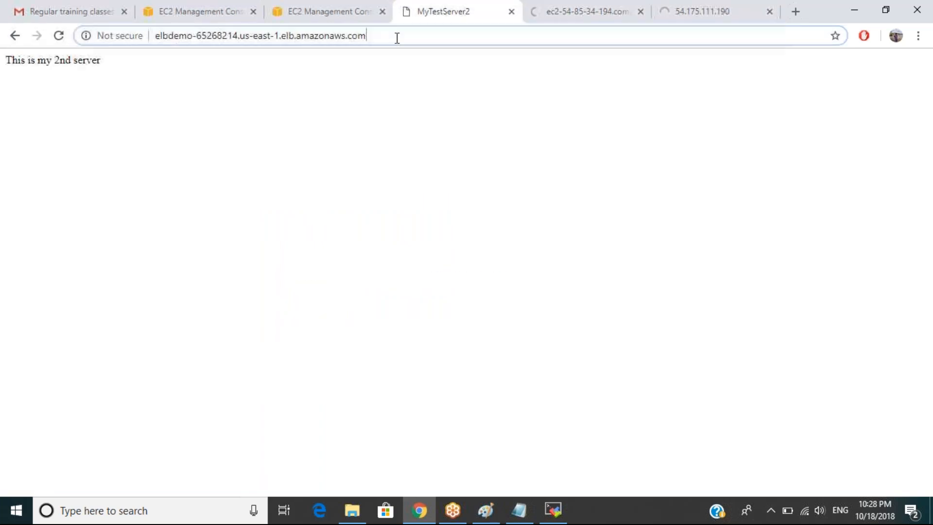
key(Return)
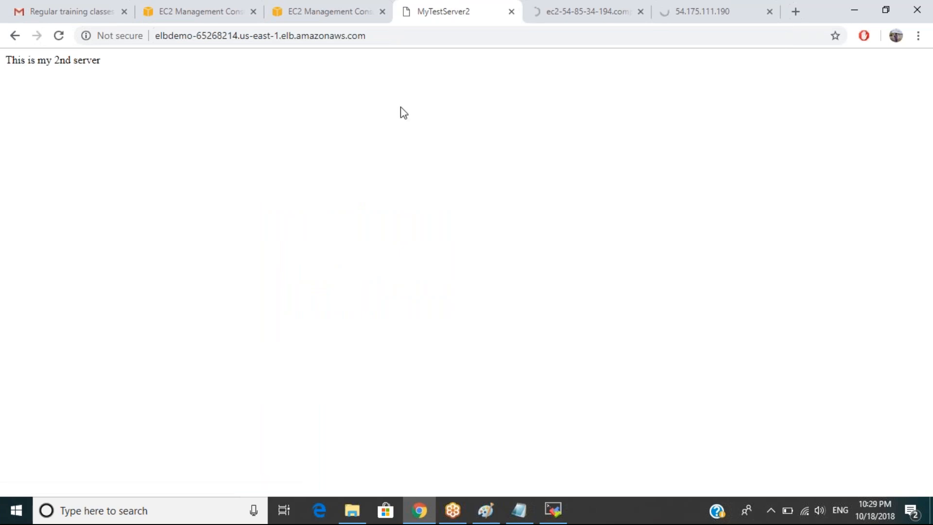
click(301, 7)
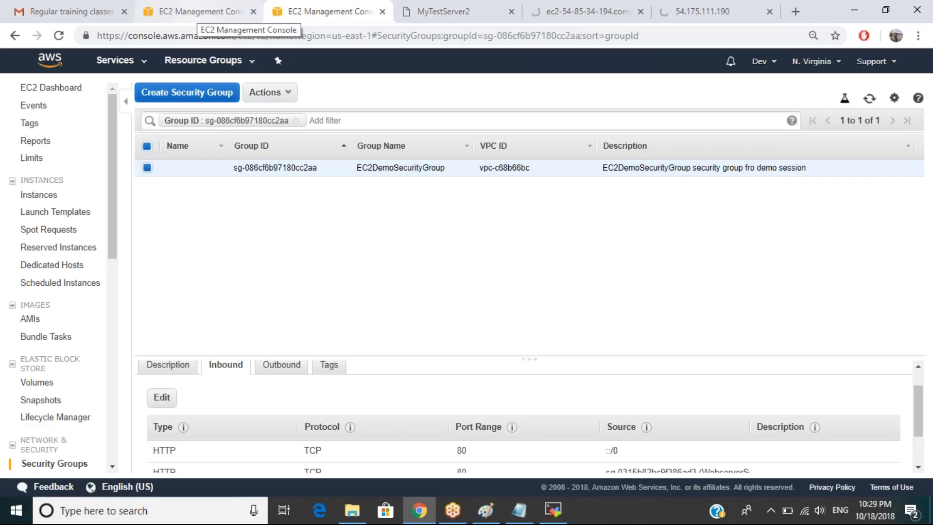
Stop the Ec2DemoVPC instance from the Running Instances list.
click(63, 92)
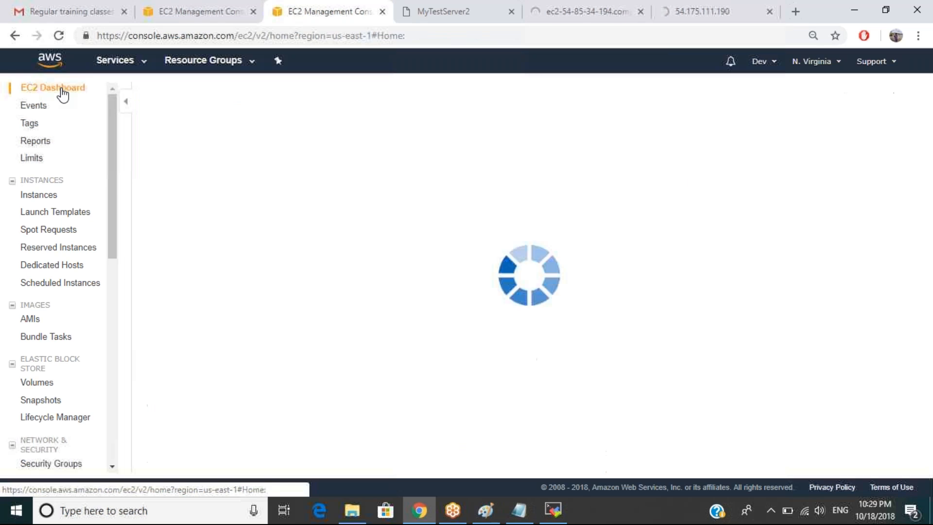
click(197, 131)
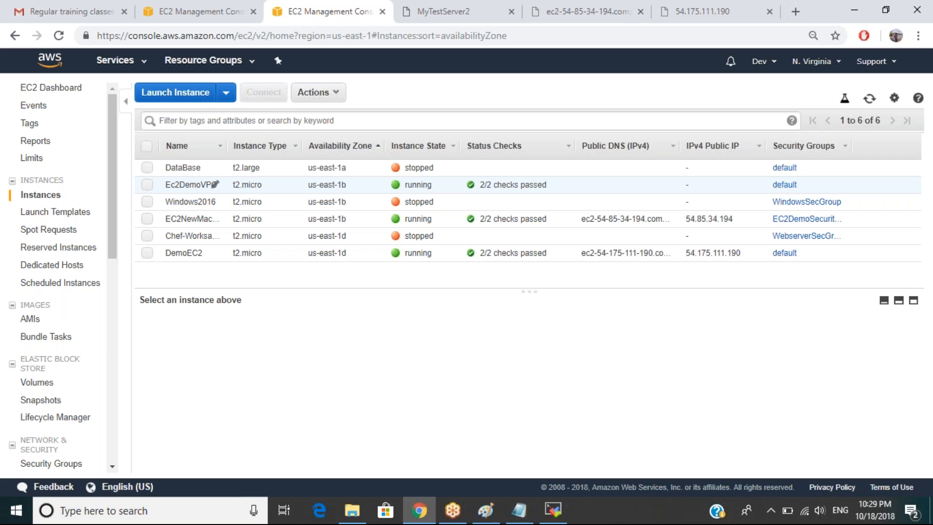
right_click(216, 184)
mouse_move(243, 234)
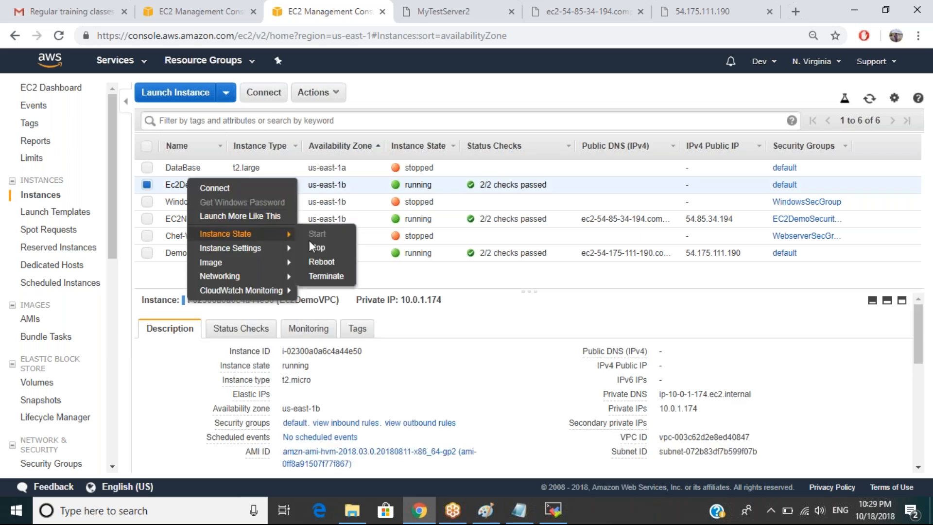
click(315, 249)
click(708, 350)
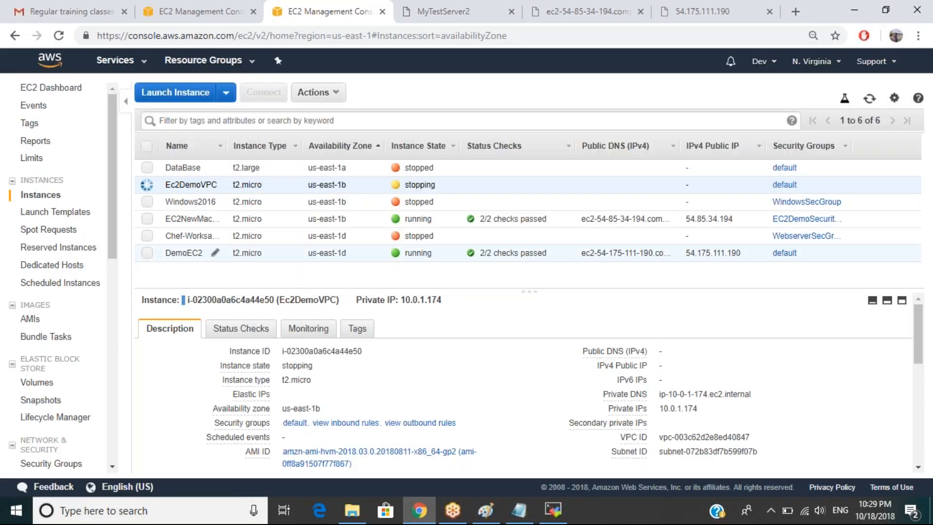
Review the DemoEC2 and EC2NewMachine instance details, ending on DemoEC2.
click(189, 252)
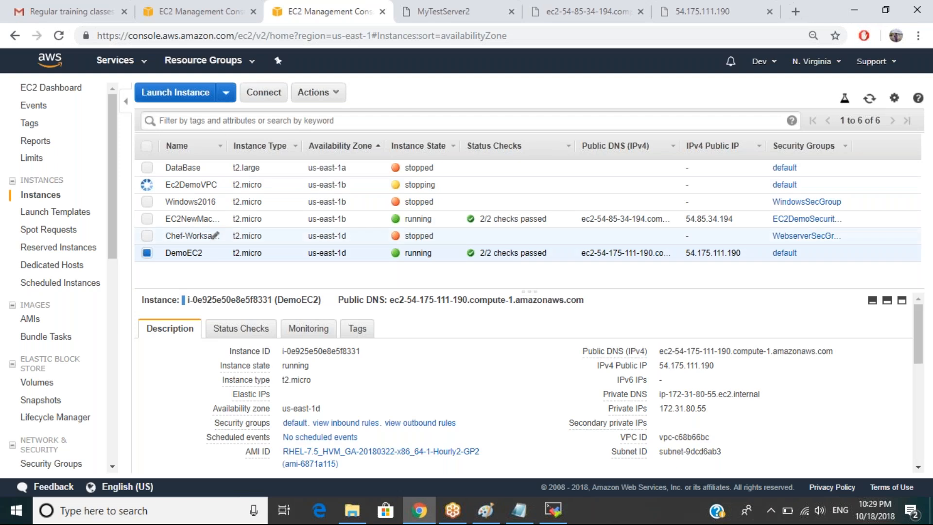
click(190, 218)
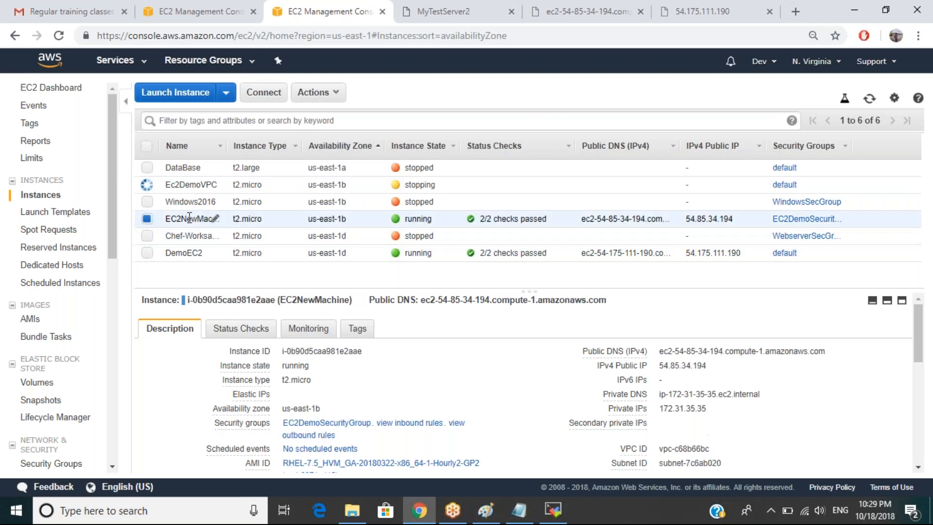
click(187, 253)
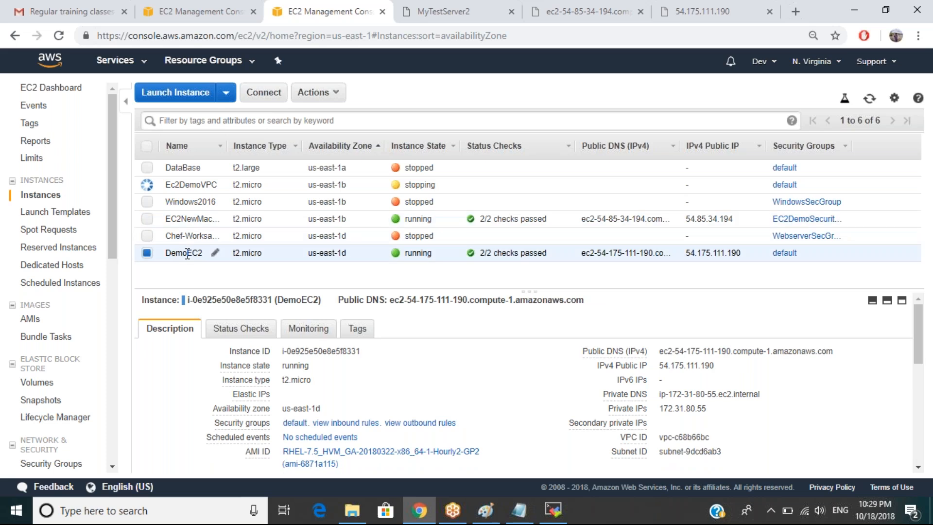
Clear the Group ID filter and select EC2DemoSecurityGroup to view its inbound rules.
click(292, 424)
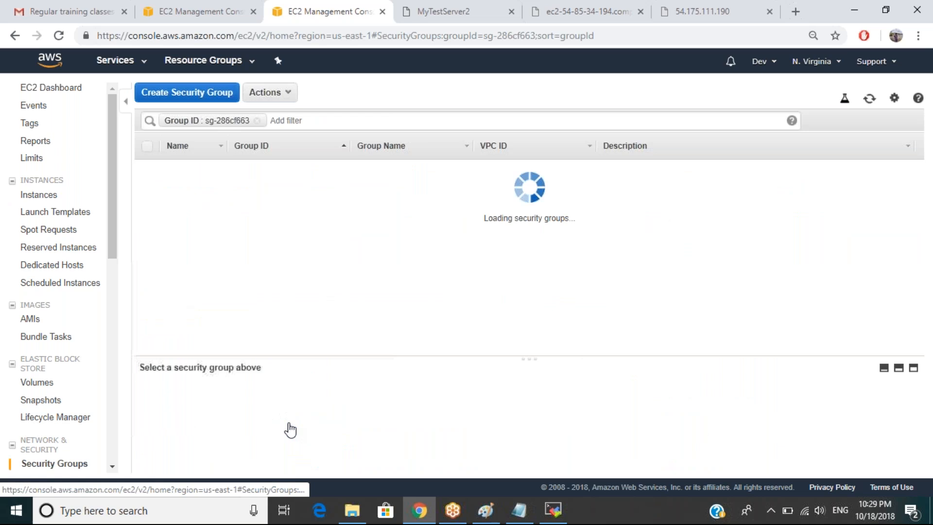
scroll(232, 440, down, 2)
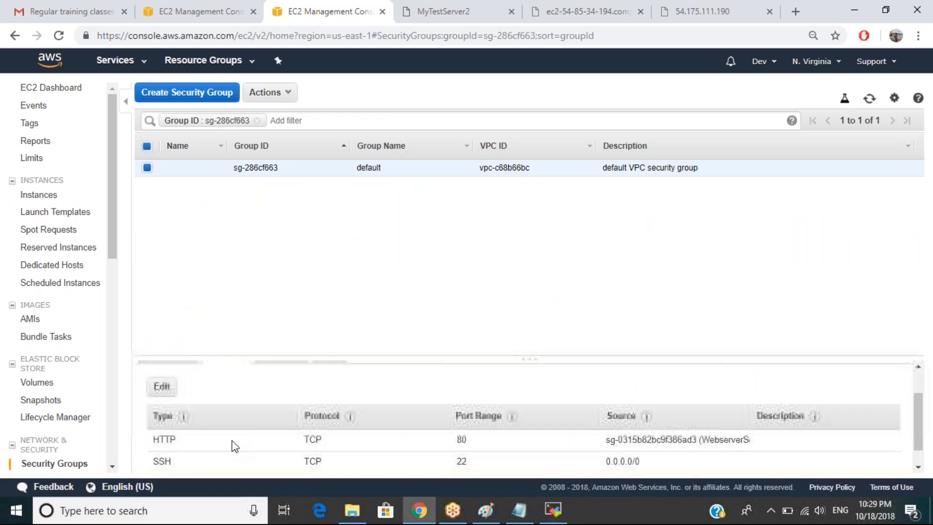
scroll(232, 440, down, 1)
scroll(232, 440, up, 2)
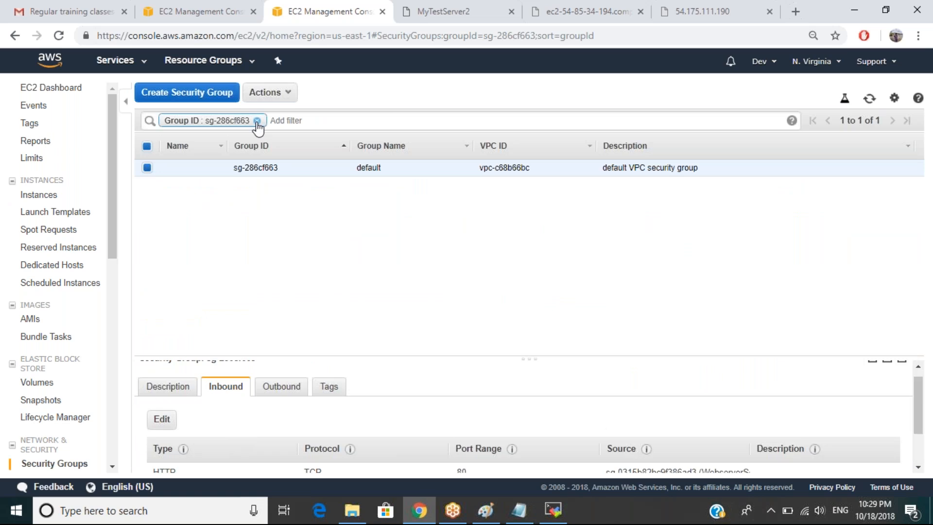
click(257, 121)
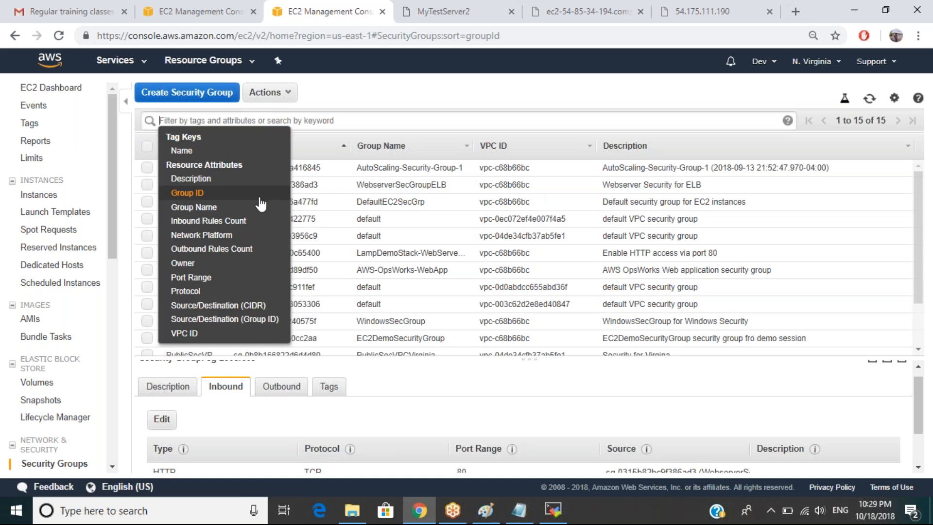
click(431, 90)
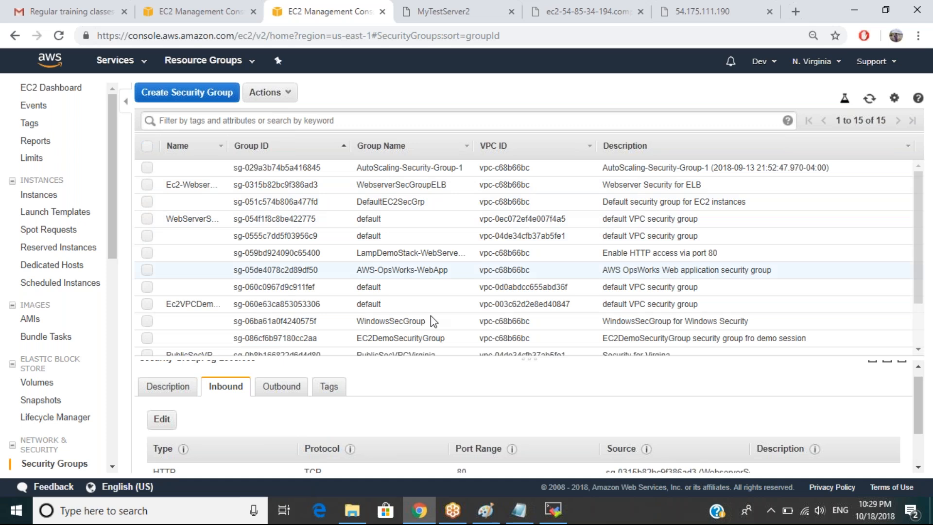
click(412, 338)
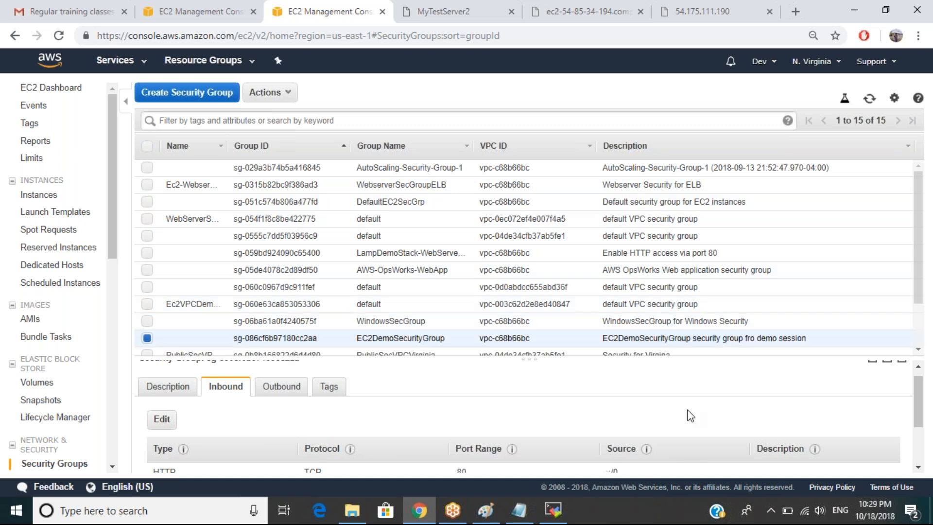
scroll(690, 416, down, 3)
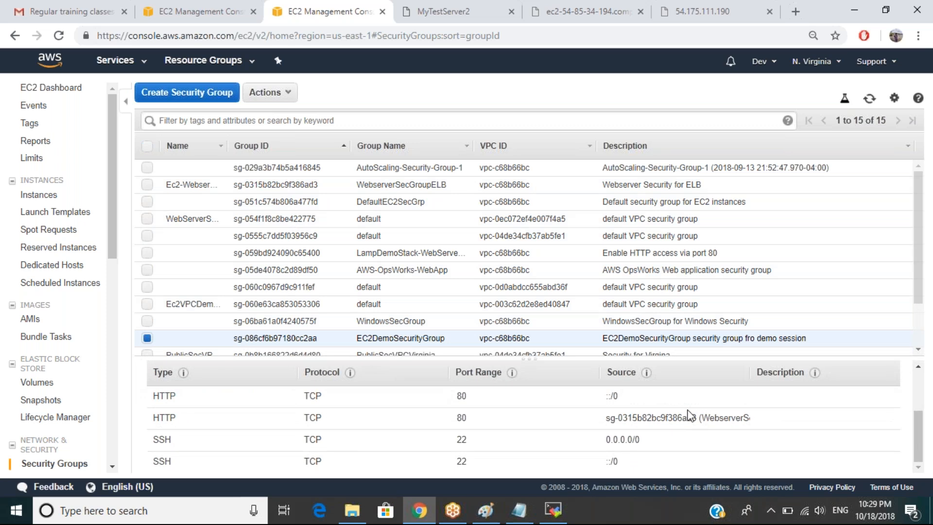
scroll(690, 415, up, 1)
scroll(690, 415, down, 1)
scroll(607, 407, up, 3)
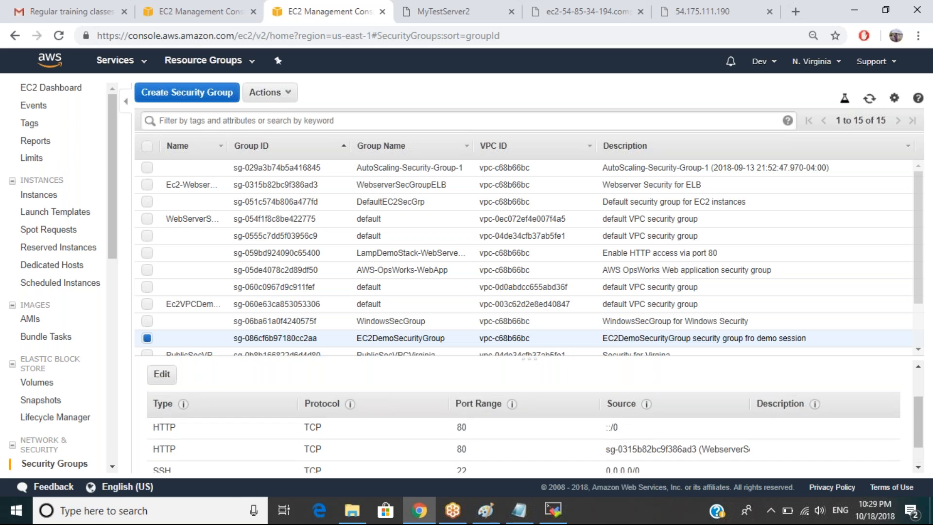
scroll(607, 407, up, 1)
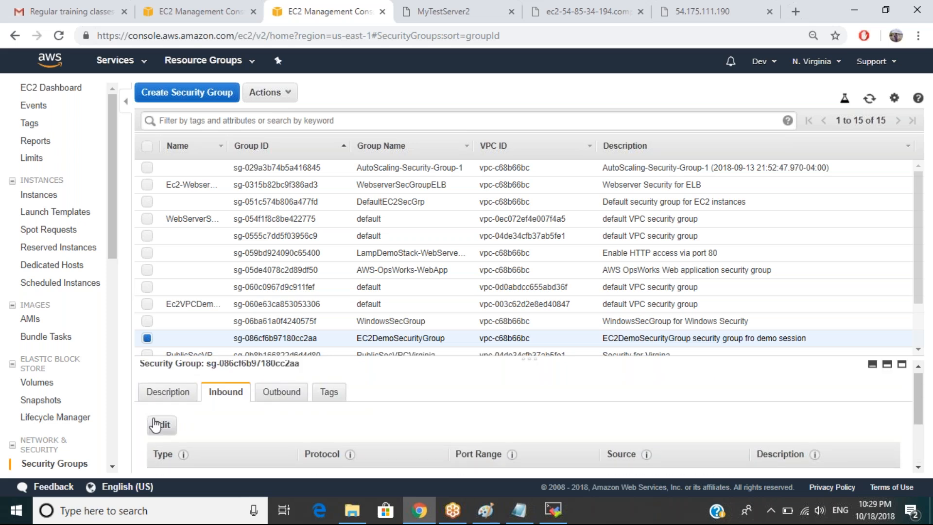
Delete both existing HTTP inbound rules from EC2DemoSecurityGroup.
click(156, 424)
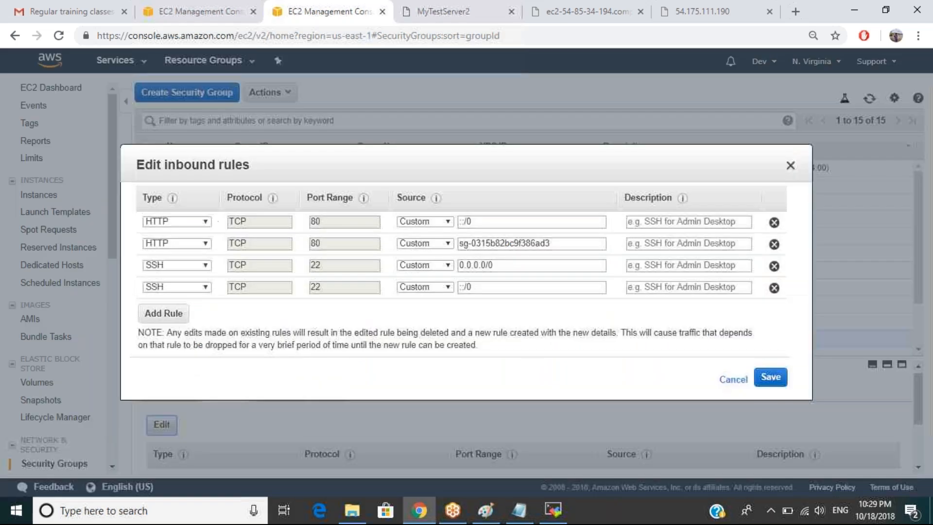
click(774, 244)
click(774, 222)
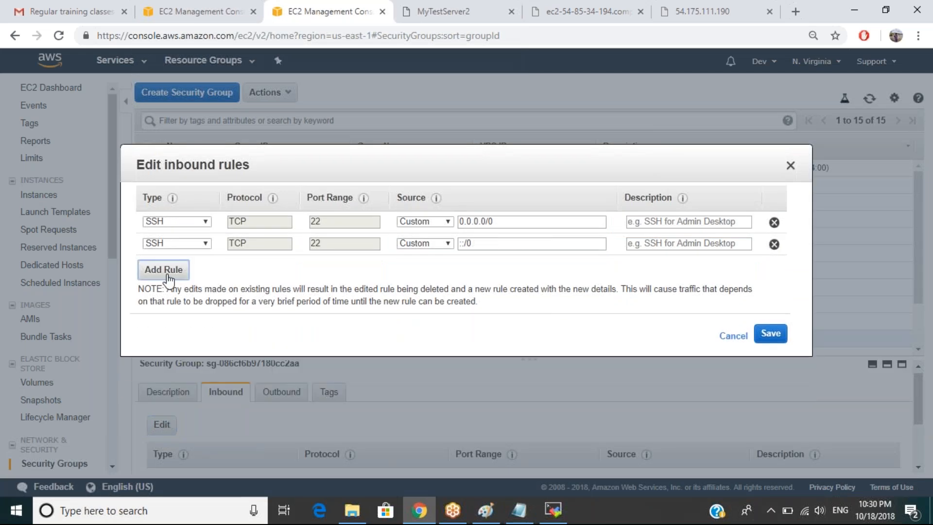
Add an HTTP rule with source sg-0315b82bc9f386ad3 and save the inbound rules.
click(167, 281)
click(183, 265)
key(h)
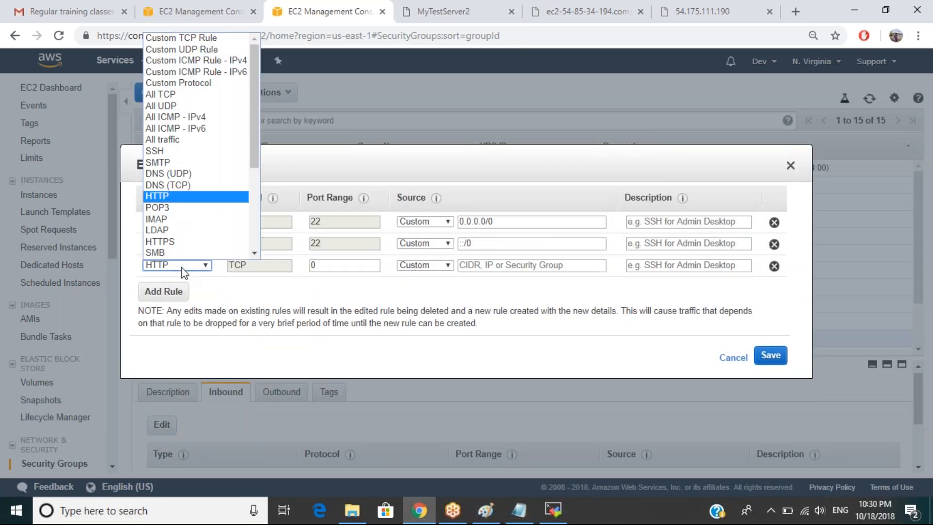
key(Return)
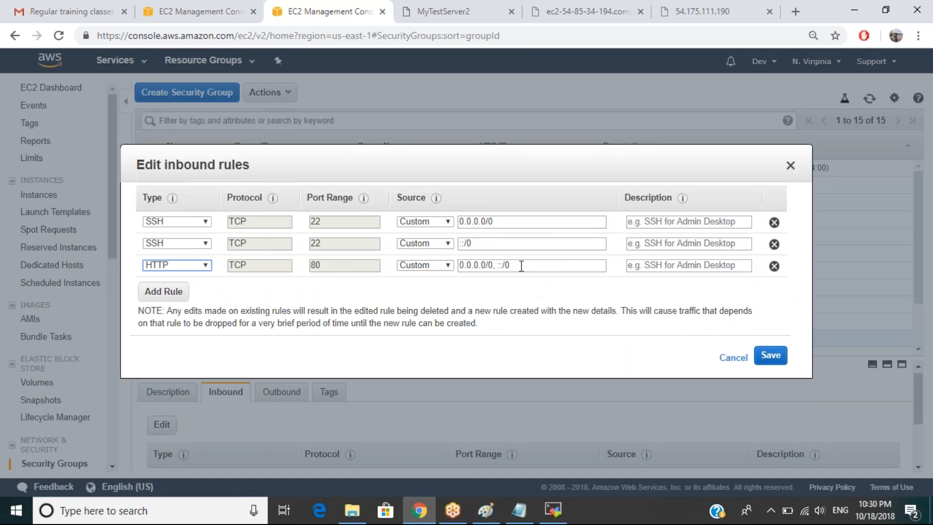
drag(521, 266, 454, 265)
text(sg-0315b82bc9f386ad3)
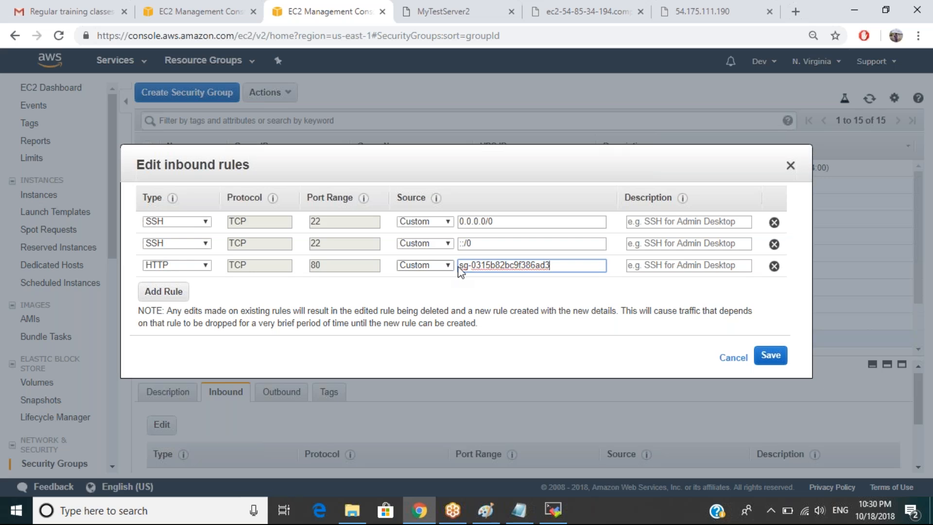
click(772, 358)
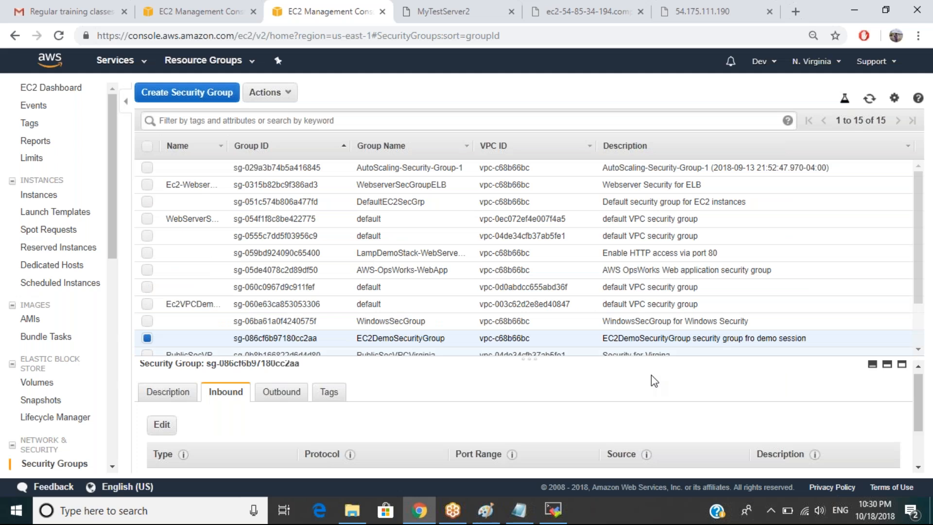
Reload the MyTestServer2 page served through the load balancer.
scroll(576, 388, down, 2)
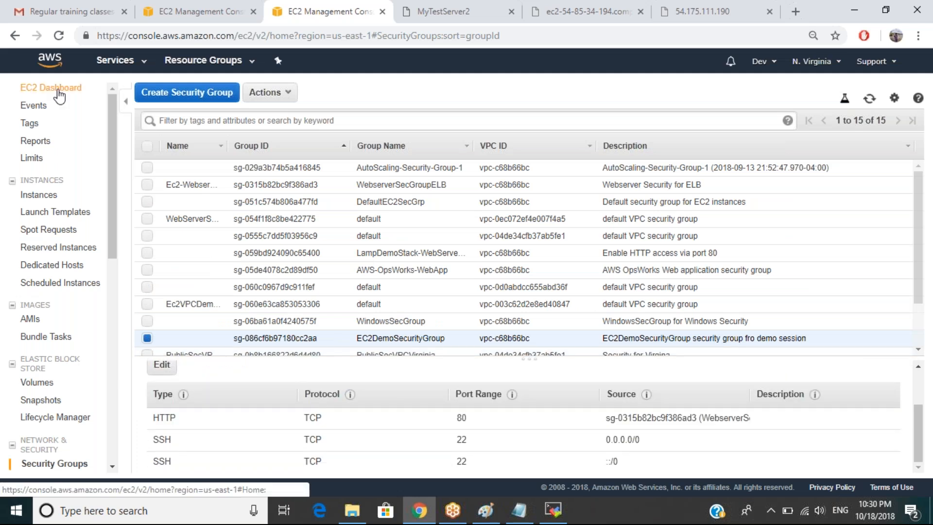
click(58, 91)
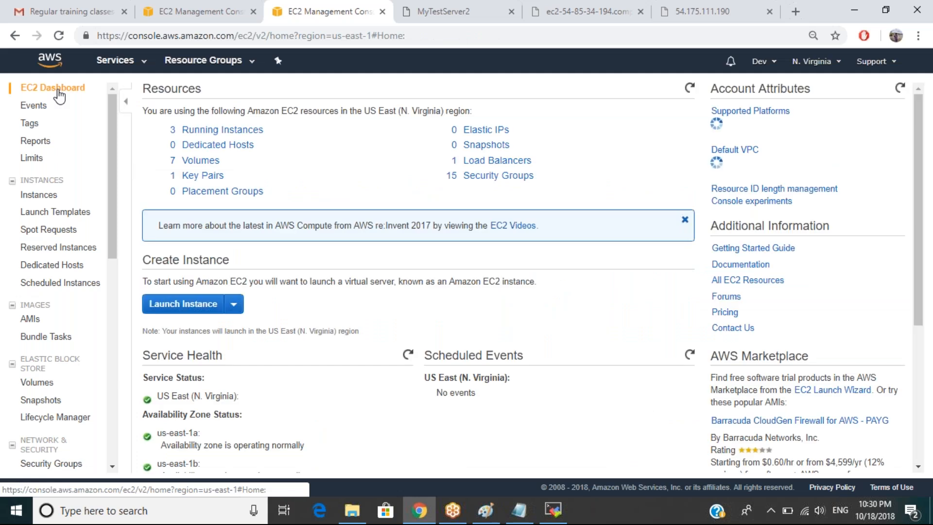
click(459, 14)
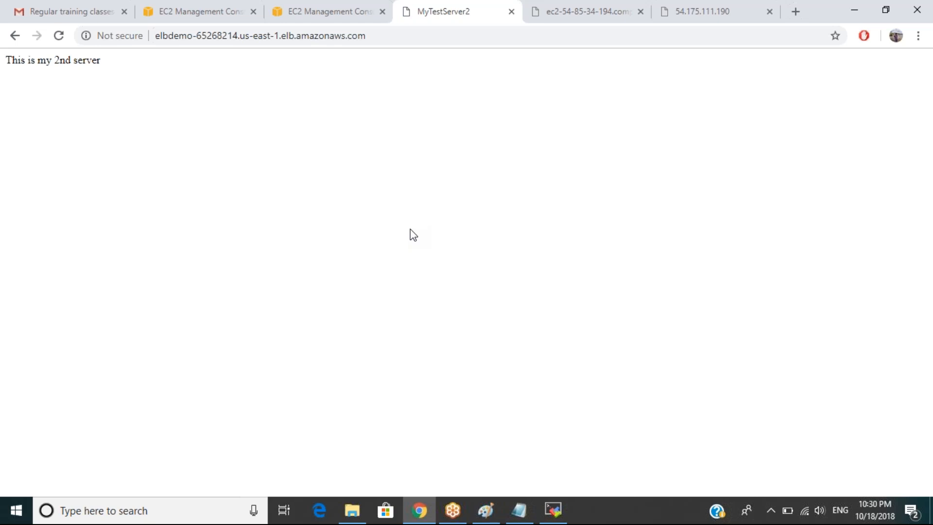
key(F5)
click(612, 19)
click(640, 12)
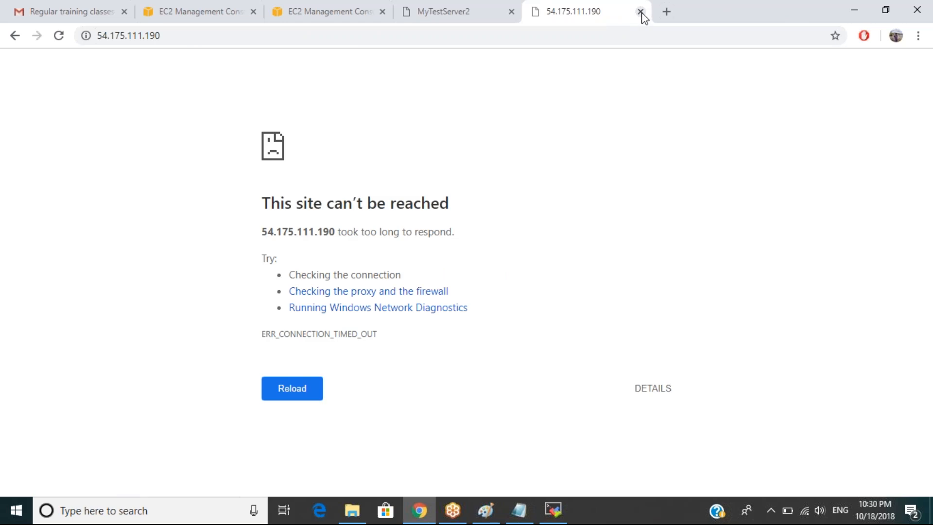
click(640, 12)
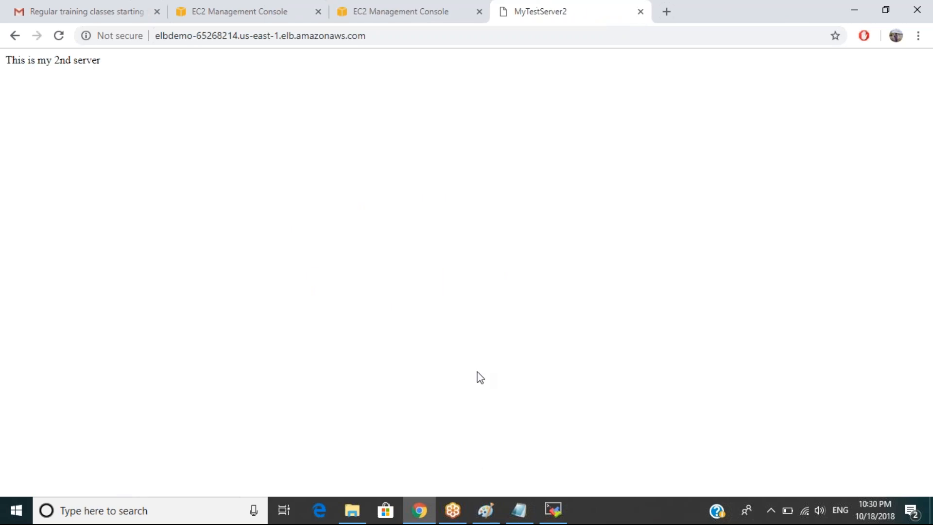
click(486, 510)
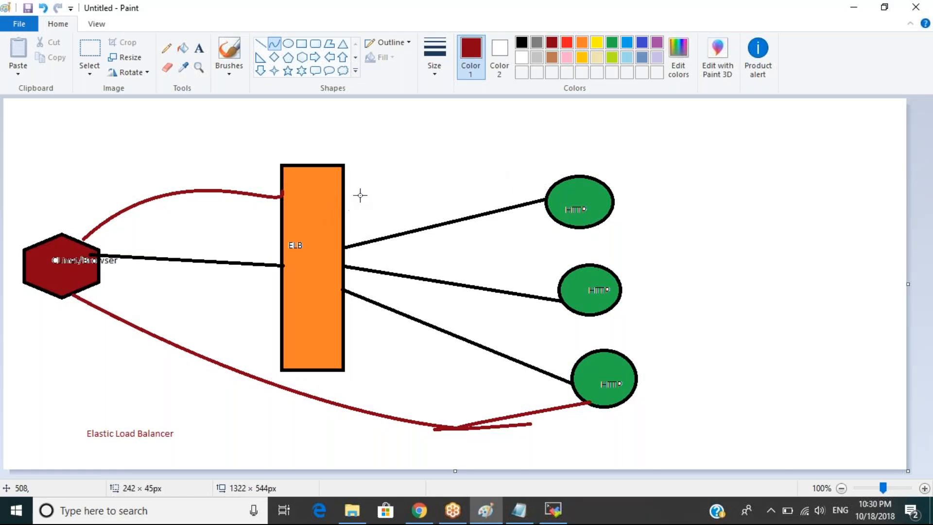
Draw a thin dark-red rounded rectangle just right of the orange ELB box.
click(315, 43)
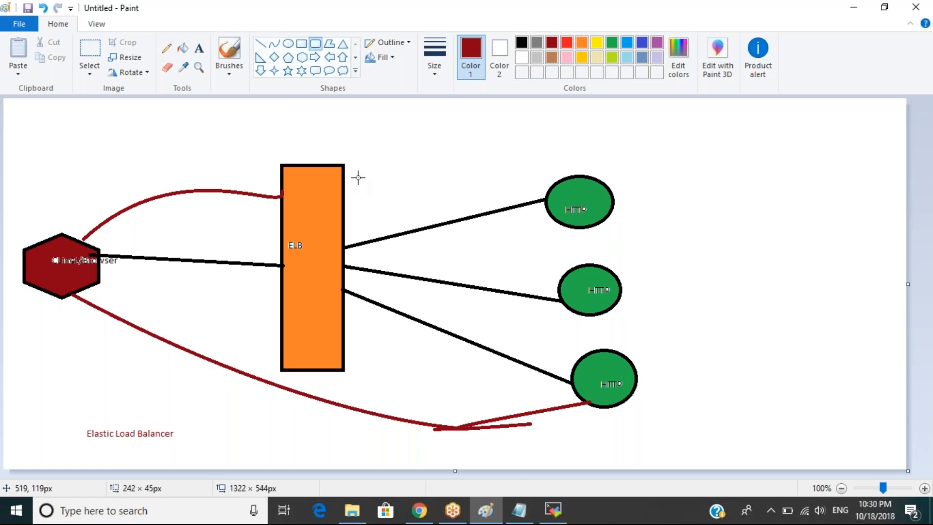
mouse_move(357, 176)
mouse_down()
mouse_move(360, 214)
mouse_move(371, 217)
mouse_up()
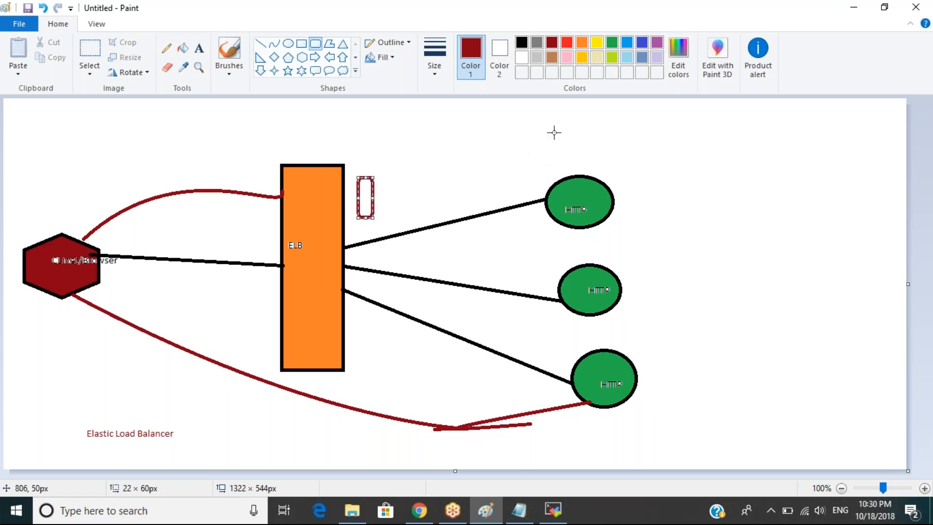